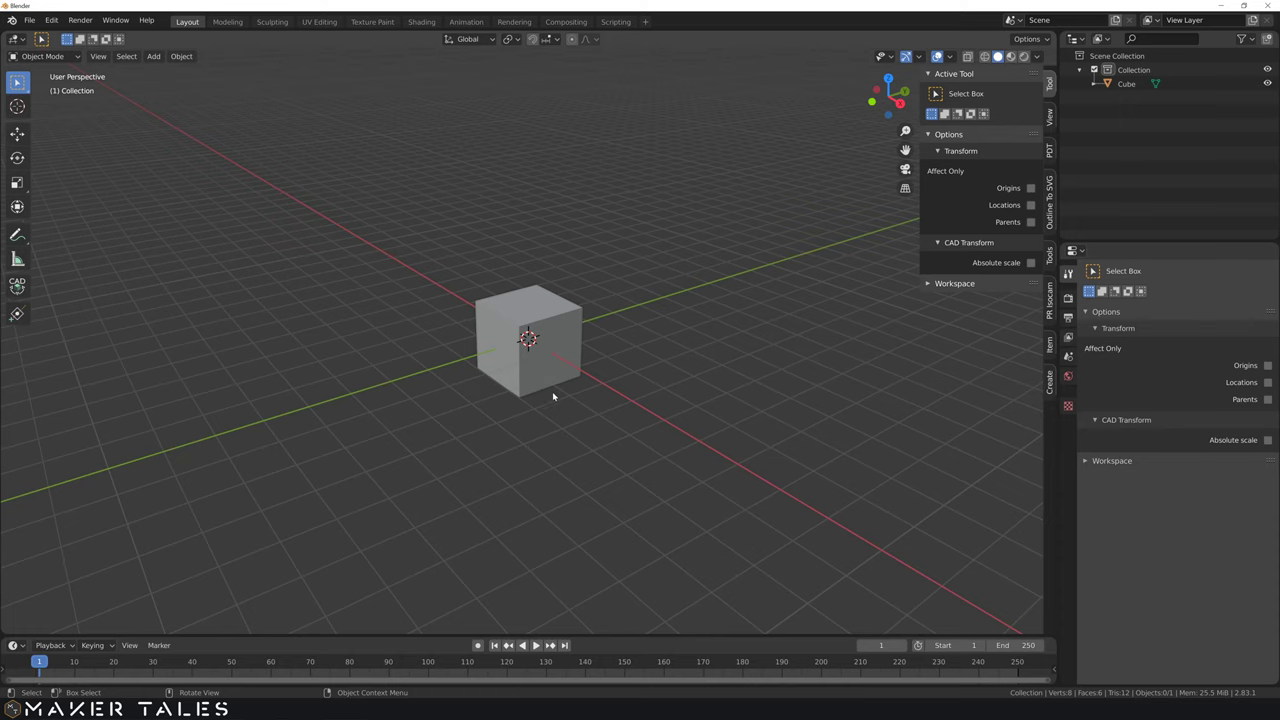
Step: Delete the default cube from the scene
middle_drag(551, 394, 594, 369)
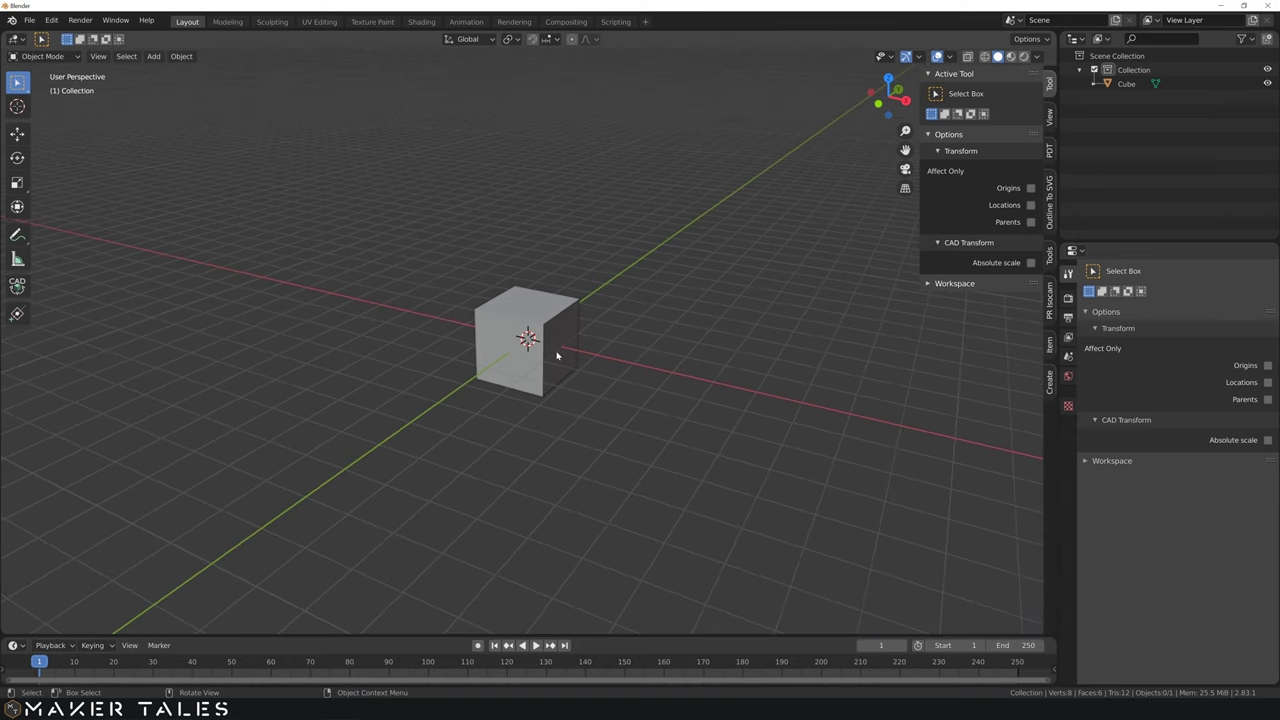
middle_drag(557, 355, 552, 358)
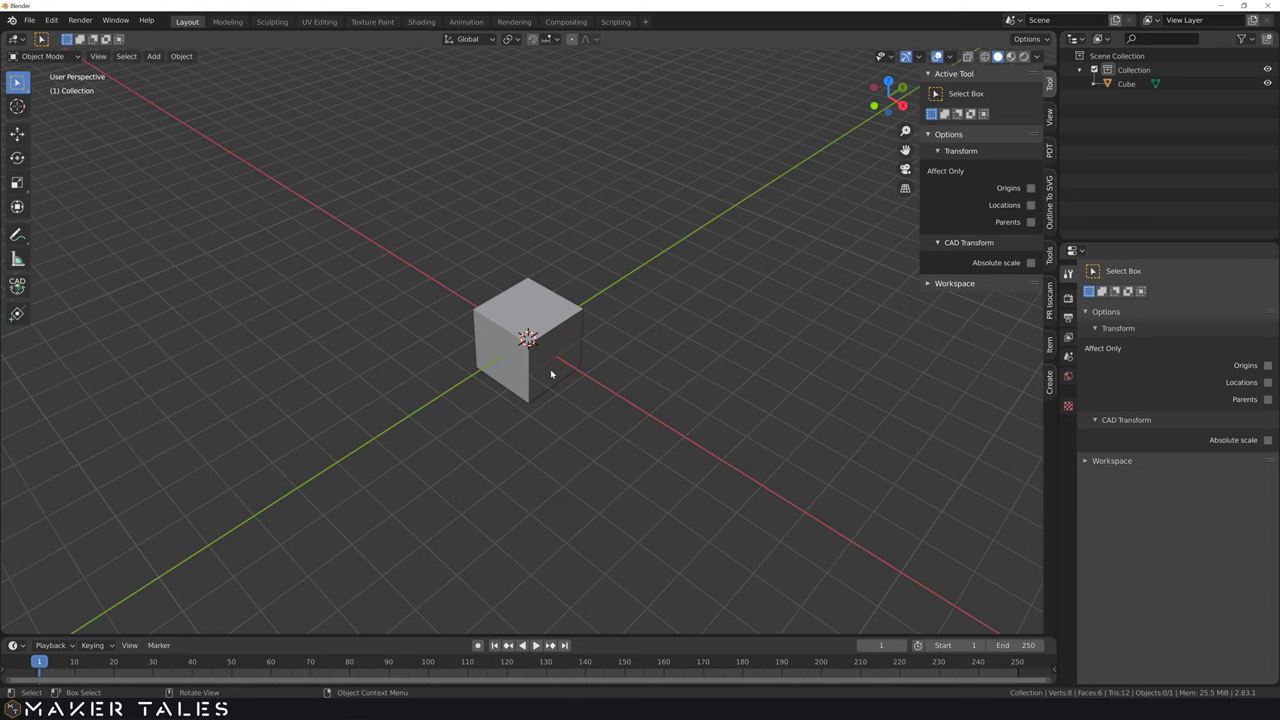
middle_drag(597, 366, 552, 371)
key(Delete)
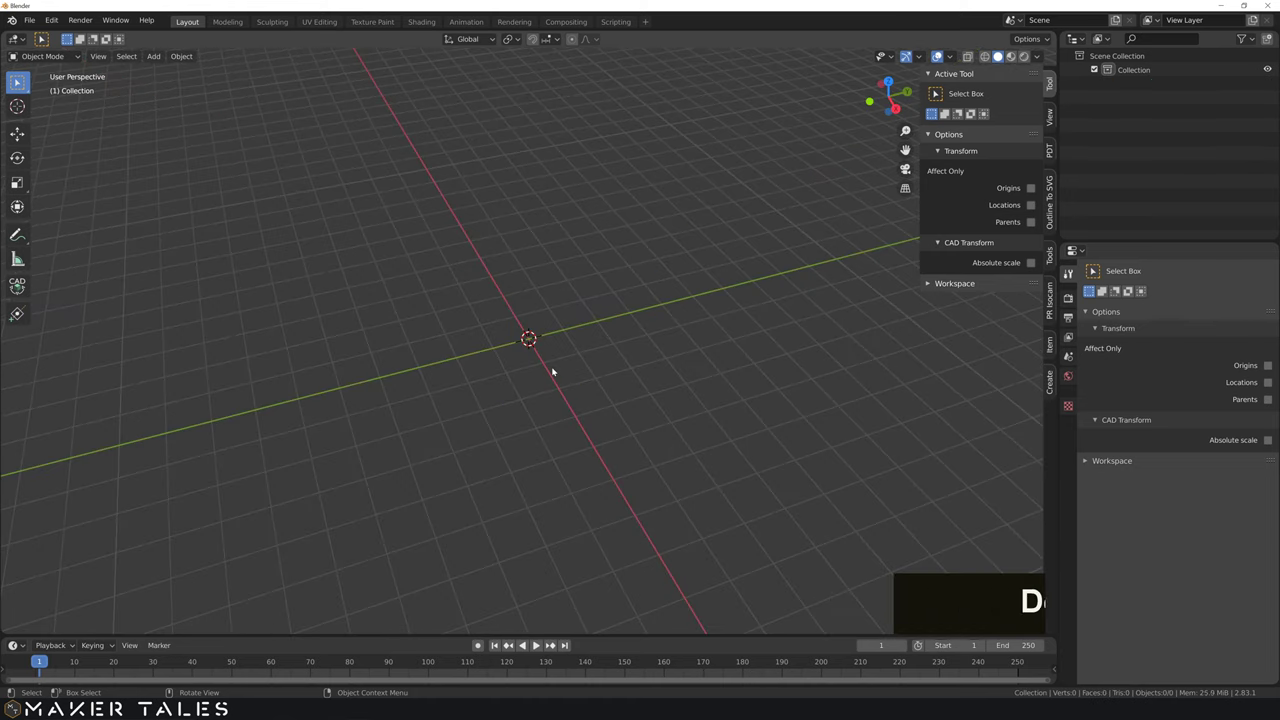
Step: Add a mesh cube with a size of 49 mm at the origin
key(shift+a)
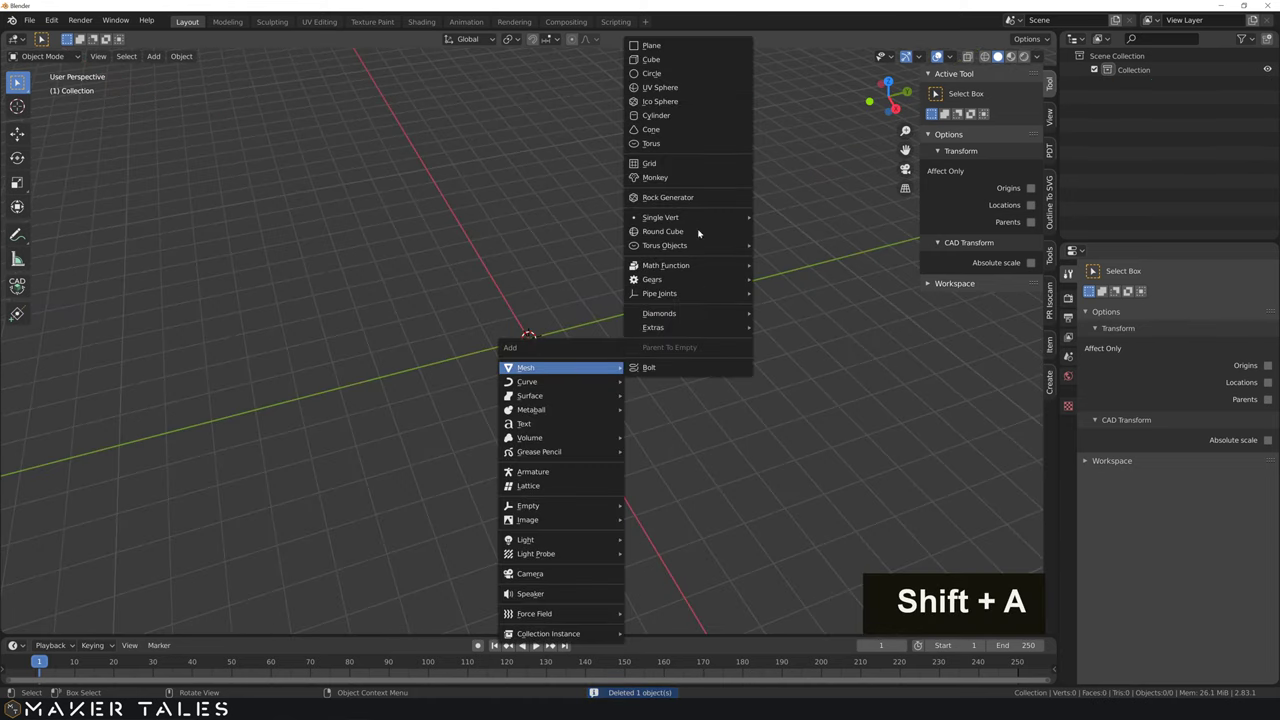
click(651, 59)
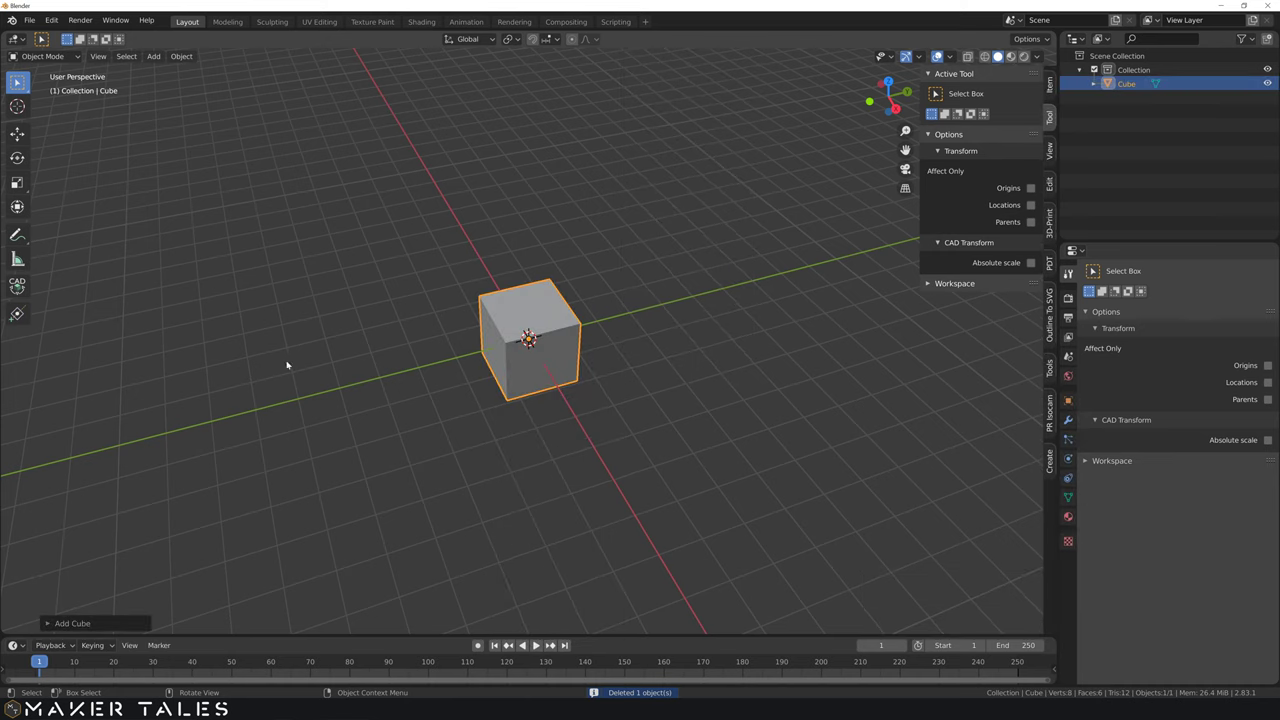
click(48, 622)
click(163, 503)
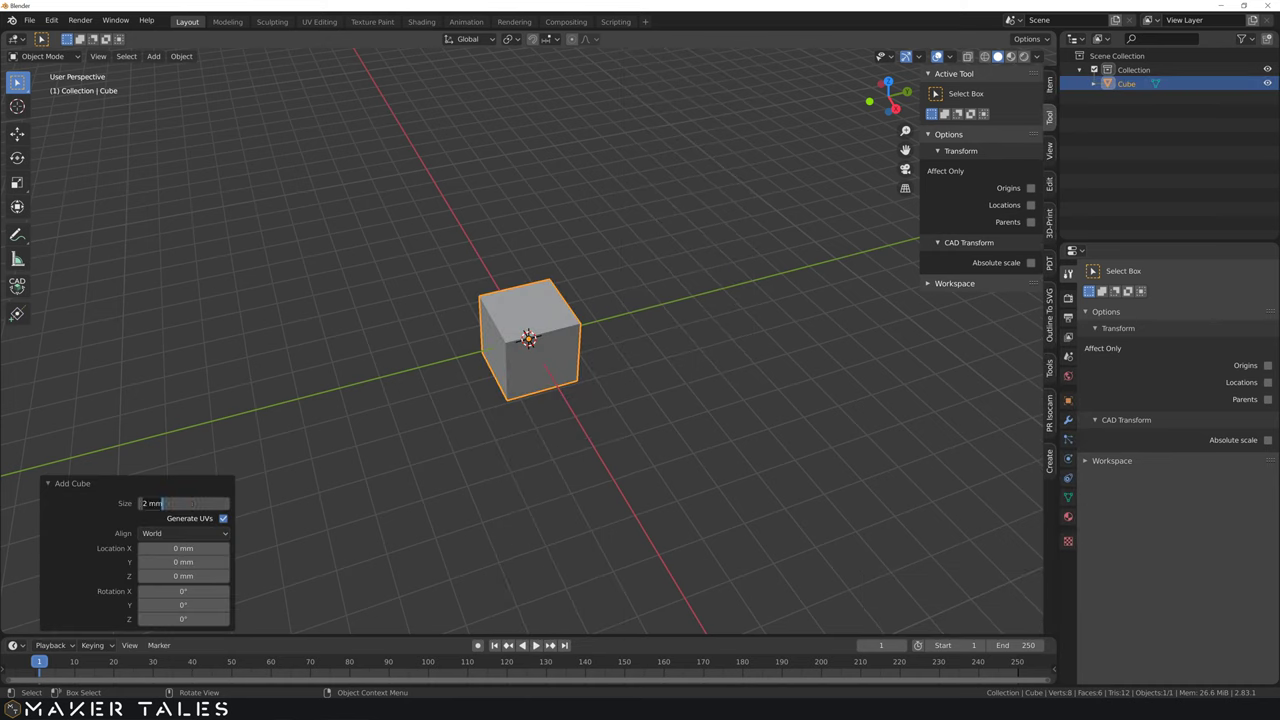
text(49)
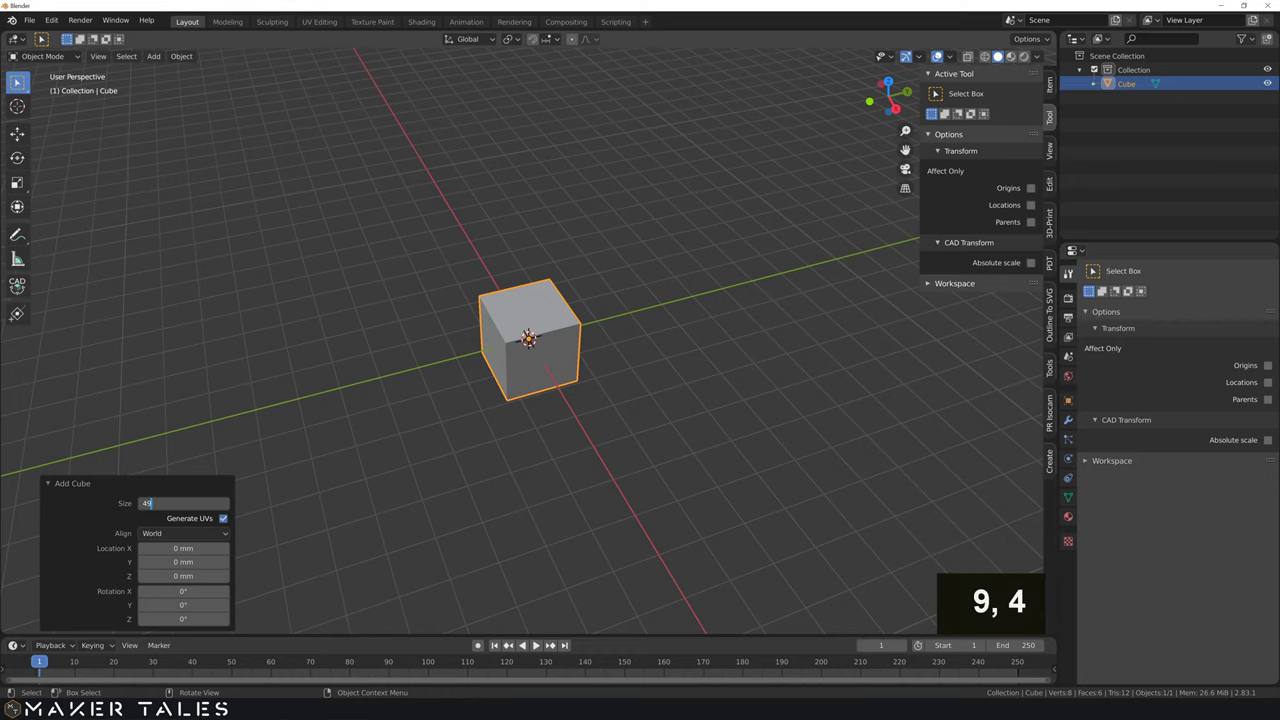
key(Return)
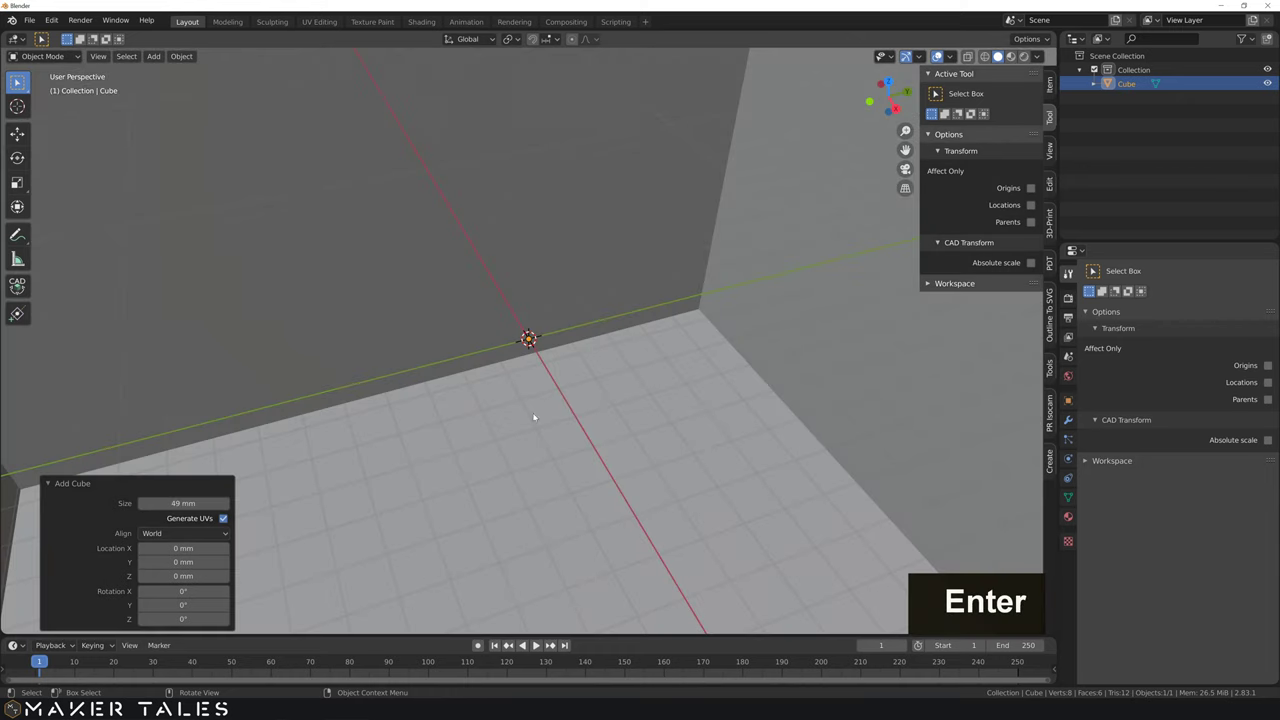
scroll(540, 410, down, 3)
middle_drag(551, 391, 506, 418)
scroll(537, 397, down, 5)
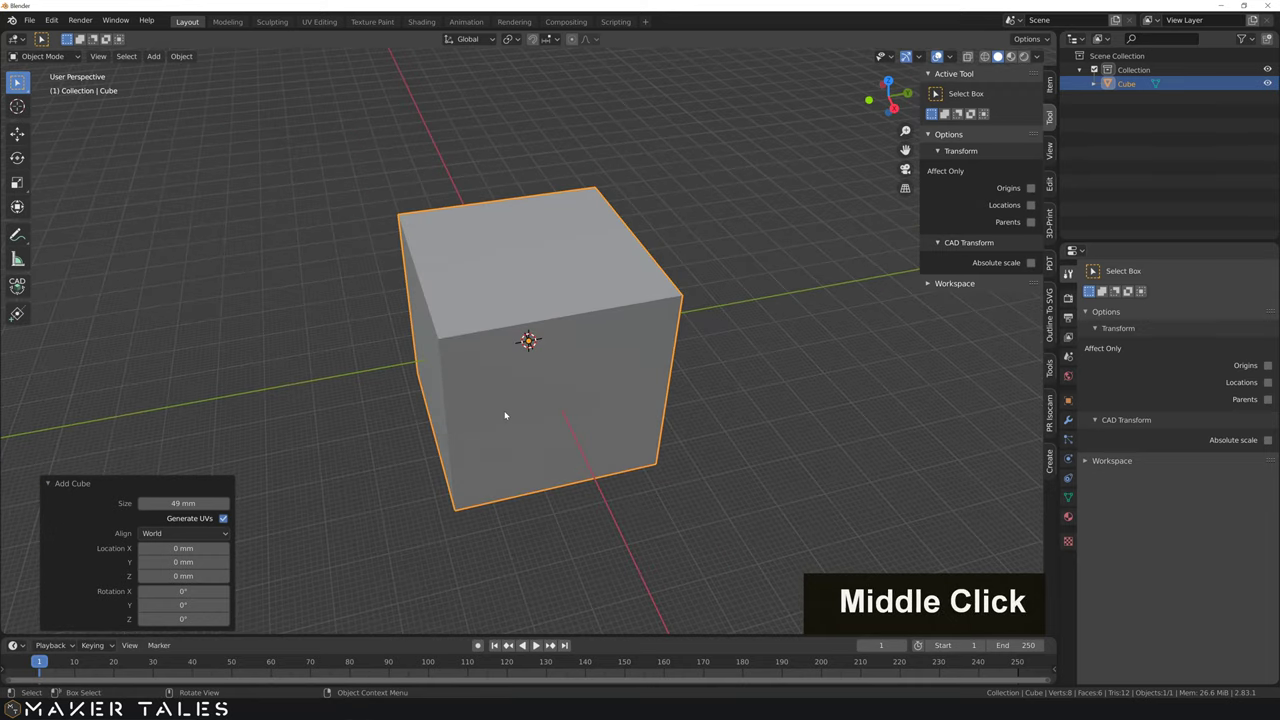
middle_drag(505, 415, 523, 418)
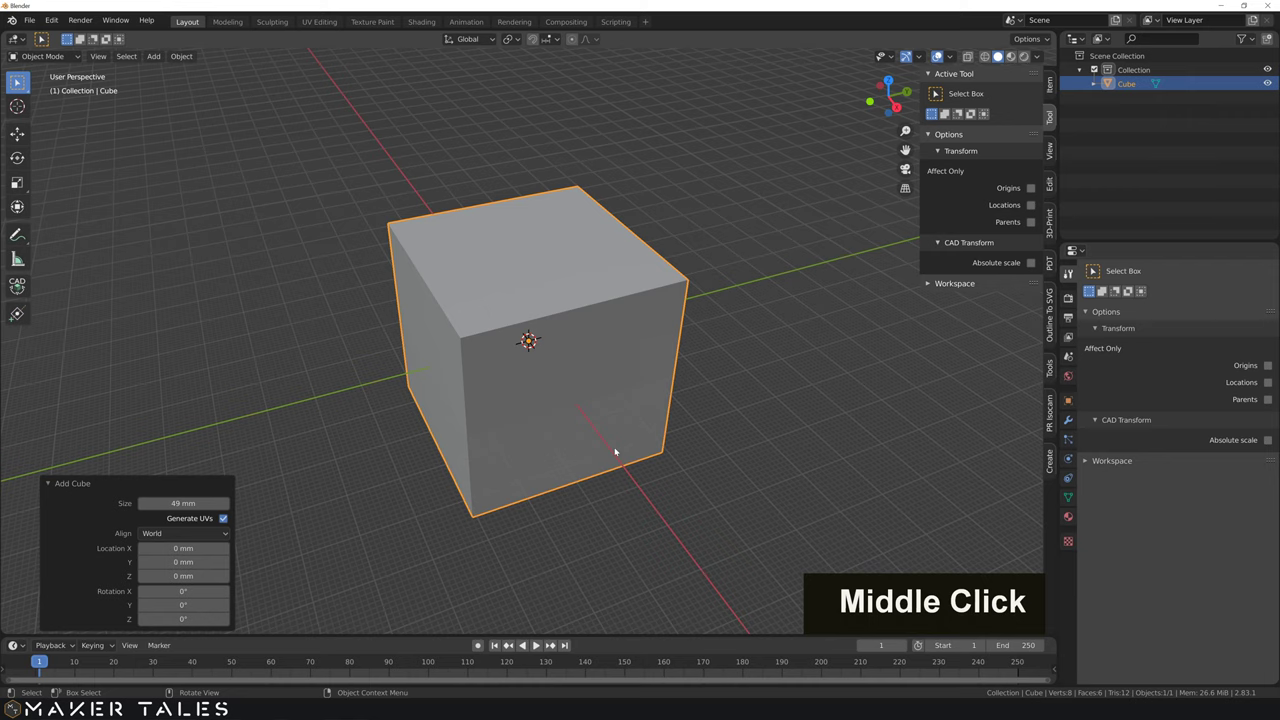
middle_drag(623, 466, 598, 451)
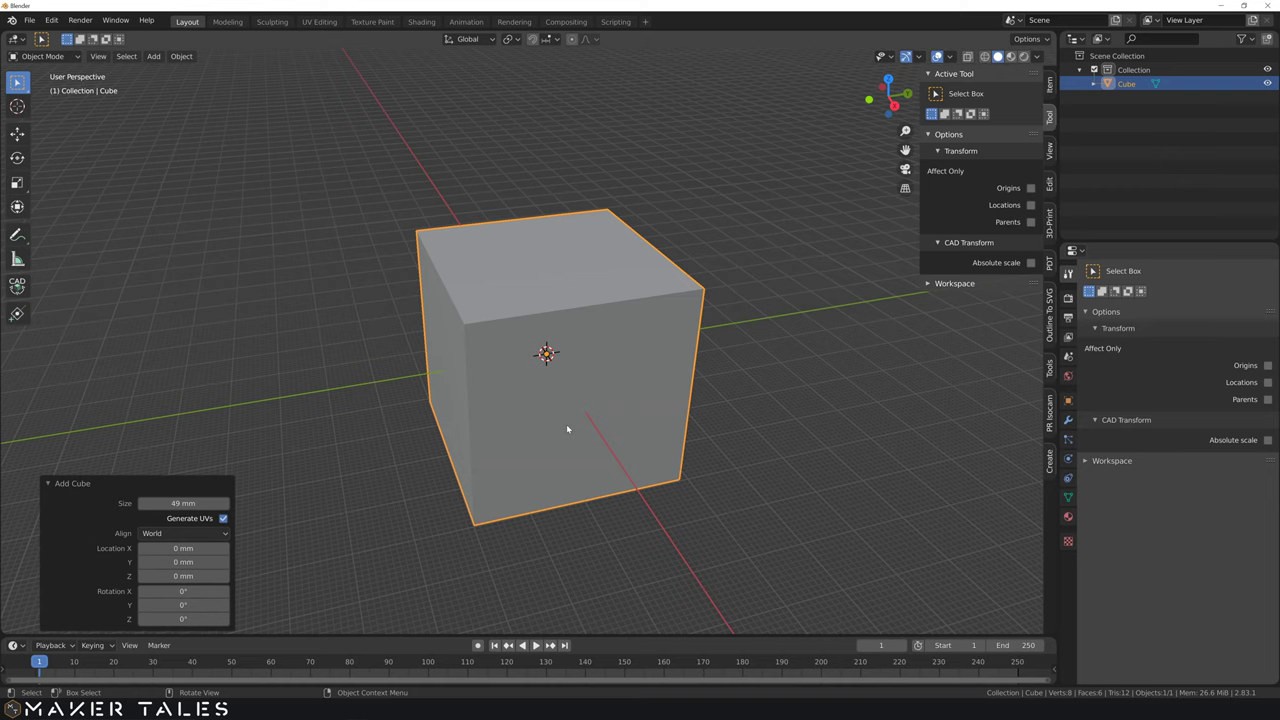
Step: Deselect the cube and add a mesh cylinder at the origin
click(711, 426)
middle_drag(711, 426, 686, 434)
key(shift+a)
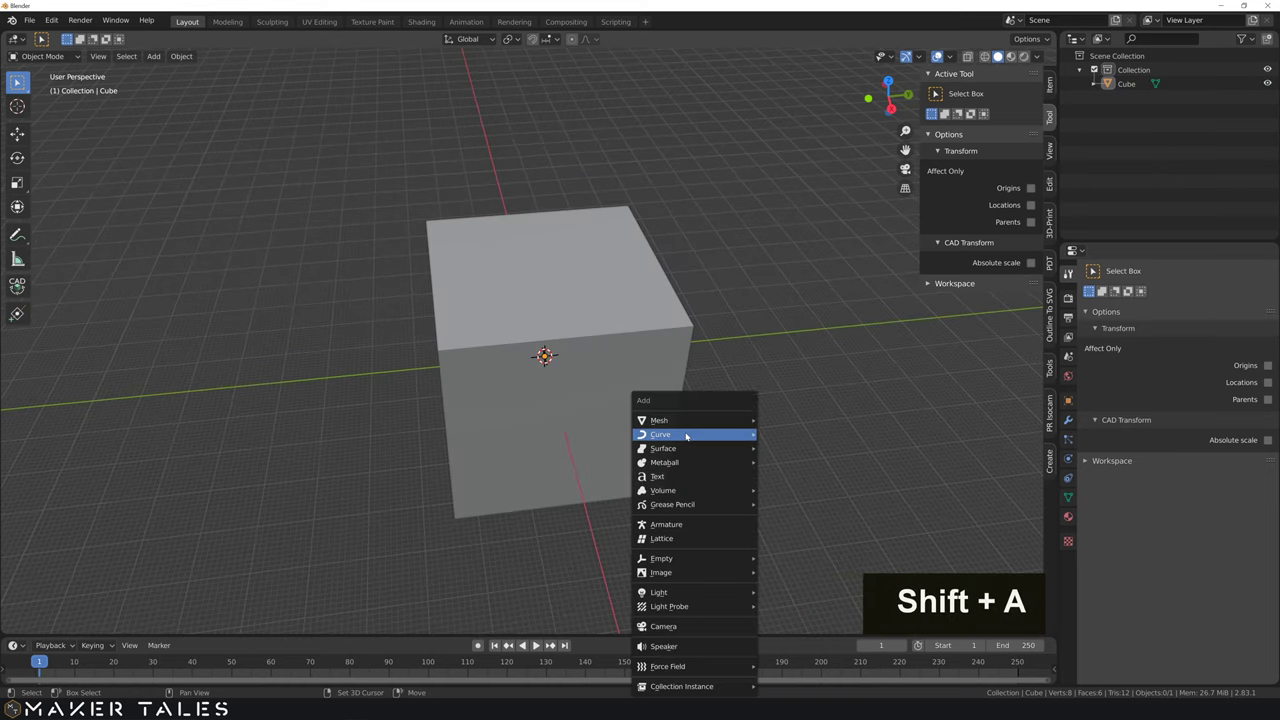
mouse_move(686, 434)
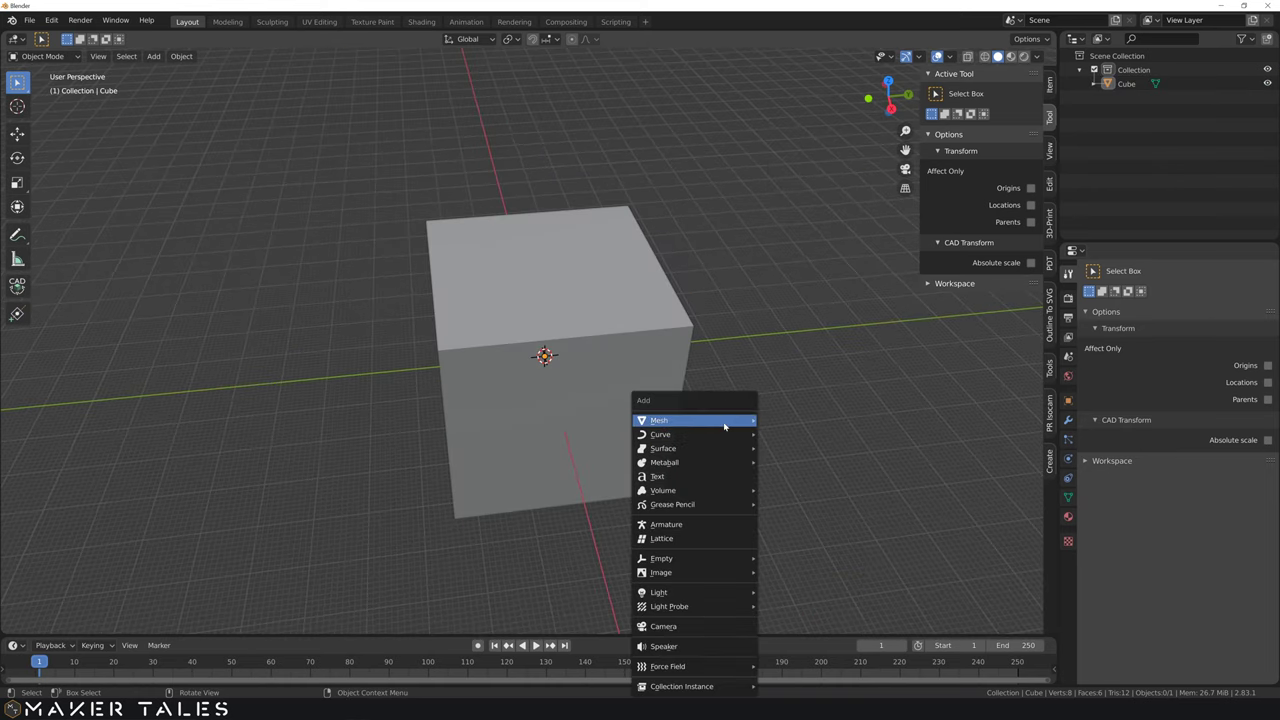
mouse_move(728, 421)
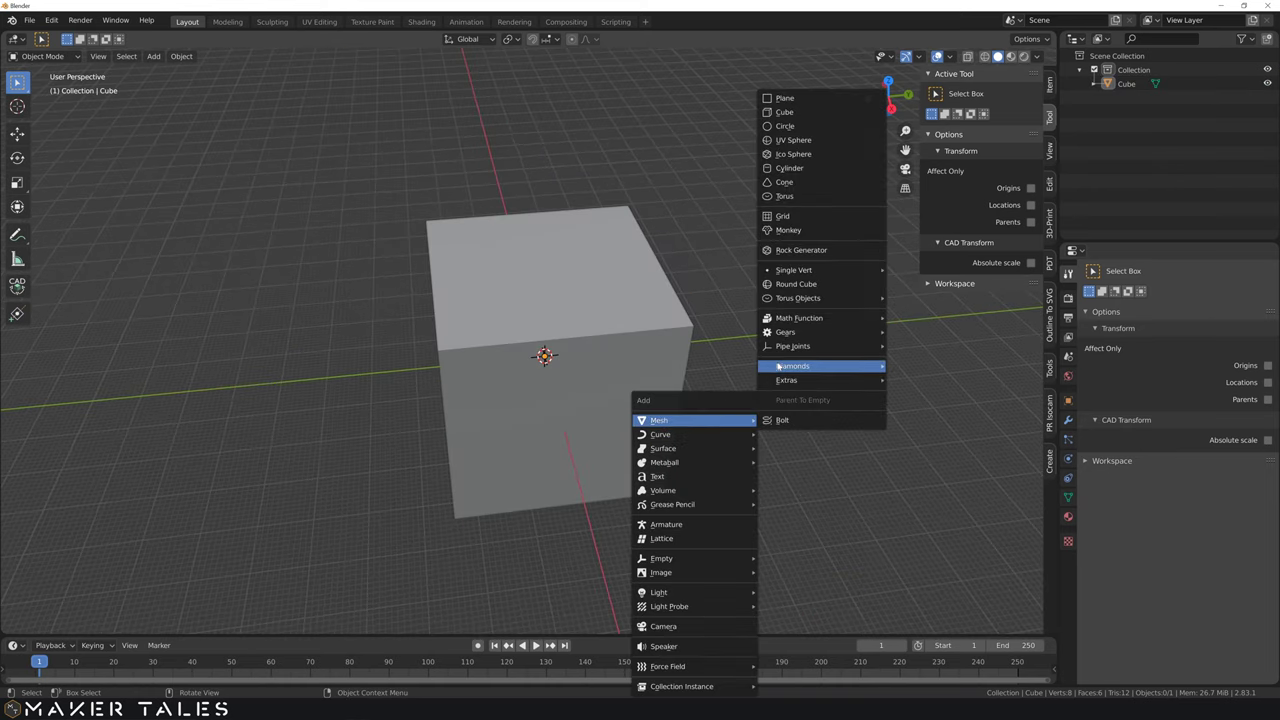
click(790, 167)
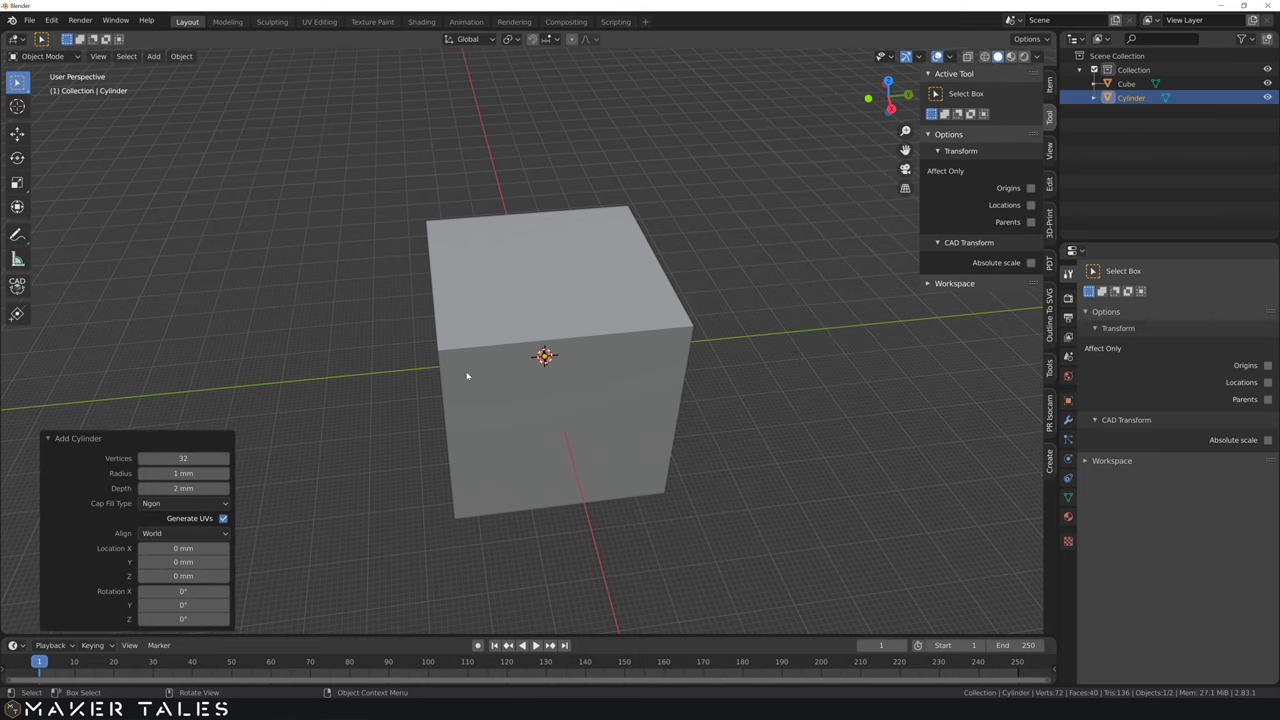
Step: Set the cylinder to 64 vertices, a radius of 2.75 mm and a depth of 50 mm, and deselect it
click(183, 458)
text(64)
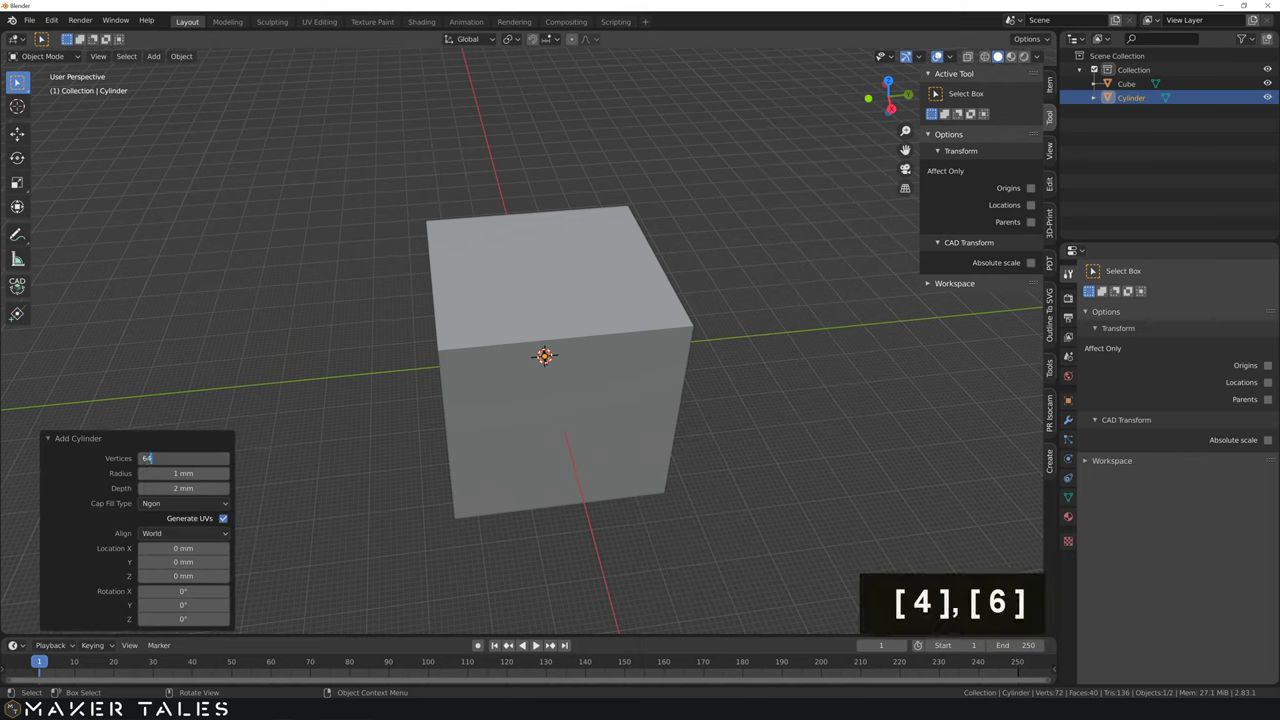
key(Tab)
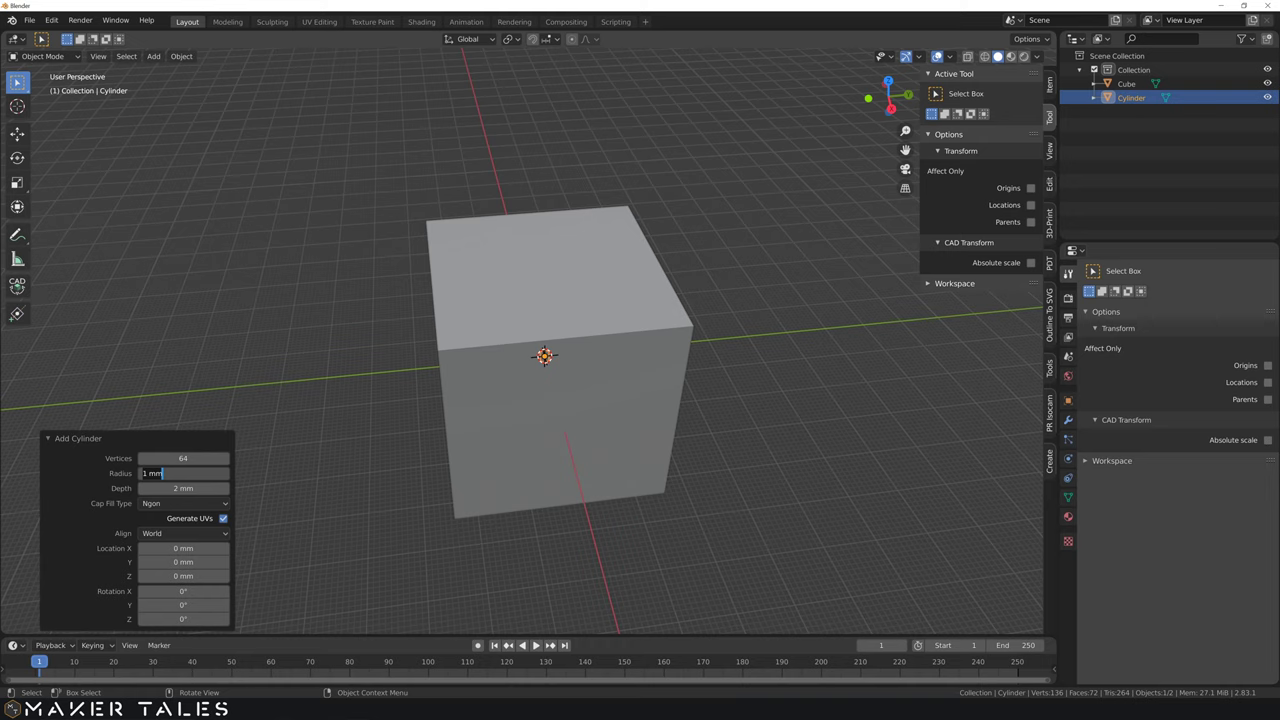
text(2.75)
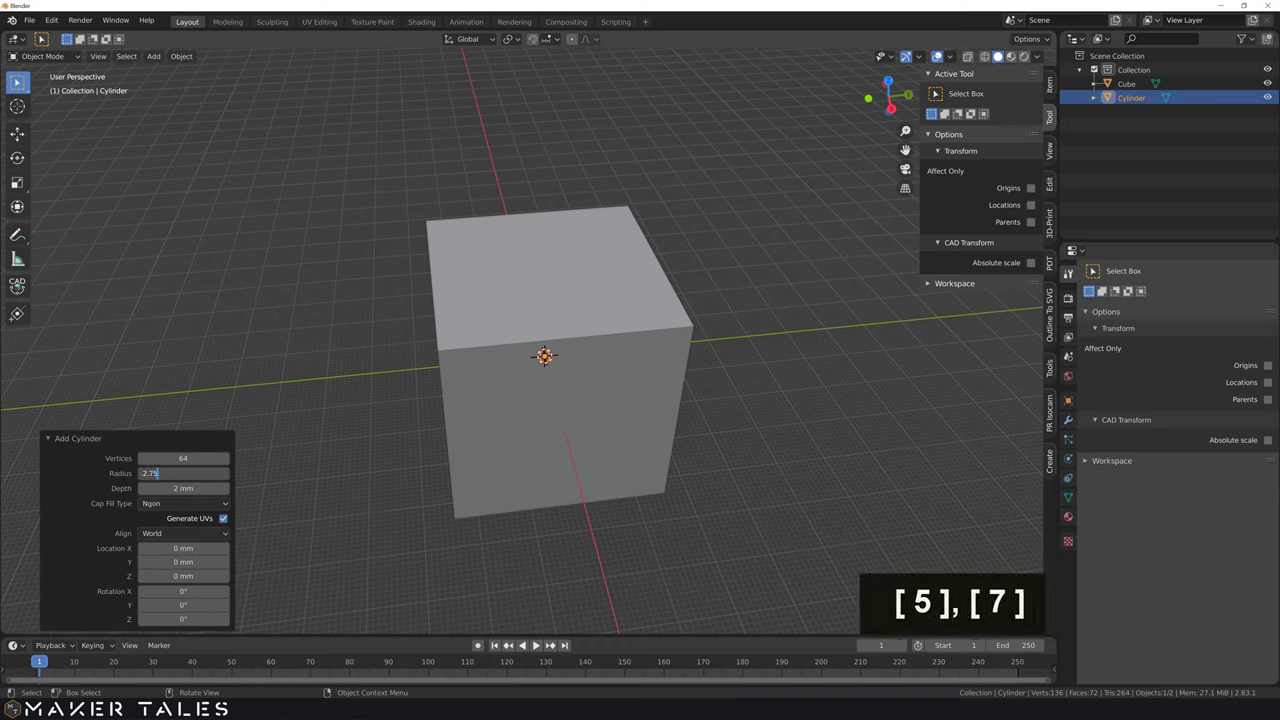
key(Return)
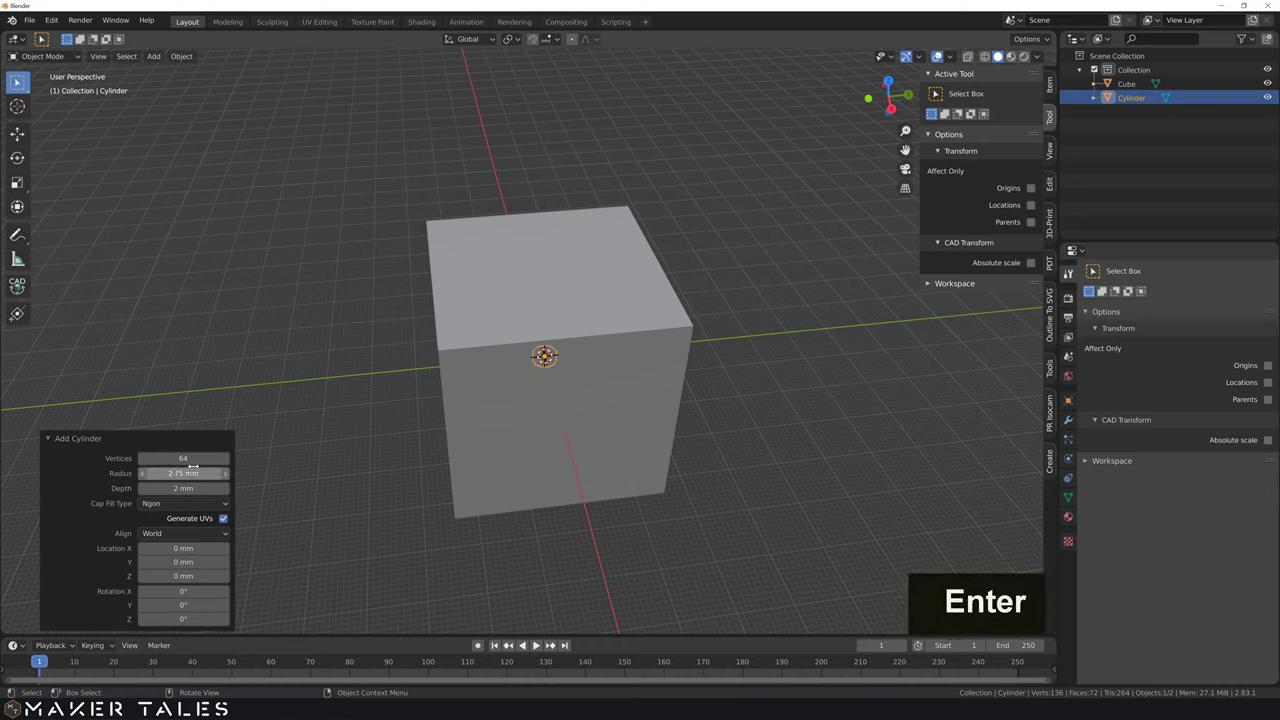
click(183, 488)
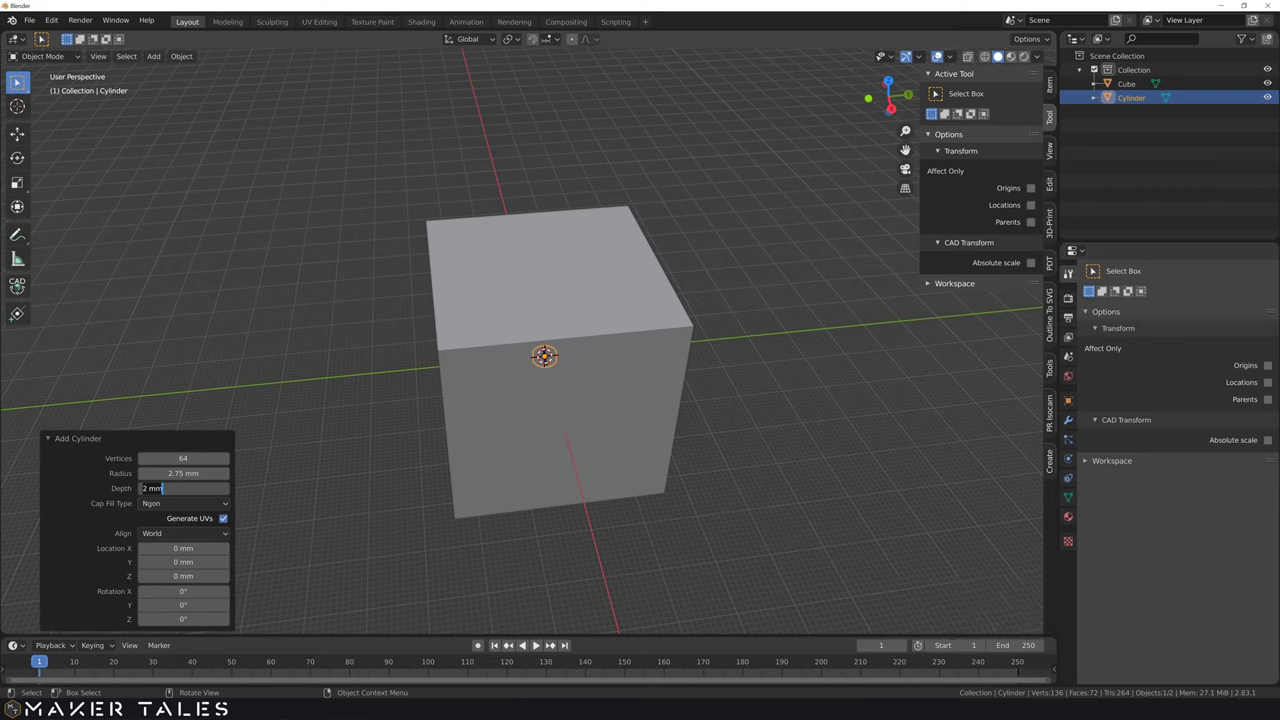
text(50)
key(Return)
click(308, 399)
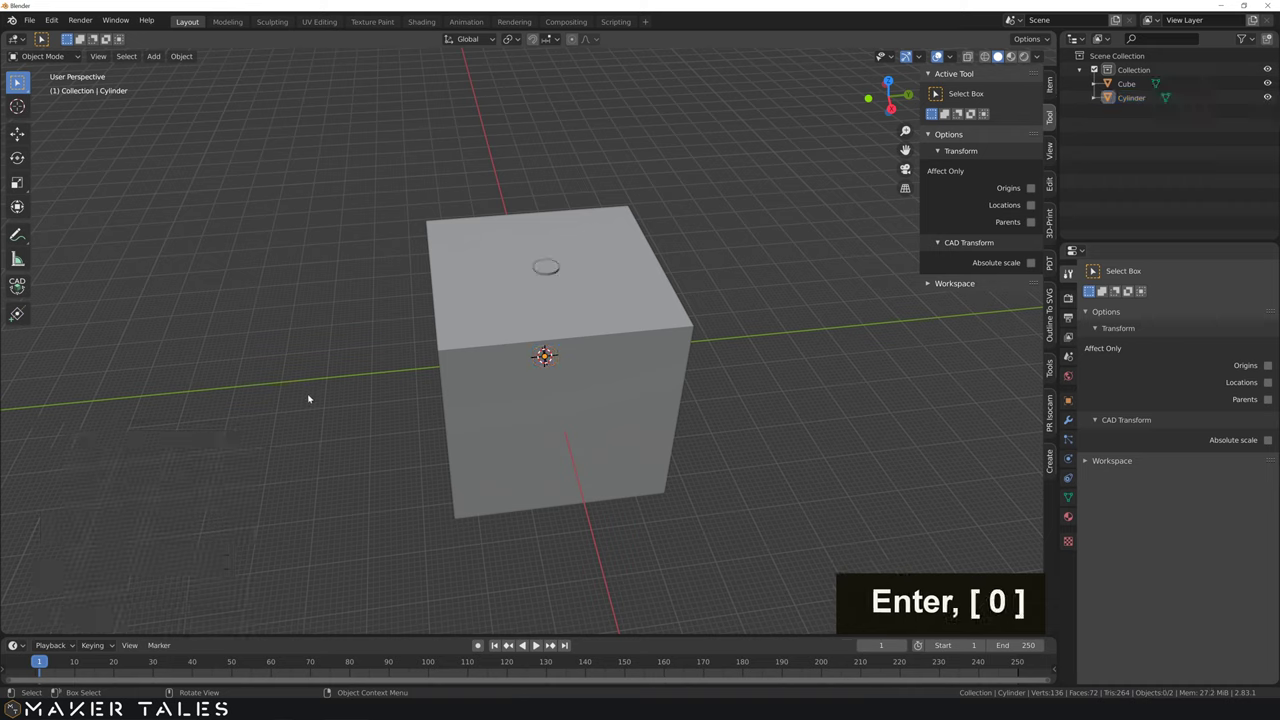
Step: Add a mesh cone with 64 vertices at the origin
key(shift+a)
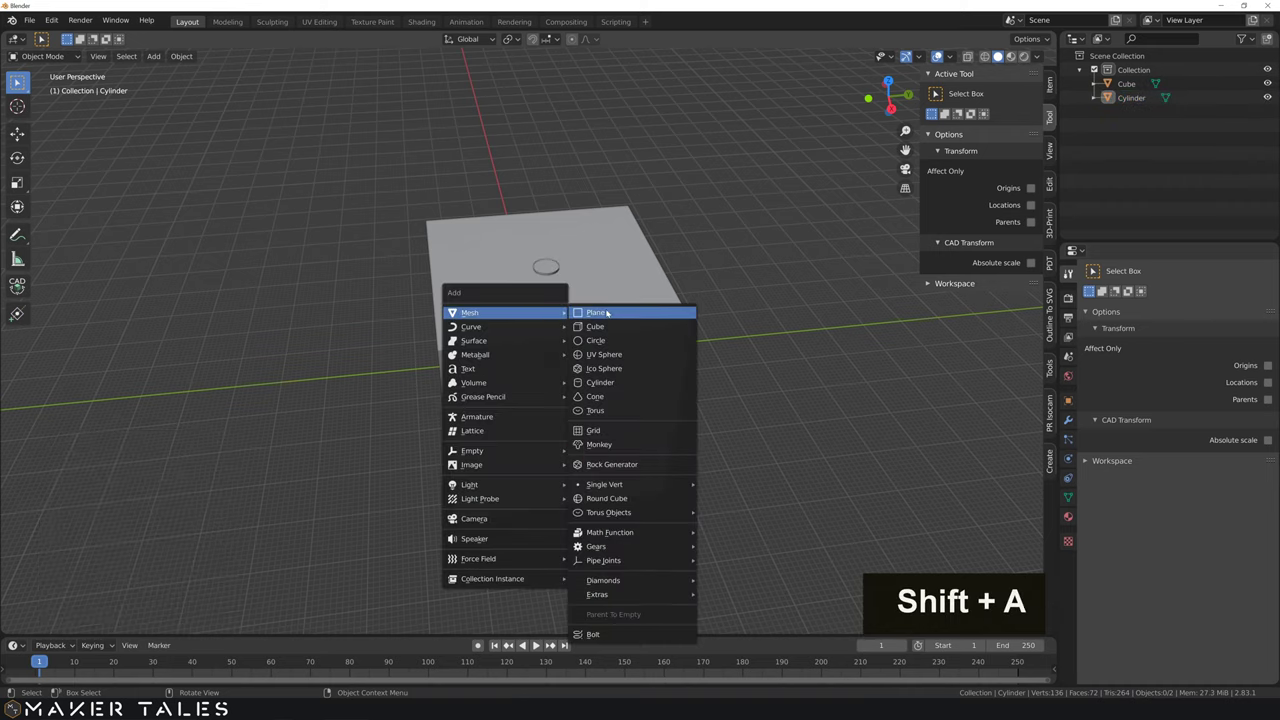
click(596, 397)
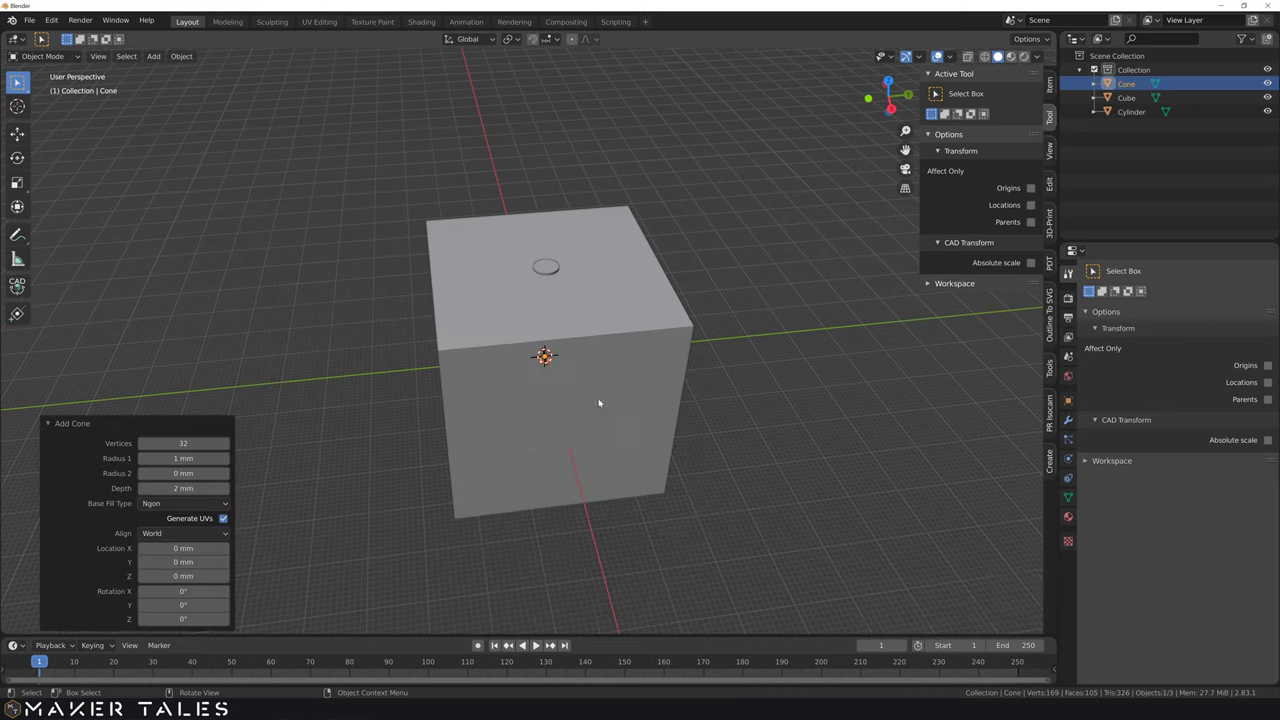
click(183, 443)
text(64)
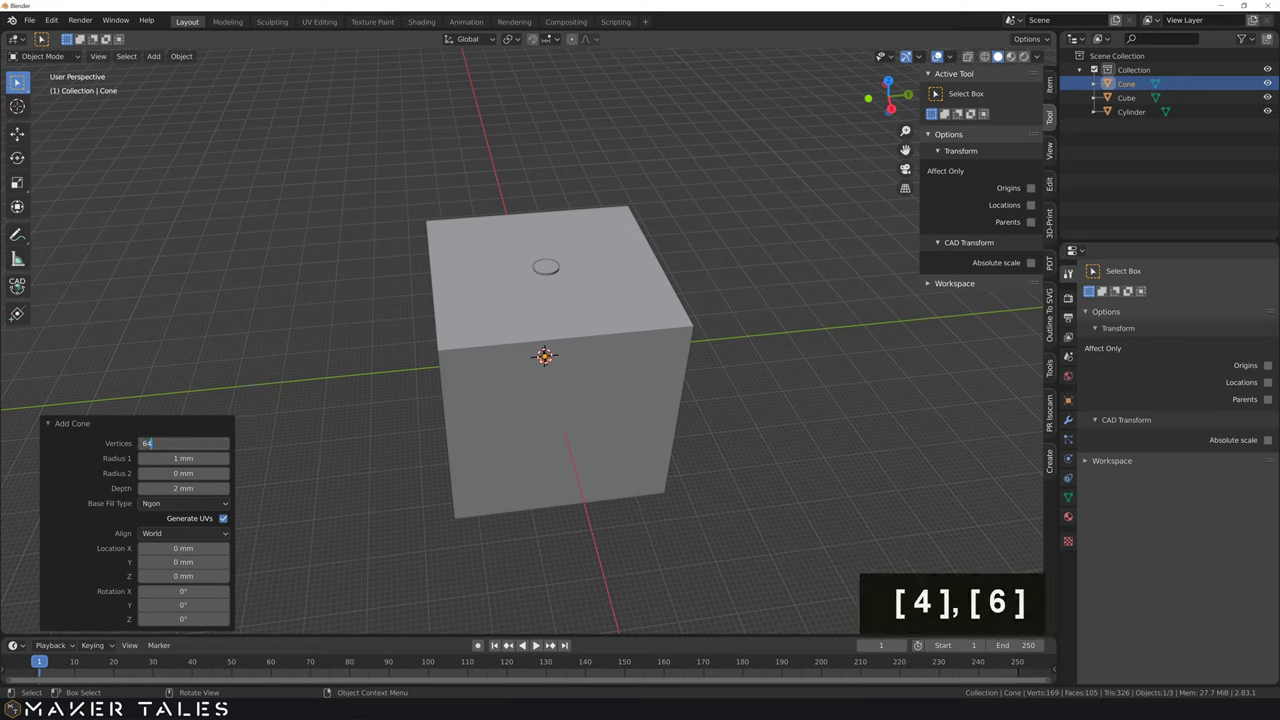
key(Return)
Step: Set the cone's Radius 1 to 2.5 mm and Radius 2 to 5 mm, keeping the depth at 2 mm
key(Return)
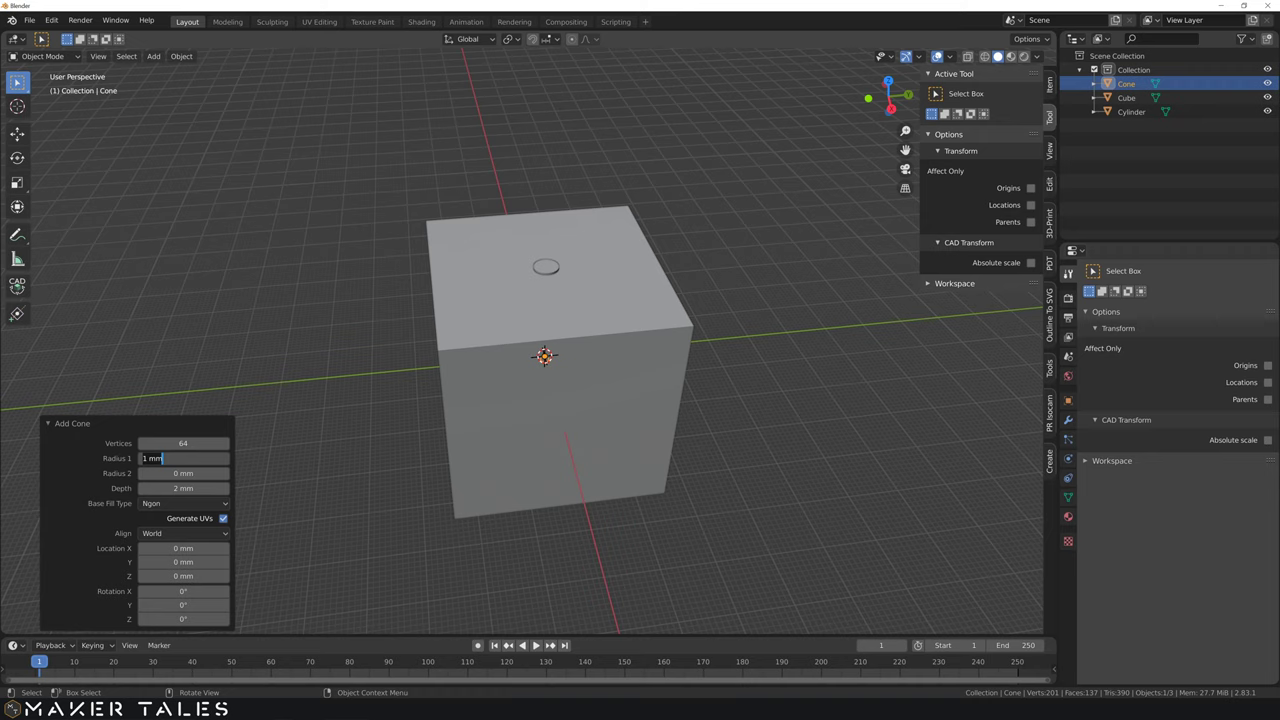
text(2.5)
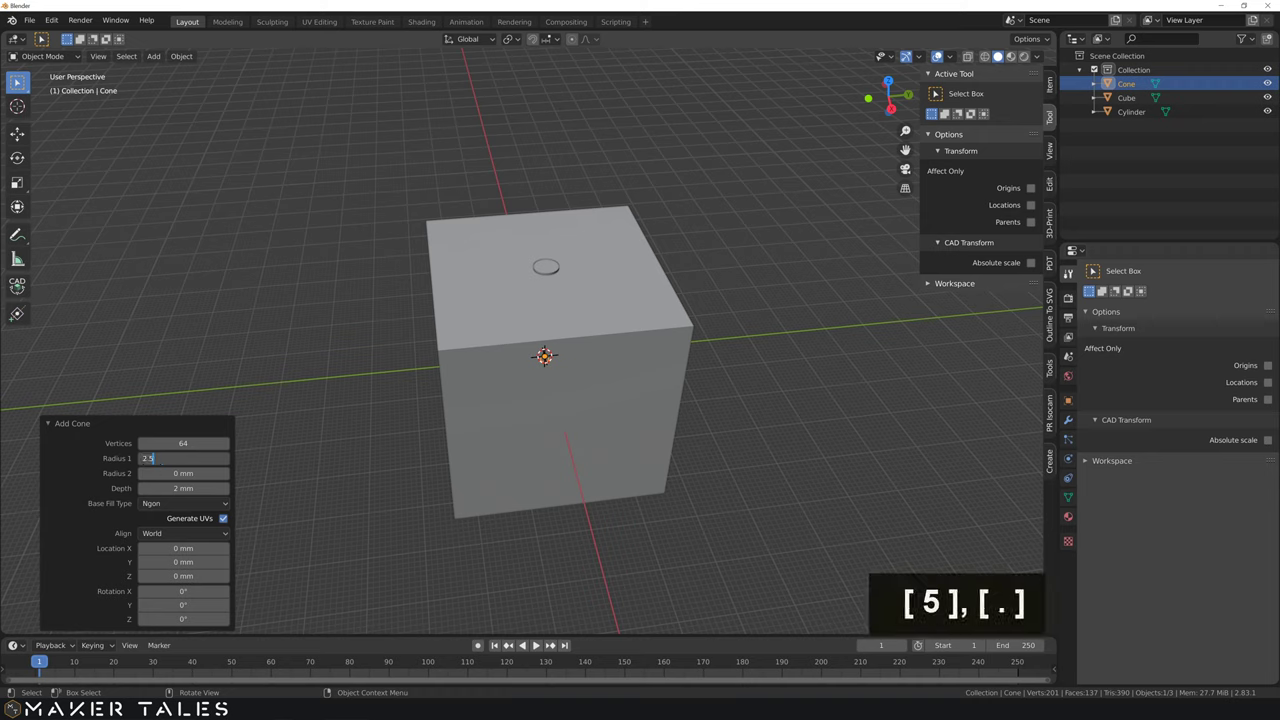
key(Return)
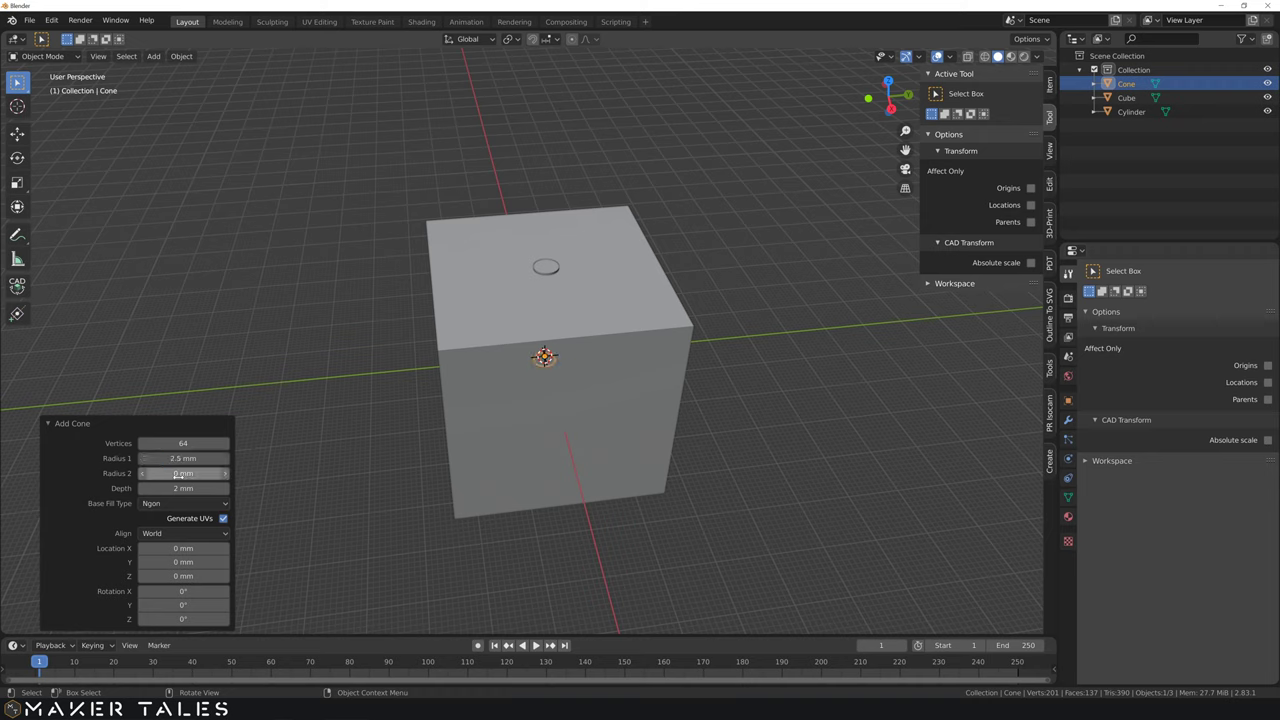
click(183, 473)
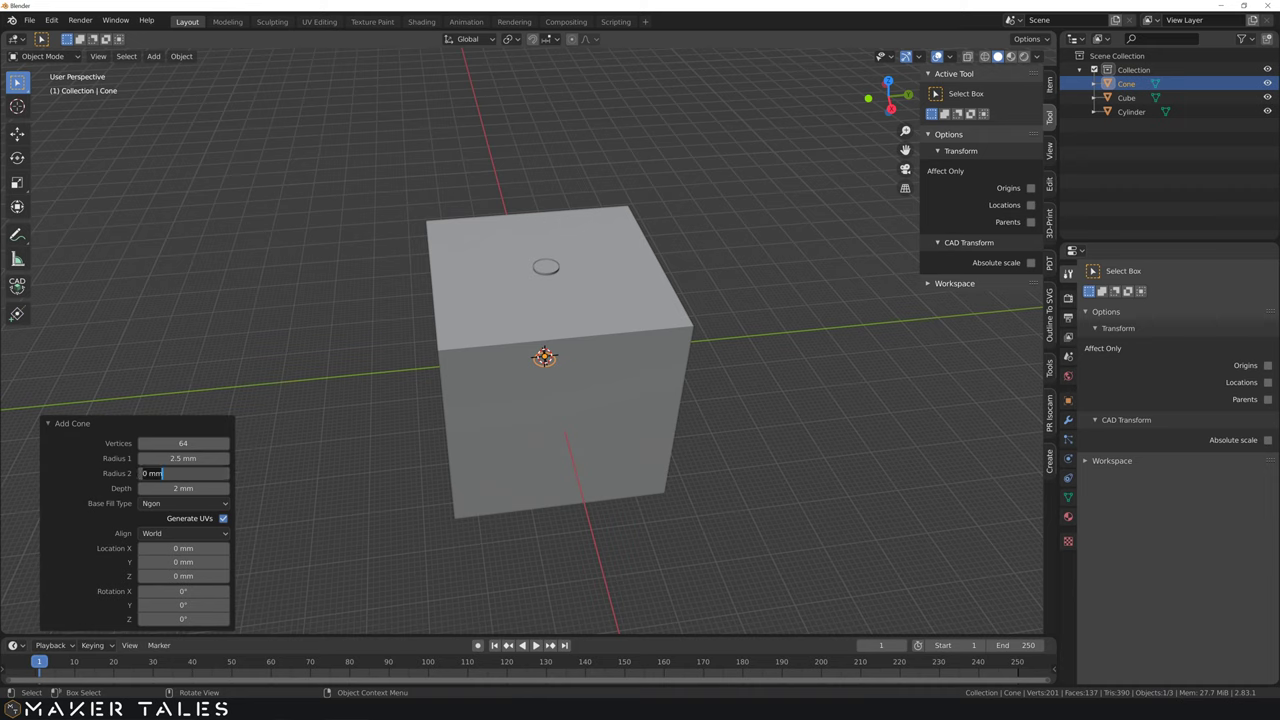
text(5)
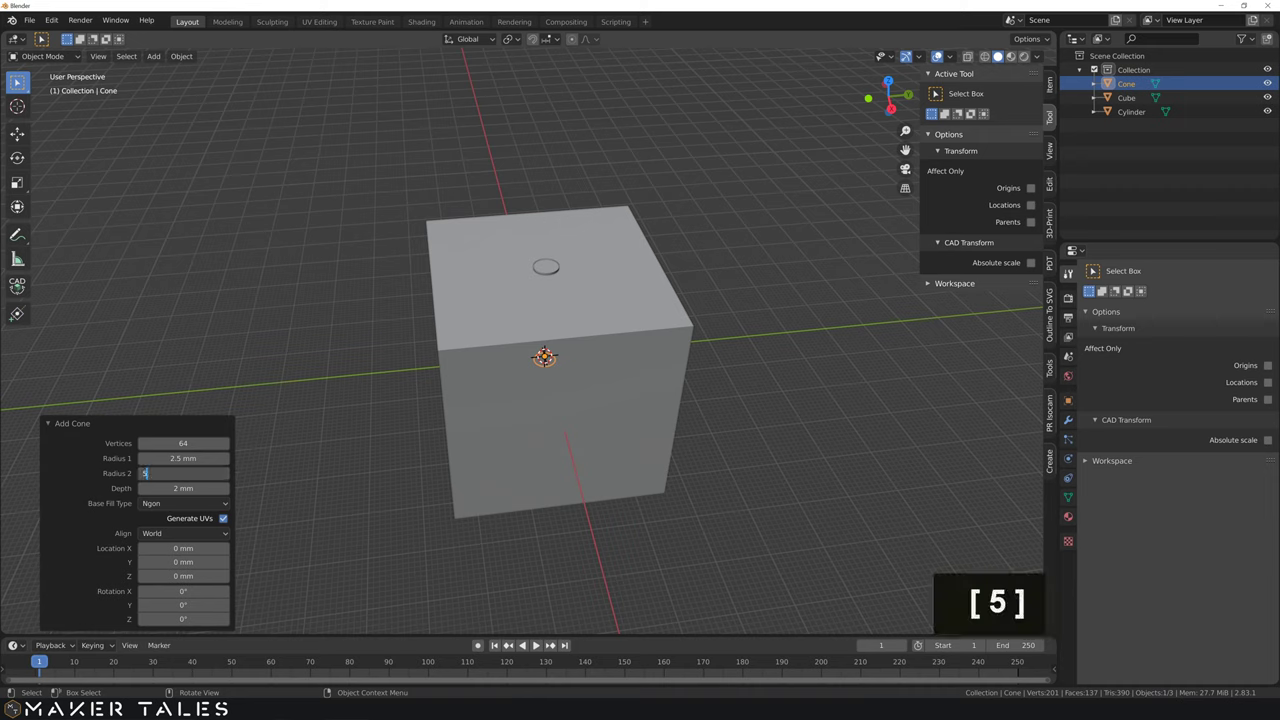
key(Tab)
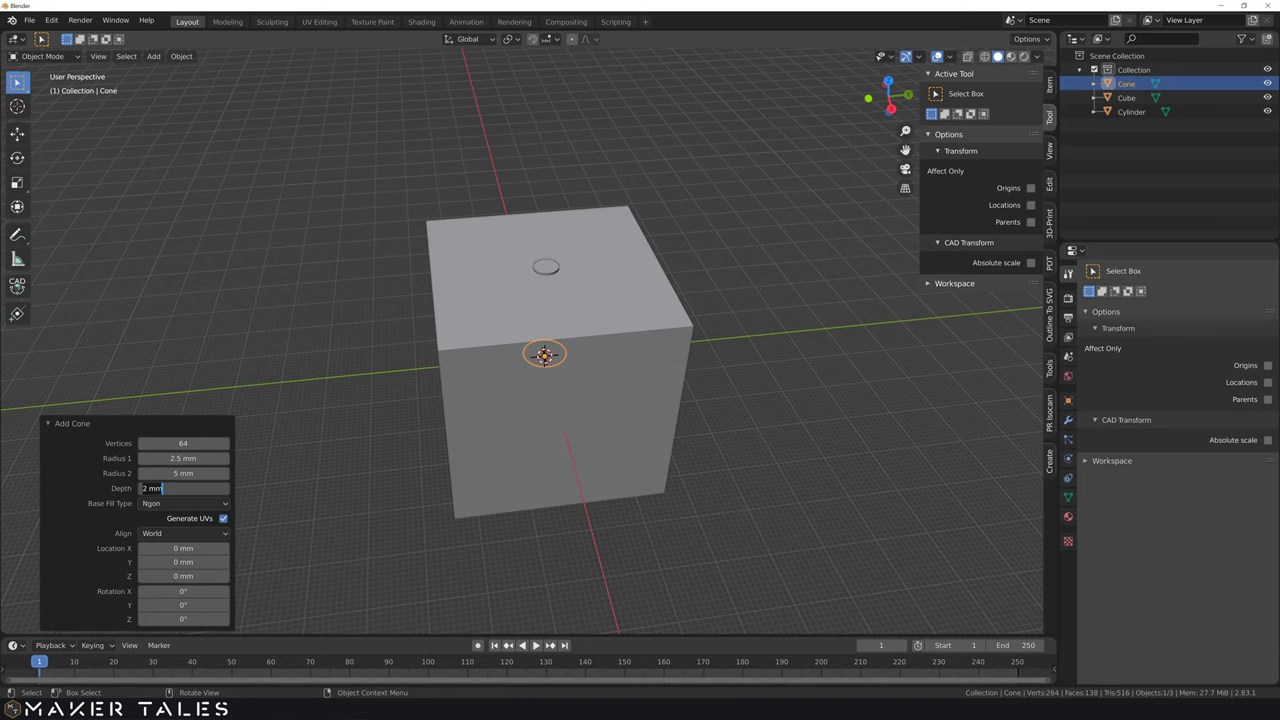
key(Return)
Step: Move the cone about 39 mm up along the Z axis so it sits above the cube
key(g)
key(z)
click(594, 224)
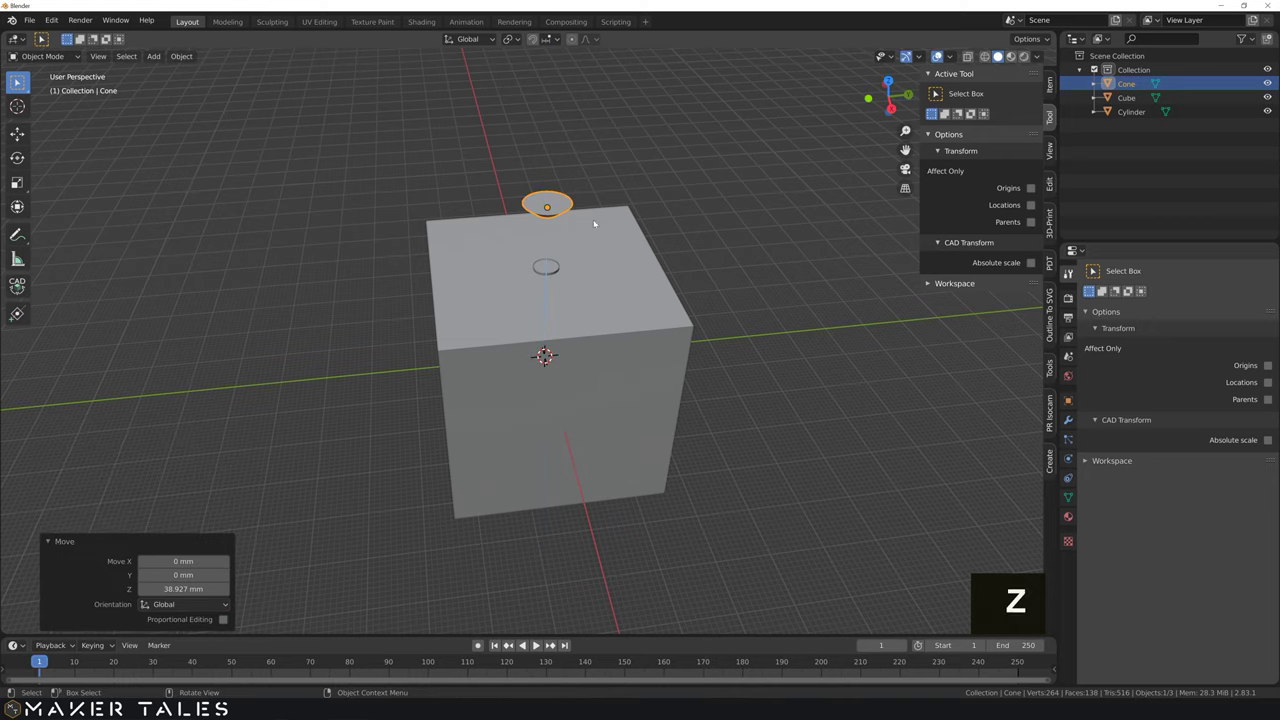
Step: Move the cone with CAD Transform along the Z axis, from its top face centre onto the cube's top face
key(KP_Decimal)
scroll(575, 285, down, 5)
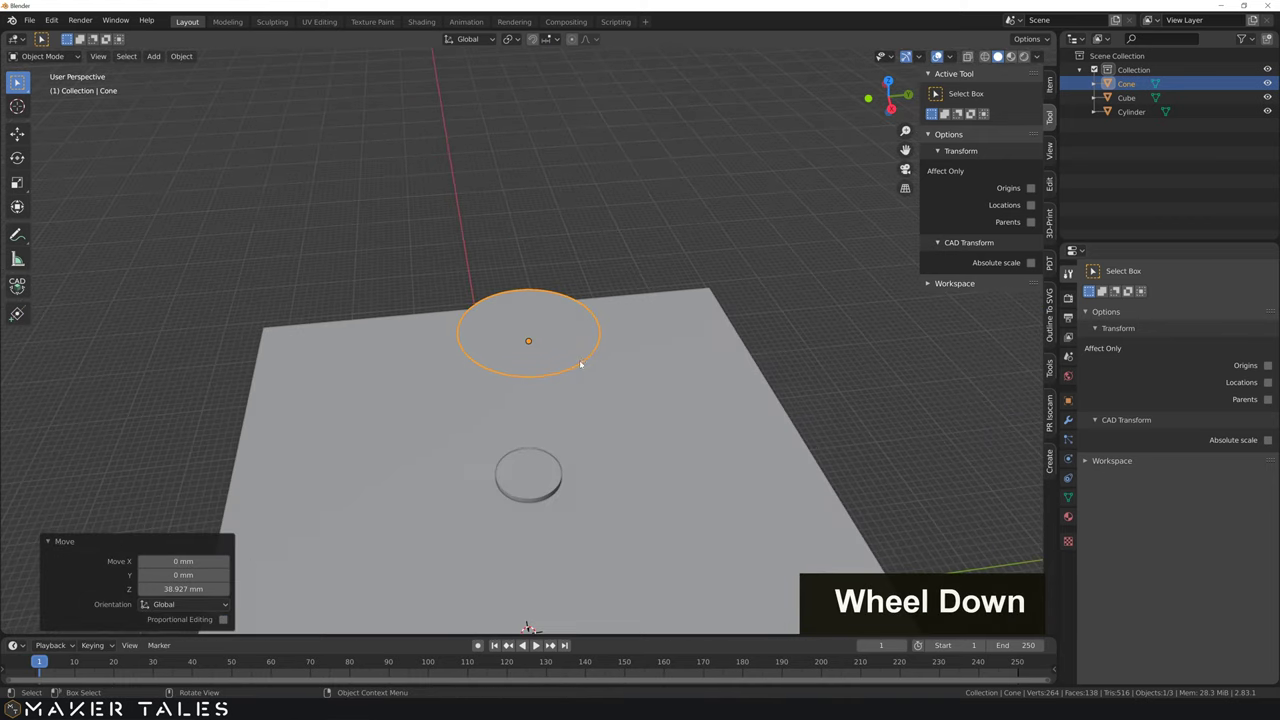
middle_drag(582, 295, 511, 274)
shift+middle_drag(544, 355, 575, 295)
scroll(578, 305, down, 2)
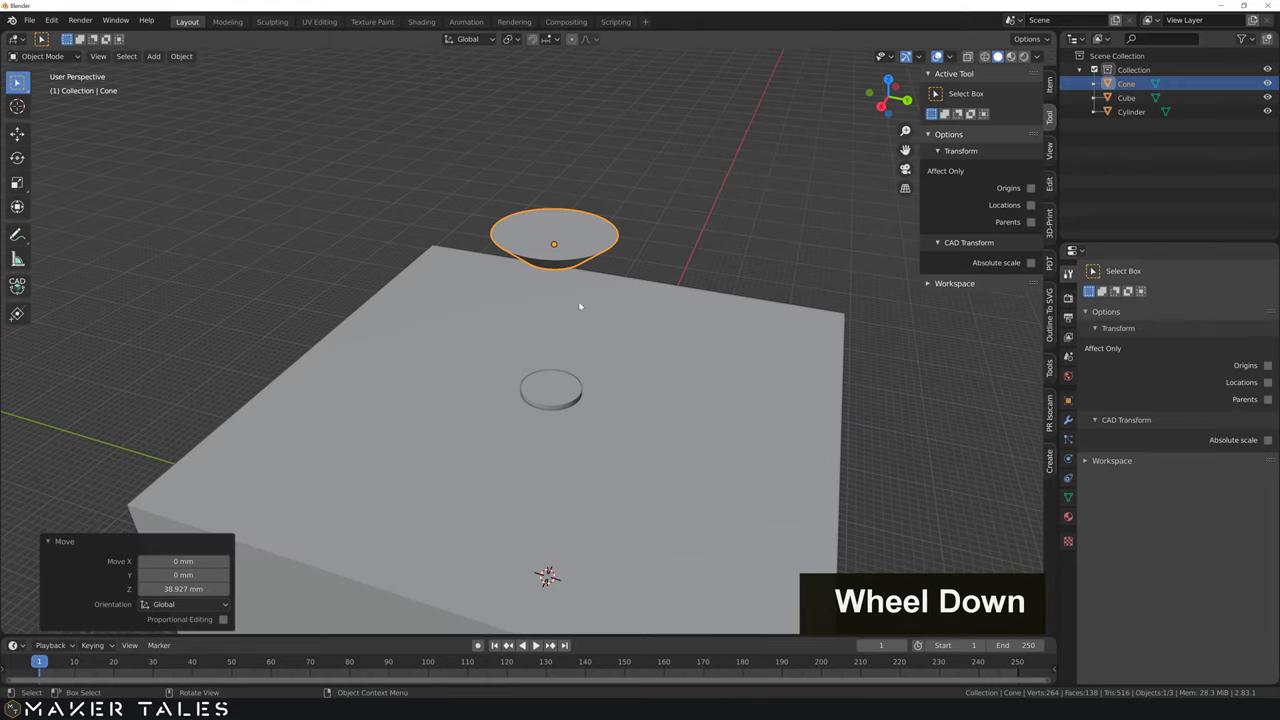
click(648, 193)
click(584, 222)
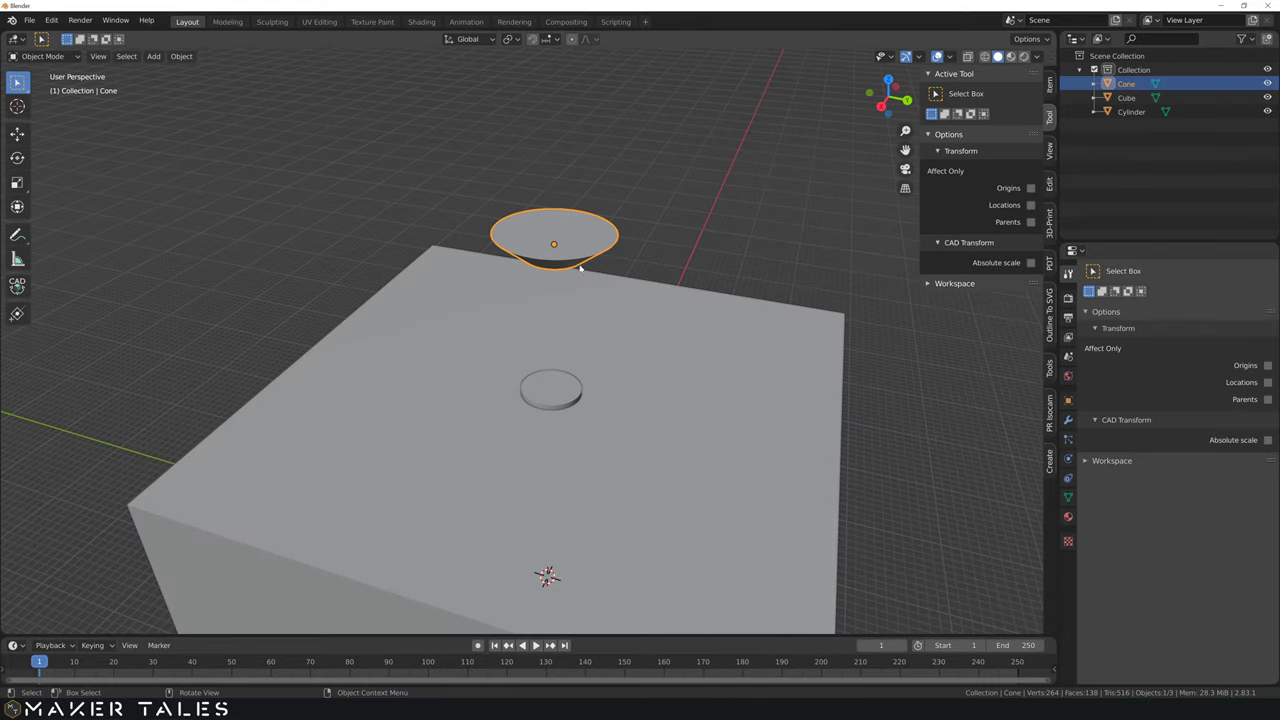
key(alt+c)
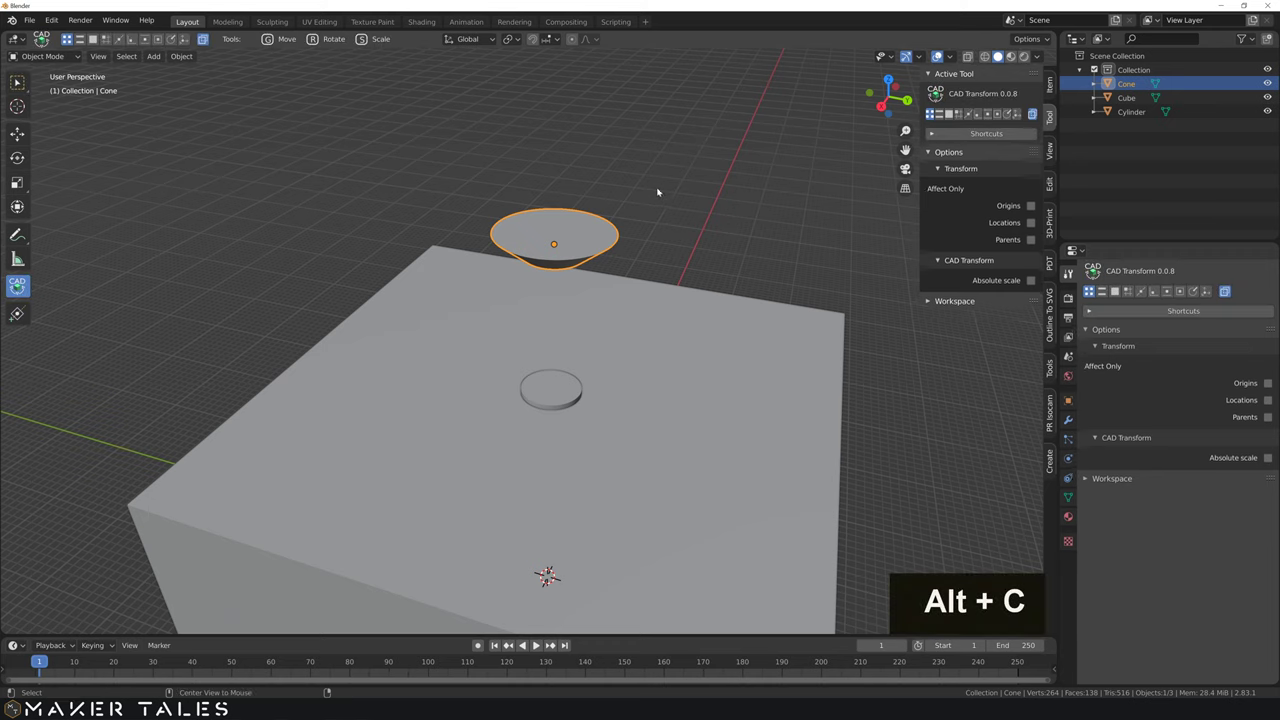
key(g)
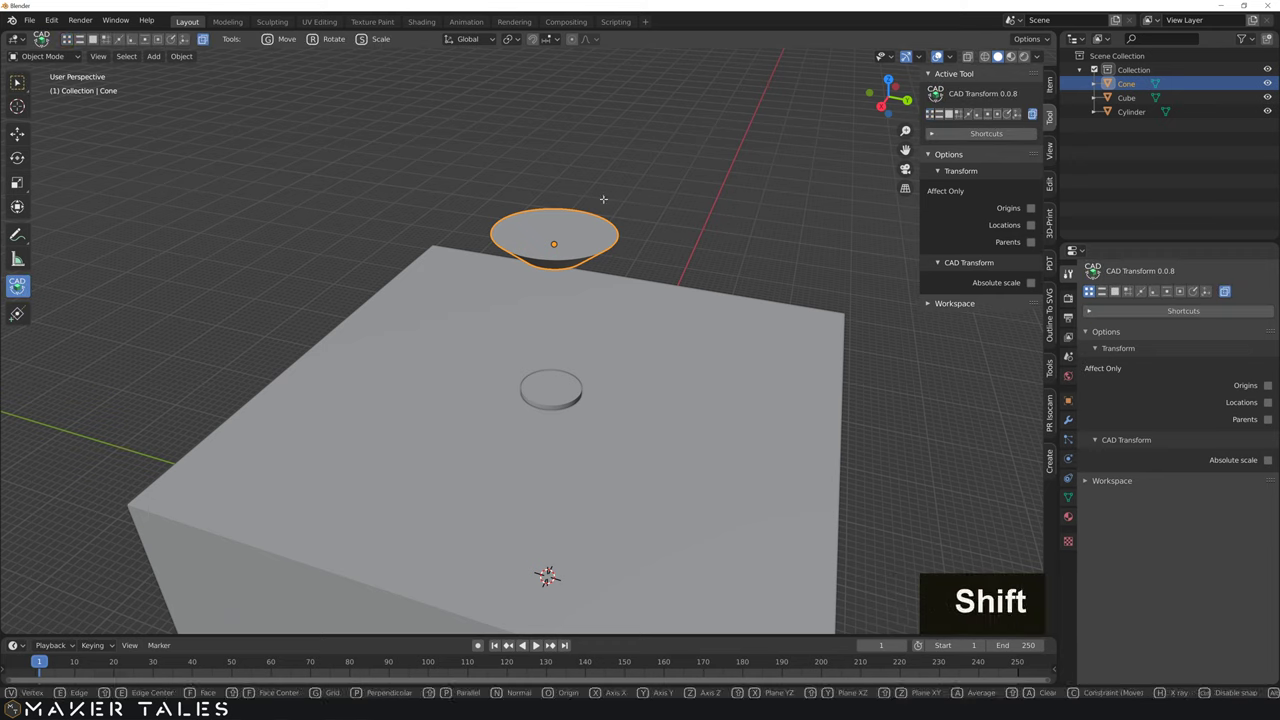
key(shift+f)
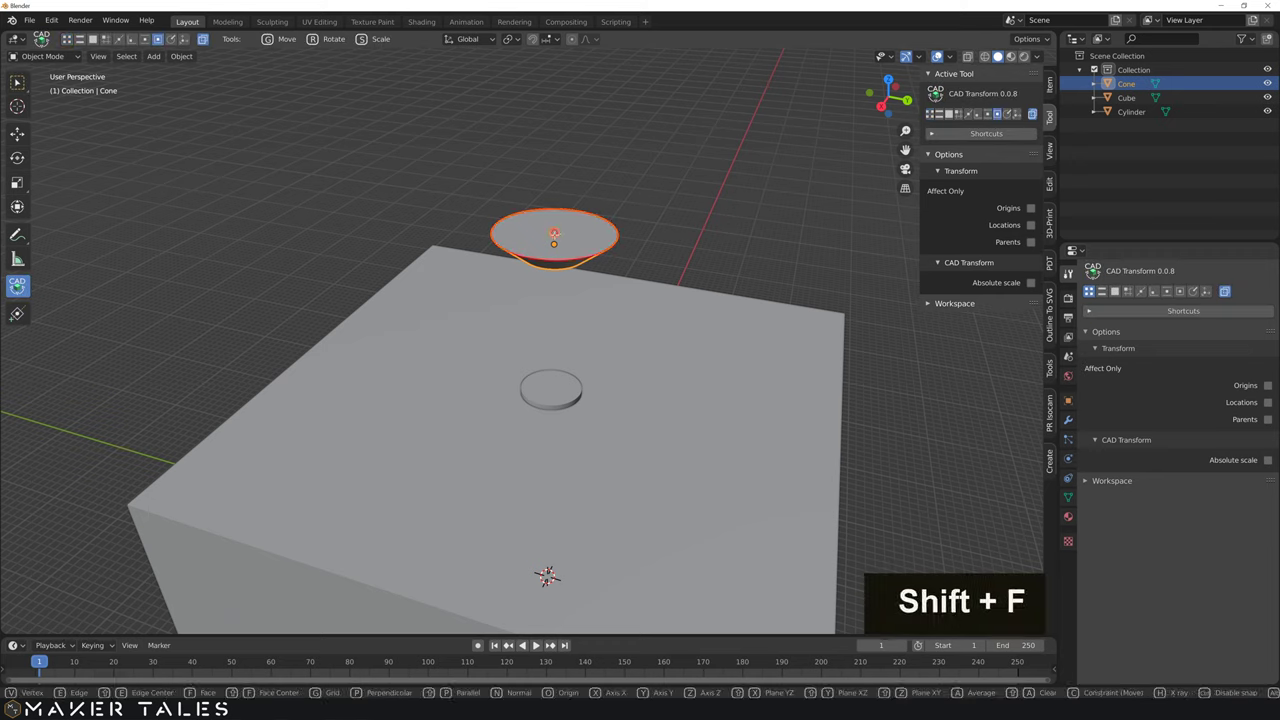
key(z)
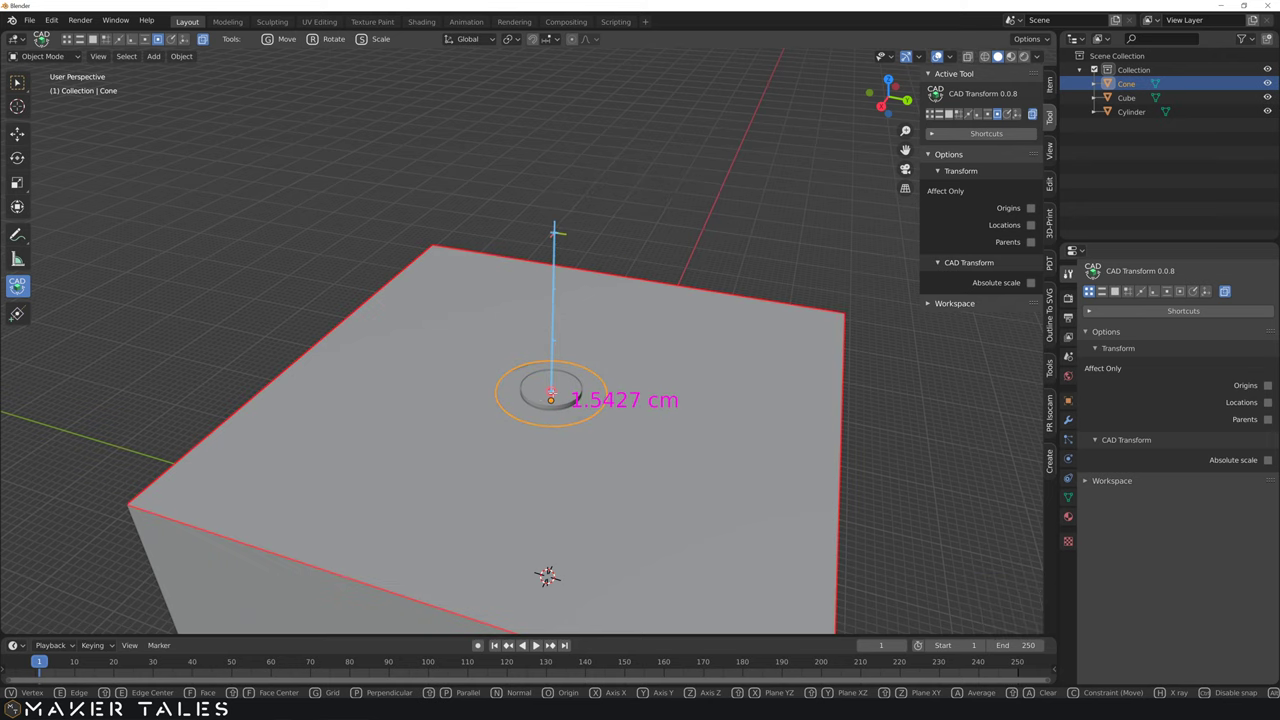
click(553, 398)
Step: Extrude the cone's top face about 8 mm upward, return to Object Mode and deselect everything
key(Tab)
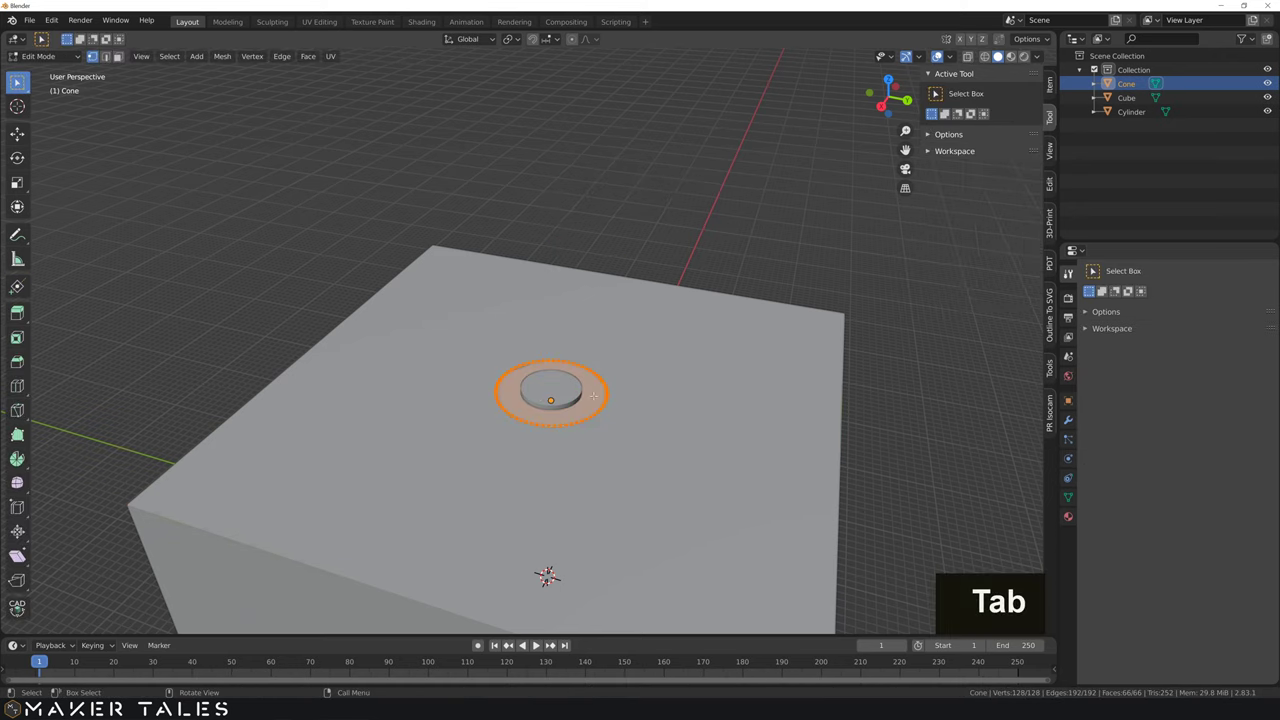
key(3)
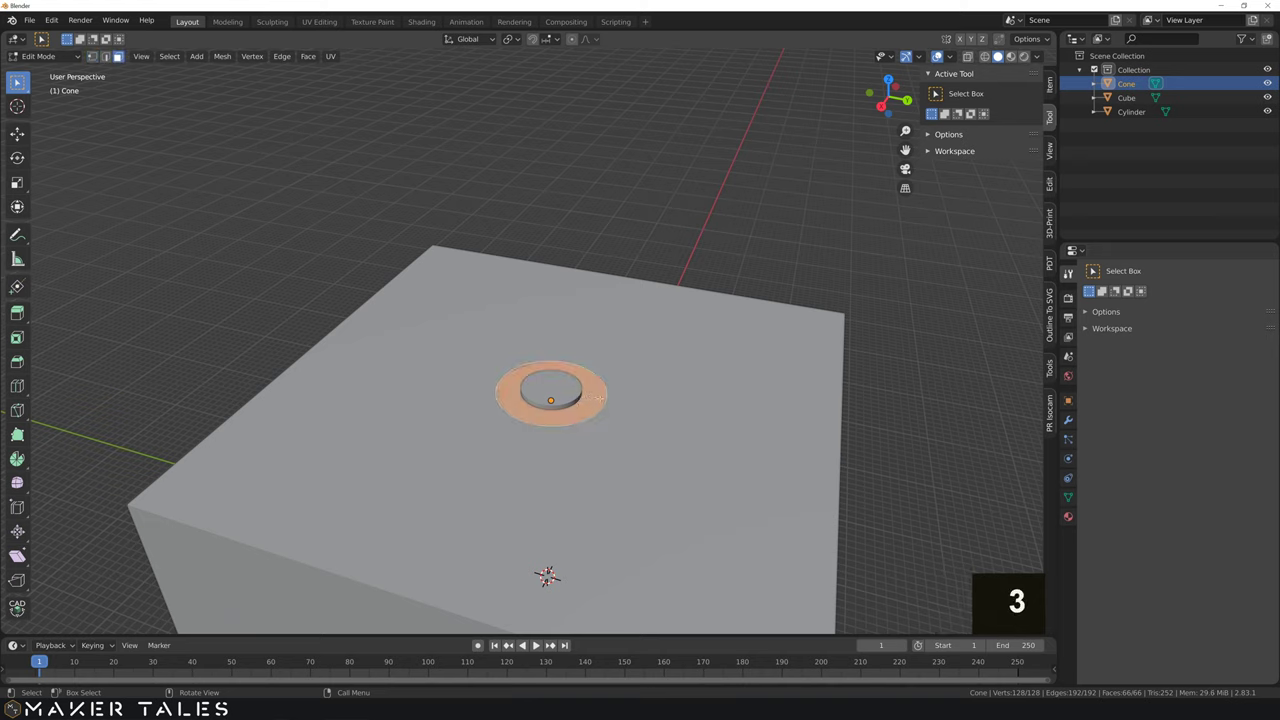
key(e)
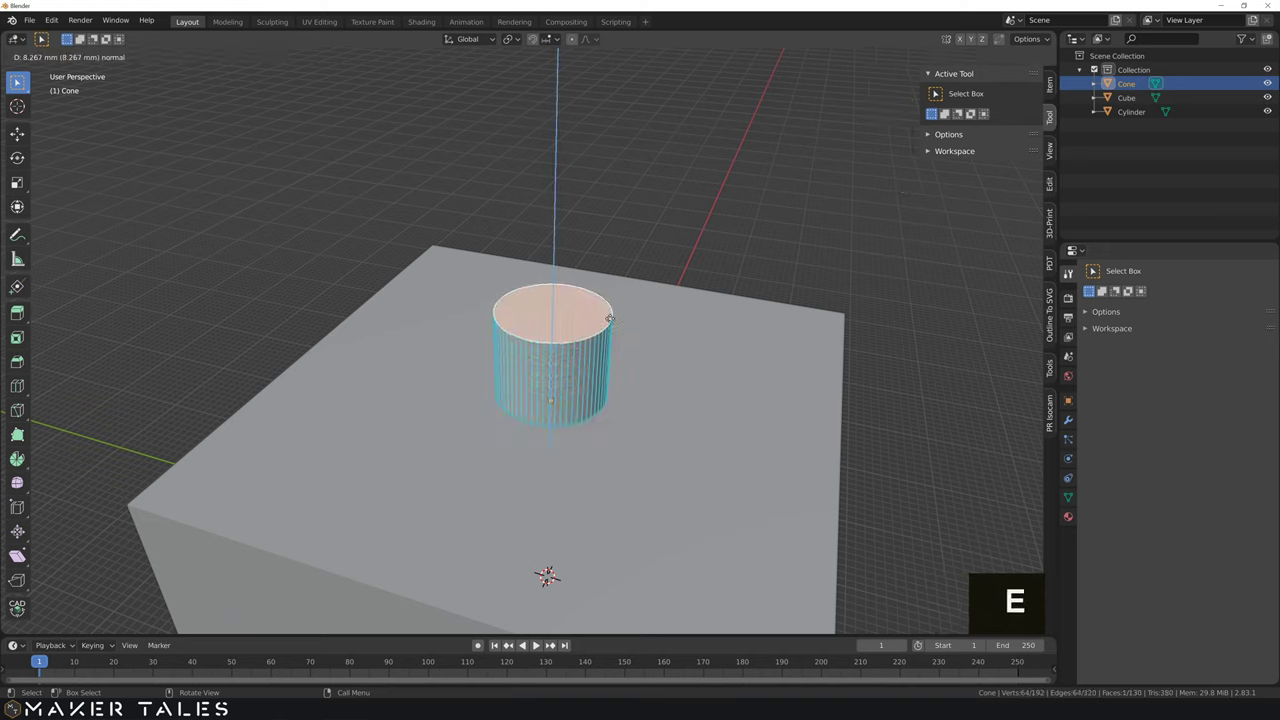
click(609, 318)
key(Tab)
click(598, 230)
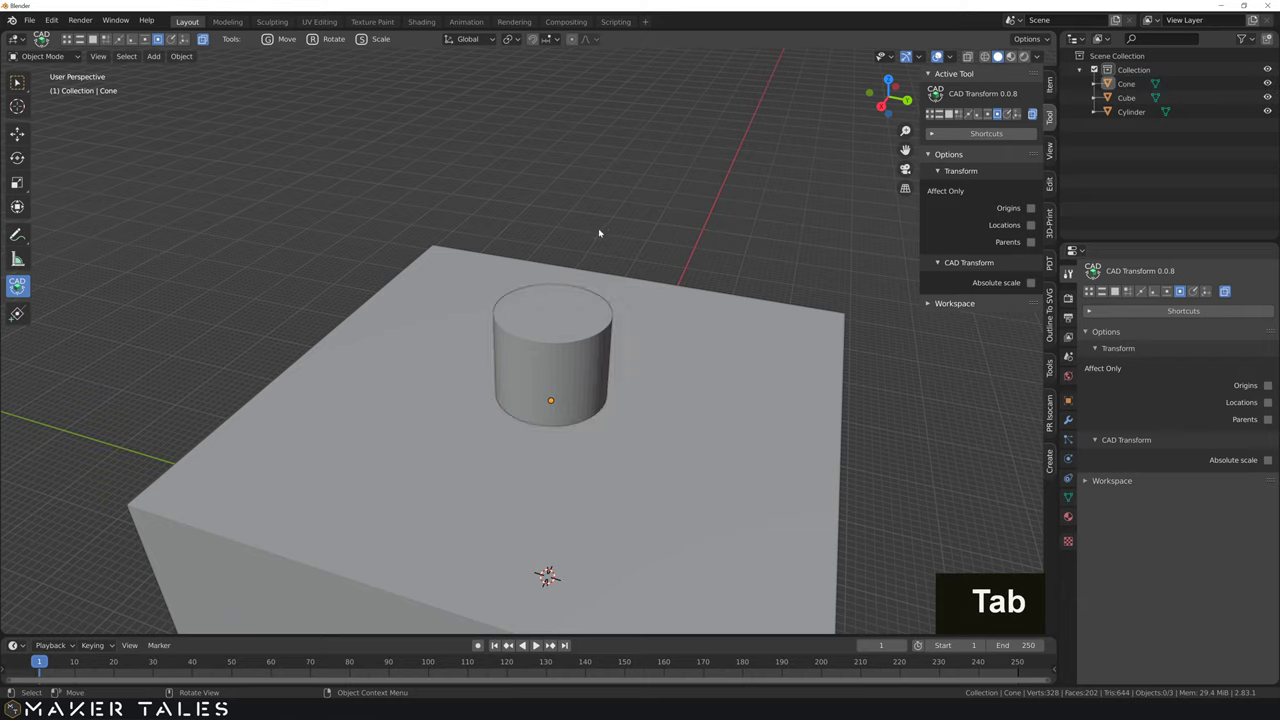
Step: Subtract the extruded cone from the cube with a non-destructive Boolean difference
middle_drag(600, 234, 629, 206)
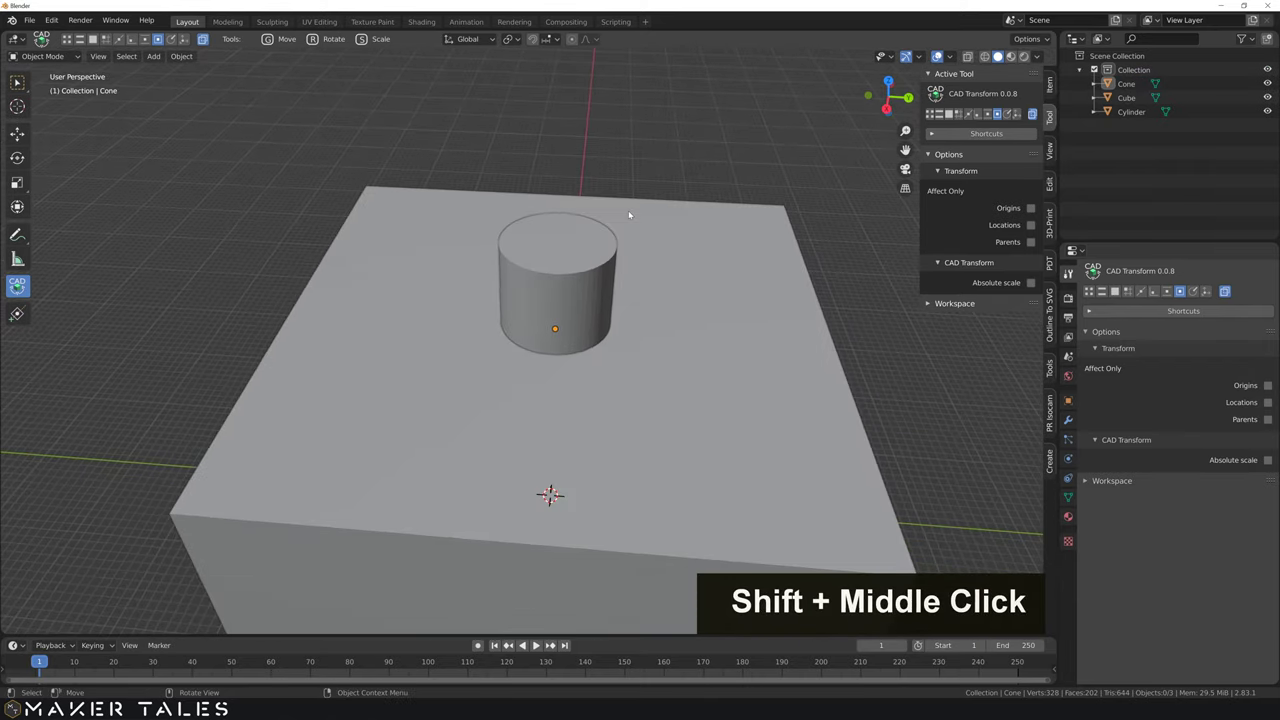
scroll(609, 220, down, 2)
click(590, 262)
shift+click(686, 272)
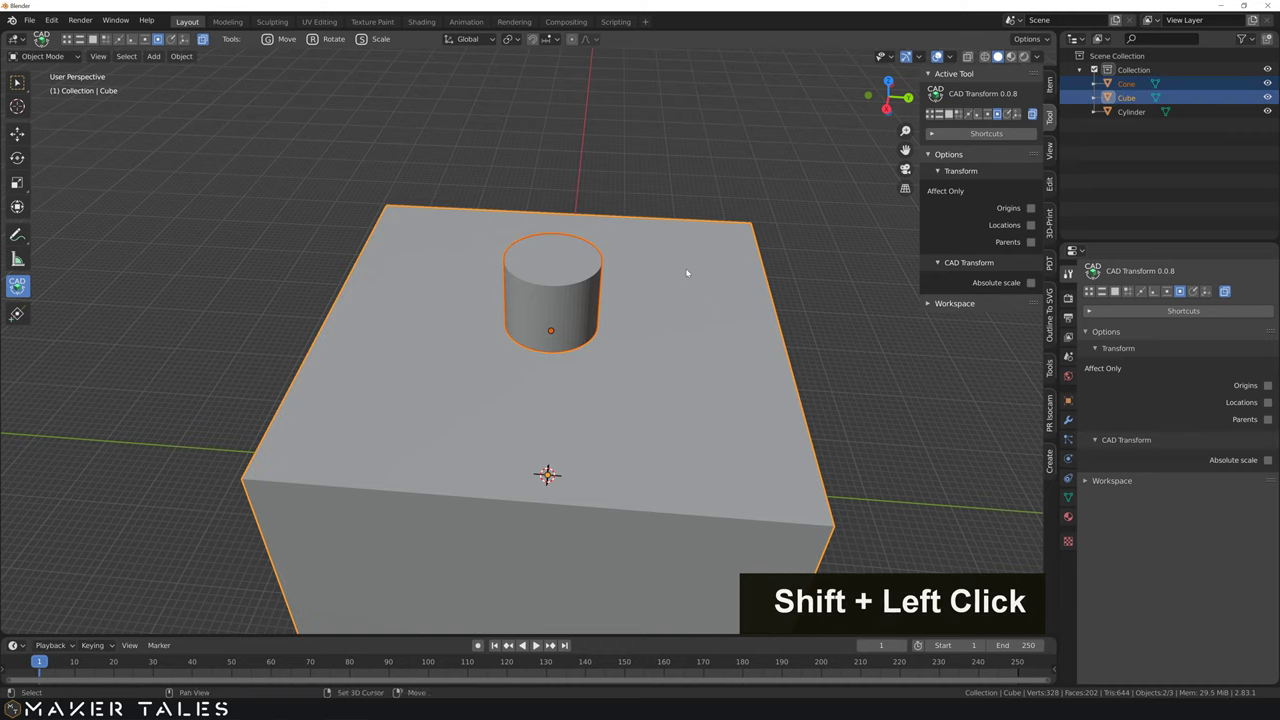
key(ctrl+KP_Subtract)
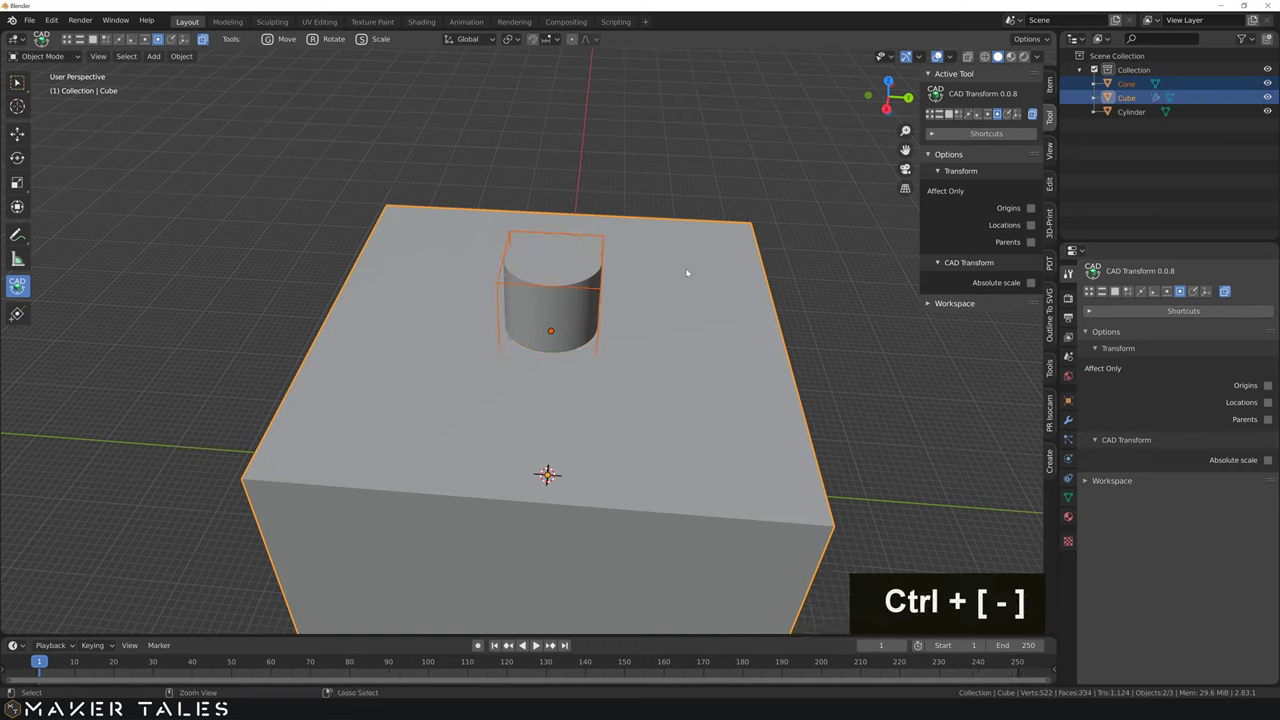
click(808, 293)
click(580, 291)
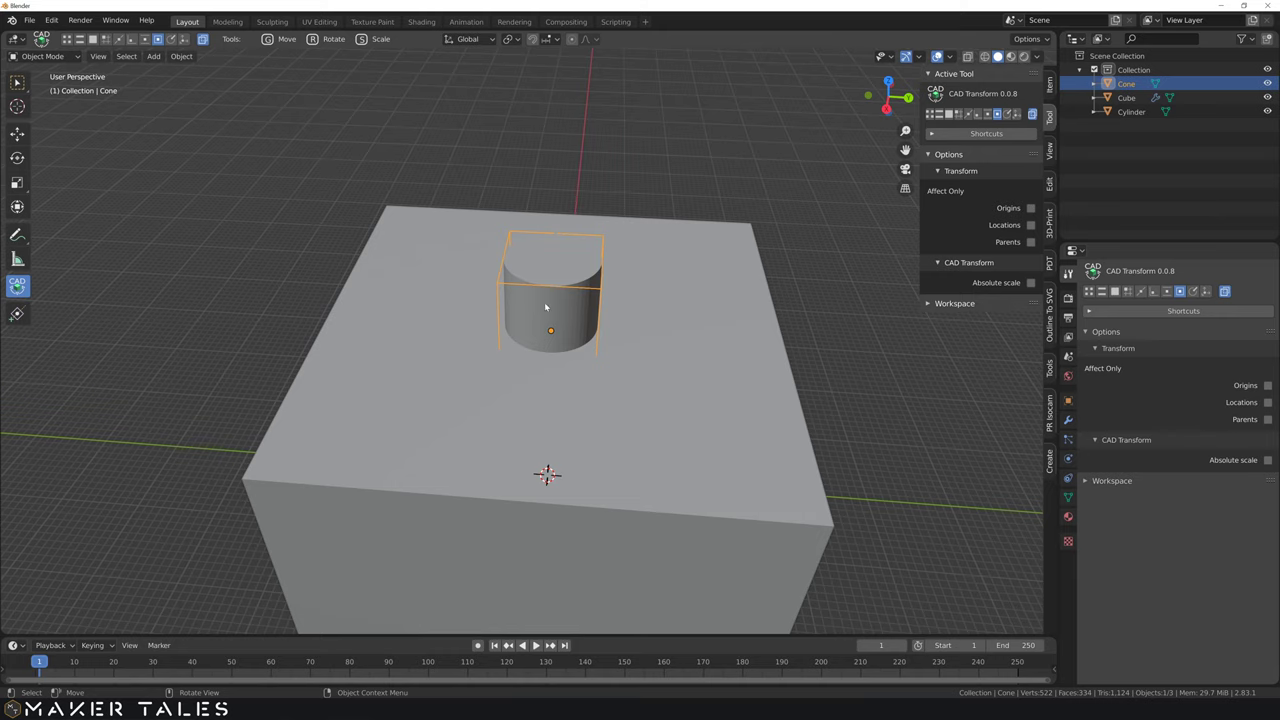
key(g)
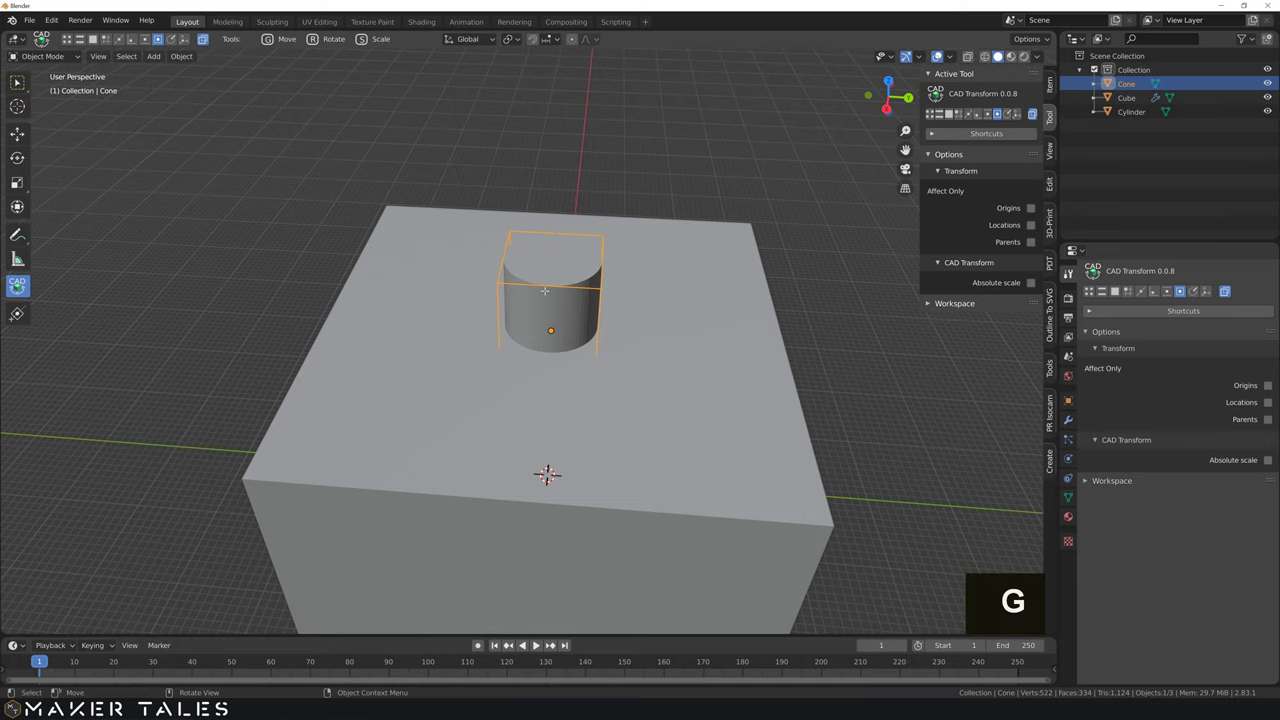
key(z)
key(KP_Decimal)
key(0)
key(0)
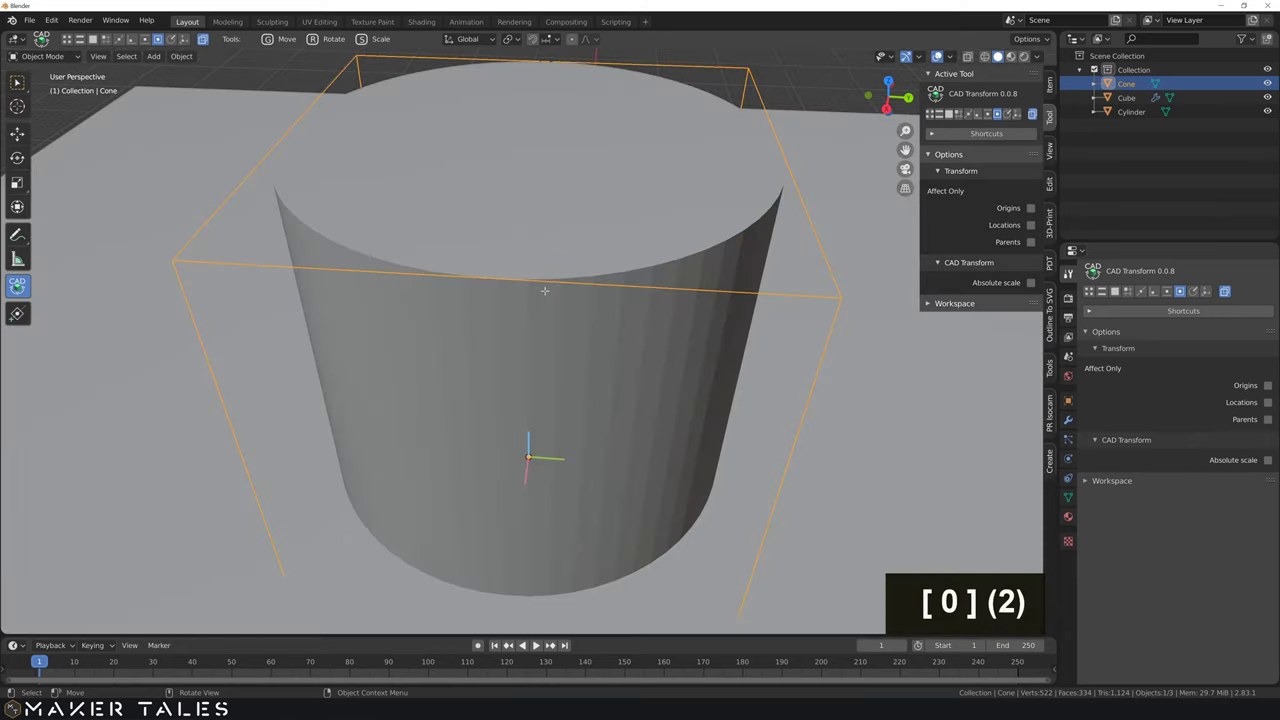
scroll(572, 292, down, 5)
key(Escape)
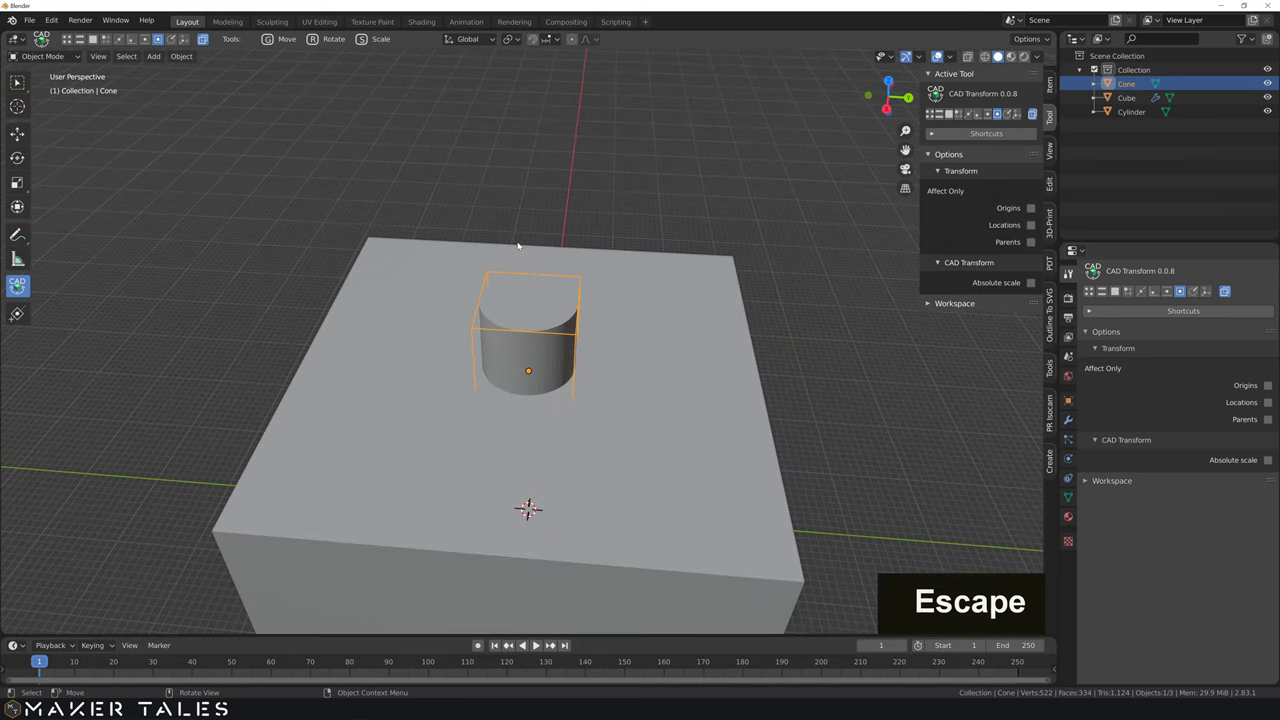
Step: Move the cone cutter 0.0001 mm up along the global Z axis with the standard move operation
key(w)
click(530, 330)
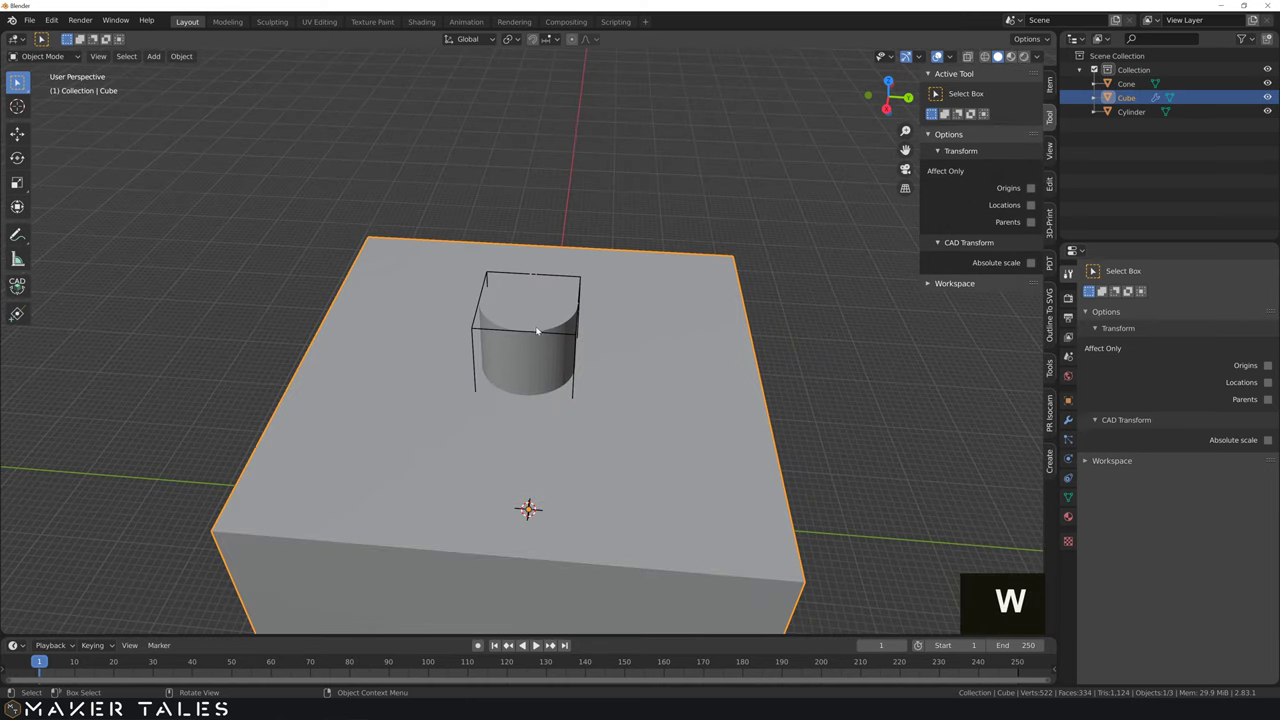
click(533, 338)
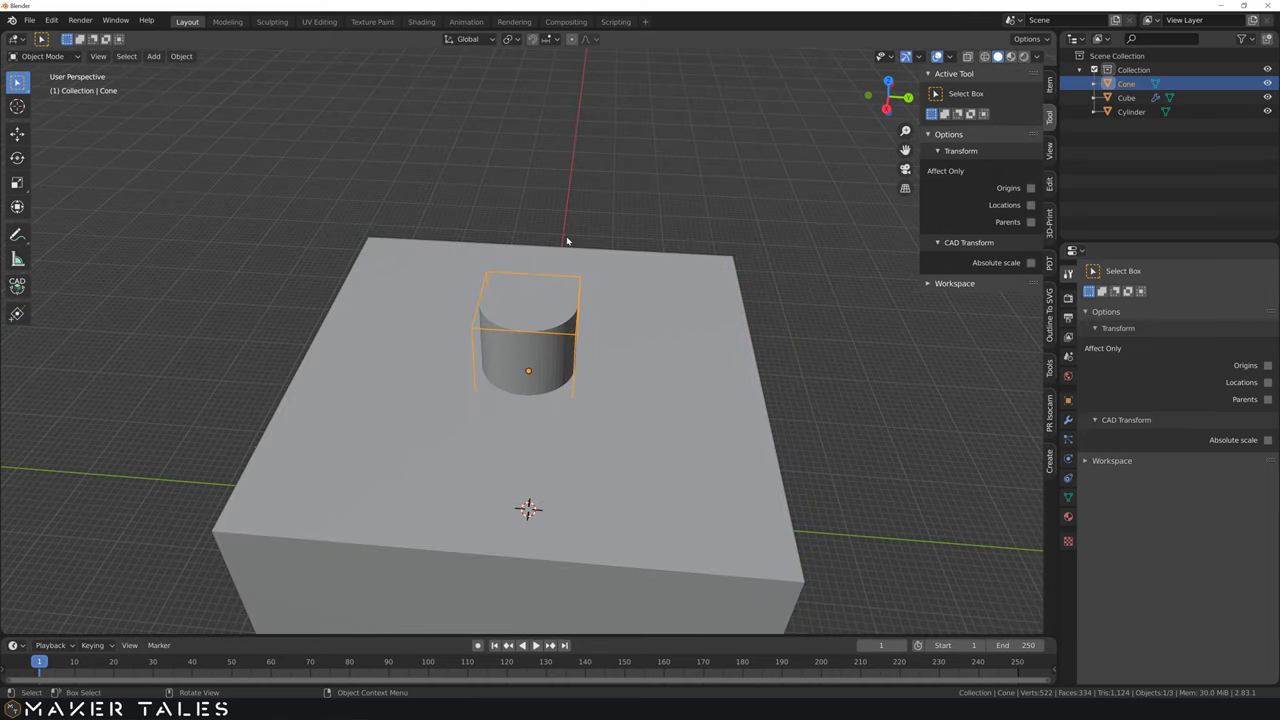
key(g)
key(z)
key(0)
key(0)
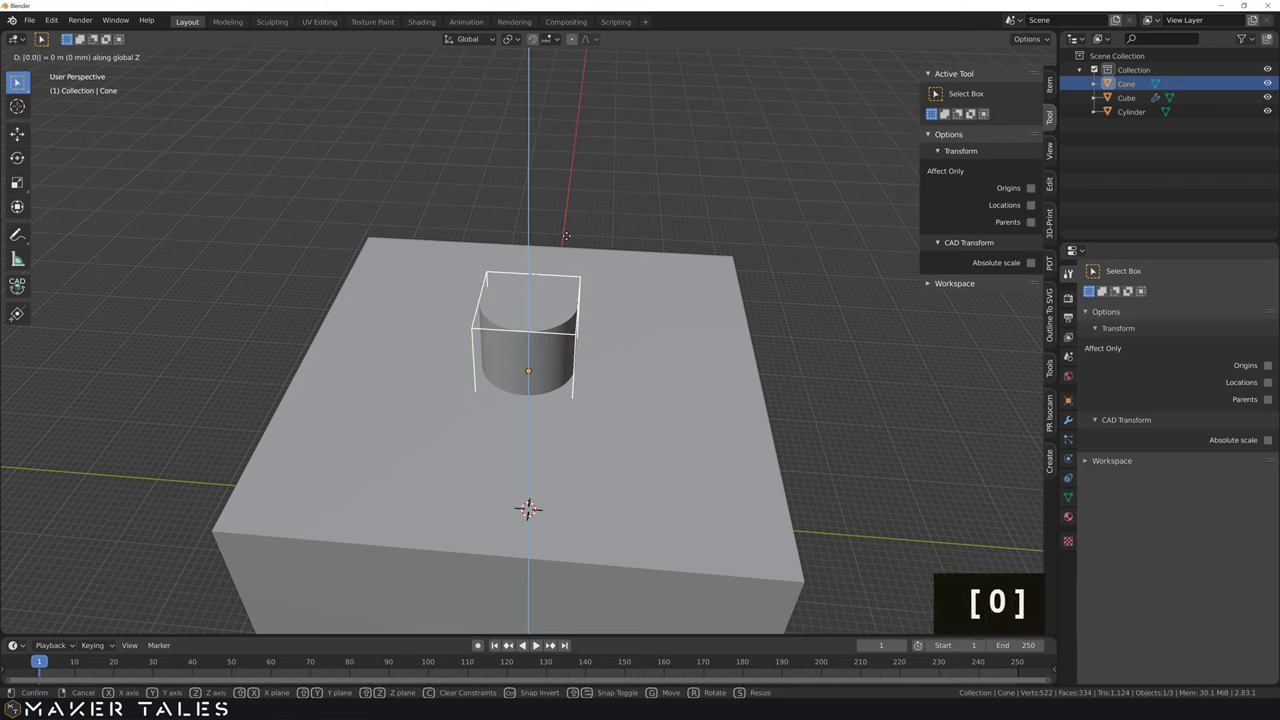
text(1)
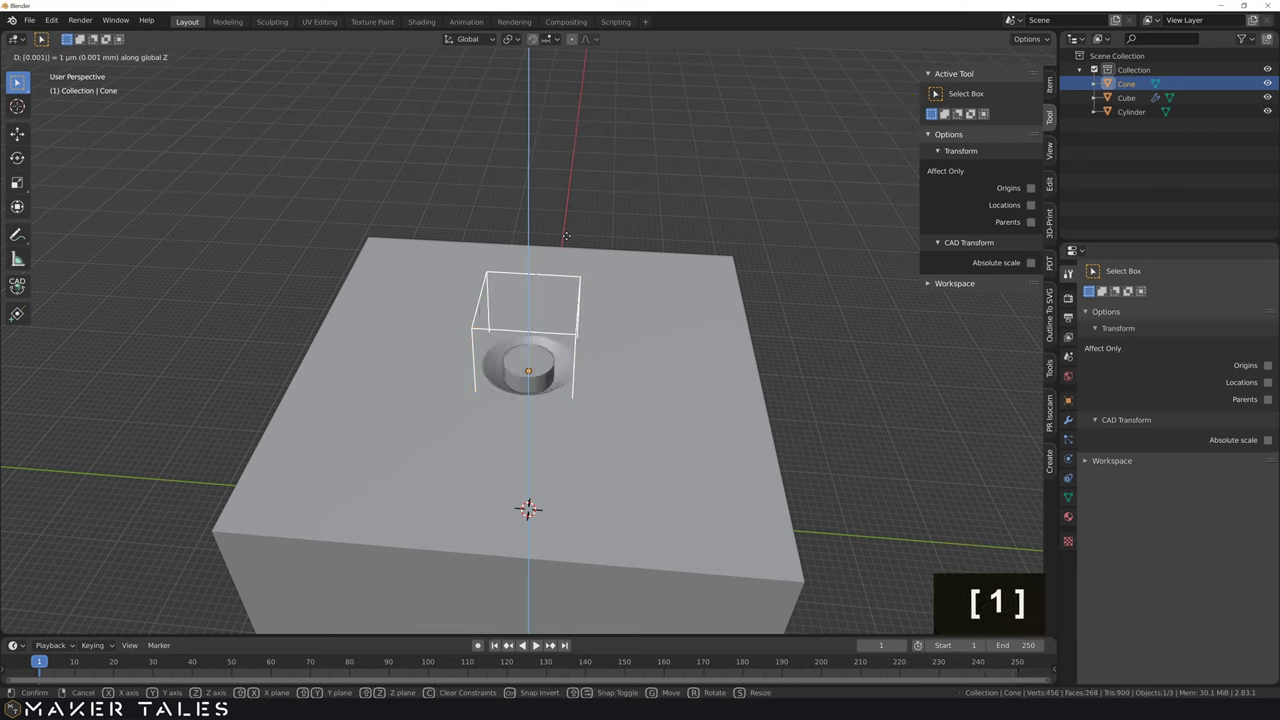
key(BackSpace)
text(01)
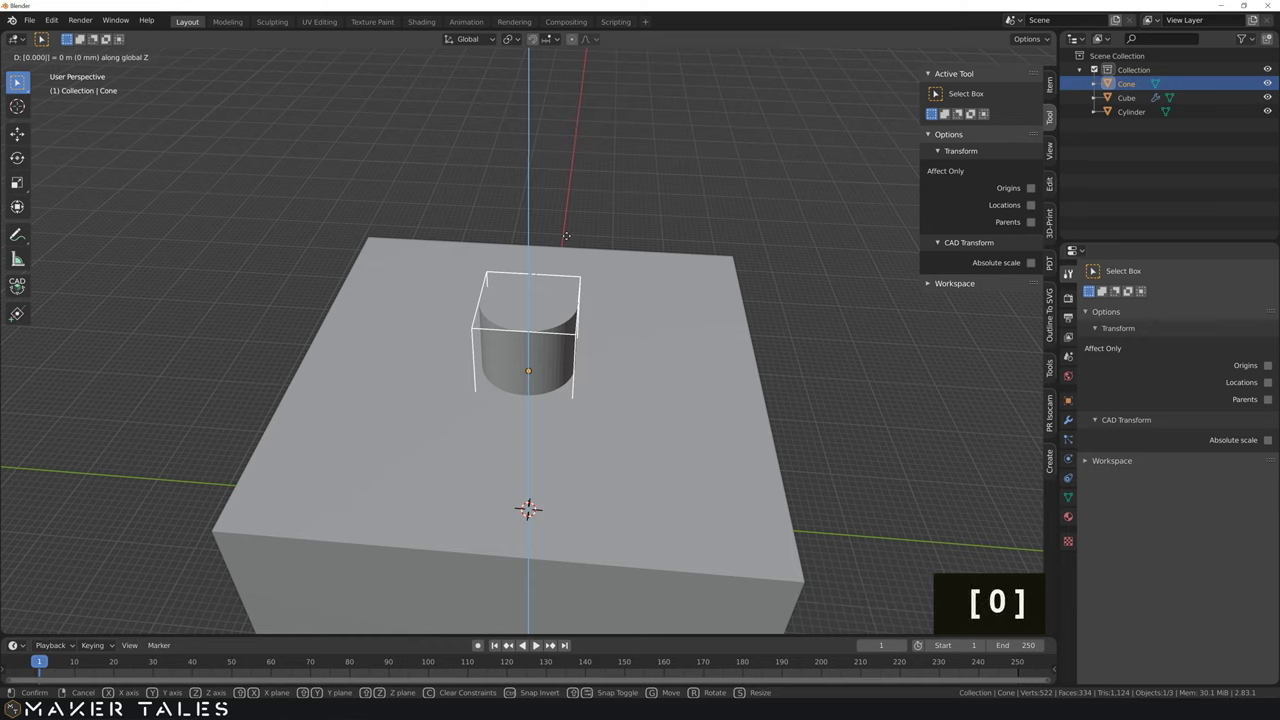
key(Return)
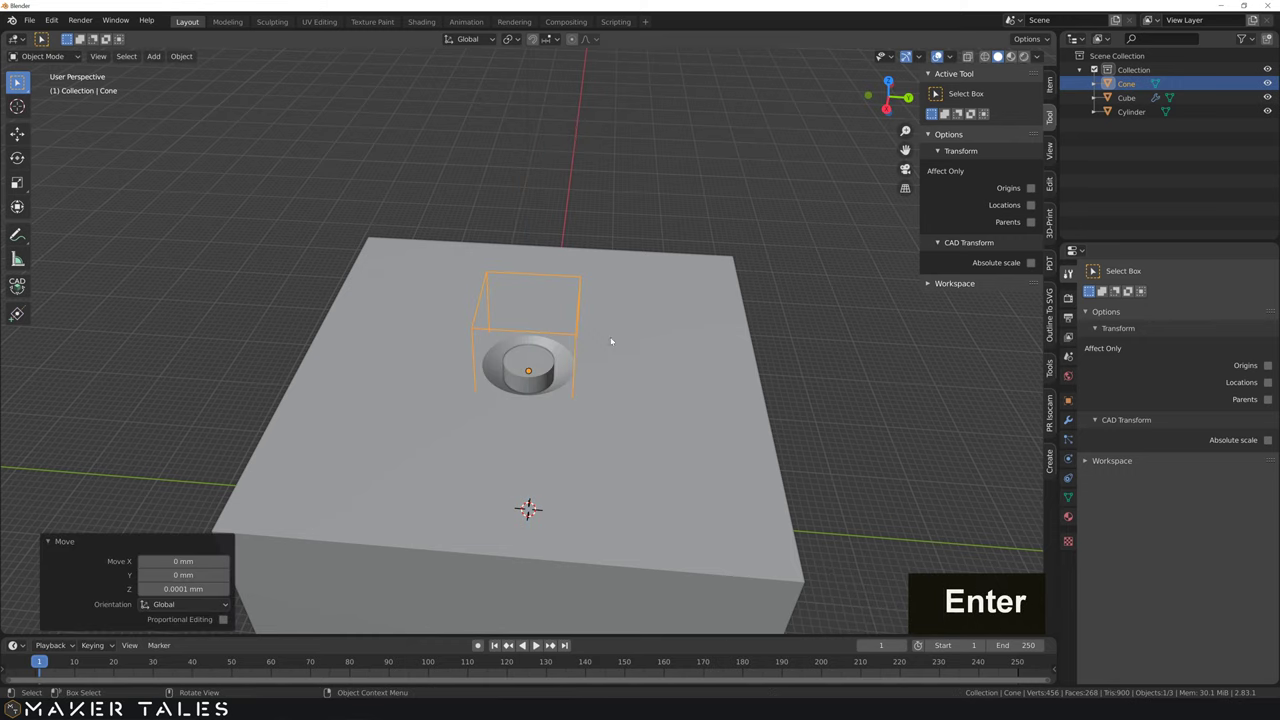
Step: Subtract the cylinder from the cube with a non-destructive Boolean difference and deselect everything
middle_drag(611, 341, 640, 349)
scroll(596, 337, up, 2)
click(548, 365)
shift+click(674, 334)
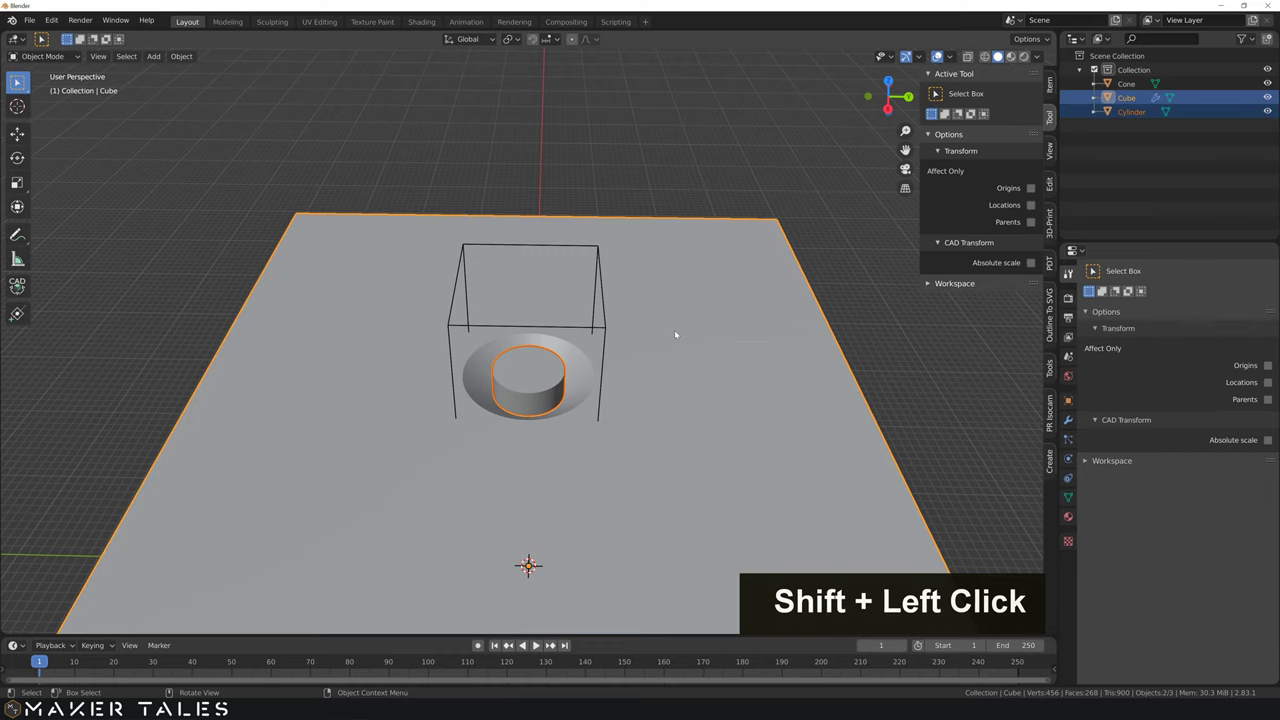
key(ctrl+minus)
click(893, 297)
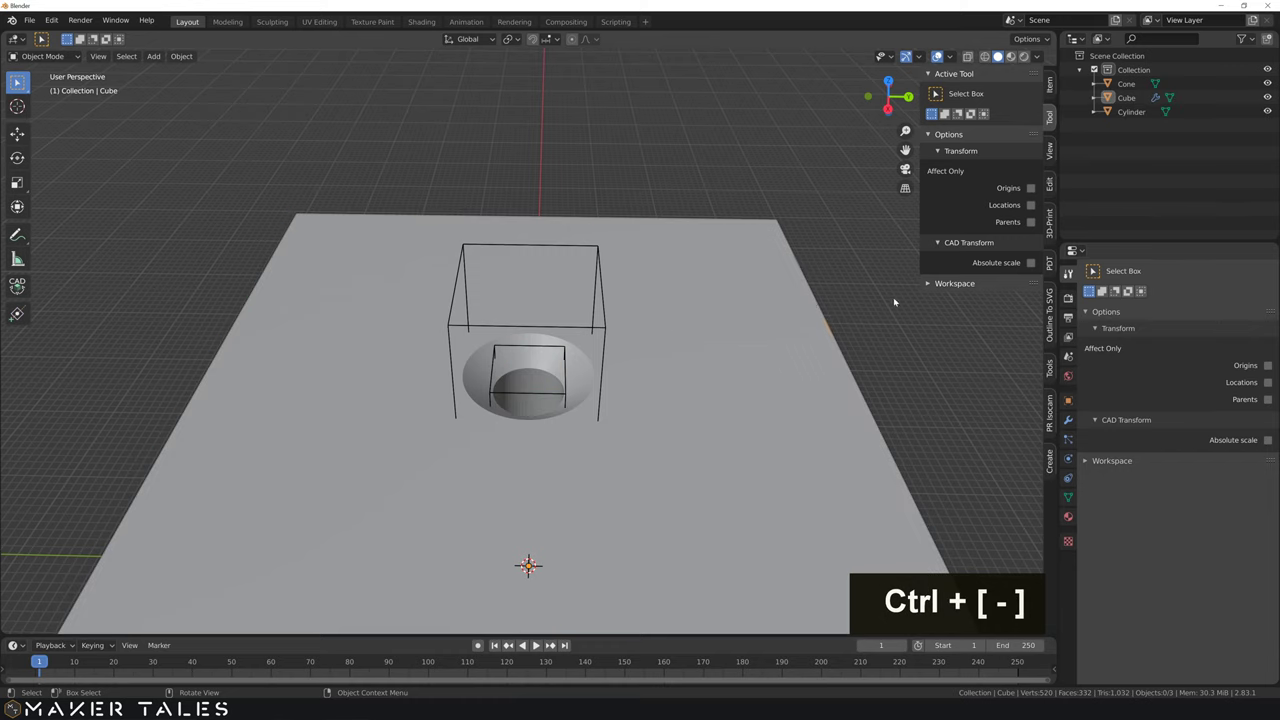
Step: Start a CAD Transform move of the cone and cylinder cutters, using the cone's origin as the base point
click(526, 362)
shift+click(505, 395)
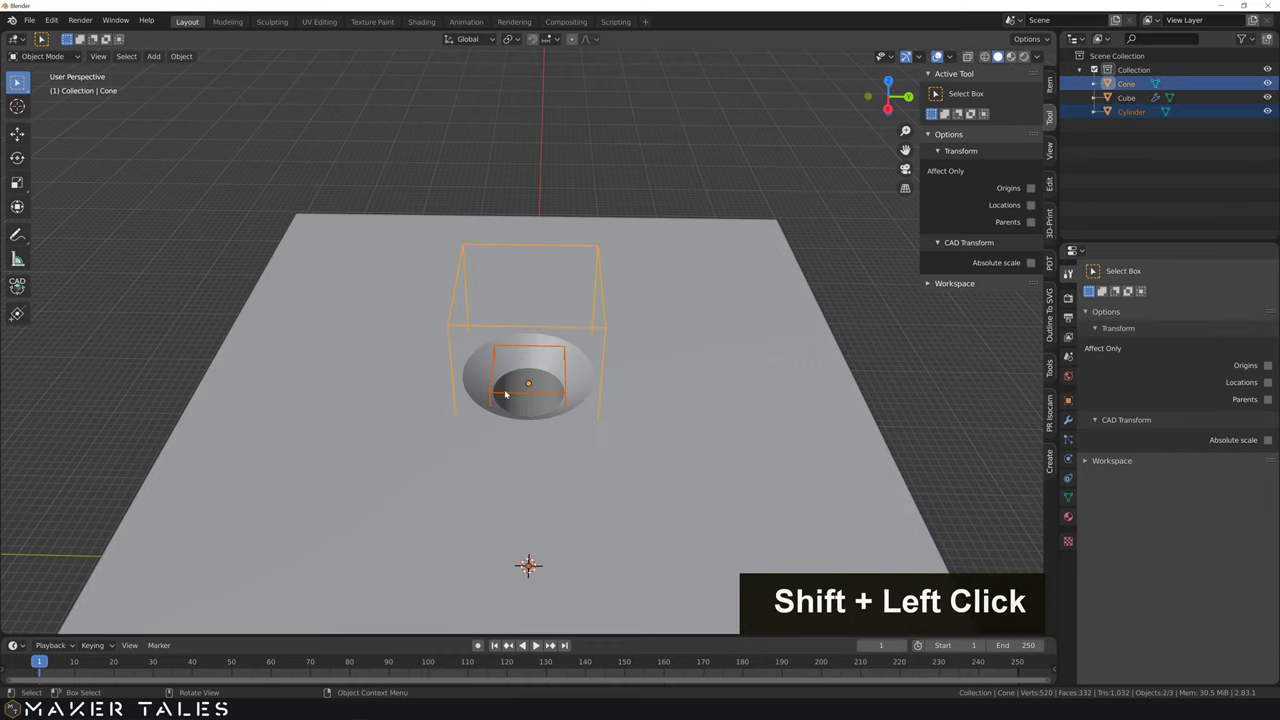
middle_drag(505, 395, 587, 298)
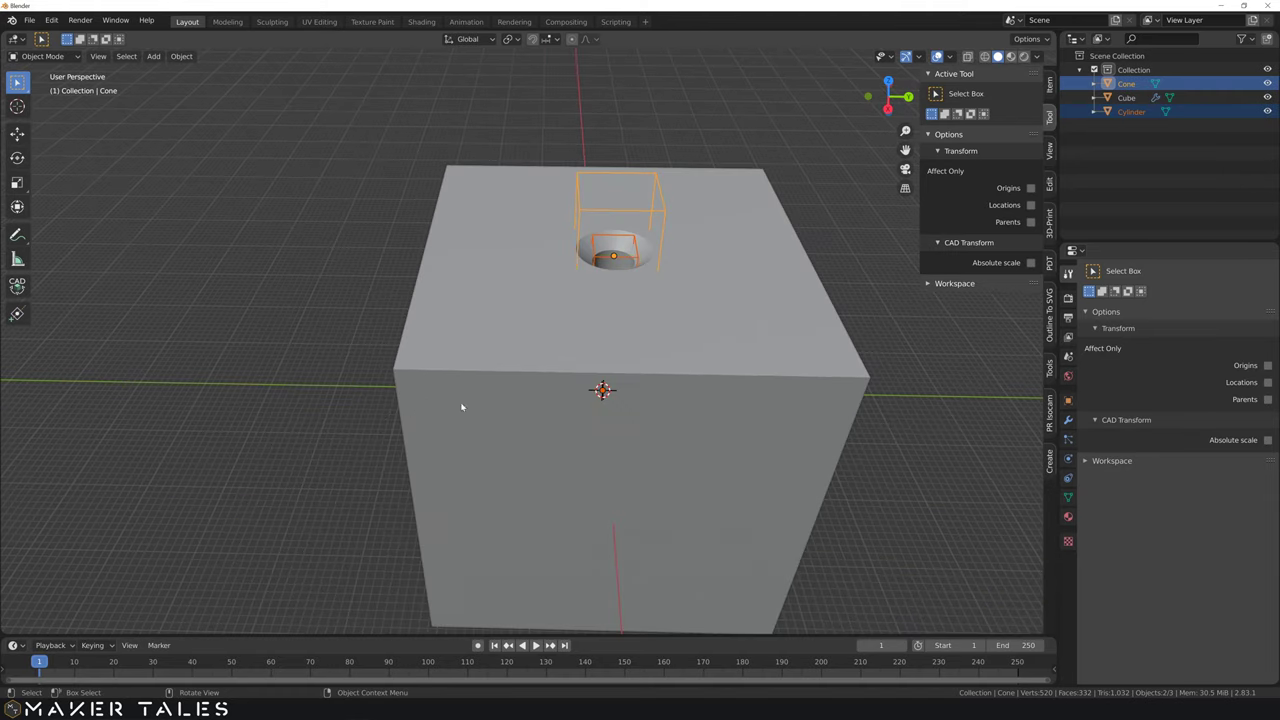
key(alt+c)
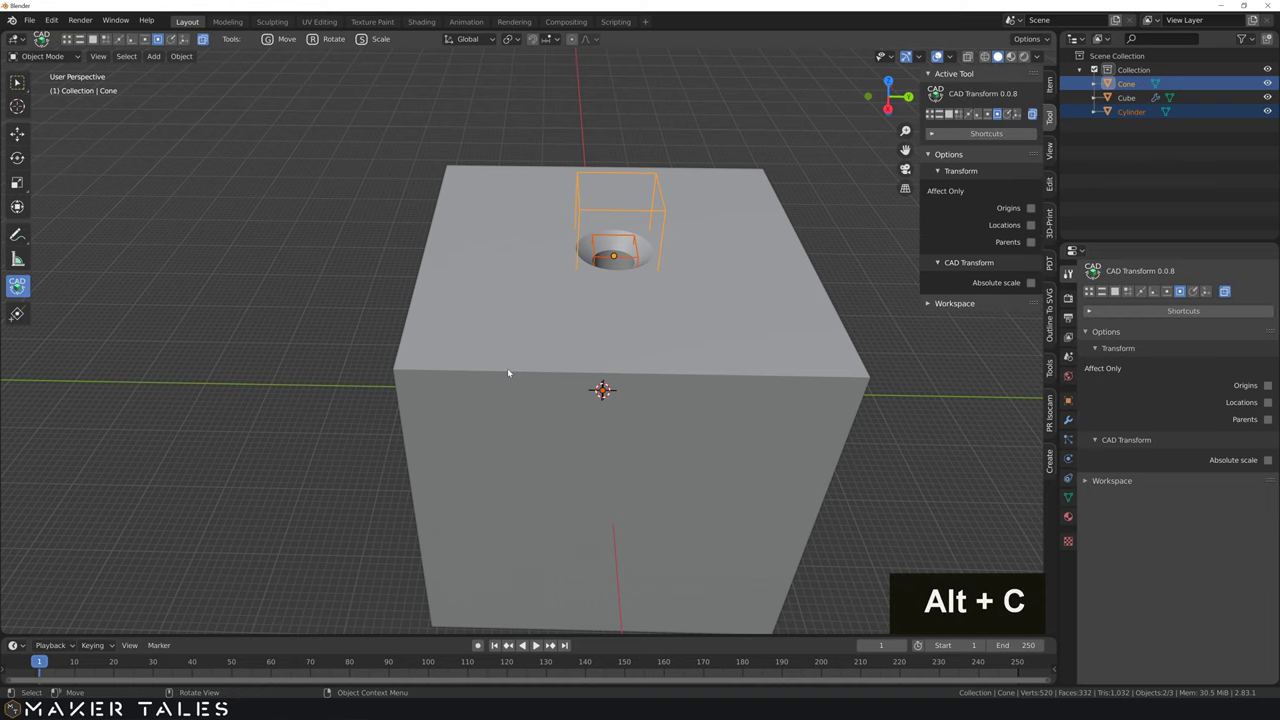
middle_drag(624, 256, 606, 279)
key(space)
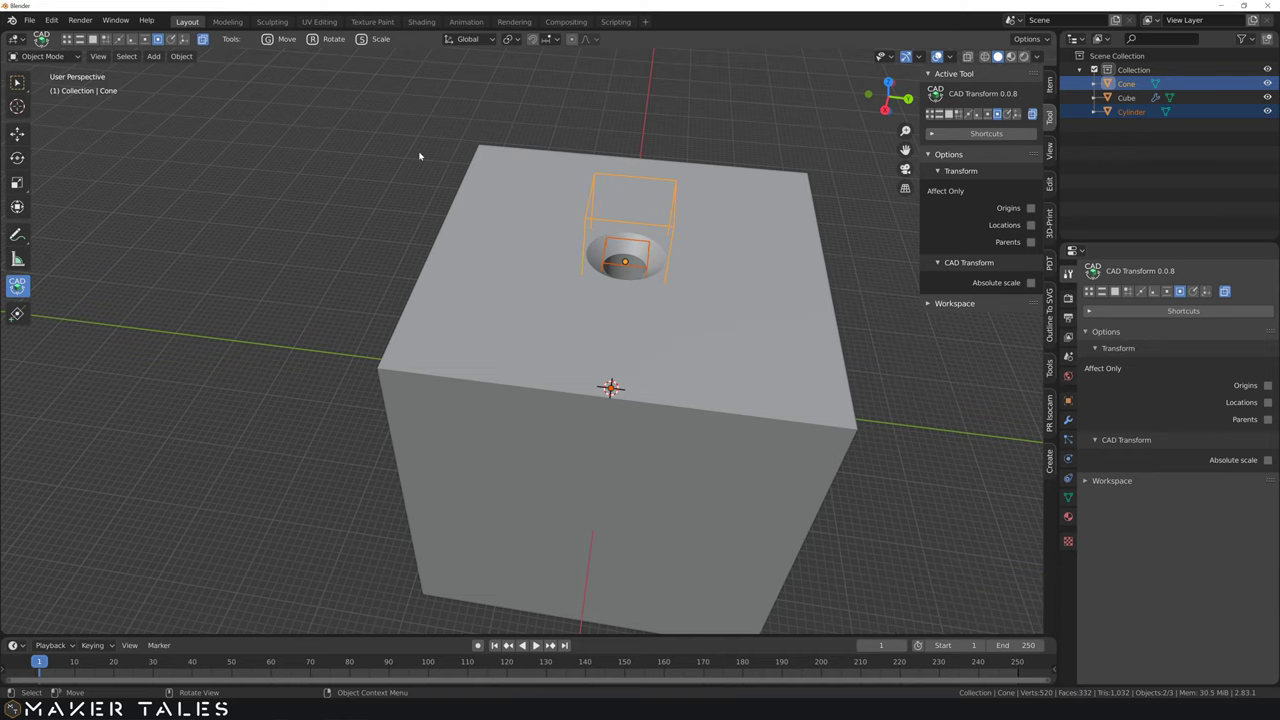
key(g)
key(space)
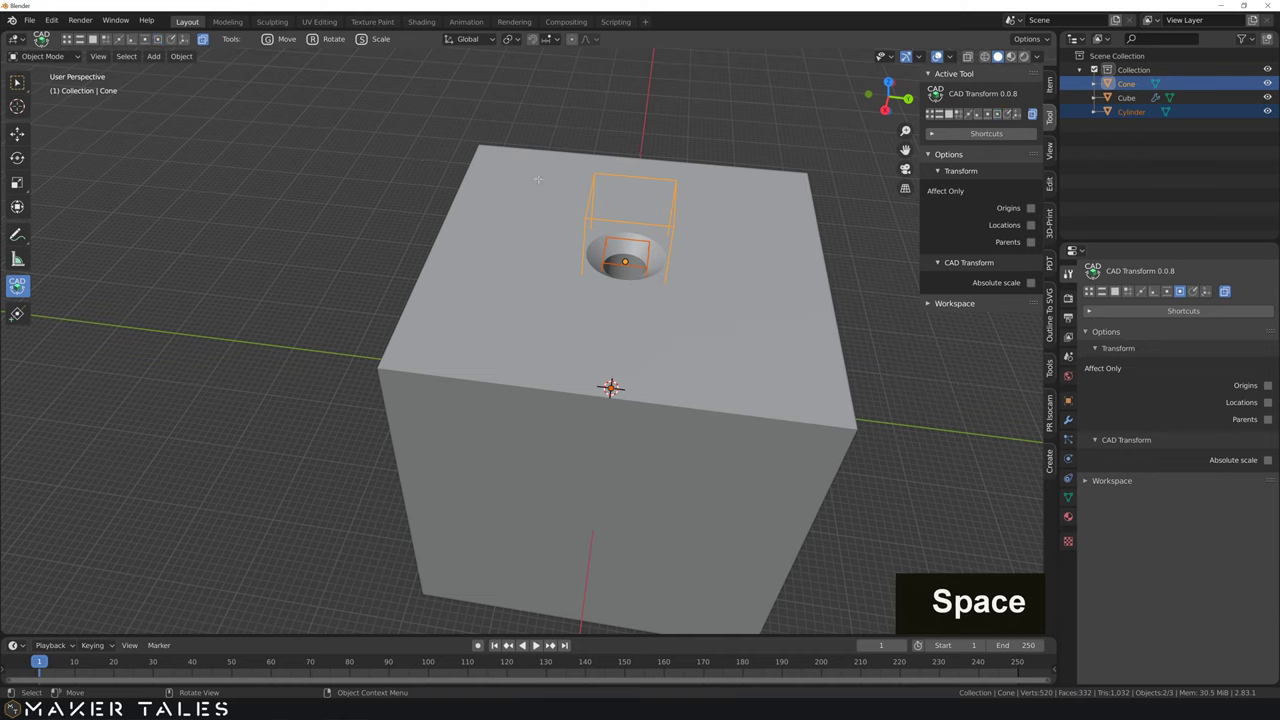
key(o)
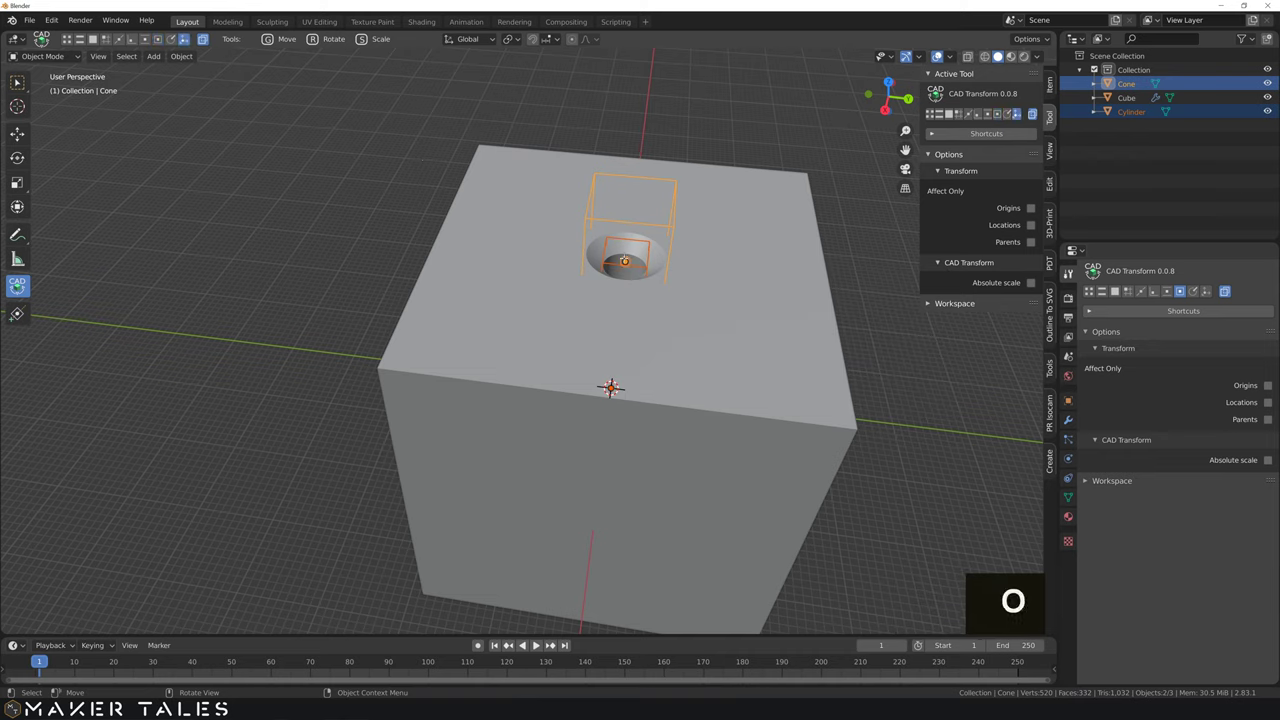
click(624, 261)
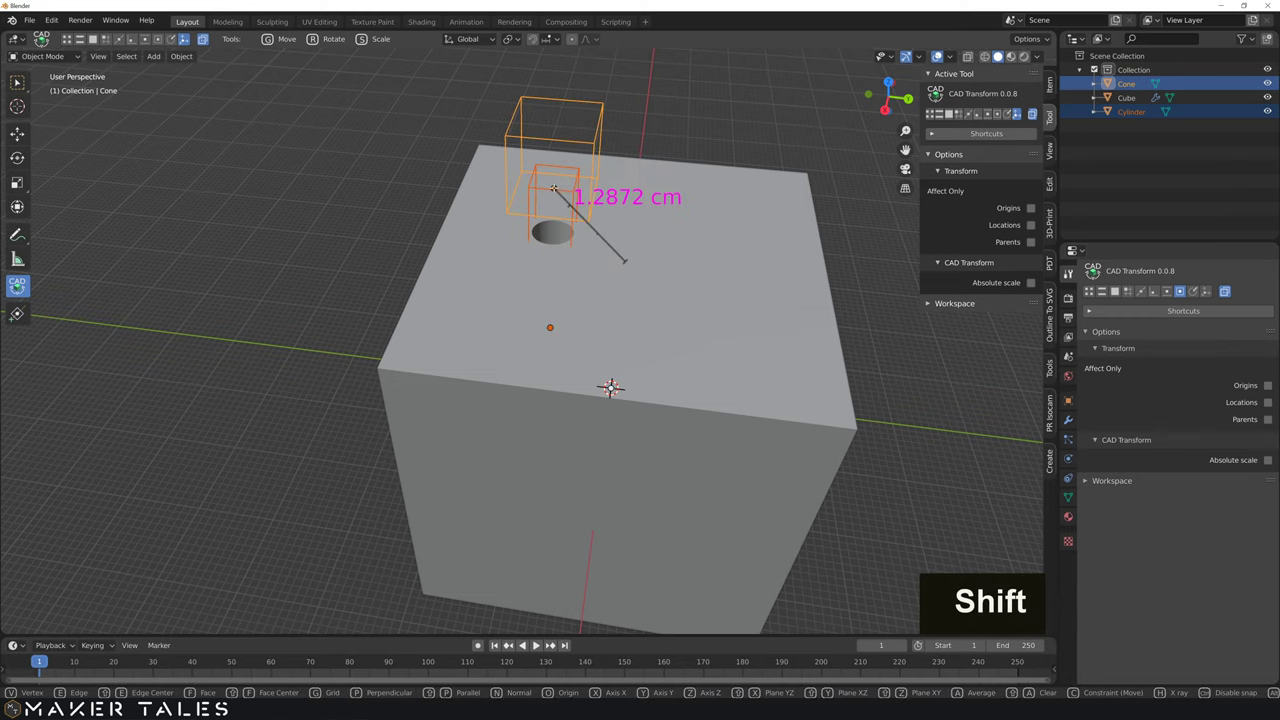
Step: Constrain the cutters' move to the XY plane and snap them onto the cube's nearest vertical corner edge, finishing with the Select Box tool
key(shift+z)
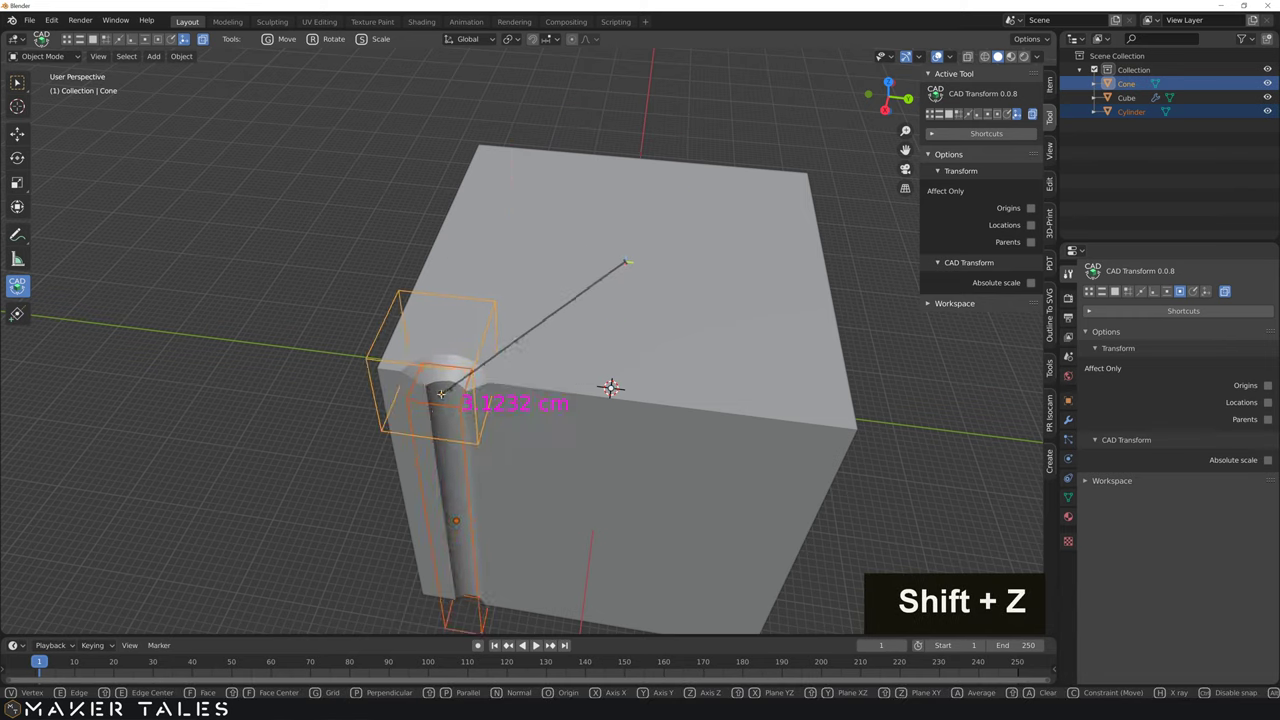
key(space)
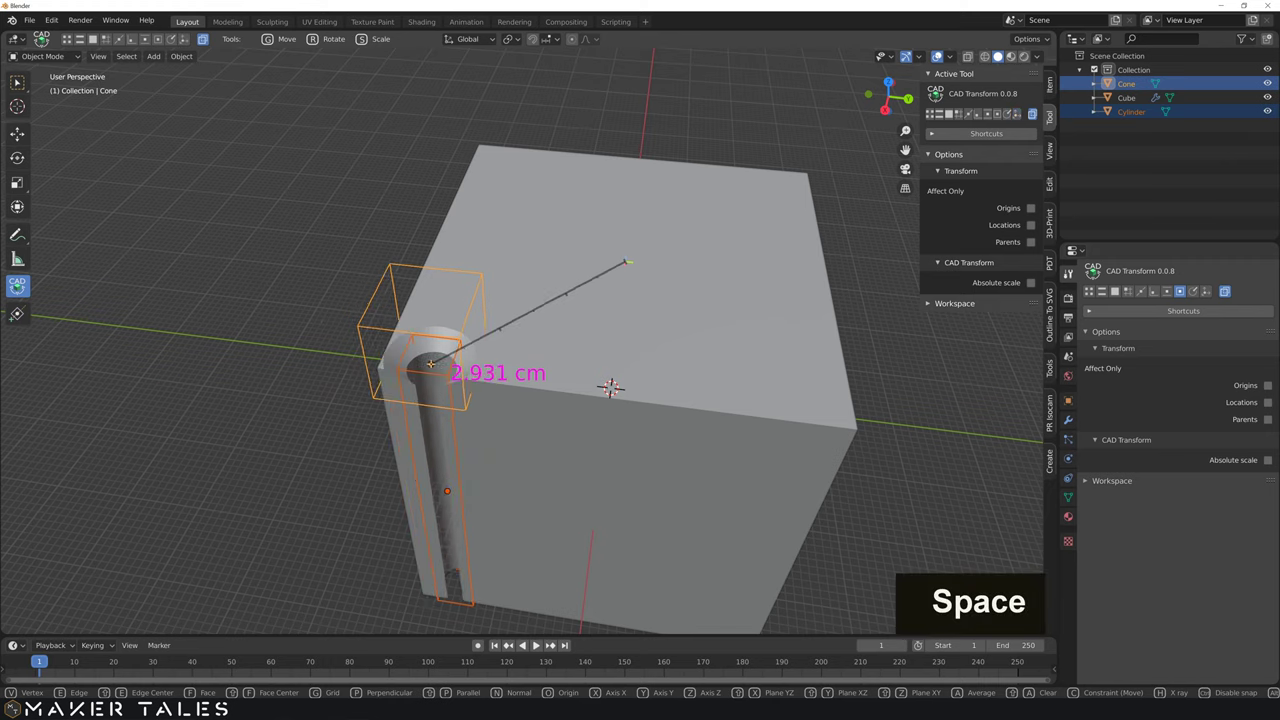
key(v)
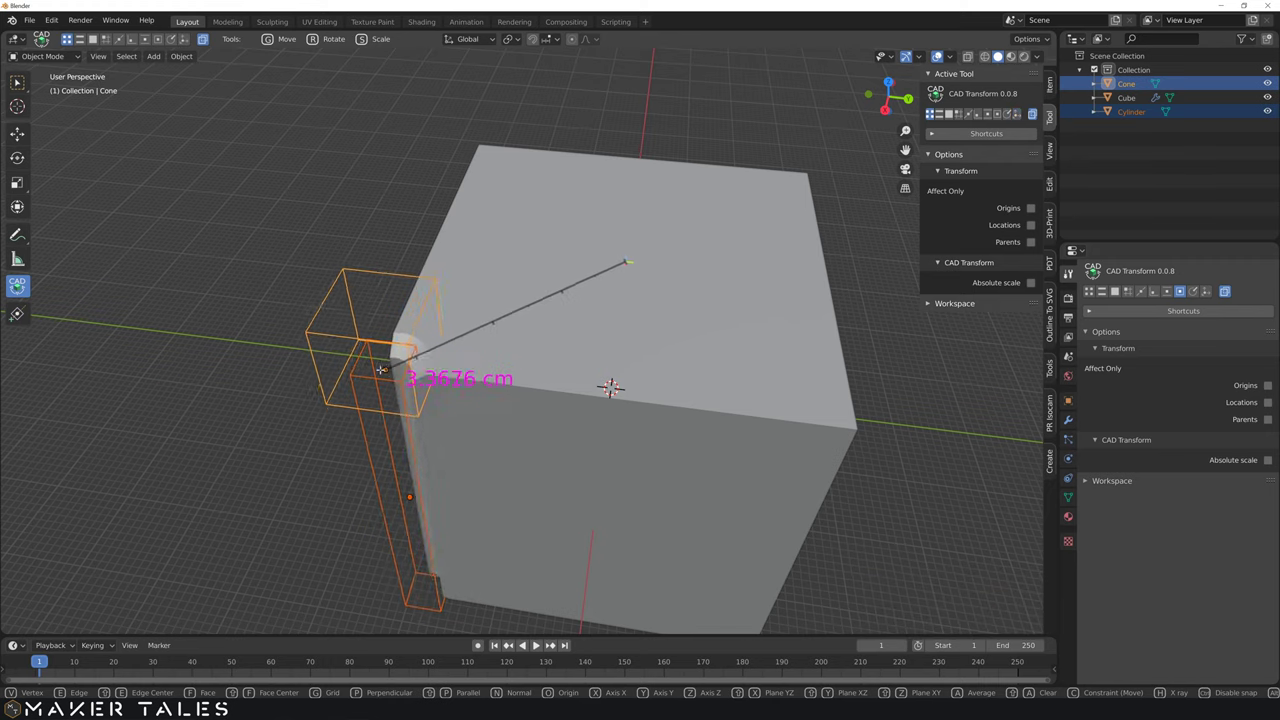
key(v)
key(e)
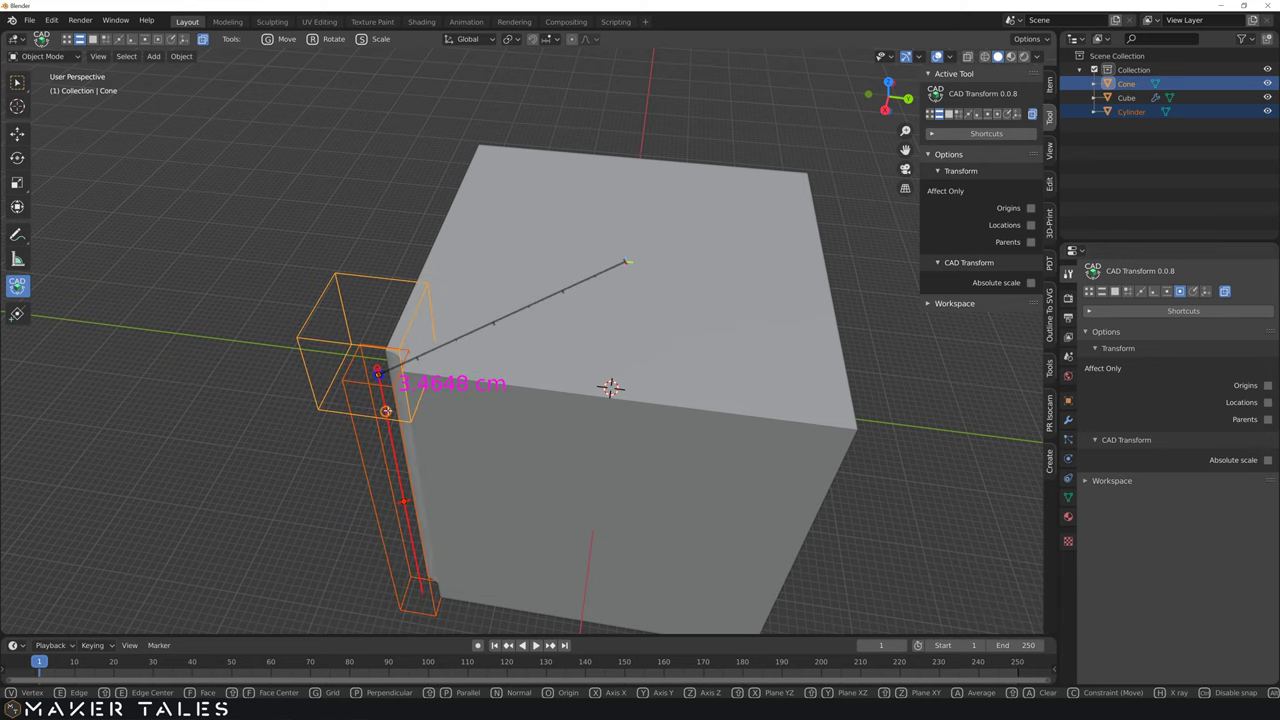
click(377, 373)
middle_drag(377, 373, 401, 410)
scroll(407, 378, down, 2)
key(w)
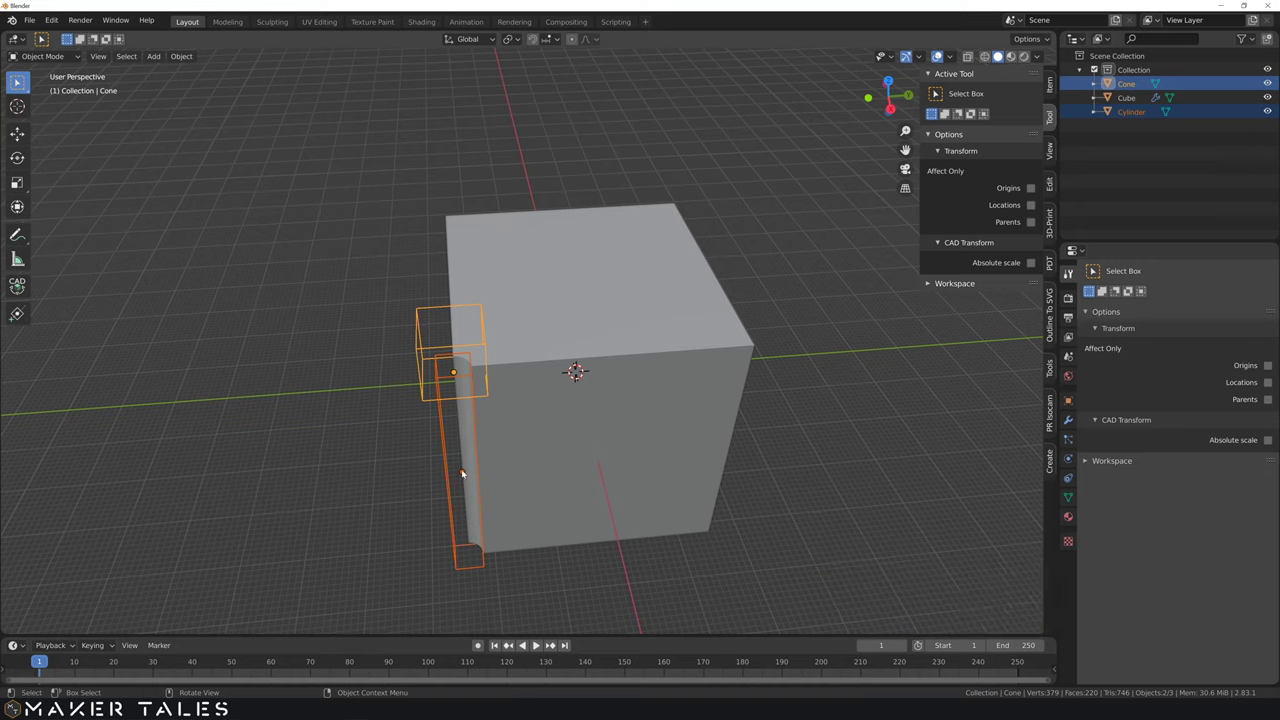
Step: Move the cone and cylinder cutters -15.75 mm along the global X axis
key(g)
key(x)
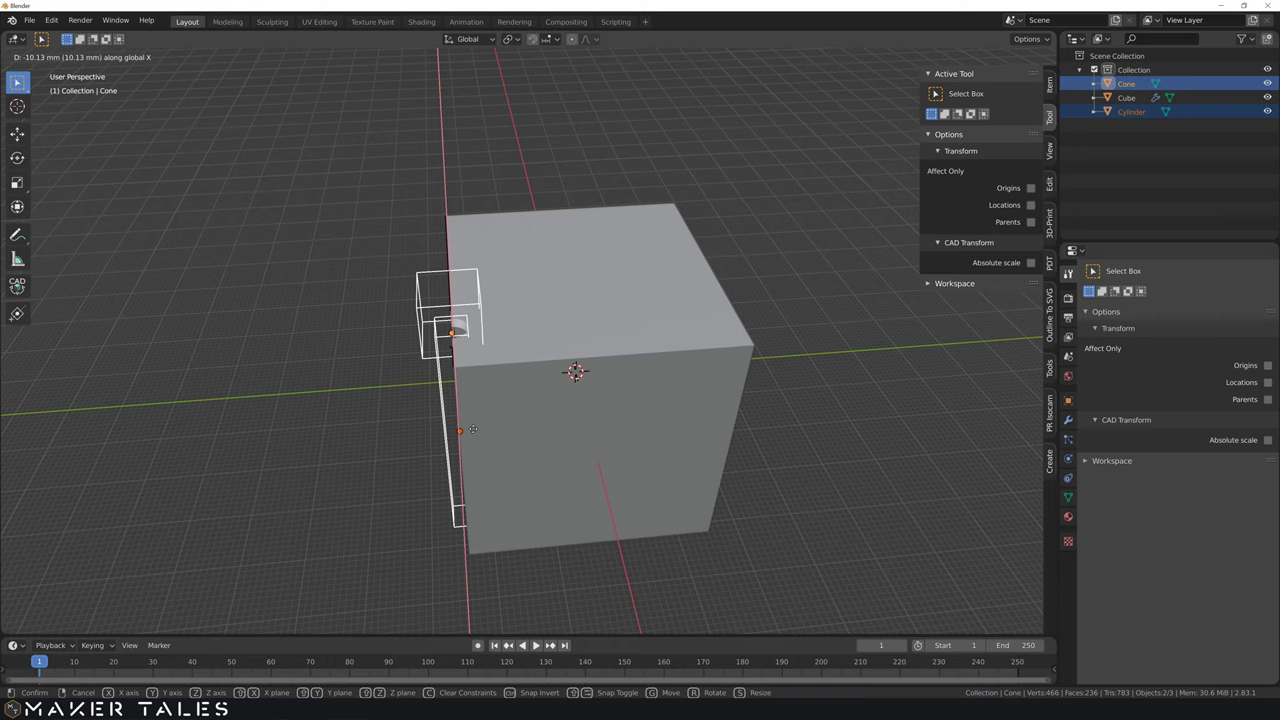
text(15)
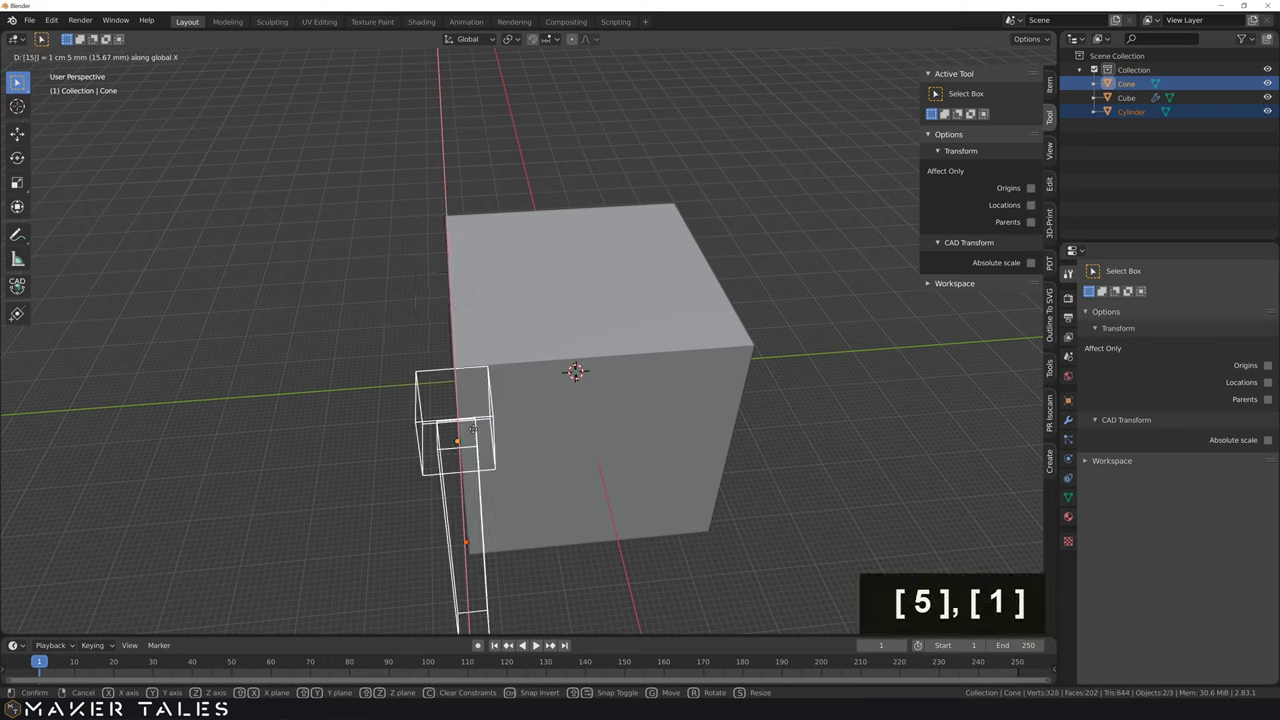
text(.)
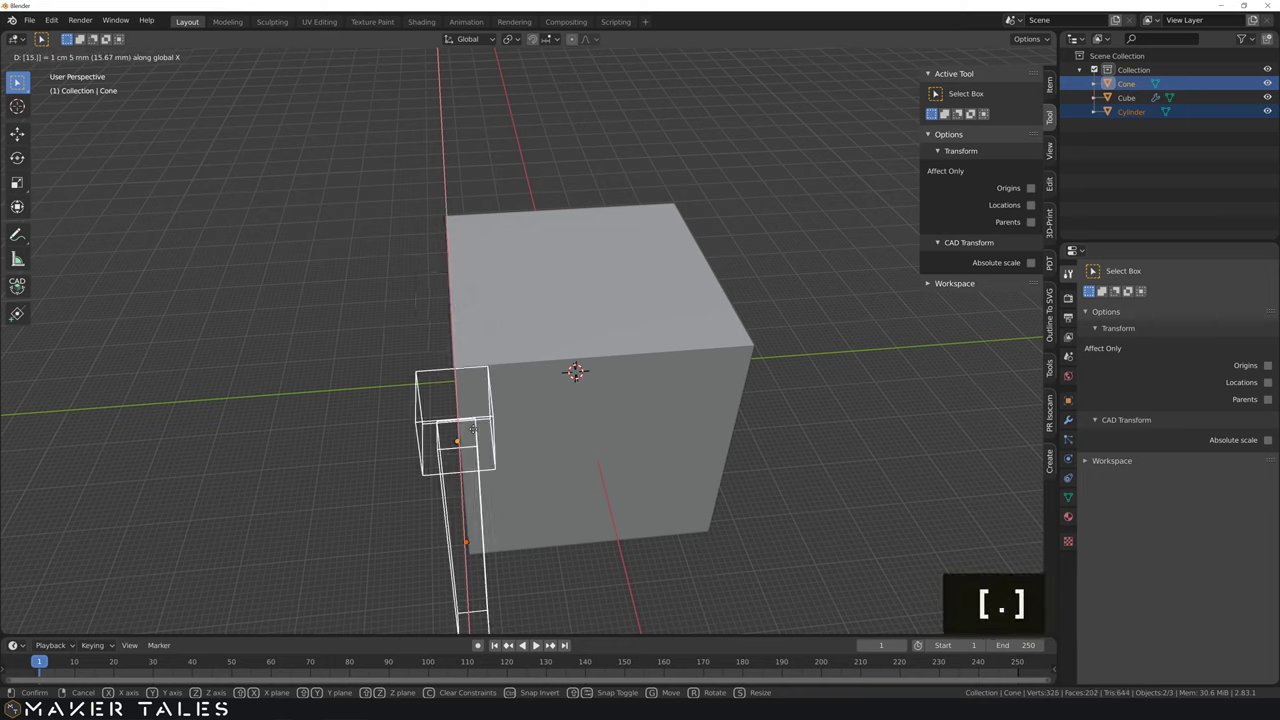
text(7)
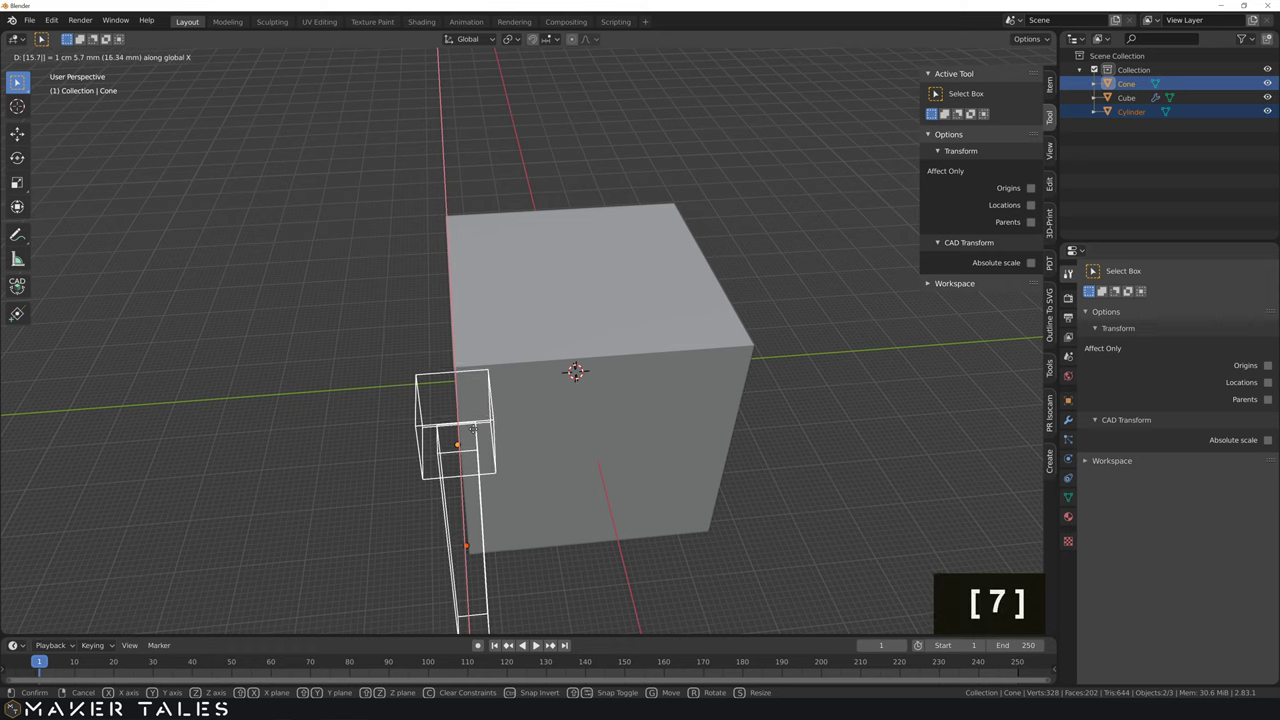
text(5)
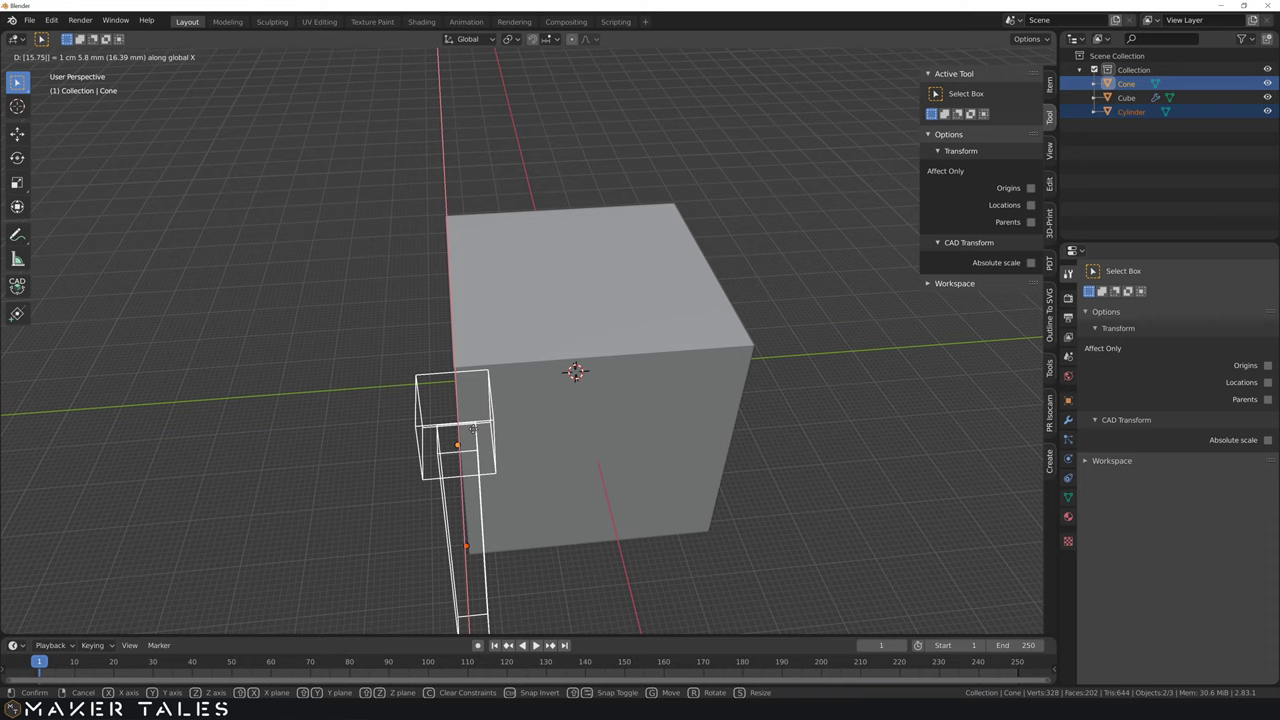
key(minus)
key(Return)
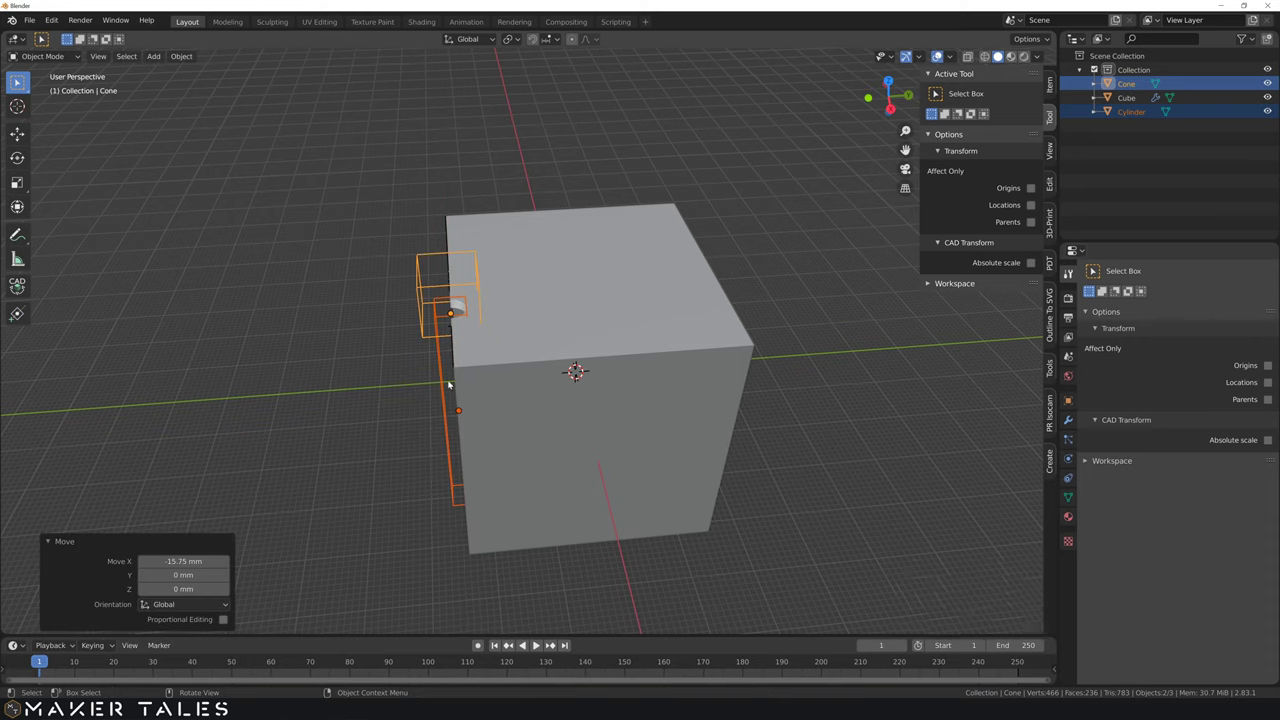
Step: Move the cone and cylinder cutters 15.75 mm along the global Y axis and deselect everything
key(g)
text(y)
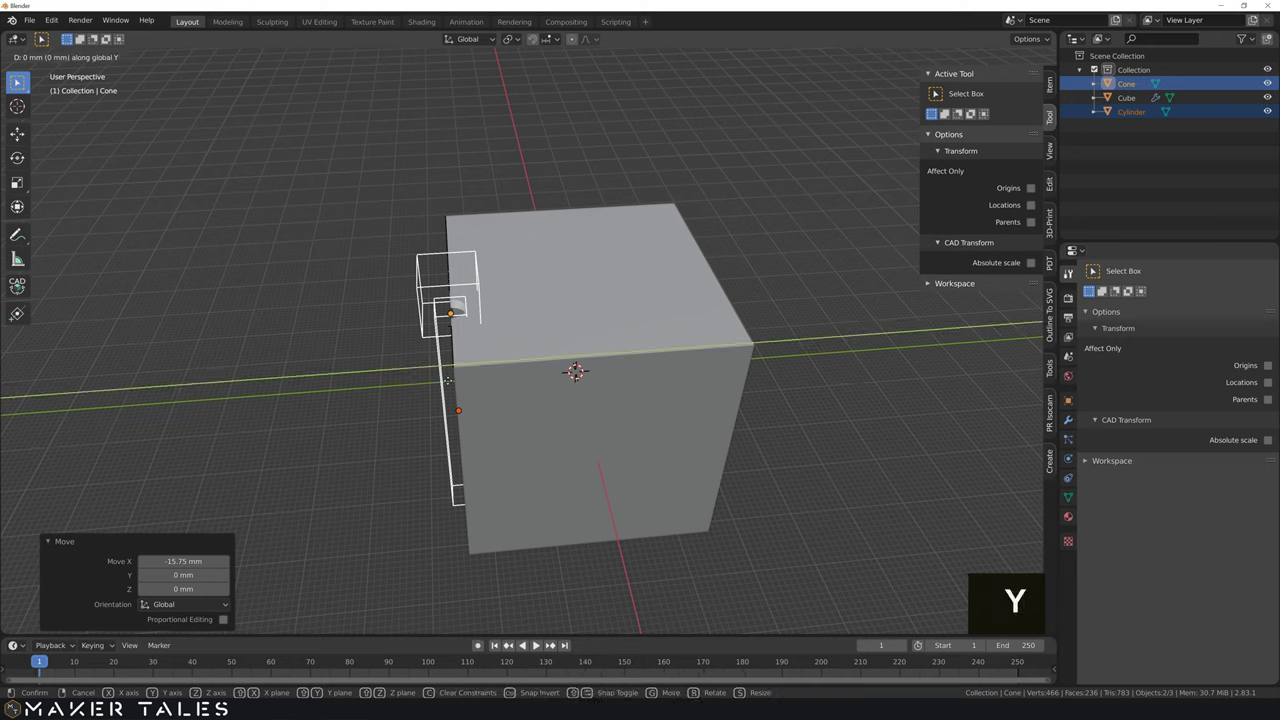
text(15.)
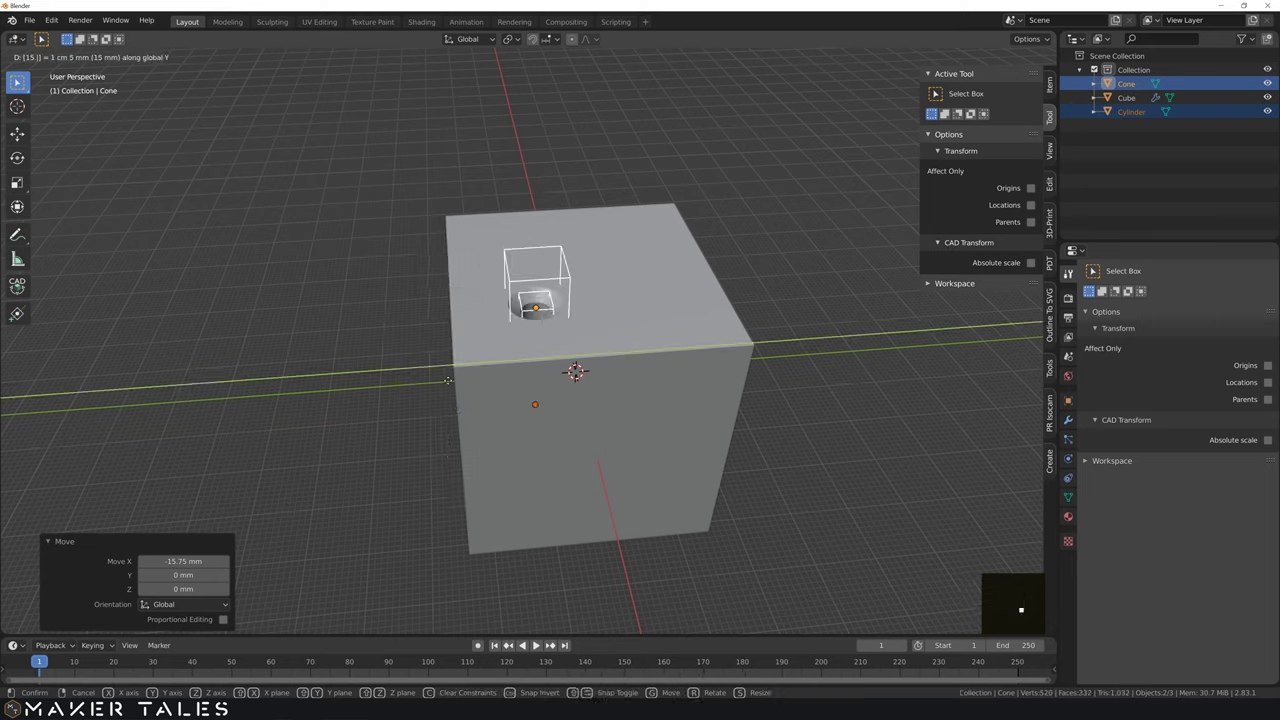
text(75)
key(Return)
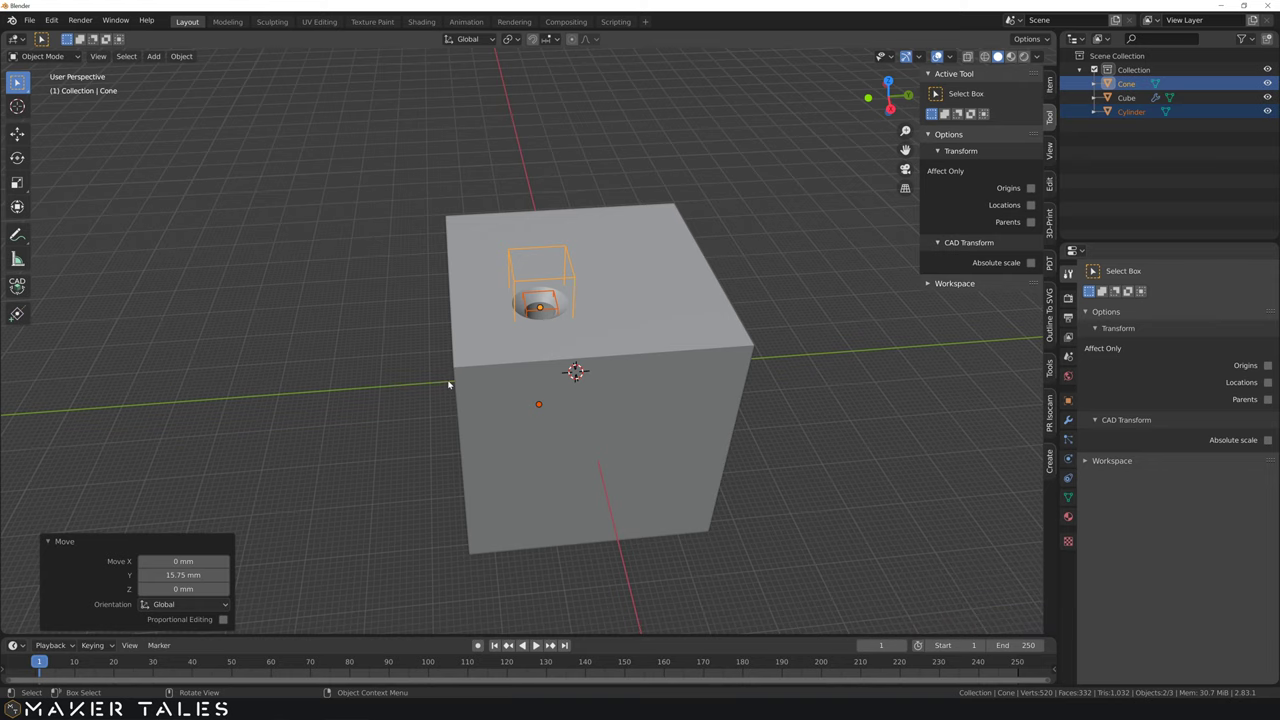
click(372, 347)
middle_drag(382, 361, 383, 426)
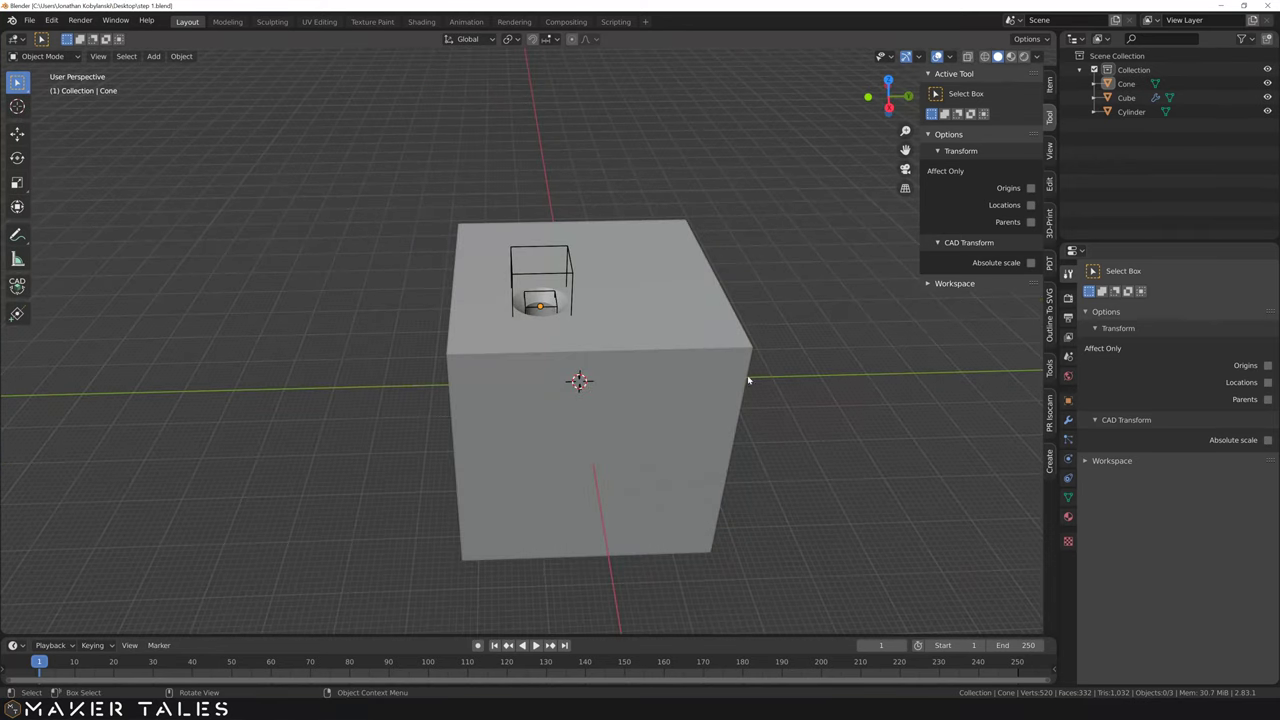
Step: In Edit Mode, select the cube's top and bottom faces and the two side faces that meet at the corner nearest the hole
middle_drag(668, 393, 719, 379)
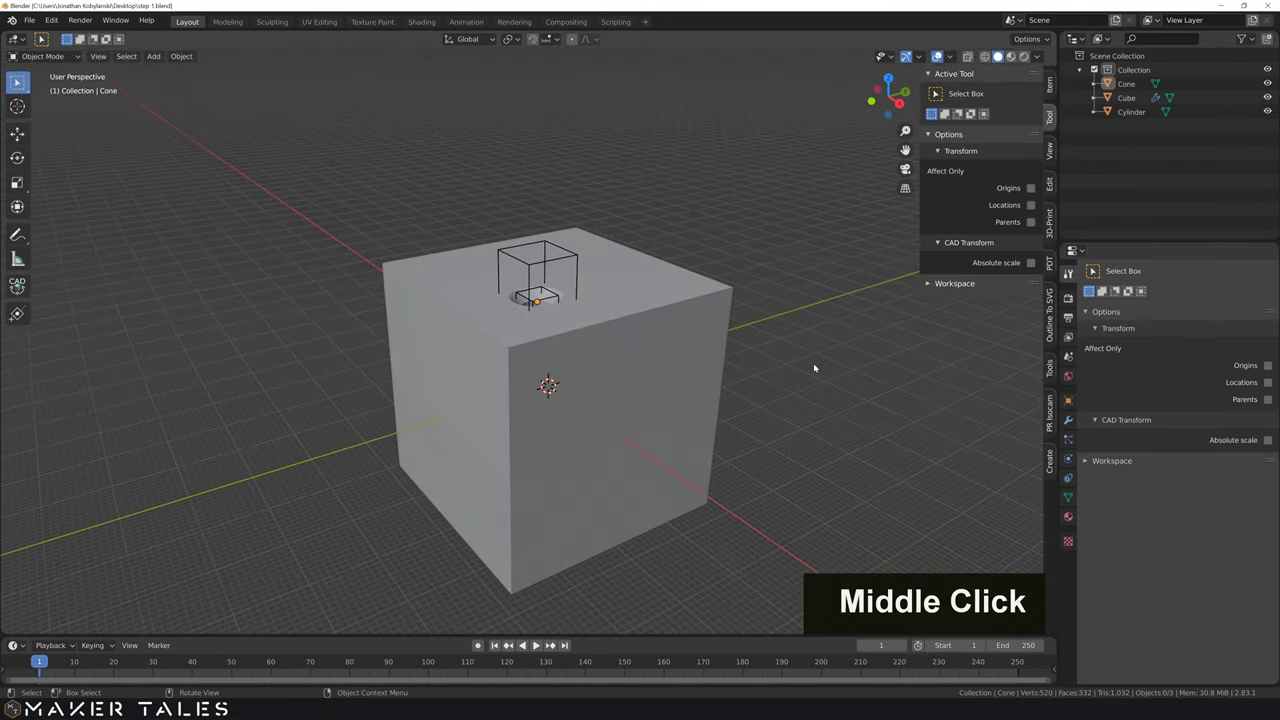
click(674, 286)
key(Tab)
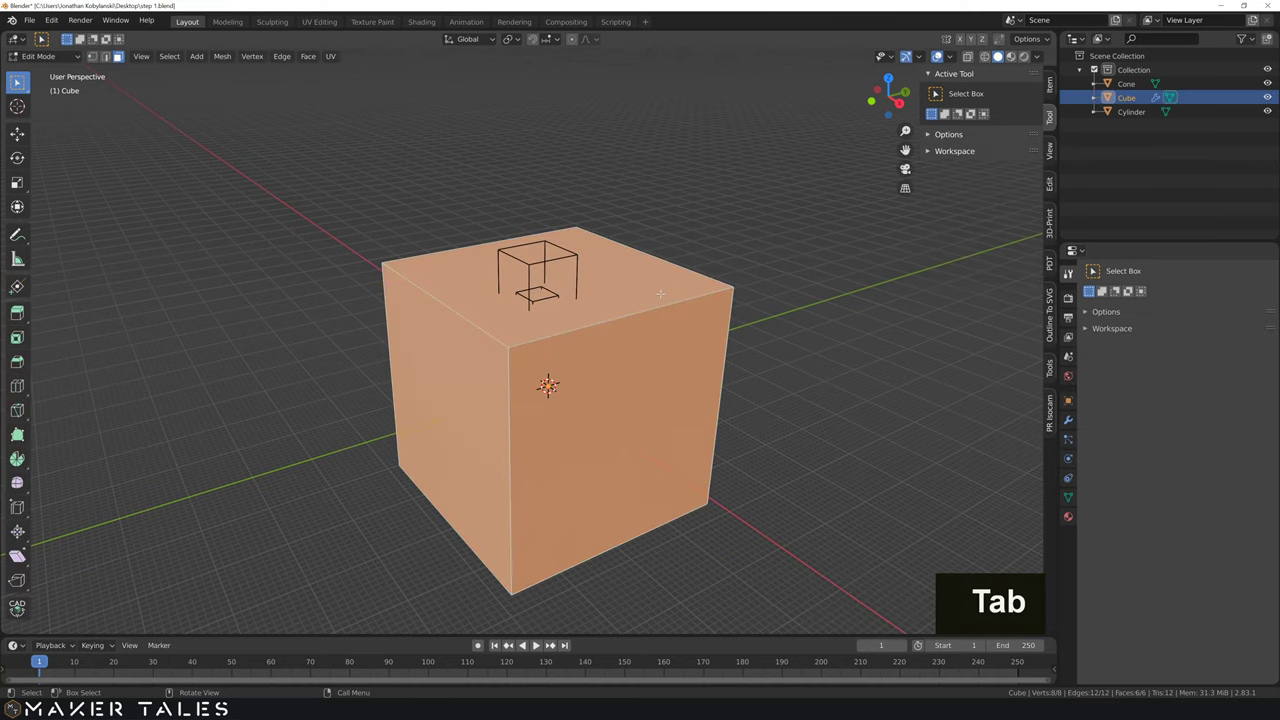
click(660, 293)
shift+click(474, 414)
shift+click(543, 383)
middle_drag(543, 383, 548, 300)
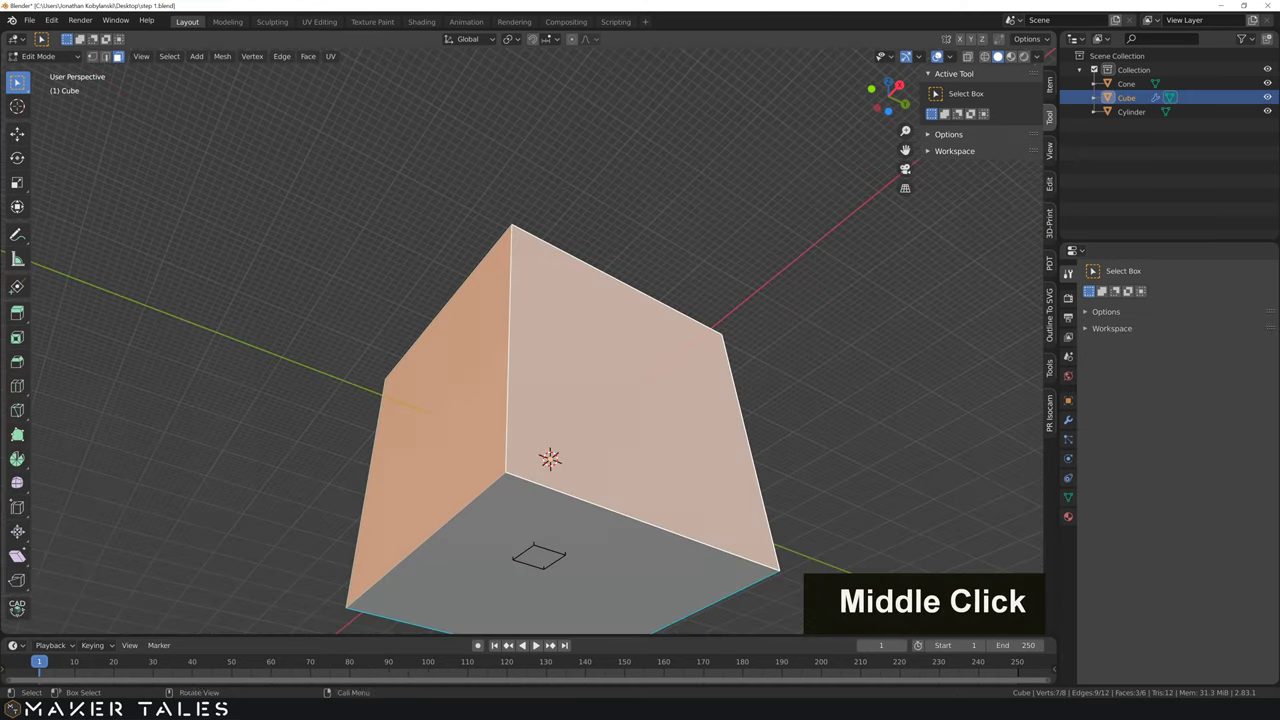
shift+click(538, 556)
middle_drag(538, 556, 523, 620)
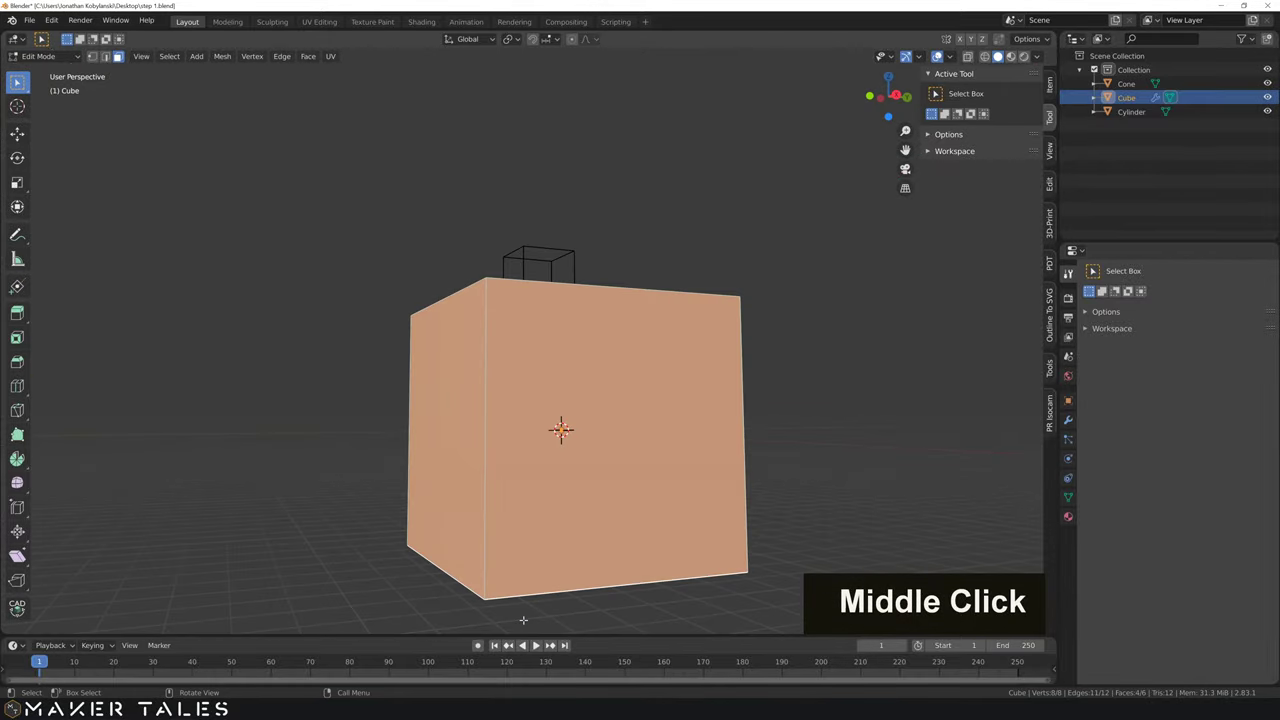
Step: Duplicate the four selected faces in place, separate the copy into its own object and return to Object Mode
key(shift+d)
right_click(523, 620)
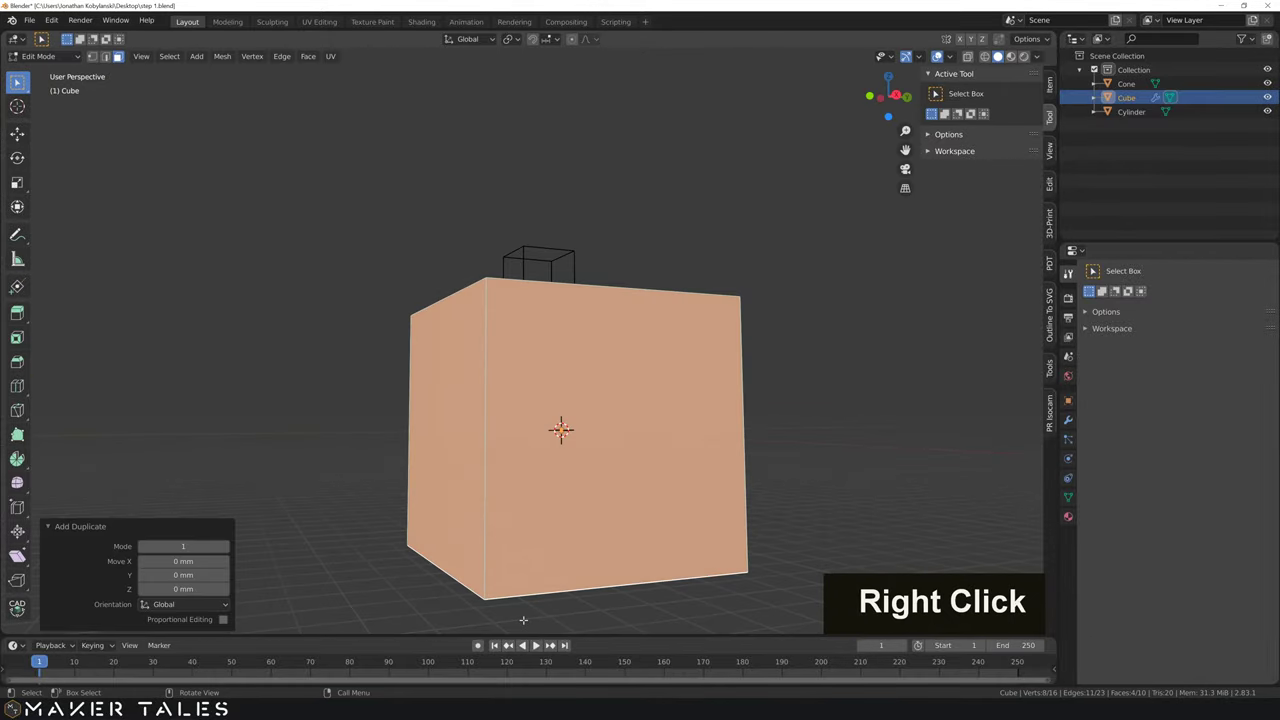
key(p)
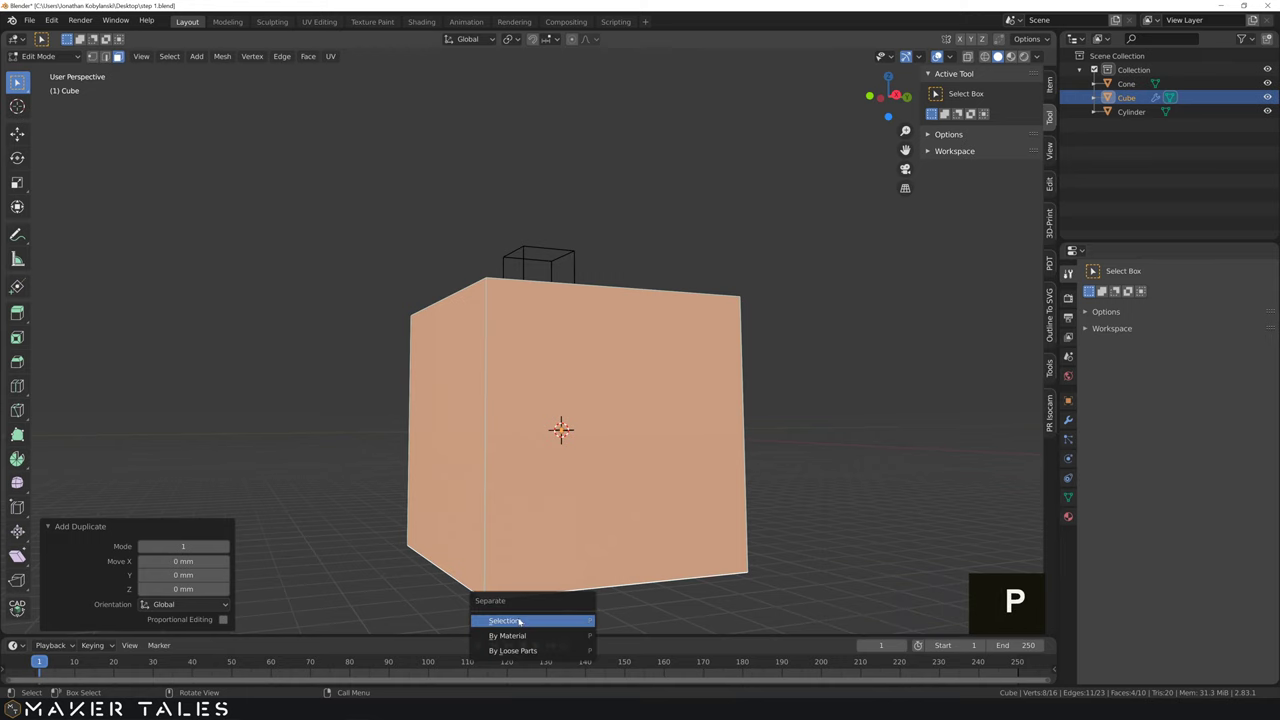
click(519, 621)
middle_drag(519, 621, 421, 563)
key(Tab)
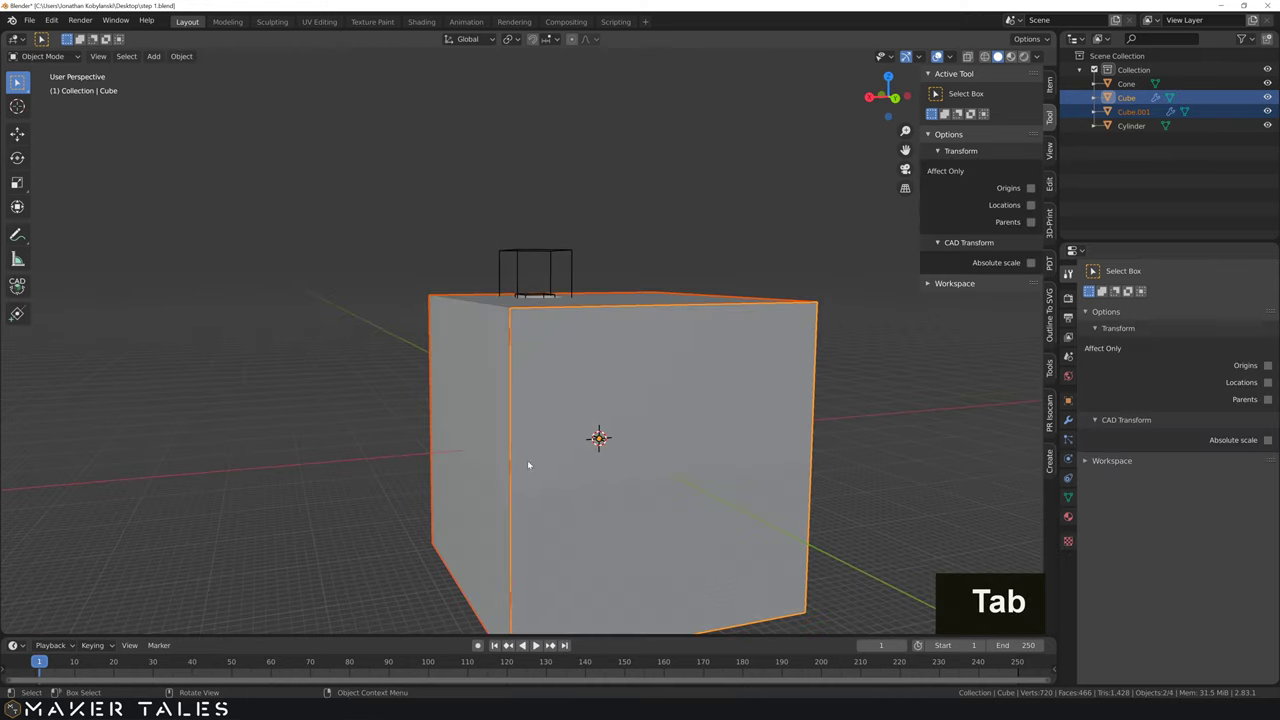
Step: Hide the original cube so that only the separated faces and the cutters are shown
click(829, 422)
click(748, 416)
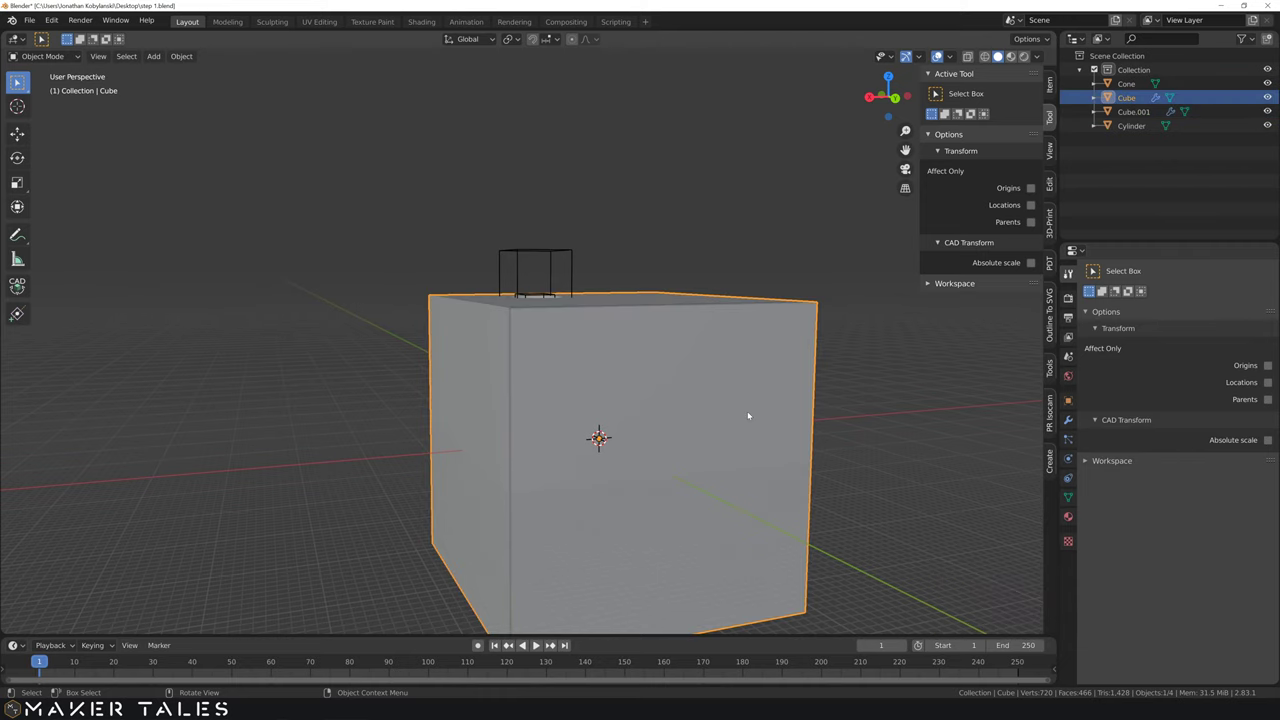
key(h)
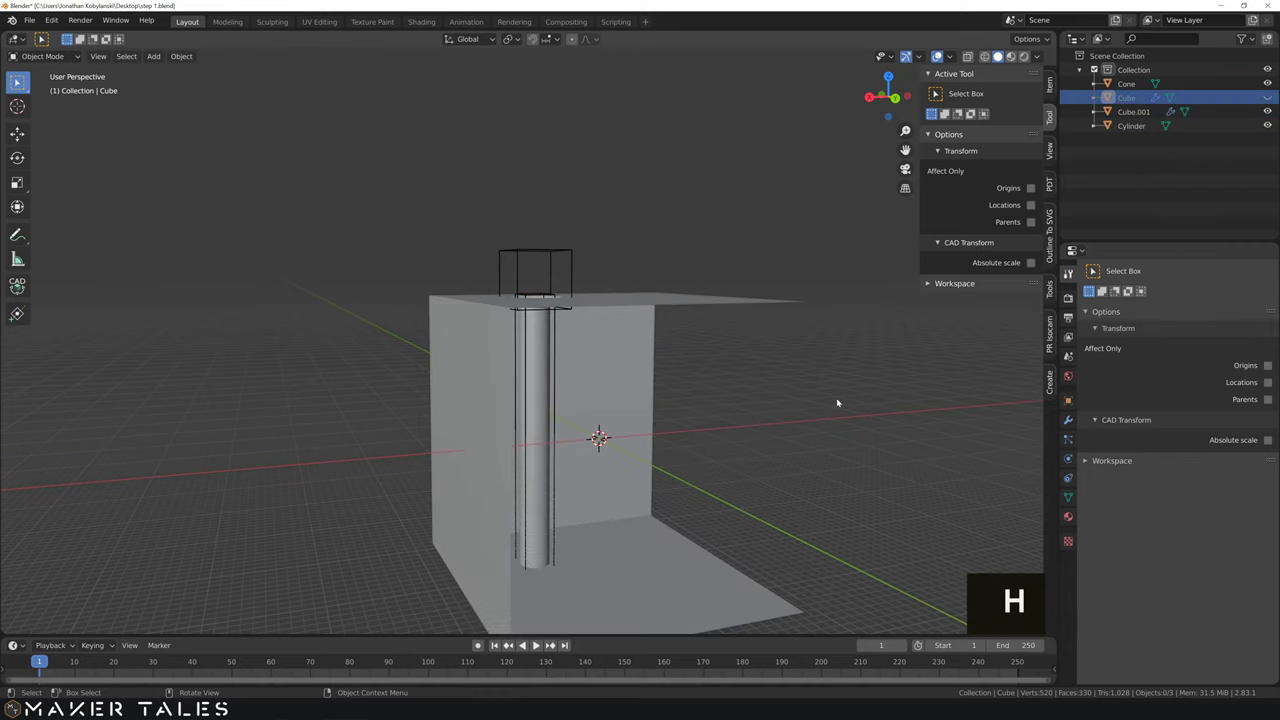
middle_drag(843, 403, 811, 423)
scroll(803, 440, down, 2)
scroll(813, 435, up, 3)
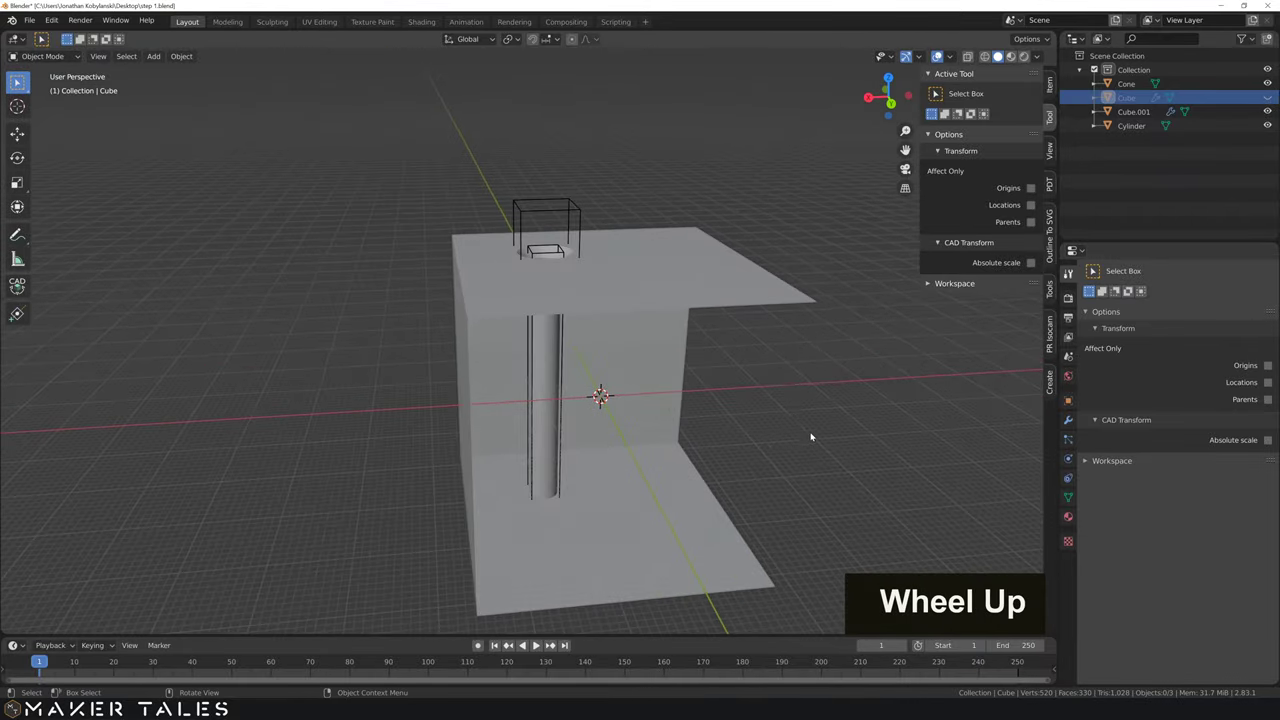
Step: Remove the cone and cylinder Boolean modifiers from the separated faces object Cube.001
click(583, 336)
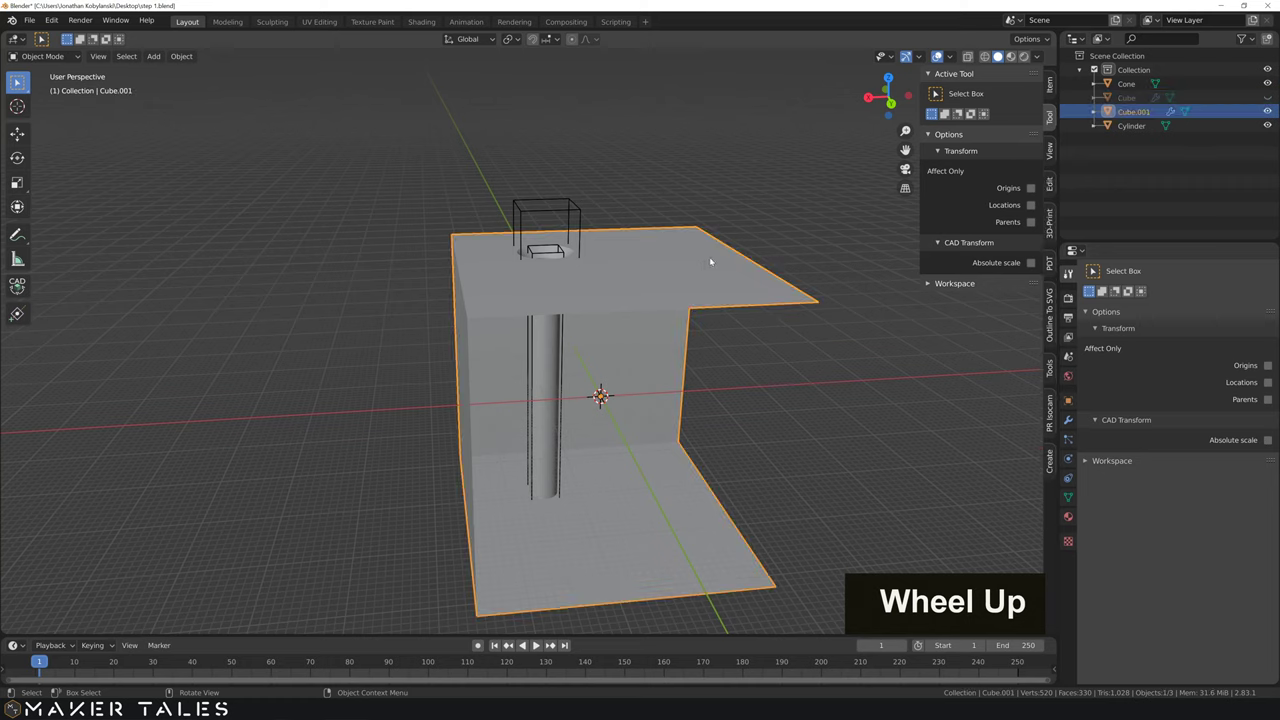
click(1068, 421)
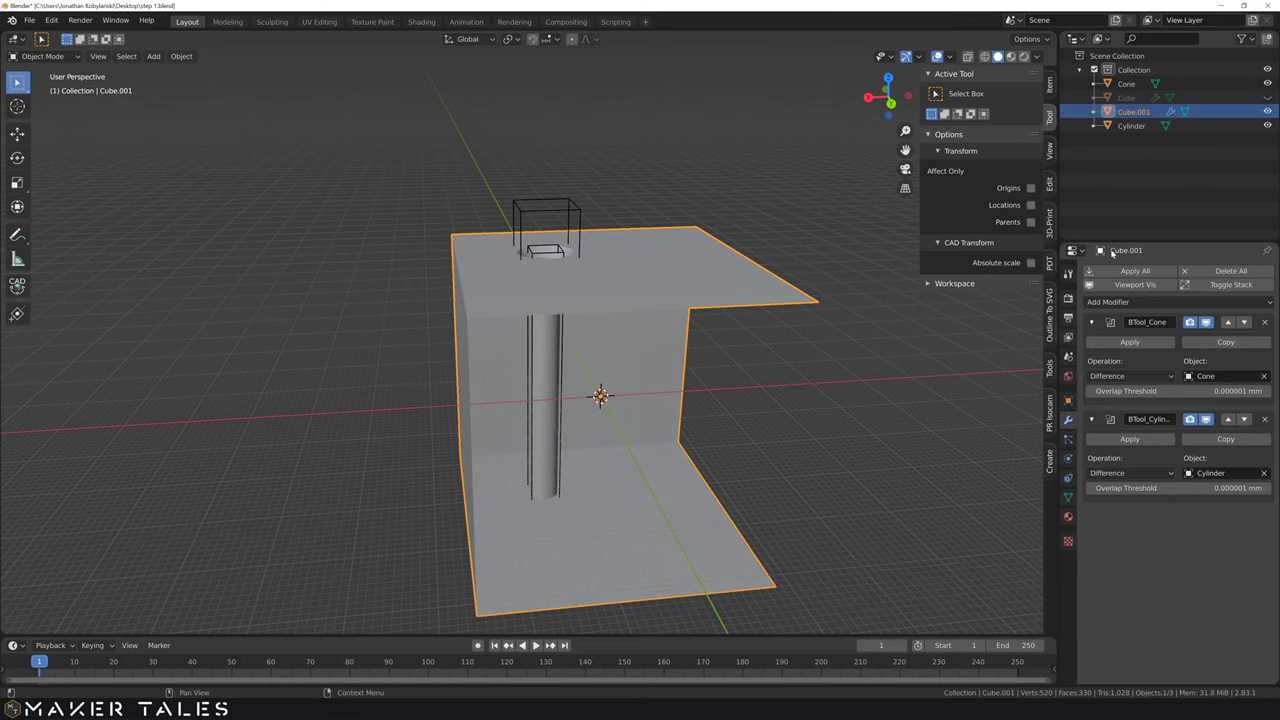
click(1264, 322)
click(1264, 322)
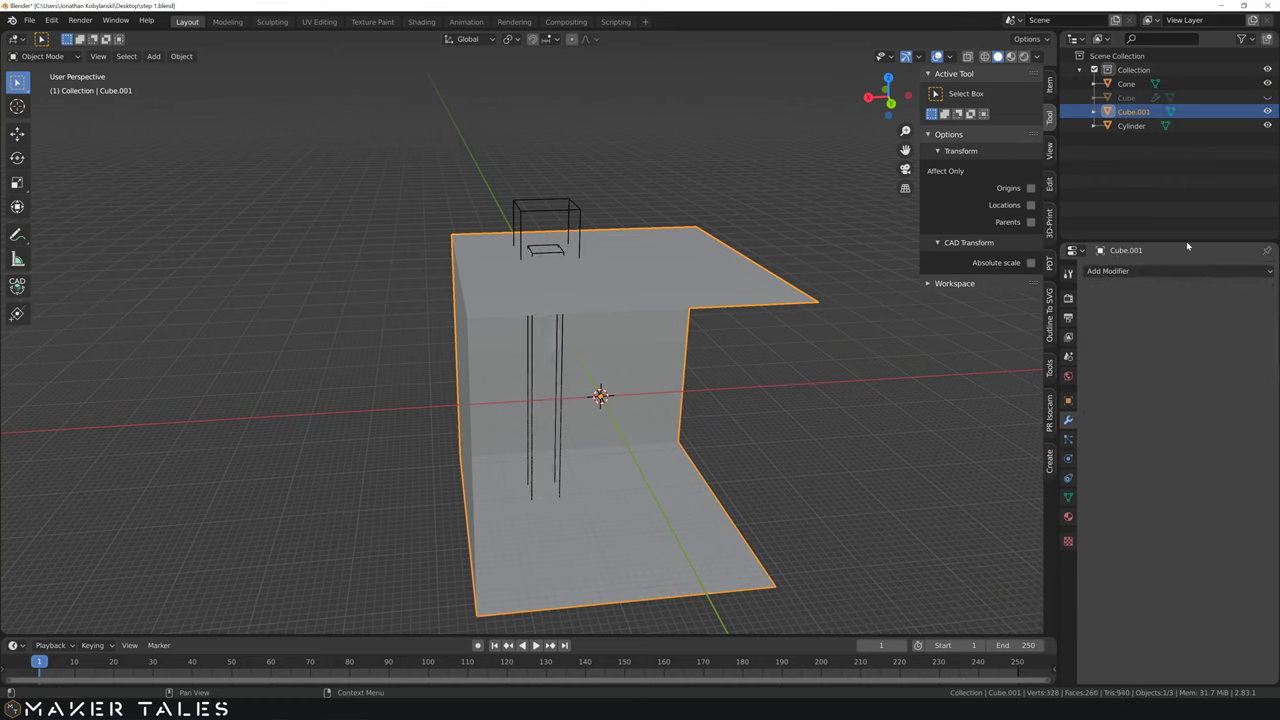
Step: Rename the hidden original cube as Rff and the separated faces object as Clip
click(1124, 98)
key(F2)
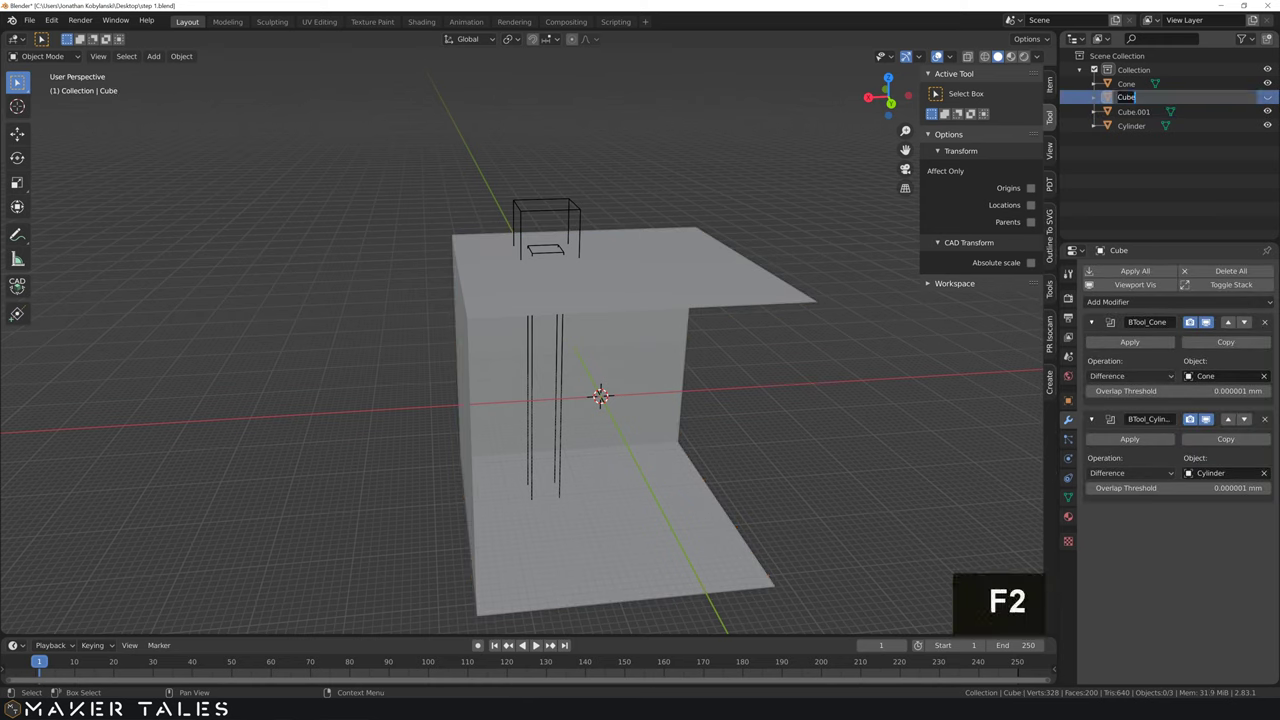
text(Rff)
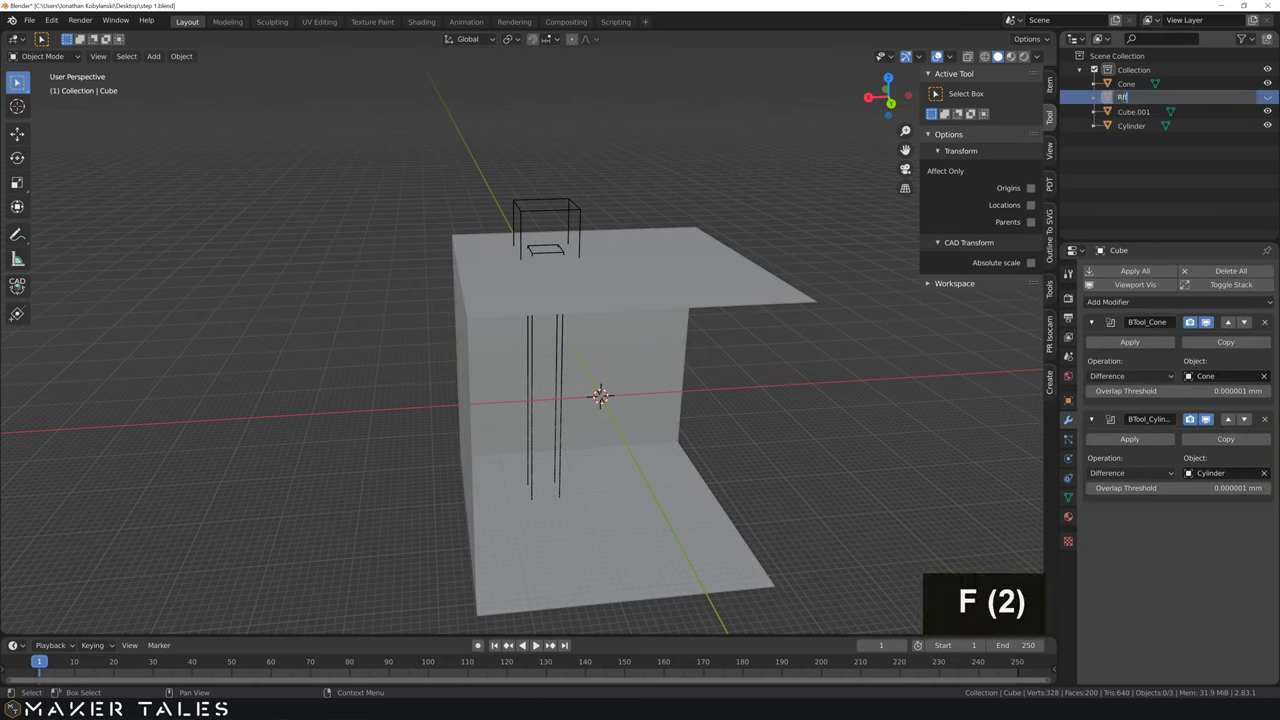
key(Return)
click(1135, 98)
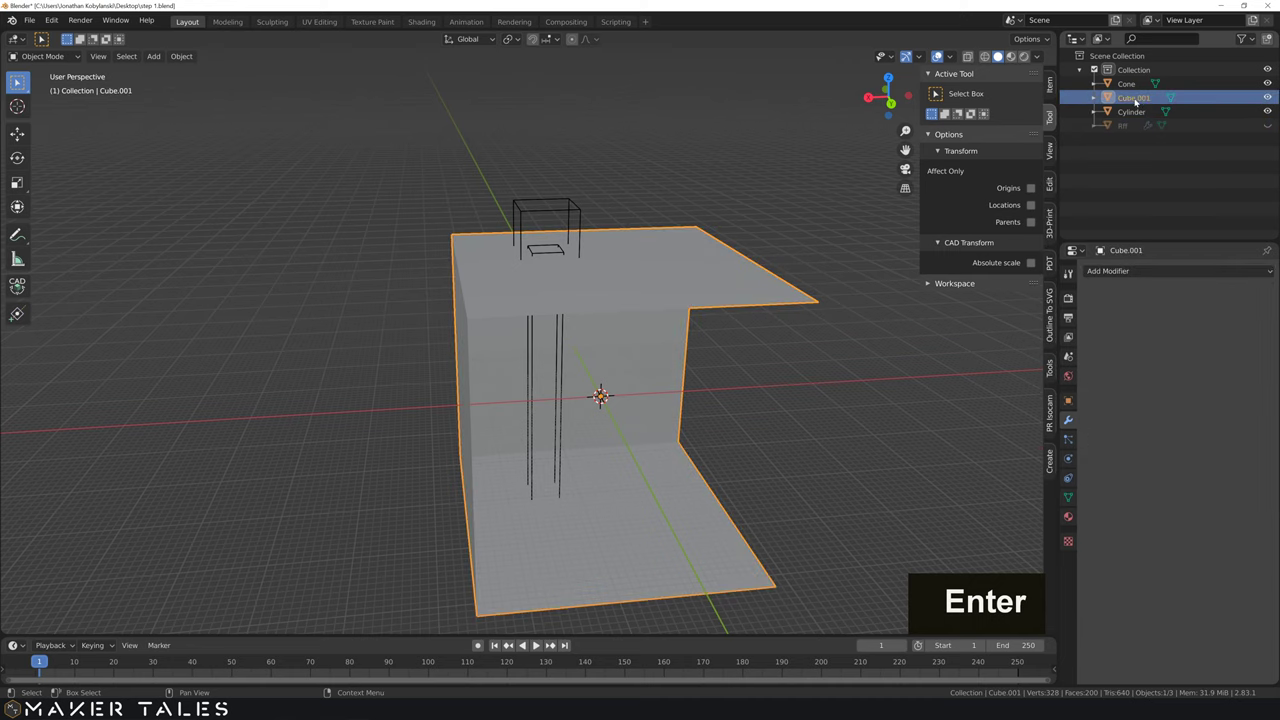
key(F2)
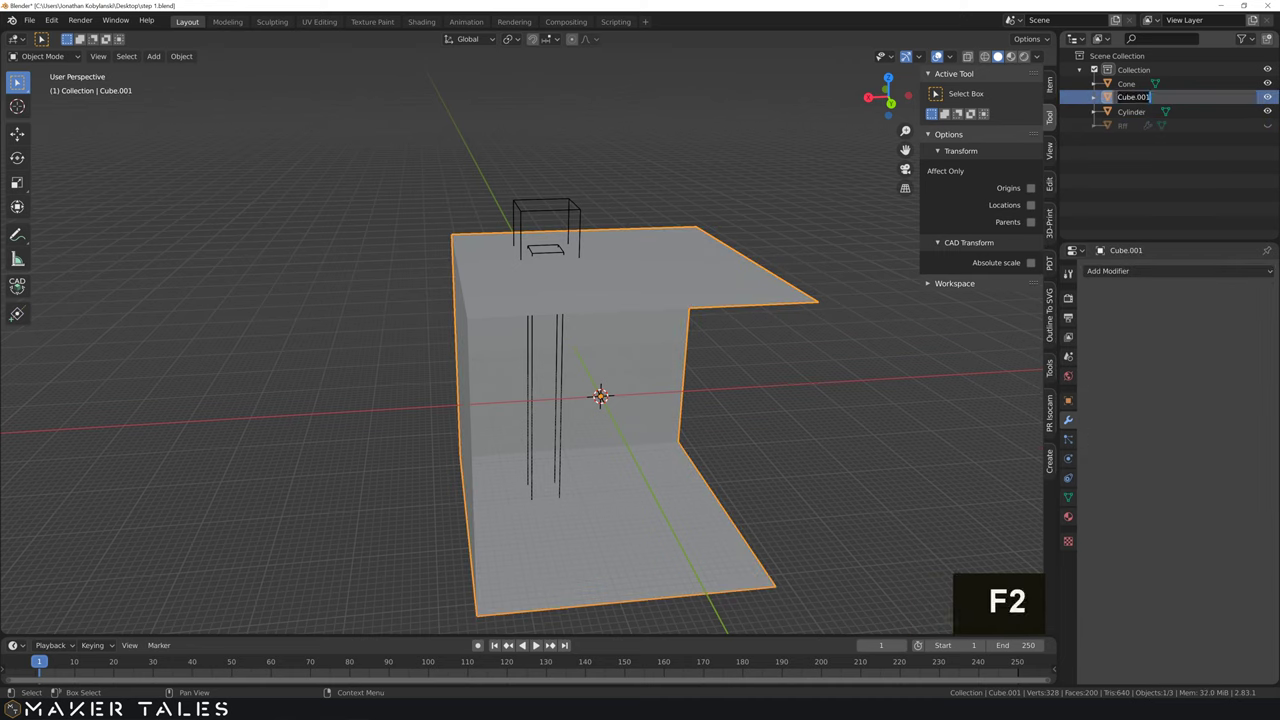
text(Clip)
key(Return)
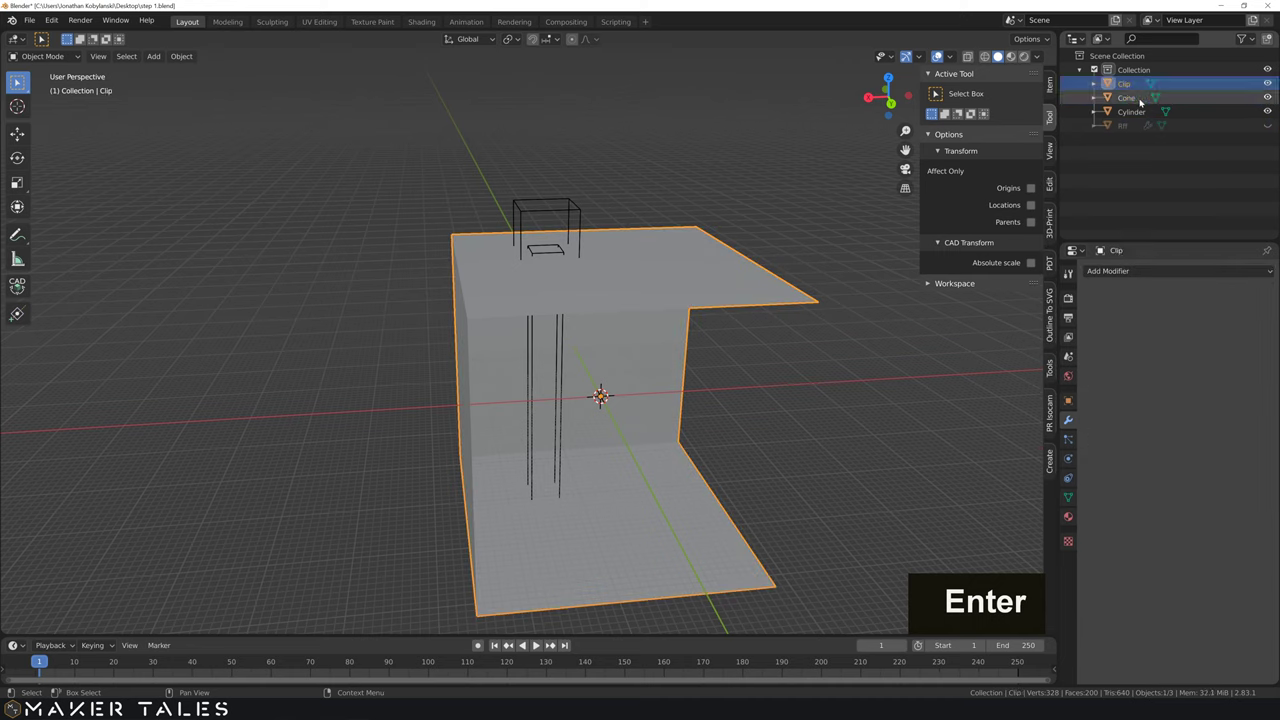
Step: In Edit Mode, move the three open edges on Clip's positive Y side by -15 mm along the Y axis
click(809, 263)
middle_drag(843, 294, 534, 289)
click(677, 303)
key(Tab)
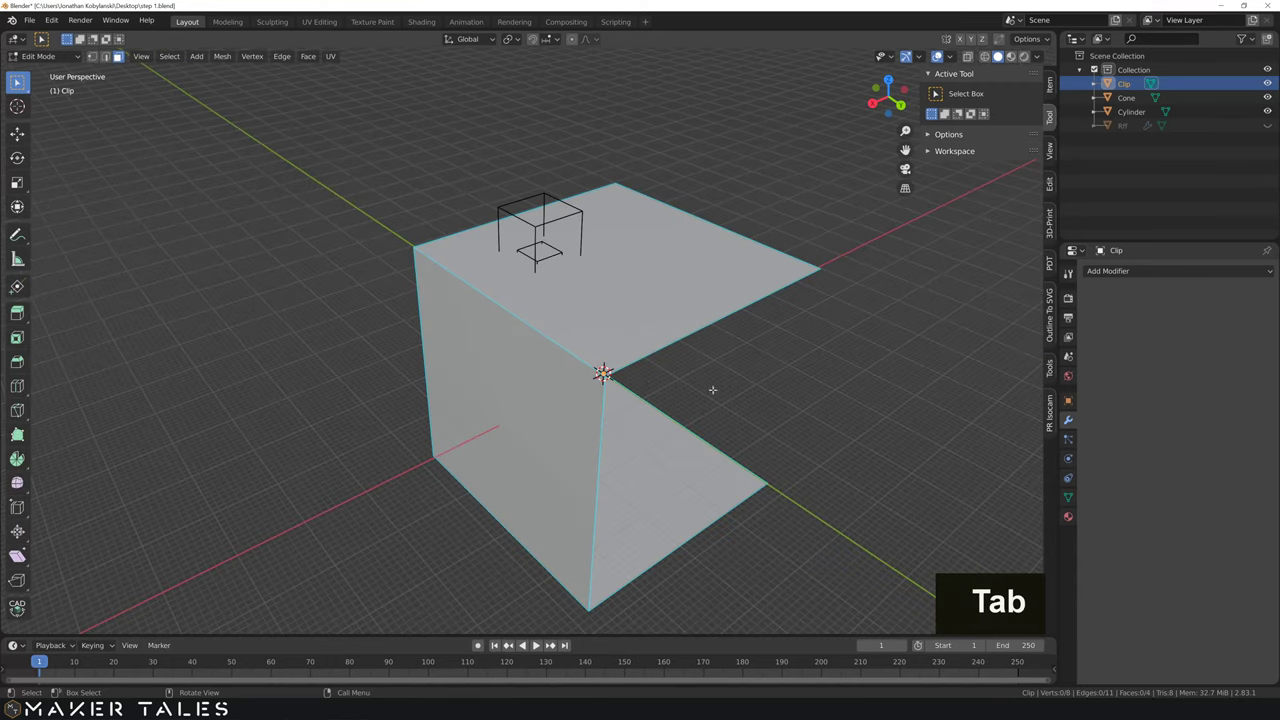
key(2)
click(658, 355)
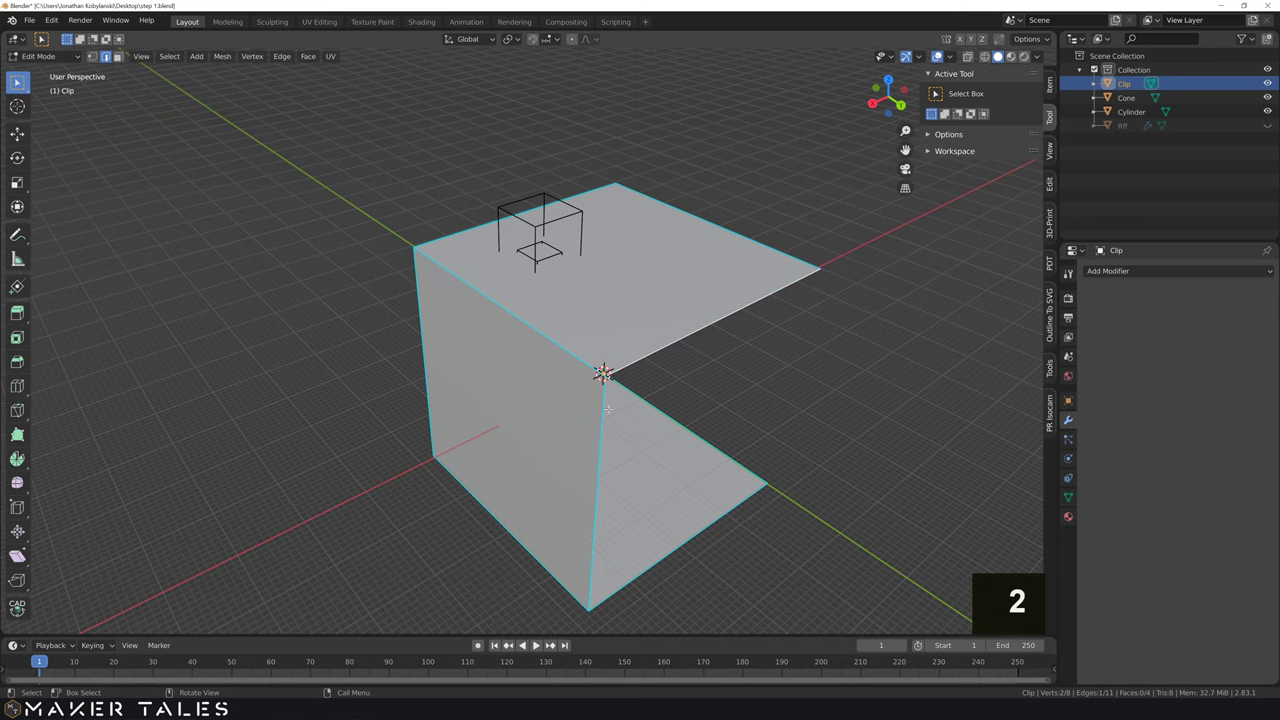
shift+click(601, 418)
shift+click(658, 561)
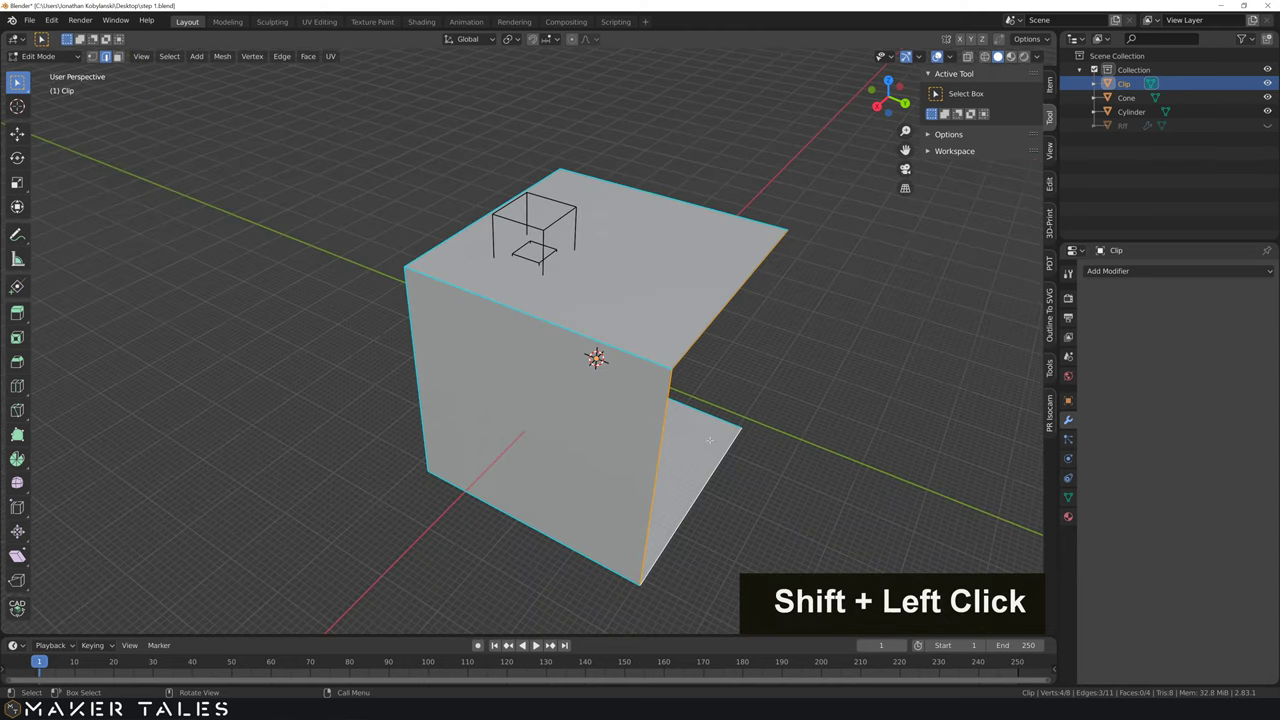
key(g)
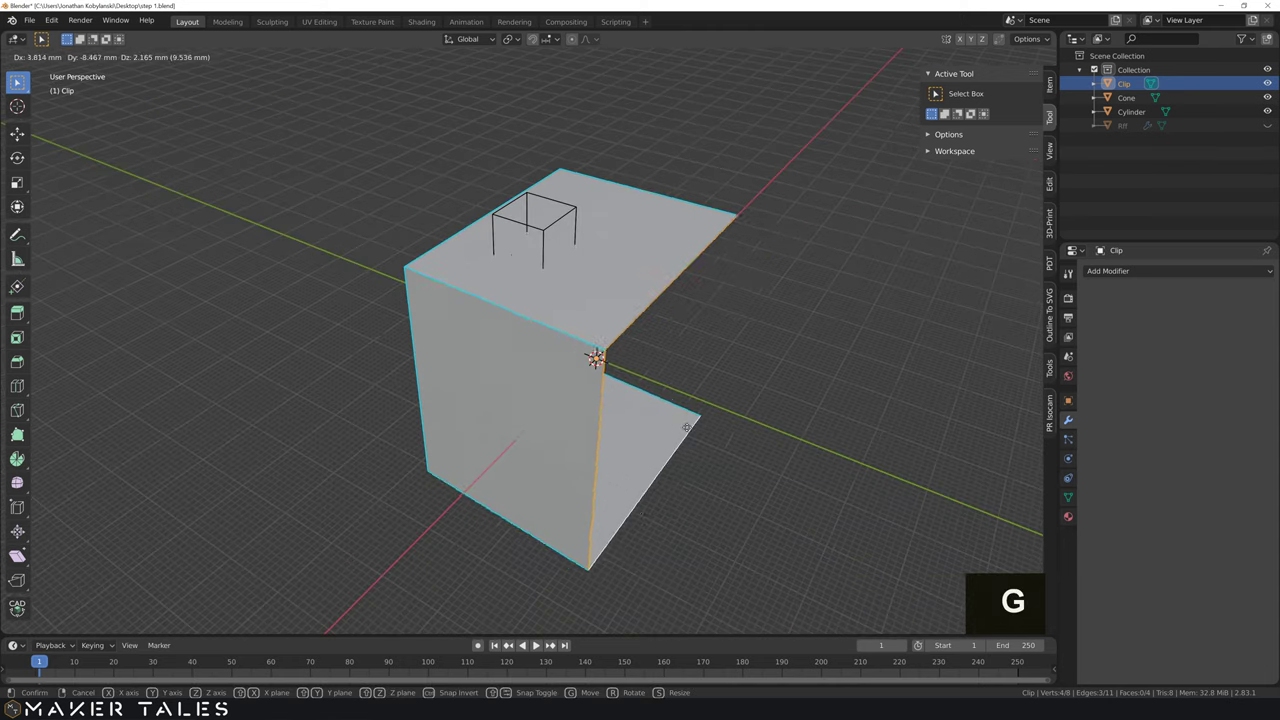
key(y)
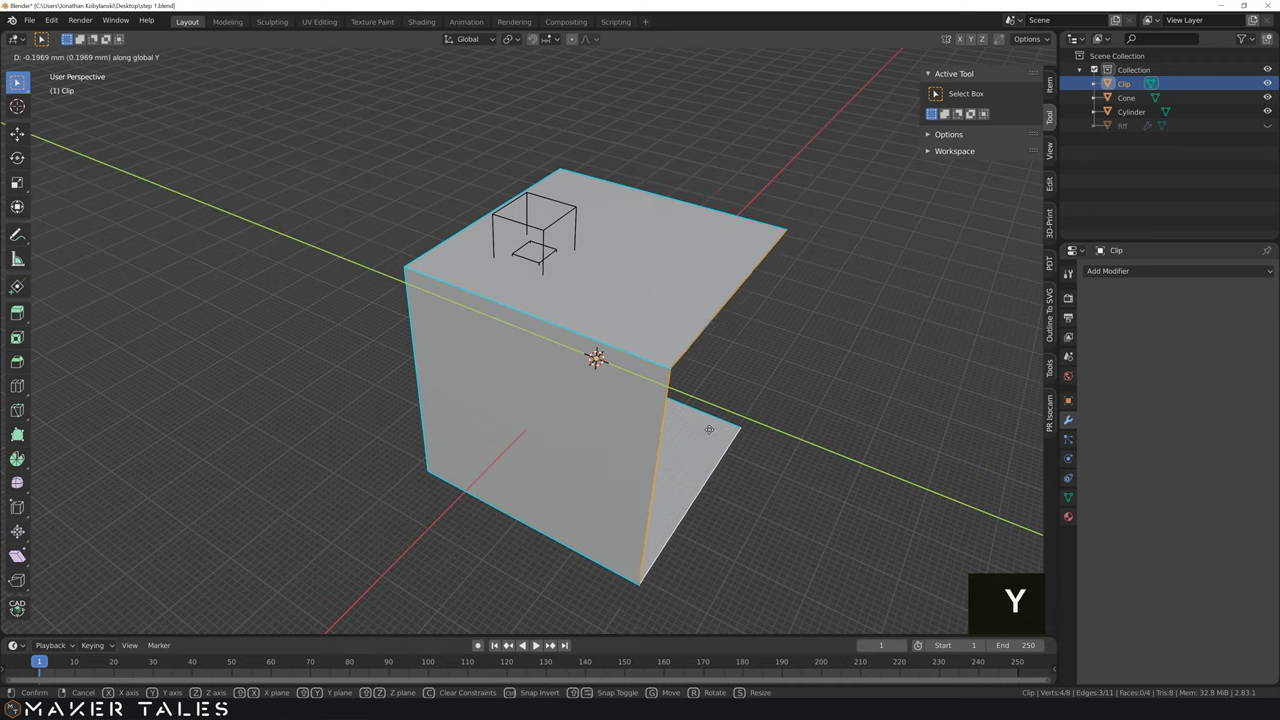
text(15)
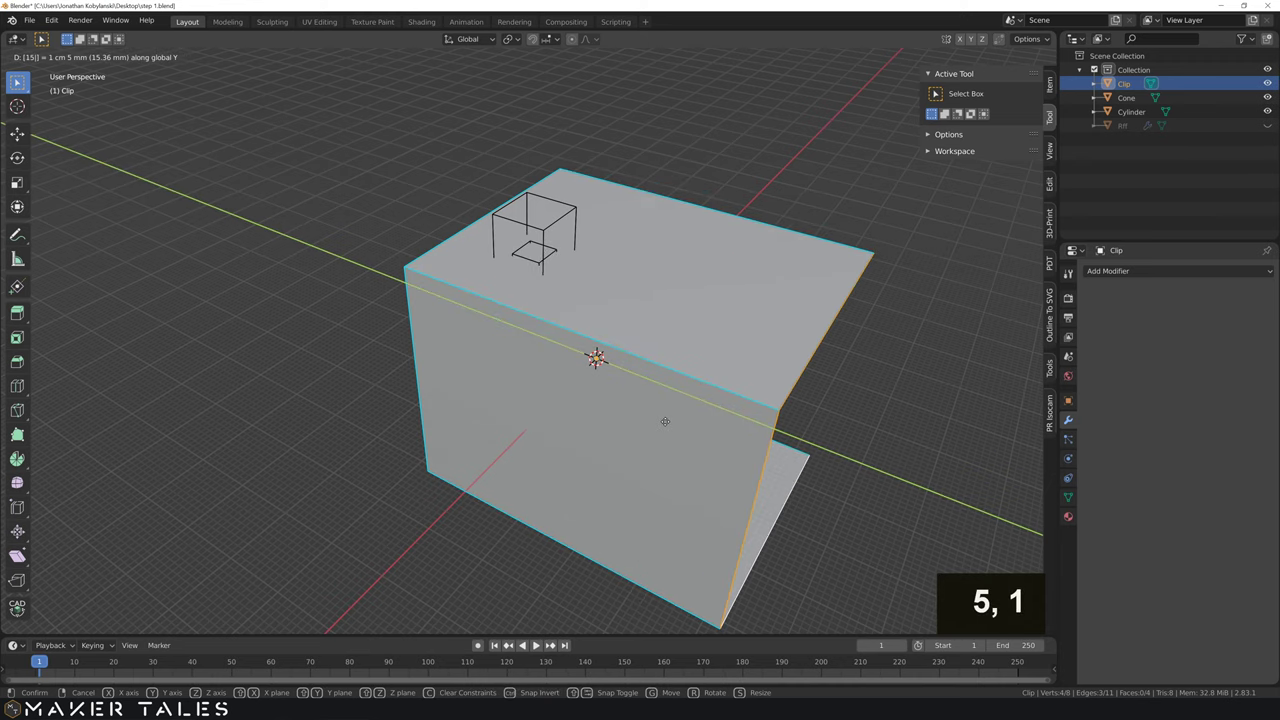
key(minus)
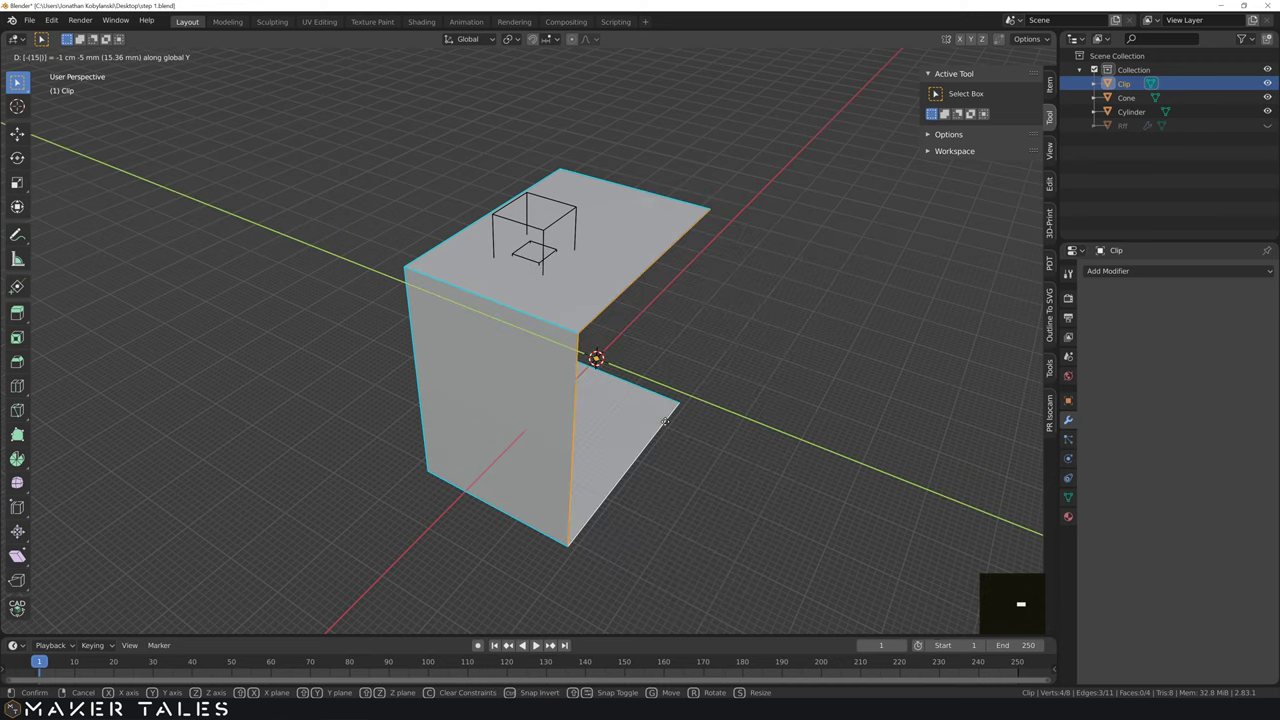
key(Return)
Step: Move Clip's three open edges on the negative X side by 15 mm along the X axis and return to Object Mode
middle_drag(763, 383, 704, 559)
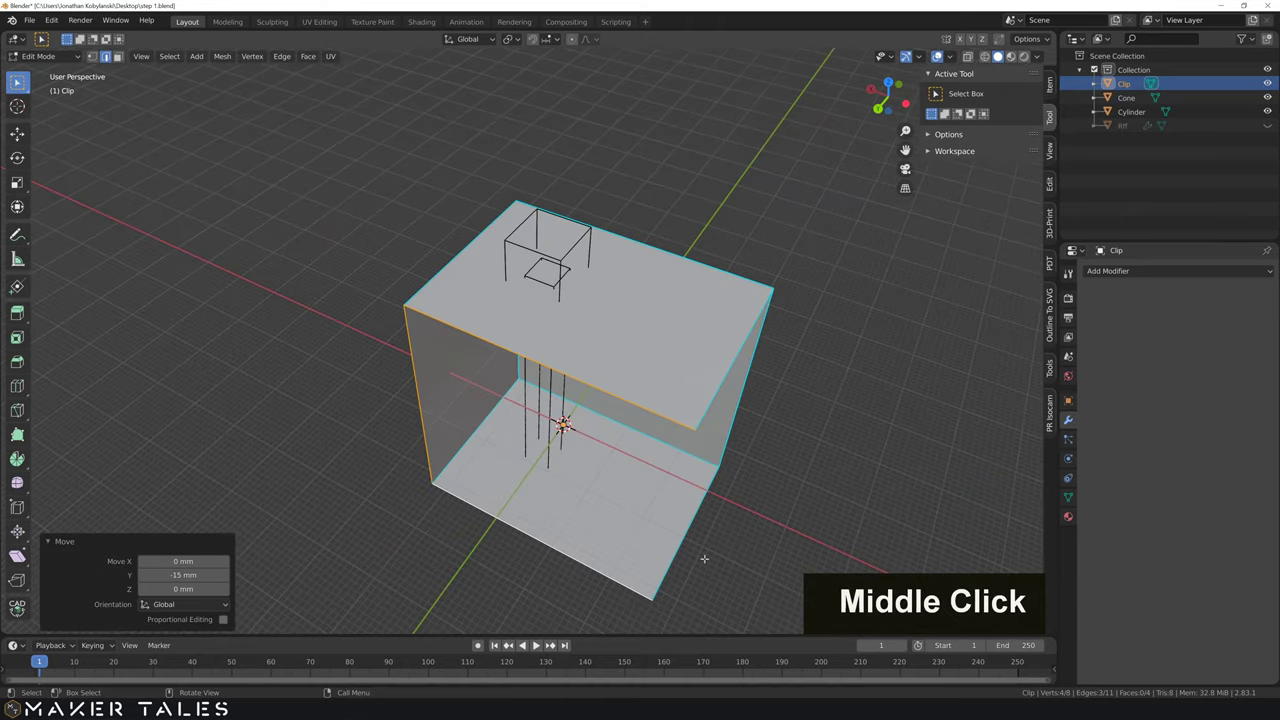
click(680, 550)
shift+click(718, 393)
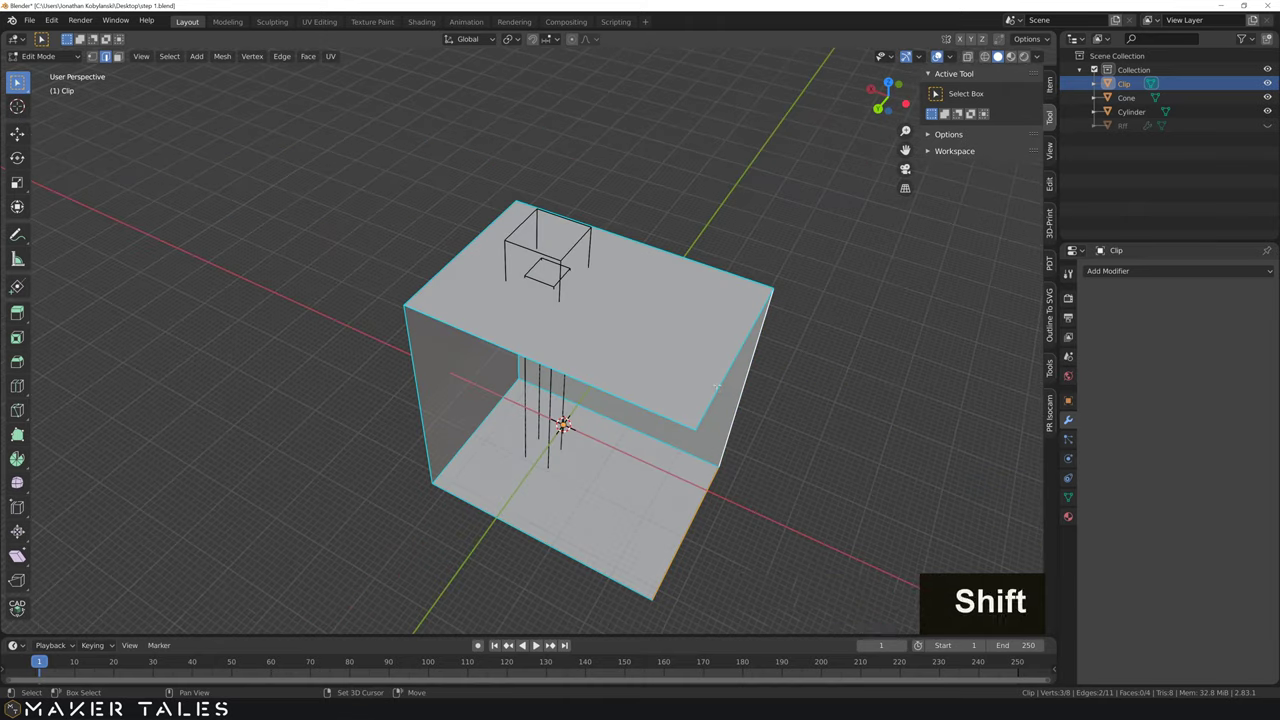
shift+click(717, 398)
key(g)
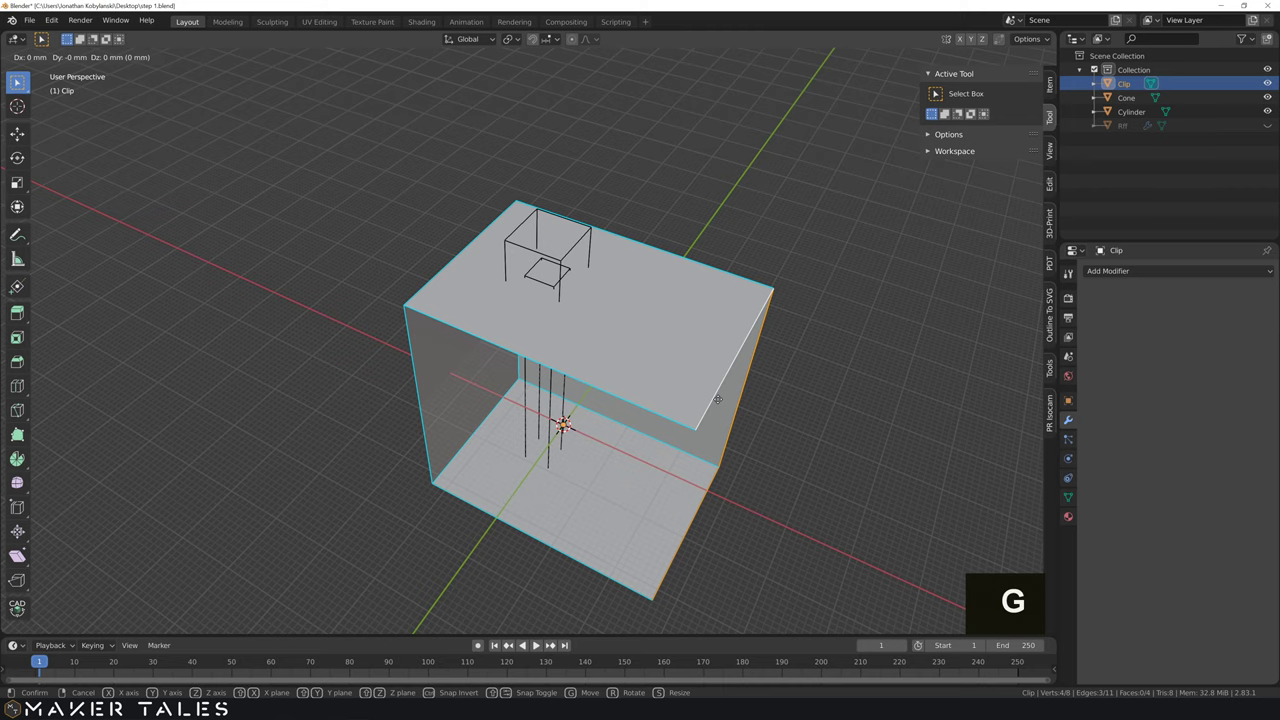
text(x15)
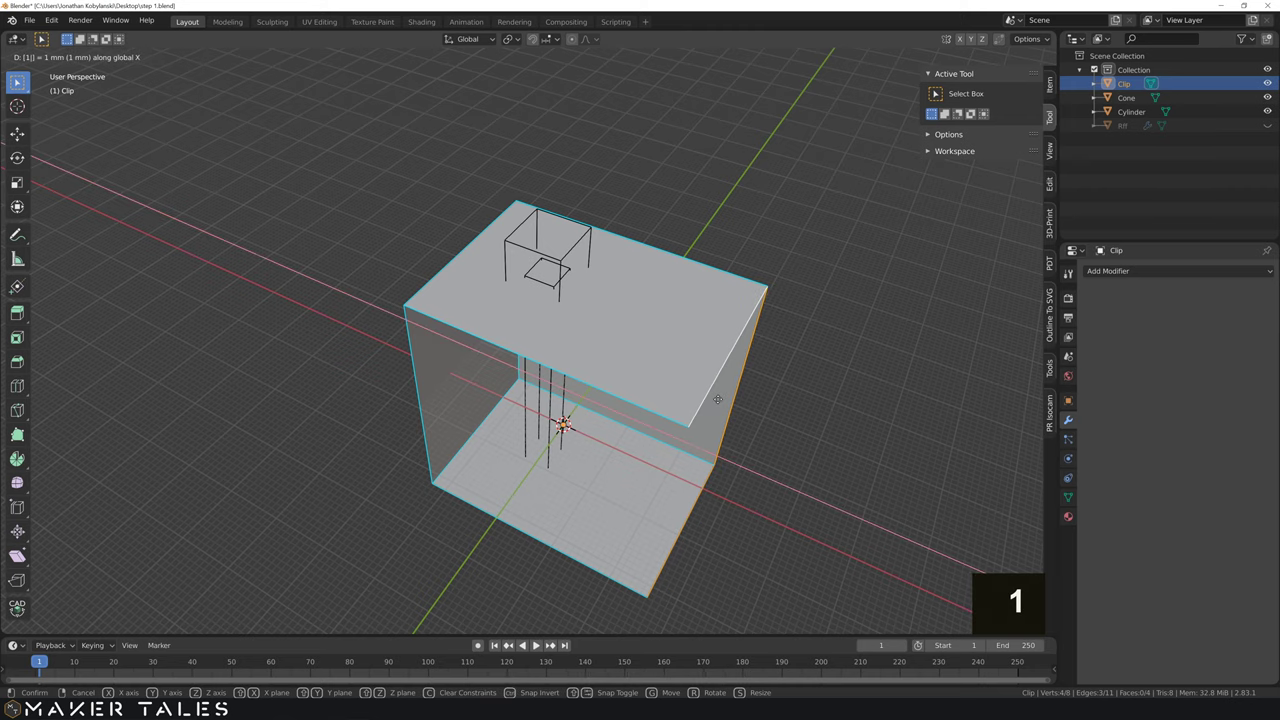
key(Return)
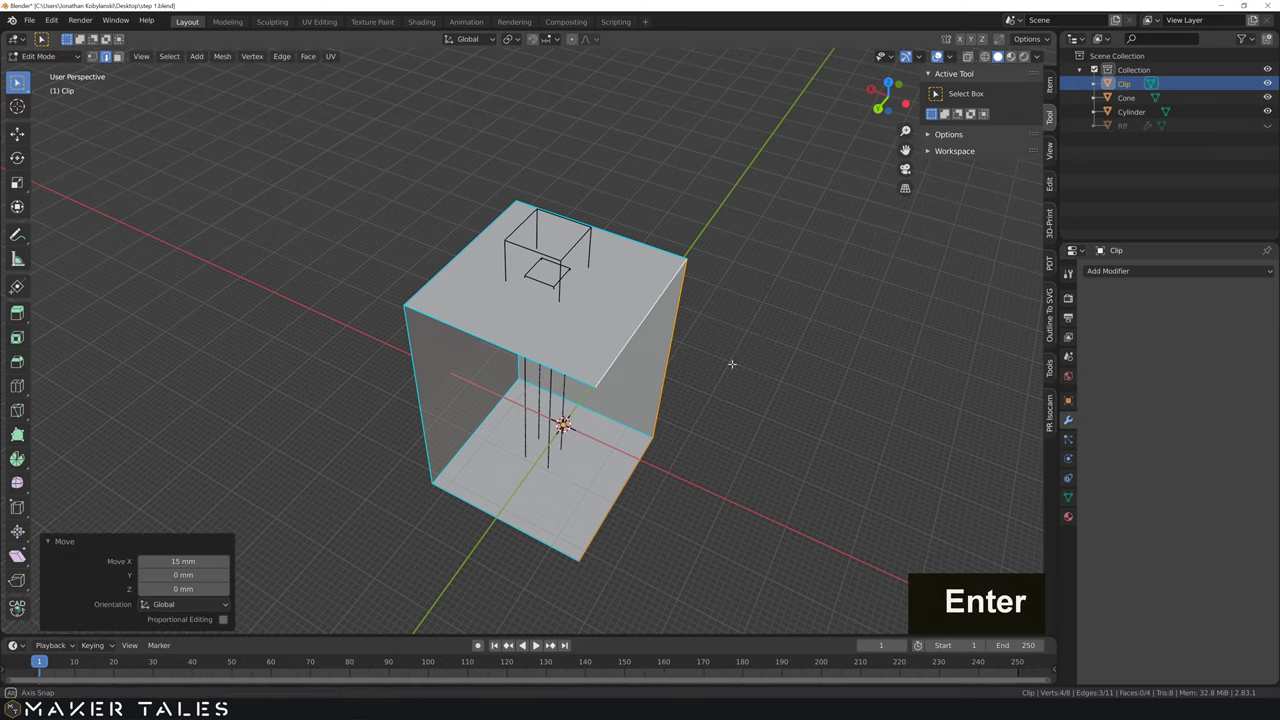
mouse_move(731, 363)
middle_down()
mouse_move(786, 340)
mouse_move(726, 300)
mouse_move(737, 381)
mouse_move(749, 314)
mouse_move(737, 356)
middle_up()
key(Tab)
Step: Add a Solidify modifier to Clip with a thickness of 0.5 mm
scroll(734, 337, up, 2)
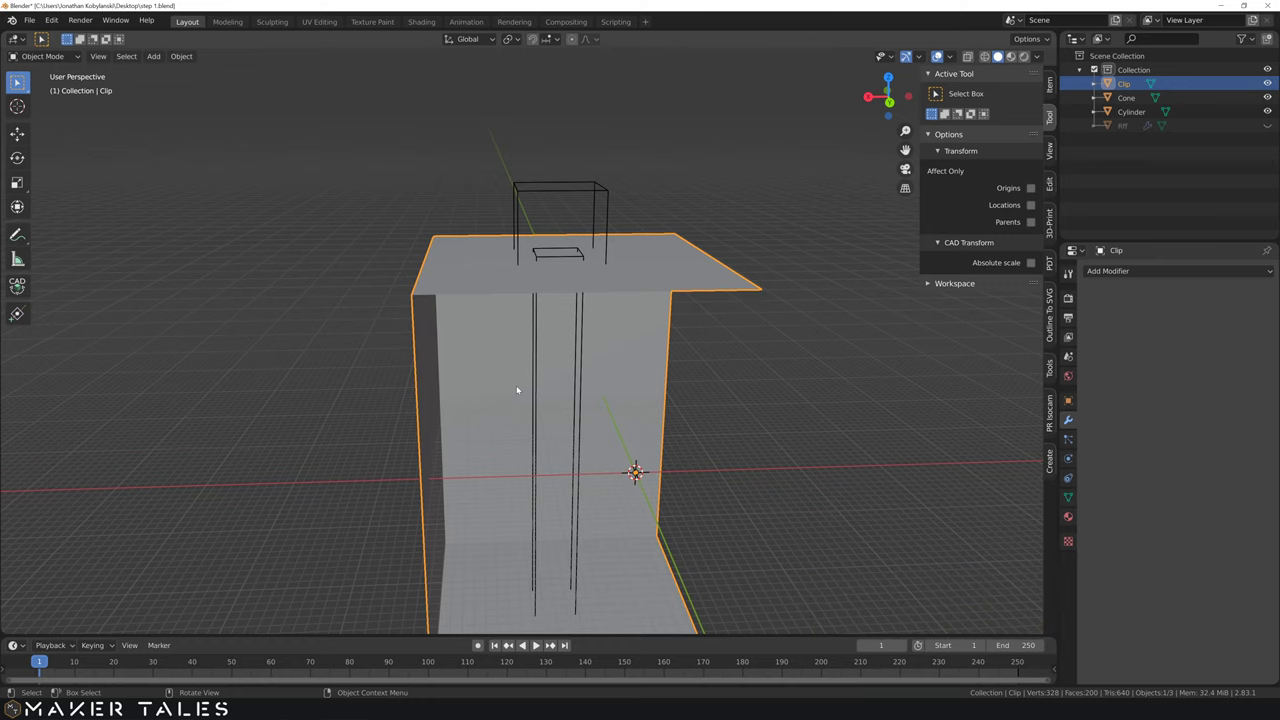
scroll(516, 390, down, 3)
middle_drag(516, 390, 534, 390)
scroll(593, 358, up, 3)
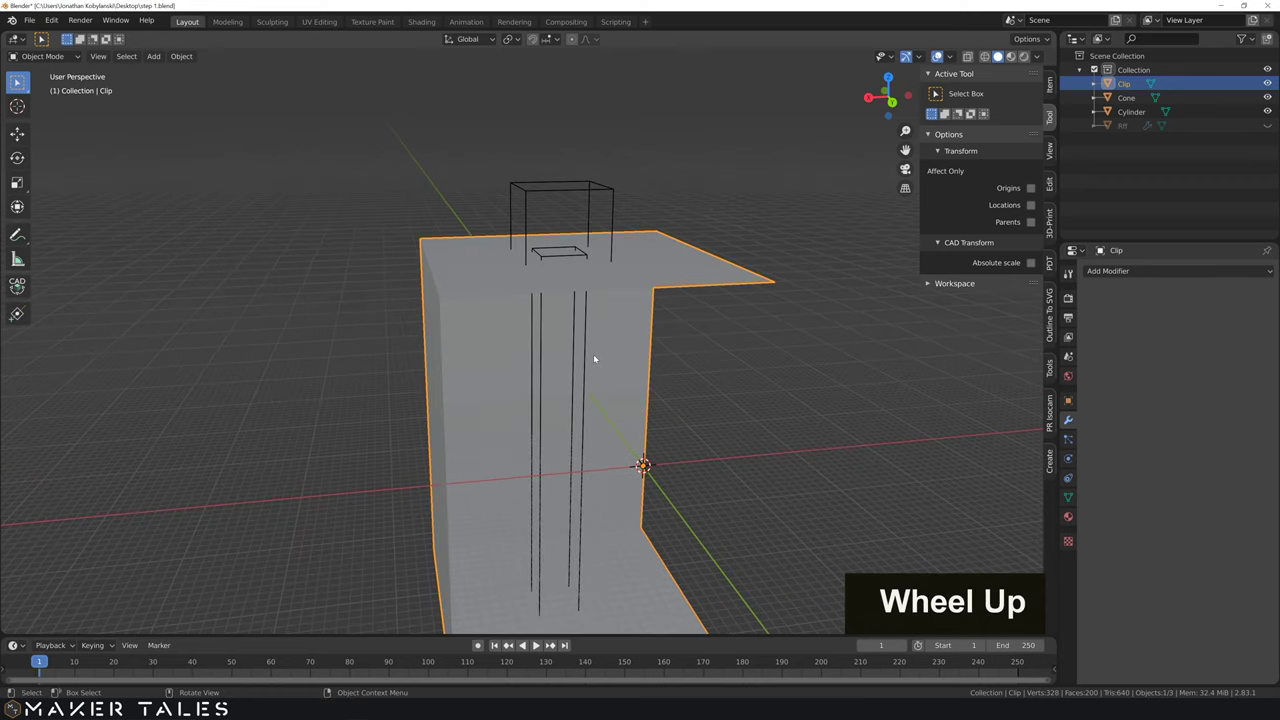
middle_drag(603, 356, 687, 406)
click(737, 363)
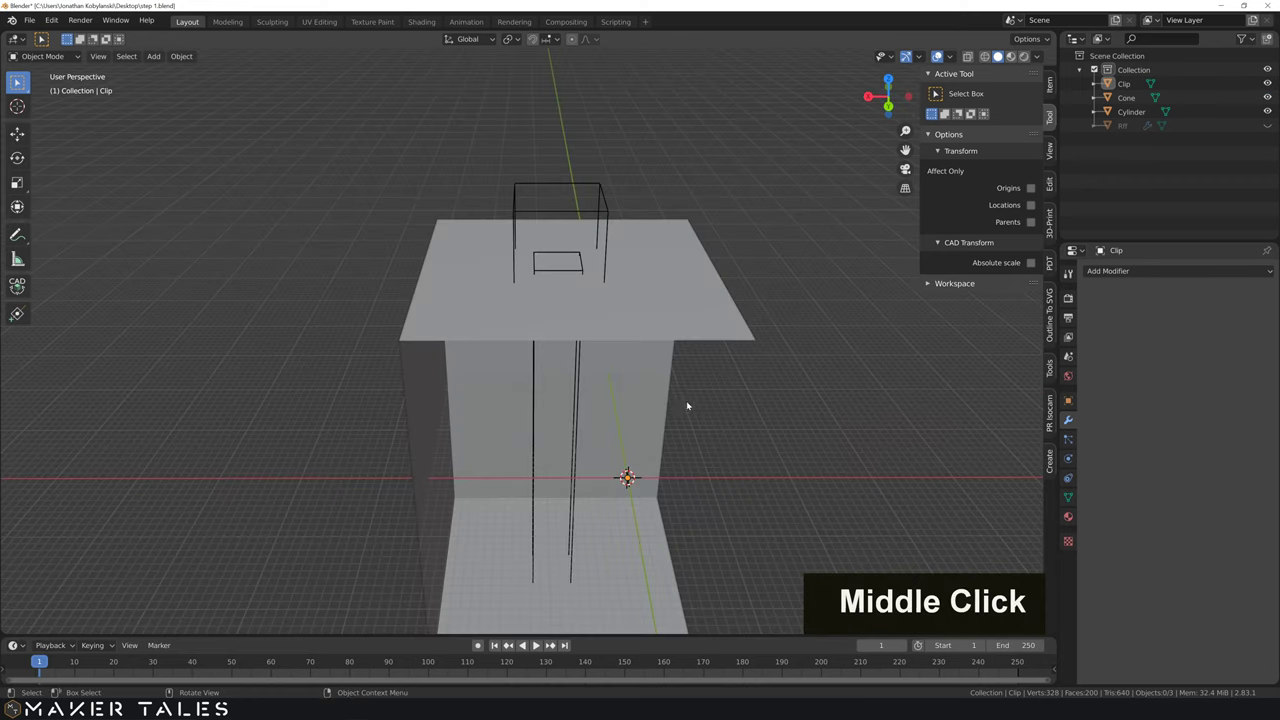
click(646, 337)
click(1113, 271)
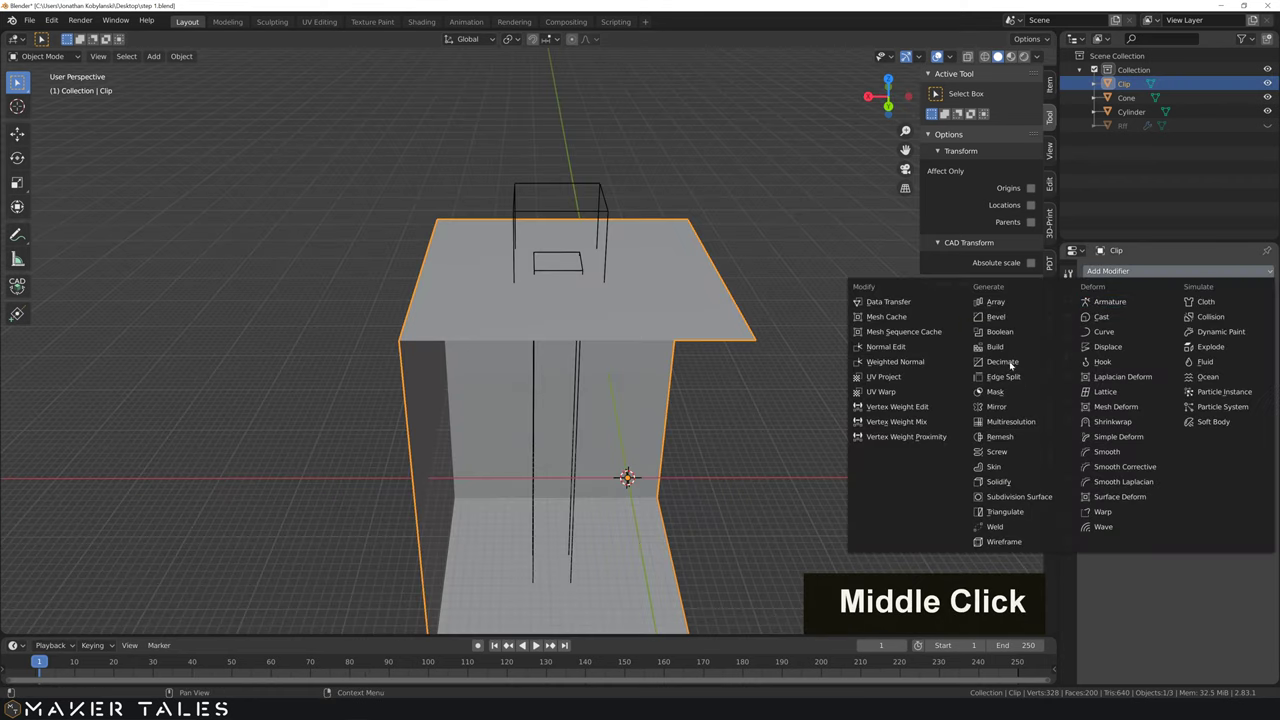
click(1000, 481)
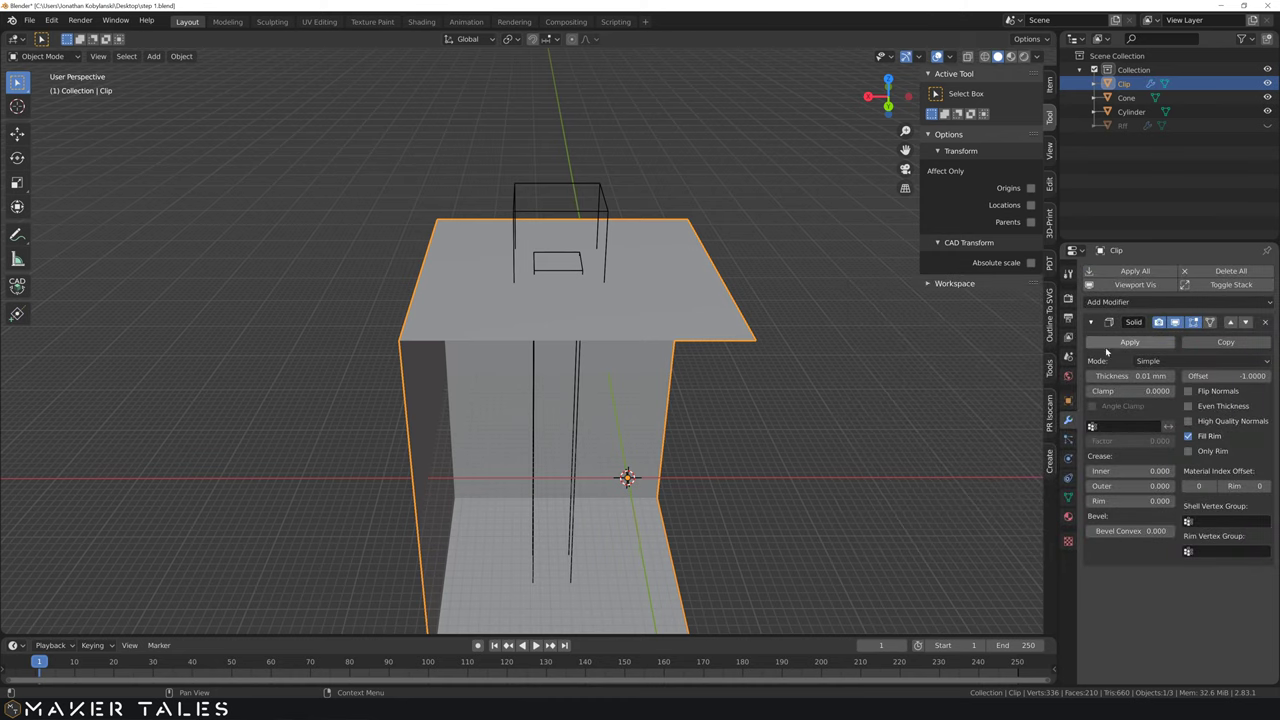
double_click(1130, 376)
text(0.5)
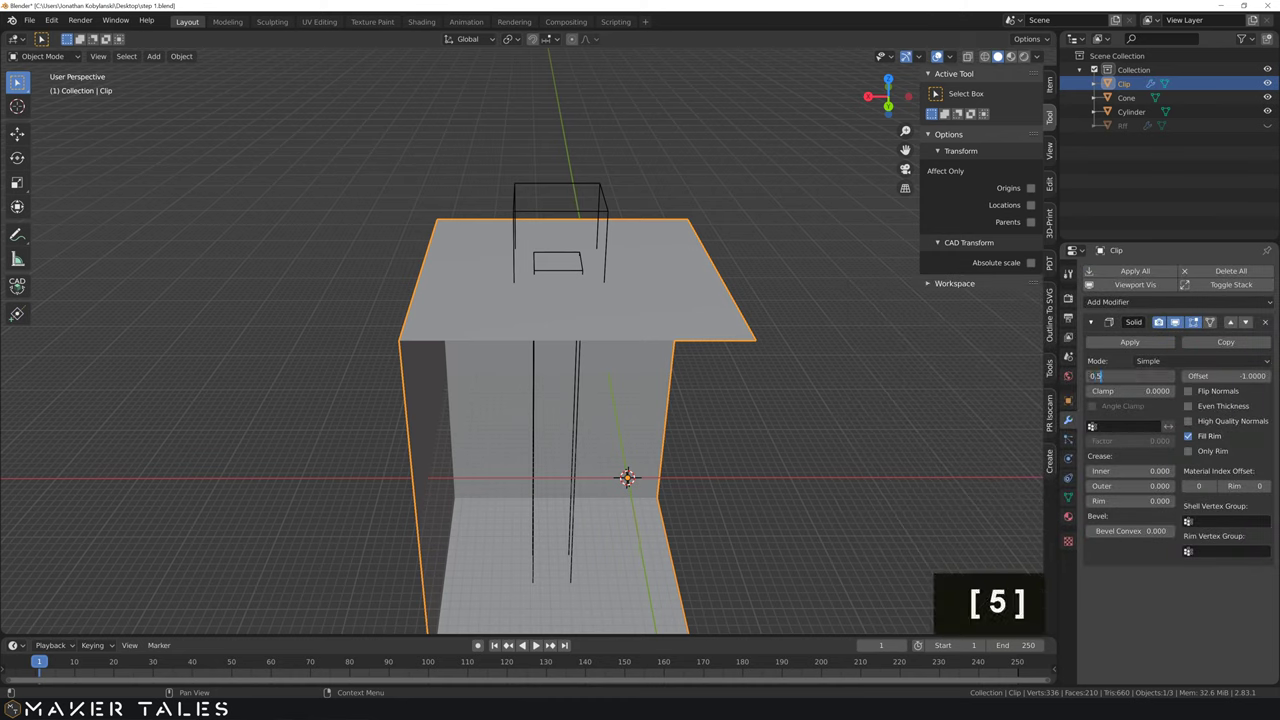
key(Return)
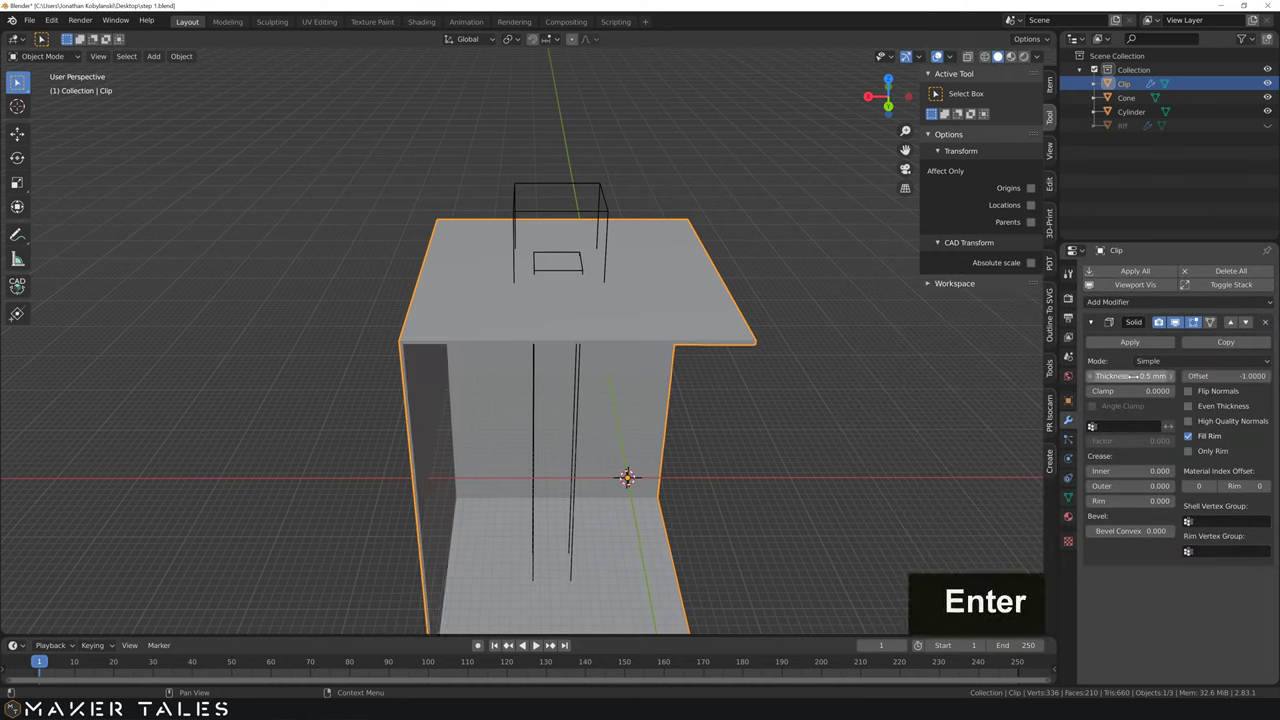
Step: Set the Solidify offset to 1, enable Even Thickness and High Quality Normals, and apply the modifier to Clip
drag(1225, 376, 1265, 376)
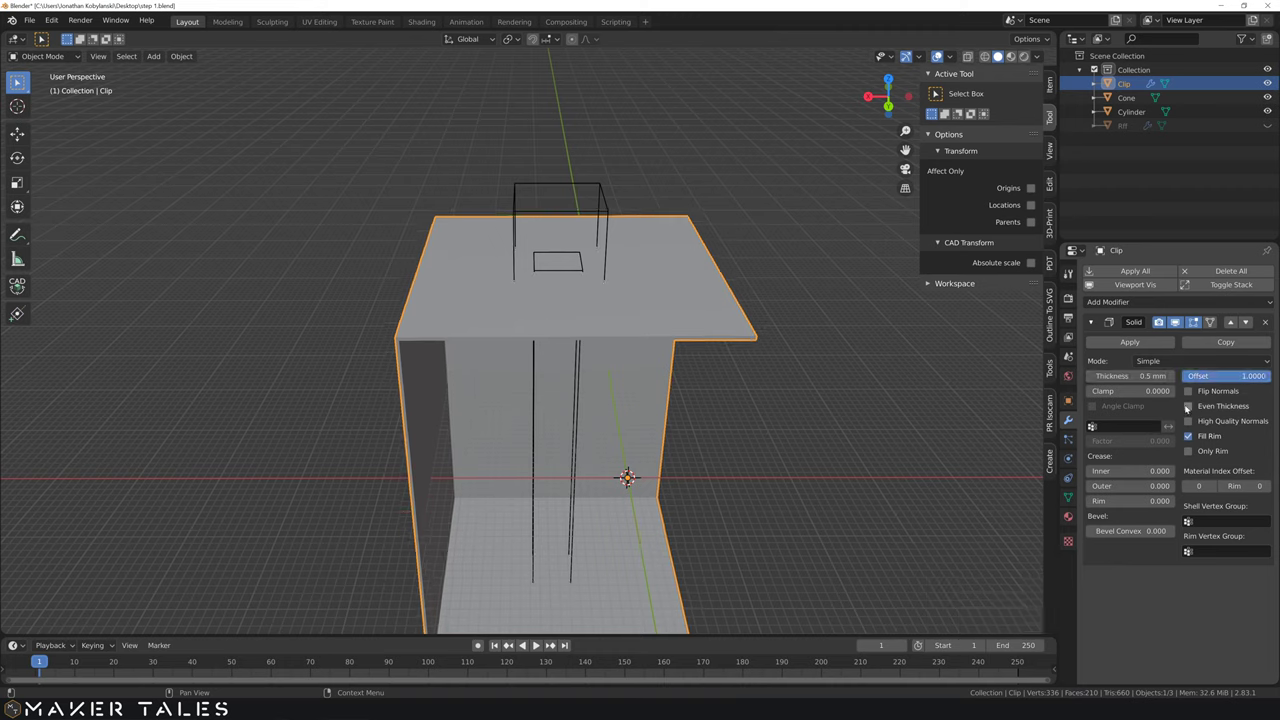
click(1188, 406)
click(1188, 421)
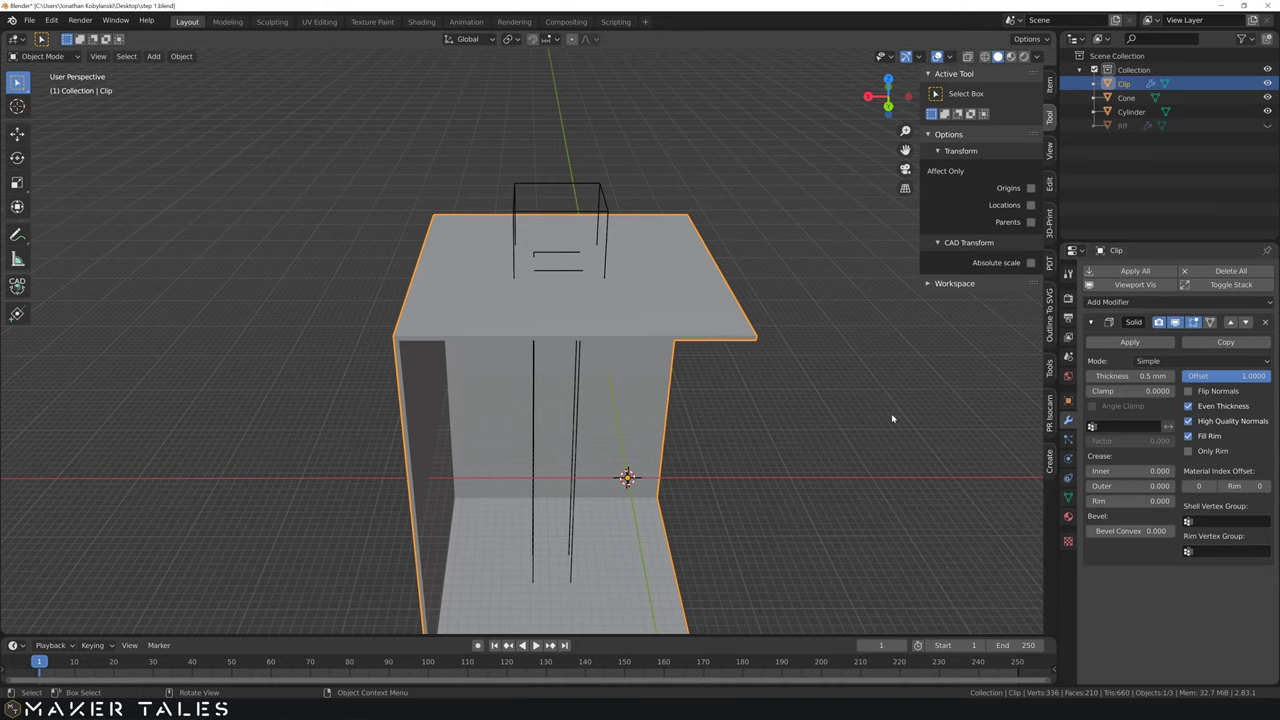
click(833, 444)
middle_drag(833, 444, 823, 371)
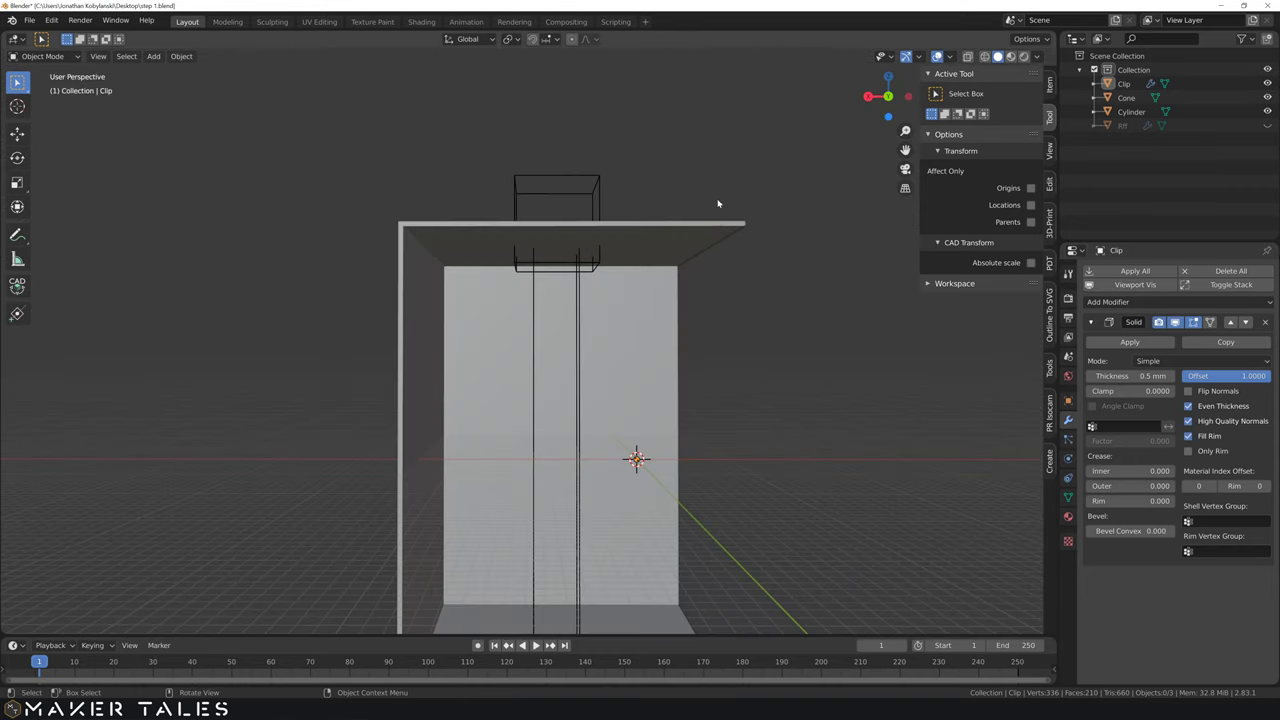
middle_drag(717, 203, 774, 266)
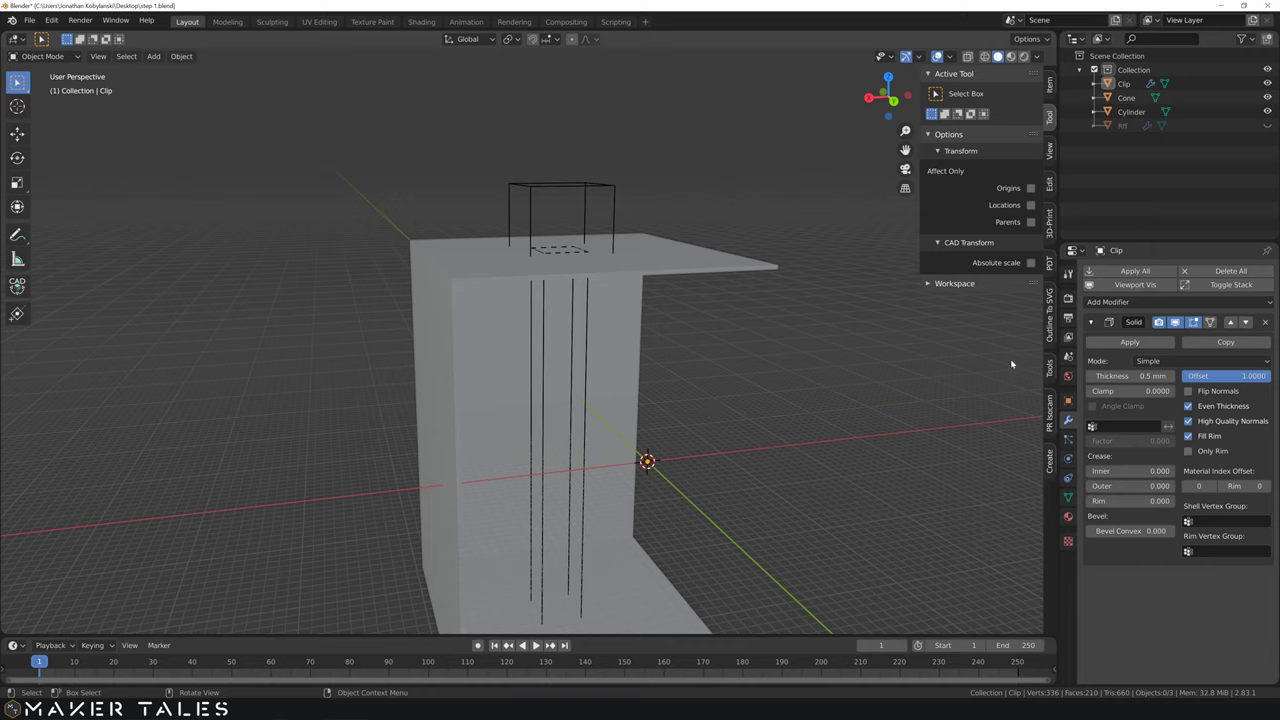
click(1133, 342)
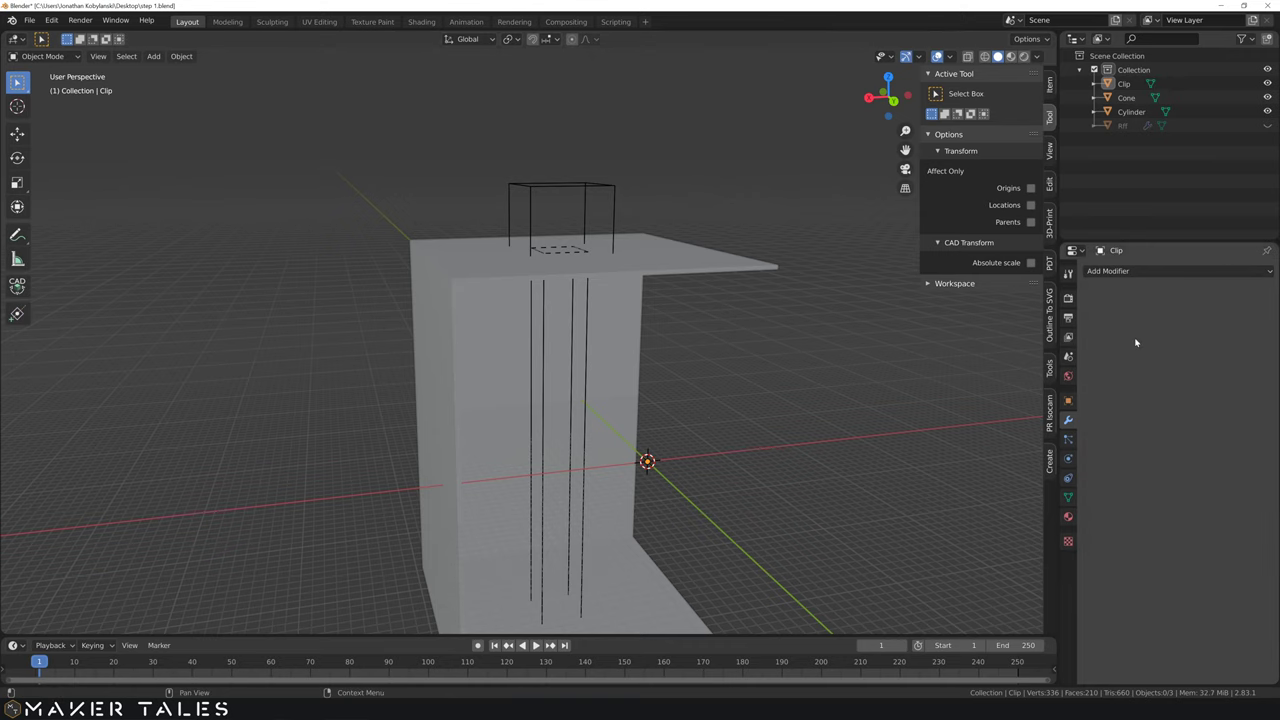
Step: In Edit Mode, select Clip's outer top, bottom and two side faces and duplicate them in place
middle_drag(661, 337, 802, 348)
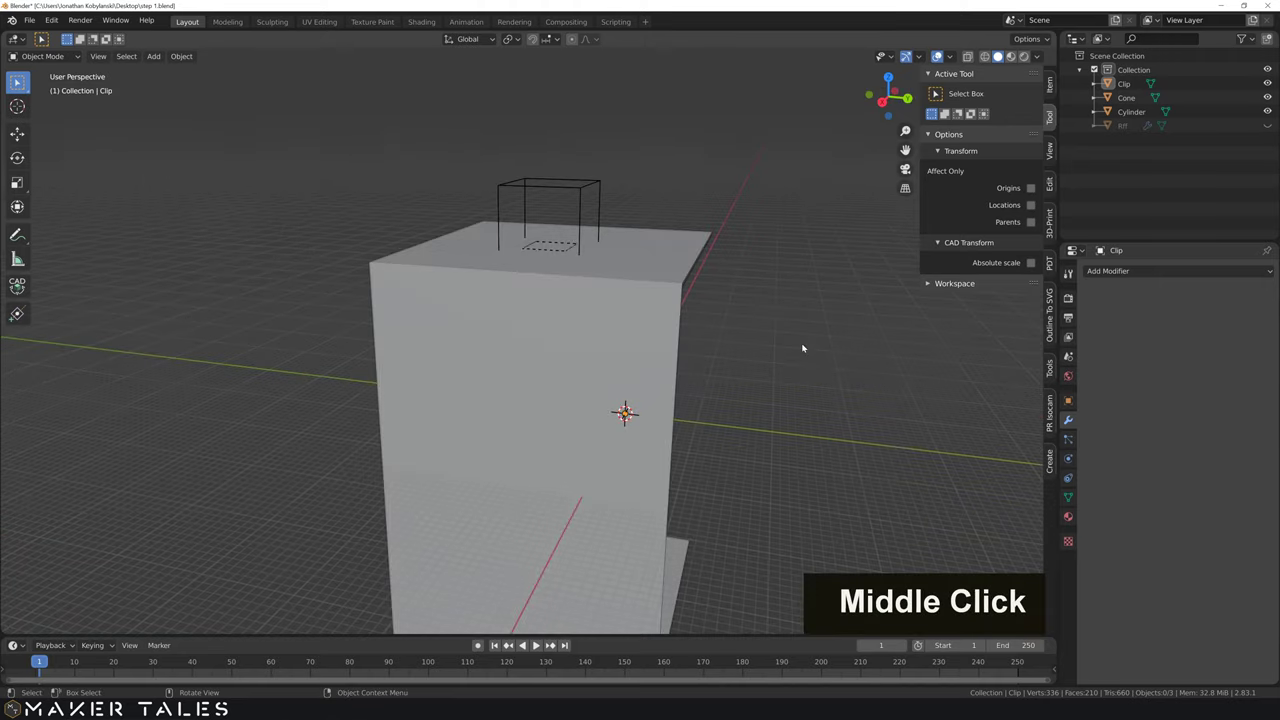
click(487, 338)
key(Tab)
middle_drag(487, 338, 619, 331)
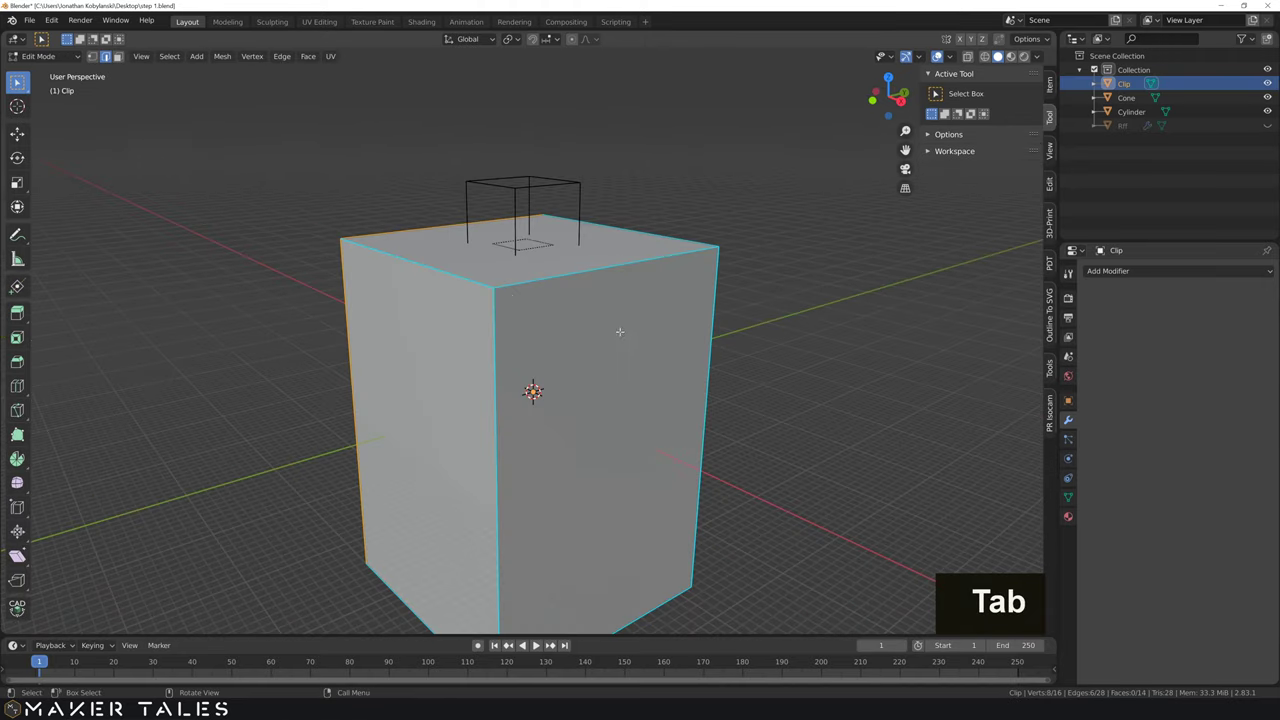
key(3)
click(506, 278)
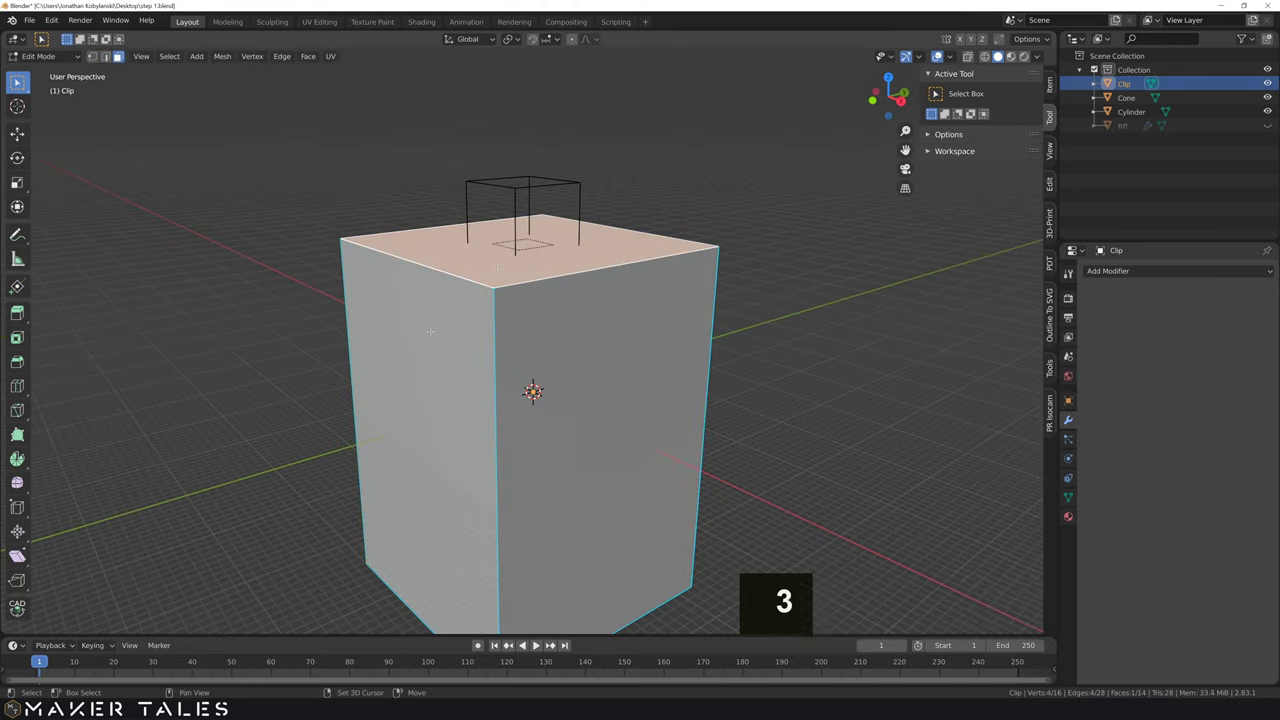
shift+click(420, 420)
shift+click(600, 420)
middle_drag(600, 420, 562, 178)
shift+click(533, 471)
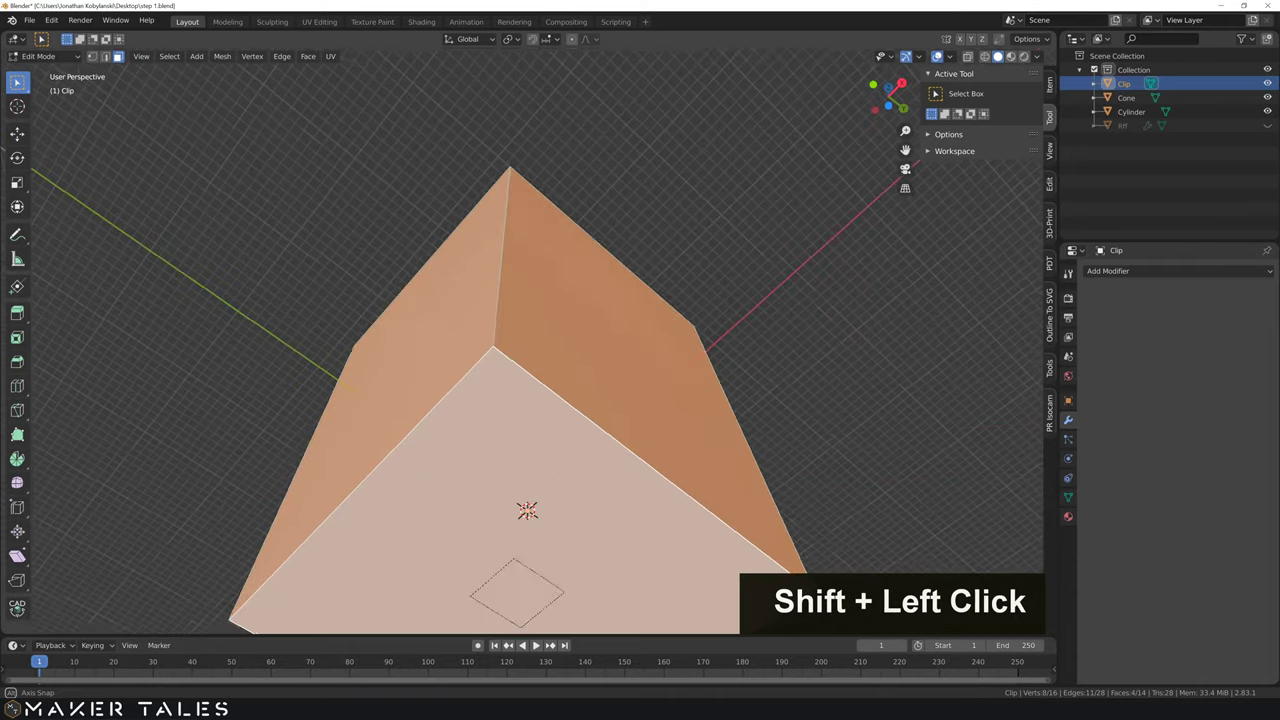
scroll(538, 418, down, 5)
middle_drag(538, 420, 542, 400)
scroll(542, 400, up, 3)
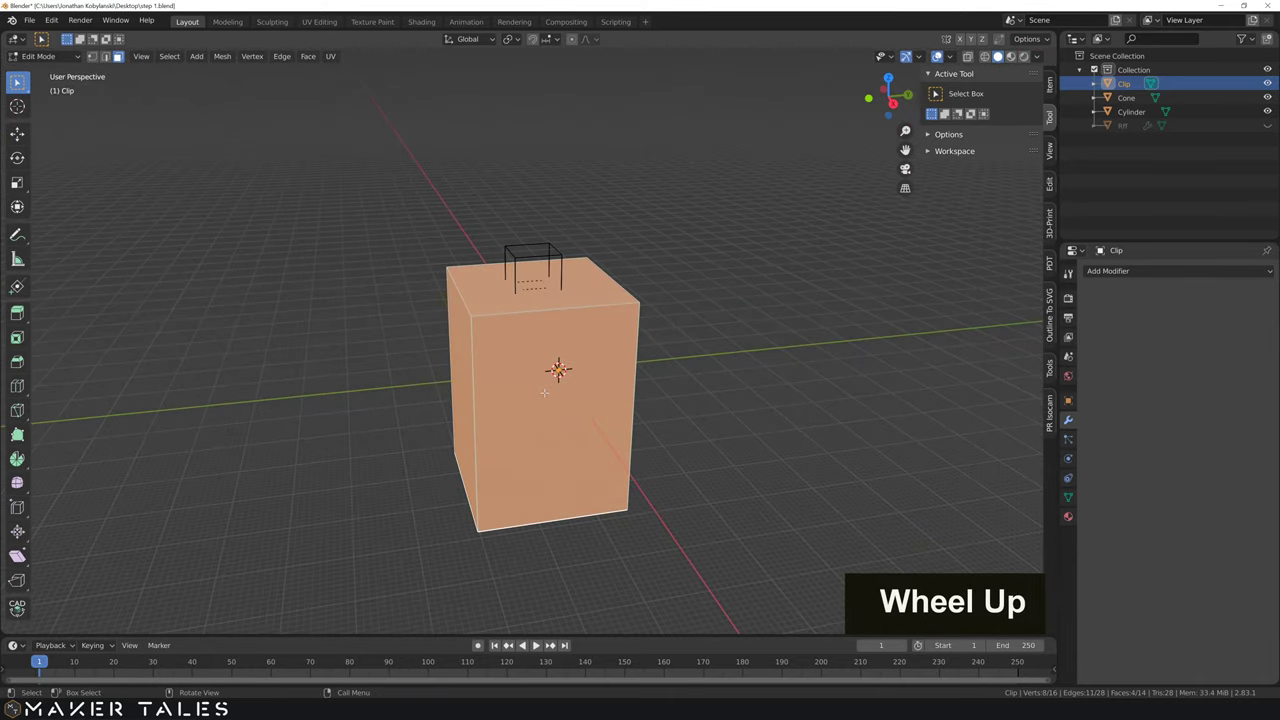
key(shift+d)
right_click(544, 392)
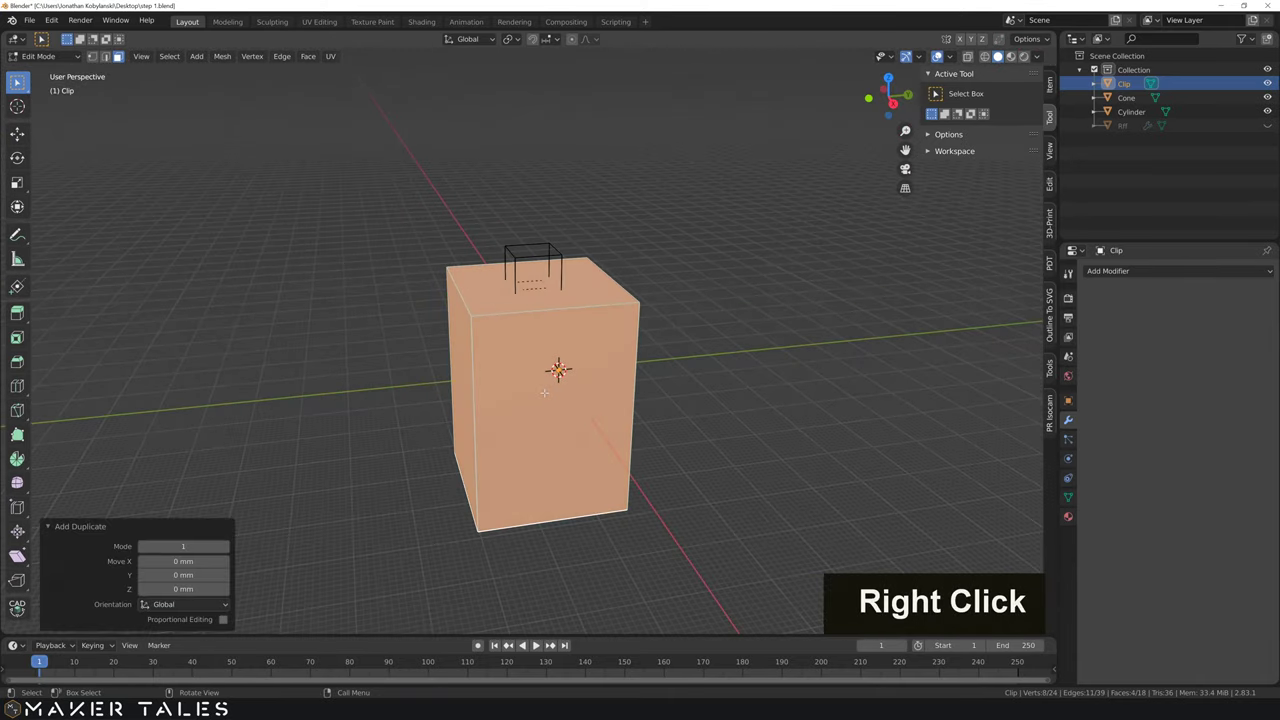
Step: Separate the duplicated outer faces of Clip into their own object and return to Object Mode
key(p)
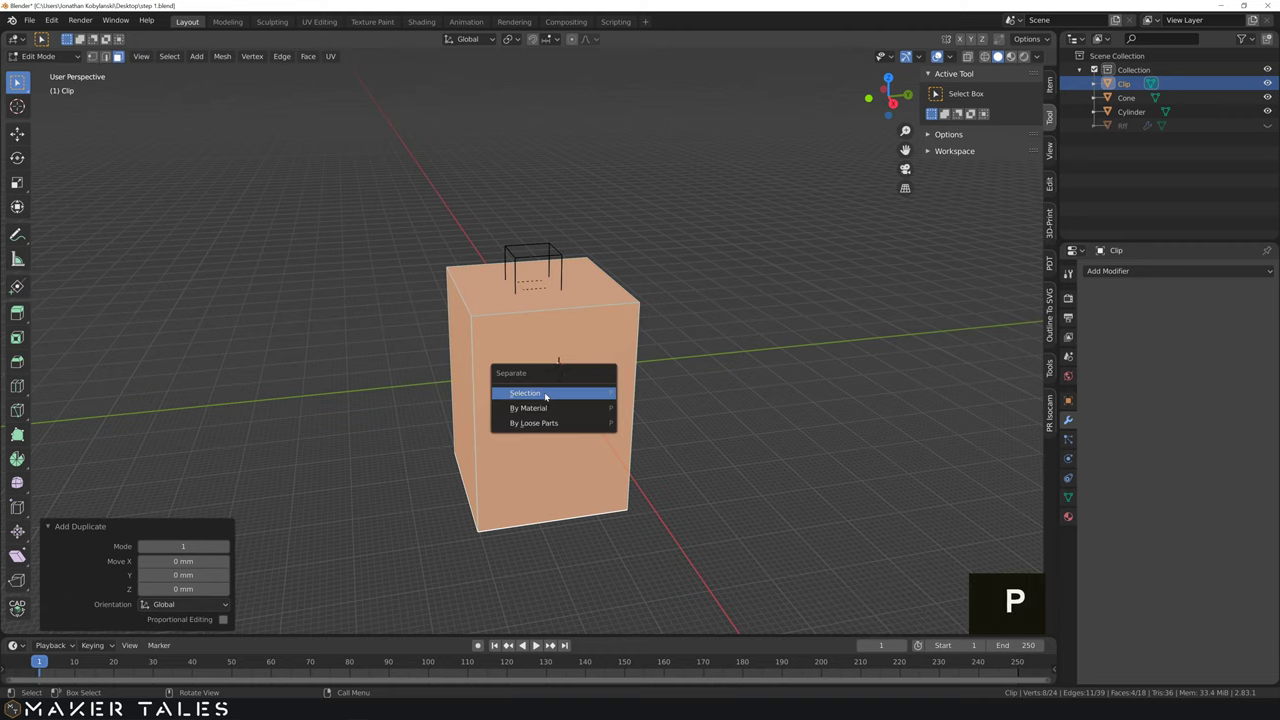
click(545, 394)
middle_drag(545, 394, 480, 299)
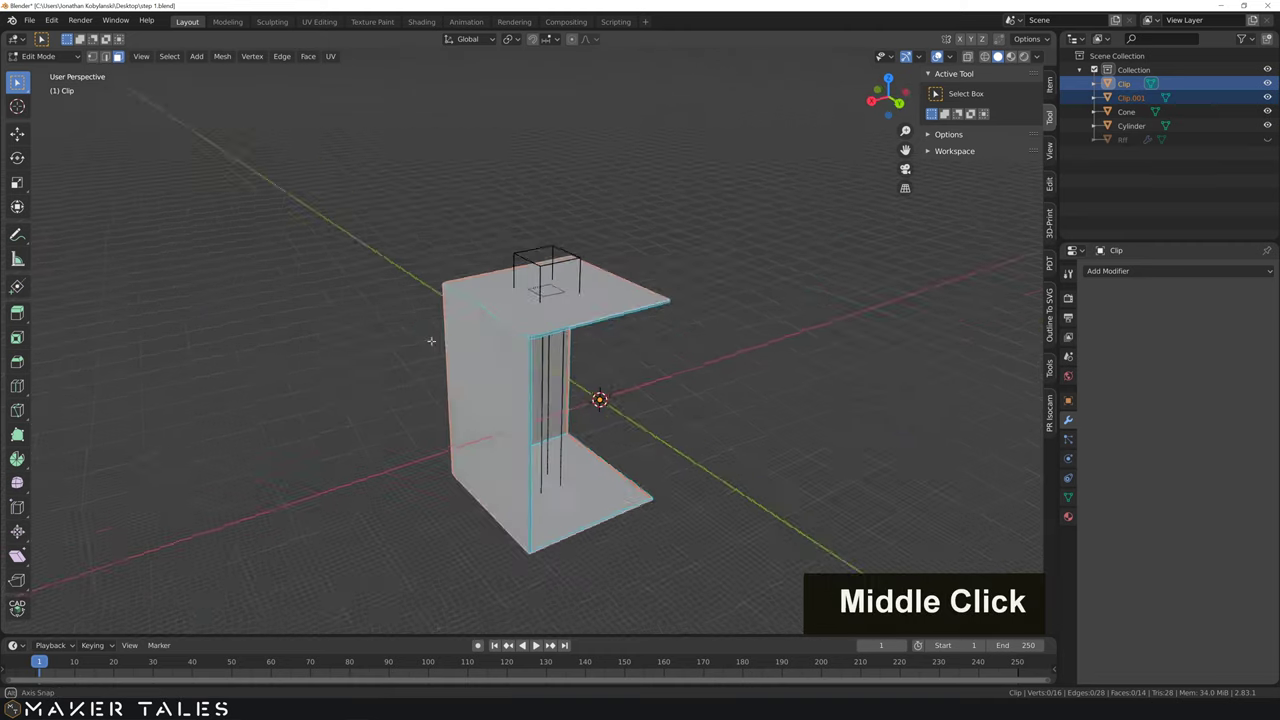
scroll(480, 299, down, 1)
key(Tab)
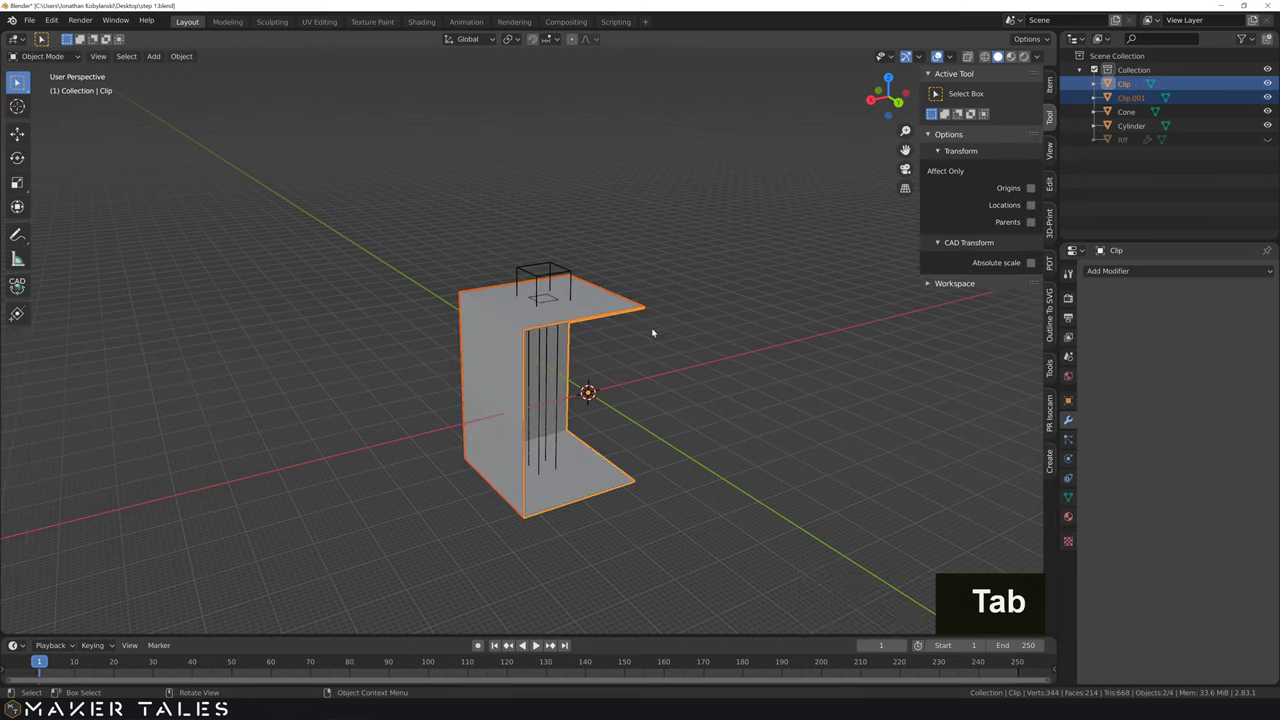
Step: Rename the original thin-walled Clip object to "spacer" and hide it in the viewport
scroll(651, 334, up, 3)
click(740, 351)
middle_drag(740, 351, 797, 251)
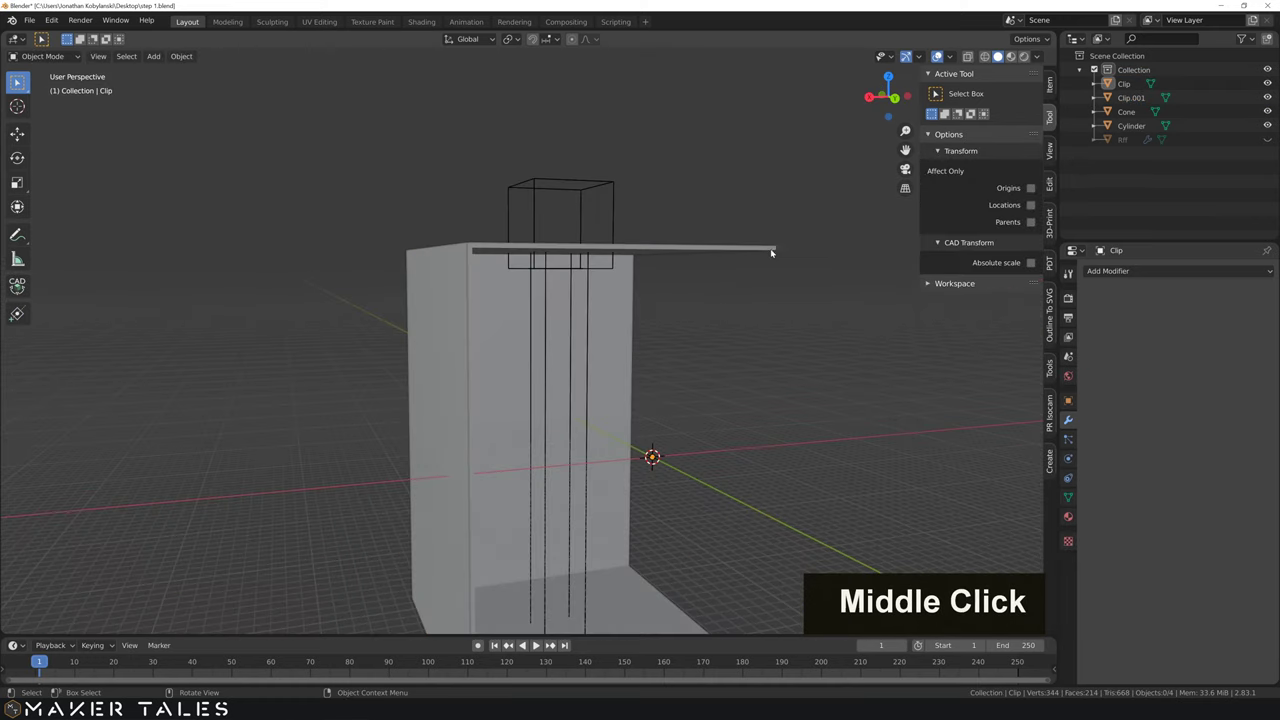
click(771, 253)
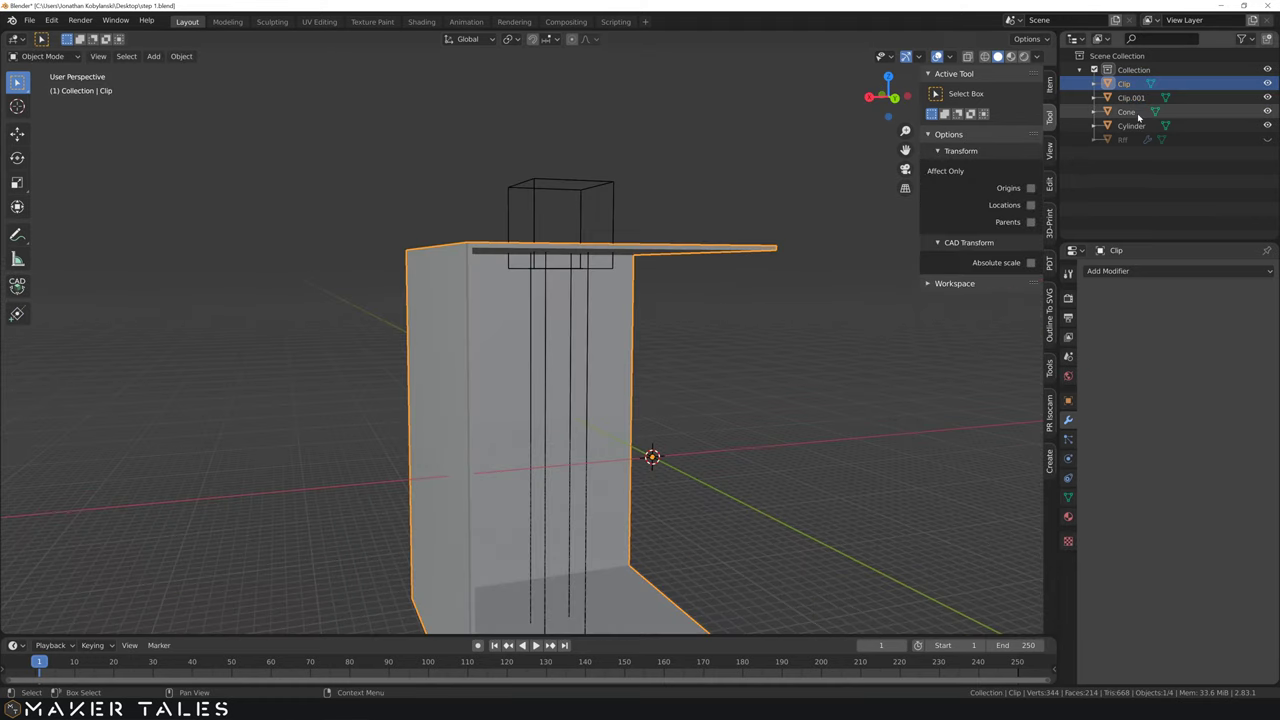
key(F2)
text(spacer)
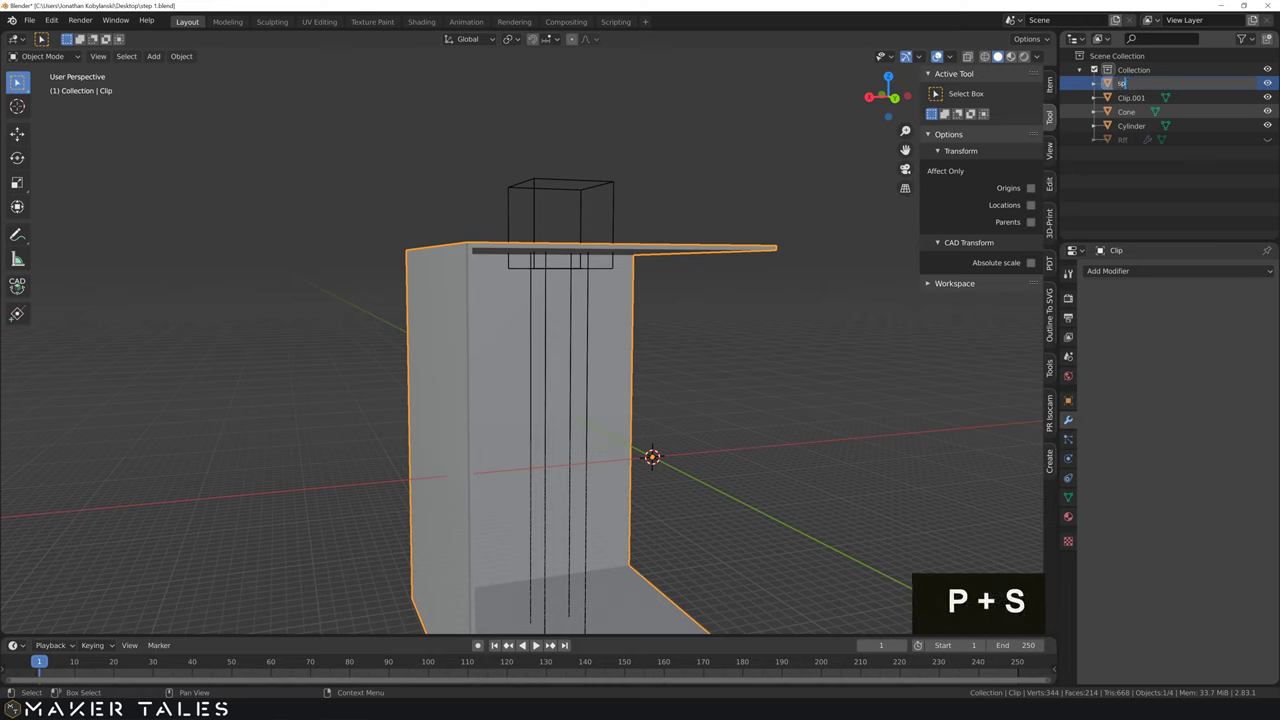
key(Return)
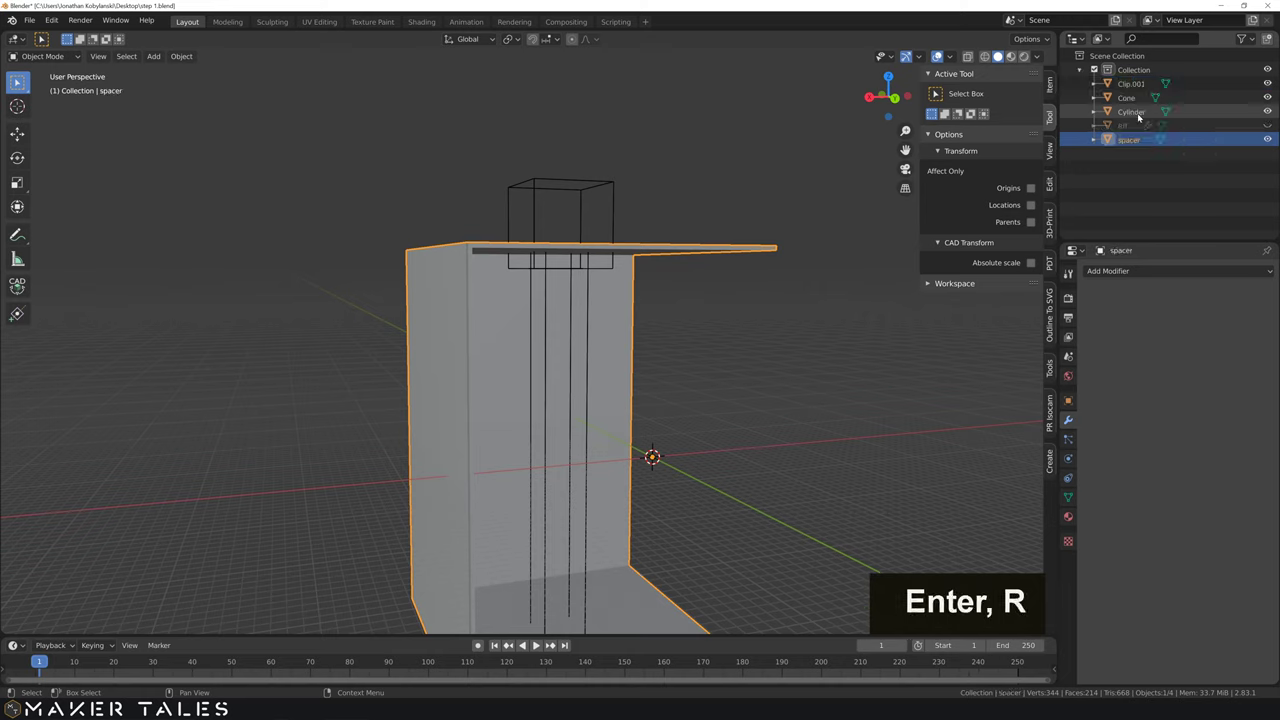
click(1267, 139)
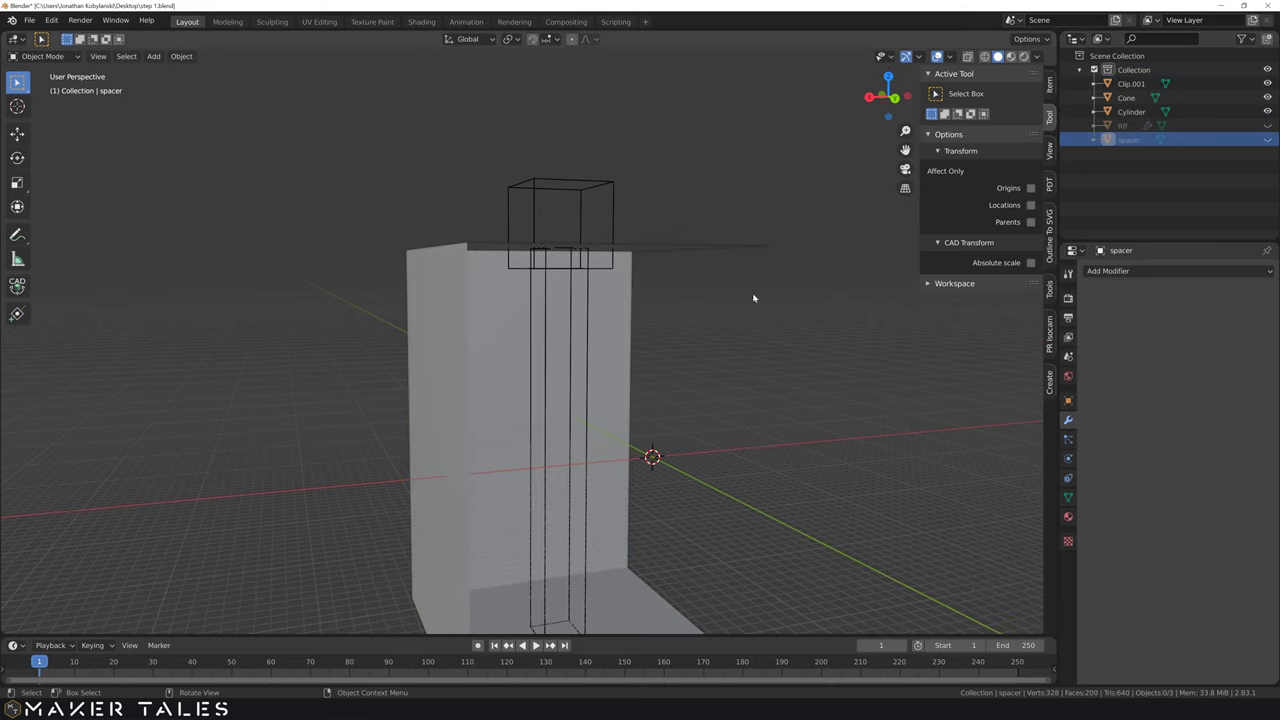
Step: Add a Solidify modifier to Clip.001 with a thickness of 3 mm
middle_drag(826, 369, 731, 371)
click(645, 316)
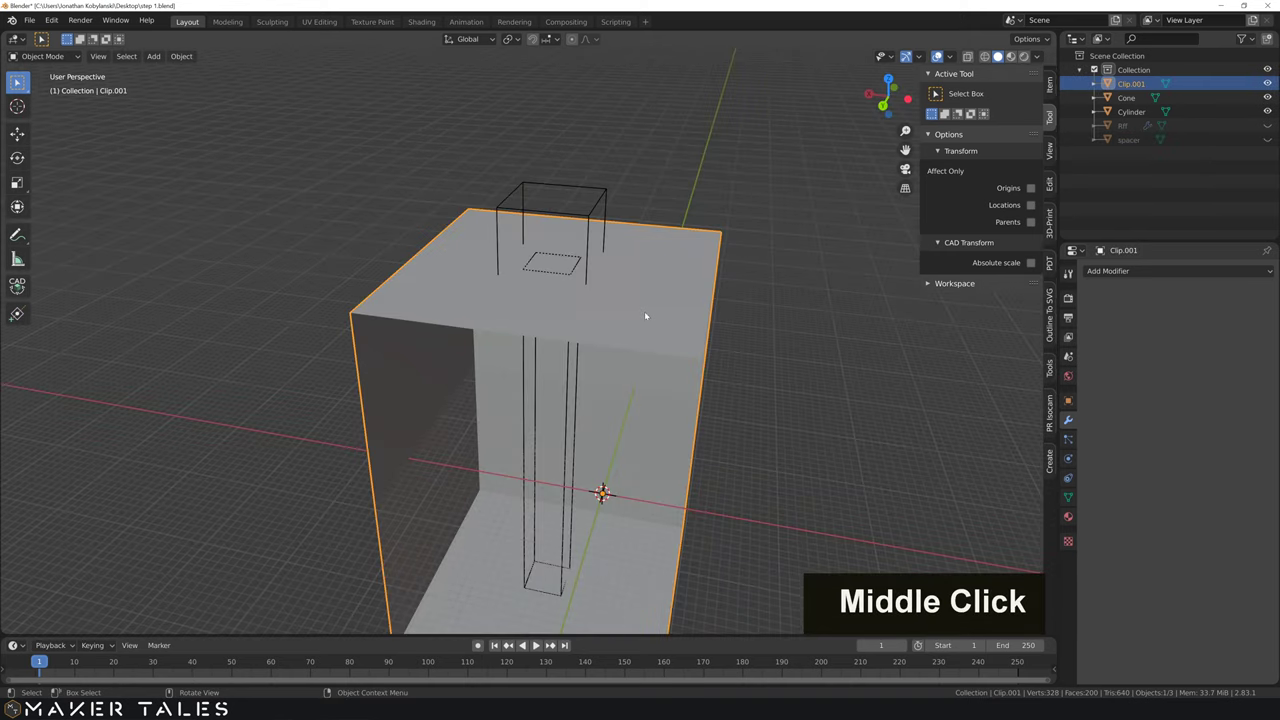
middle_drag(645, 316, 686, 310)
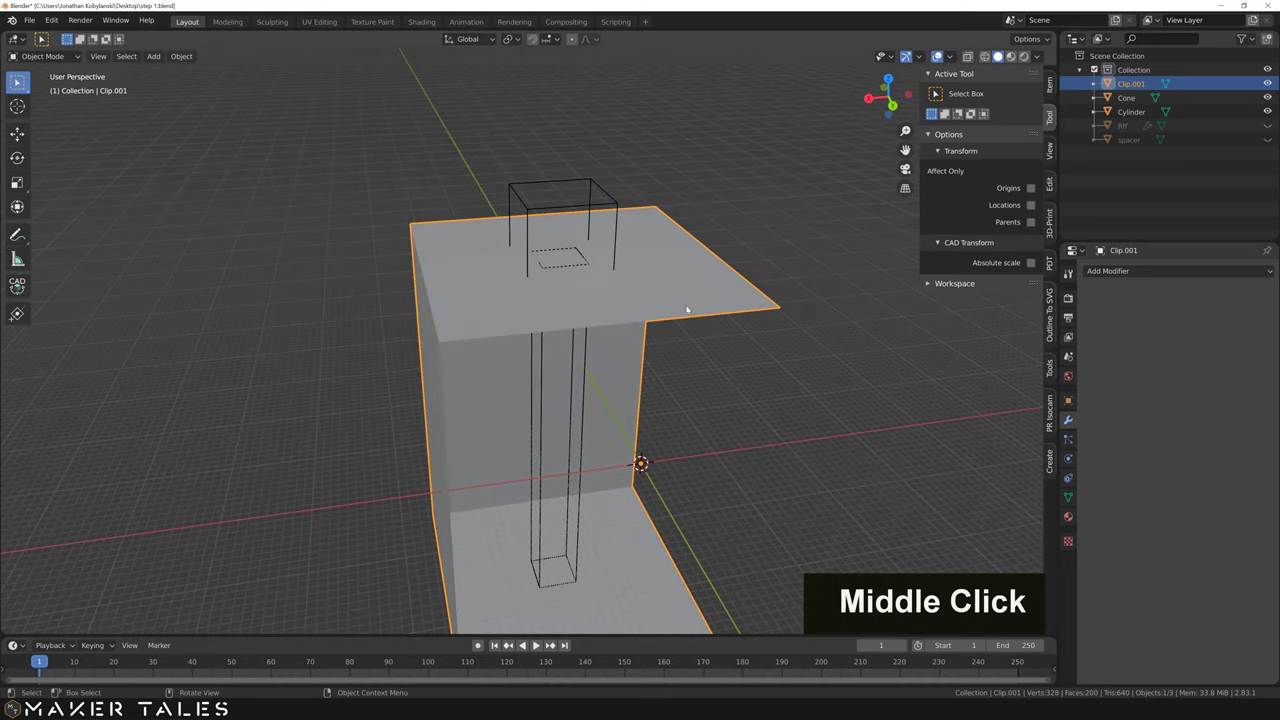
middle_drag(877, 221, 786, 297)
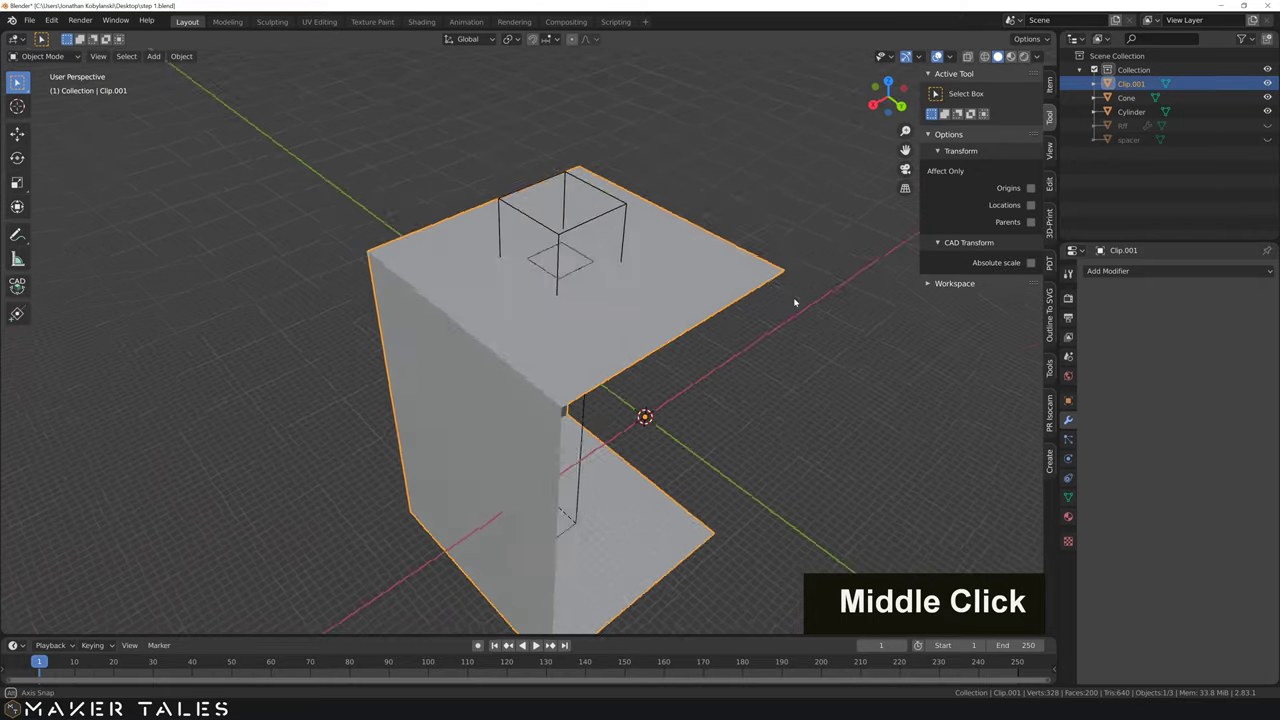
scroll(728, 291, down, 2)
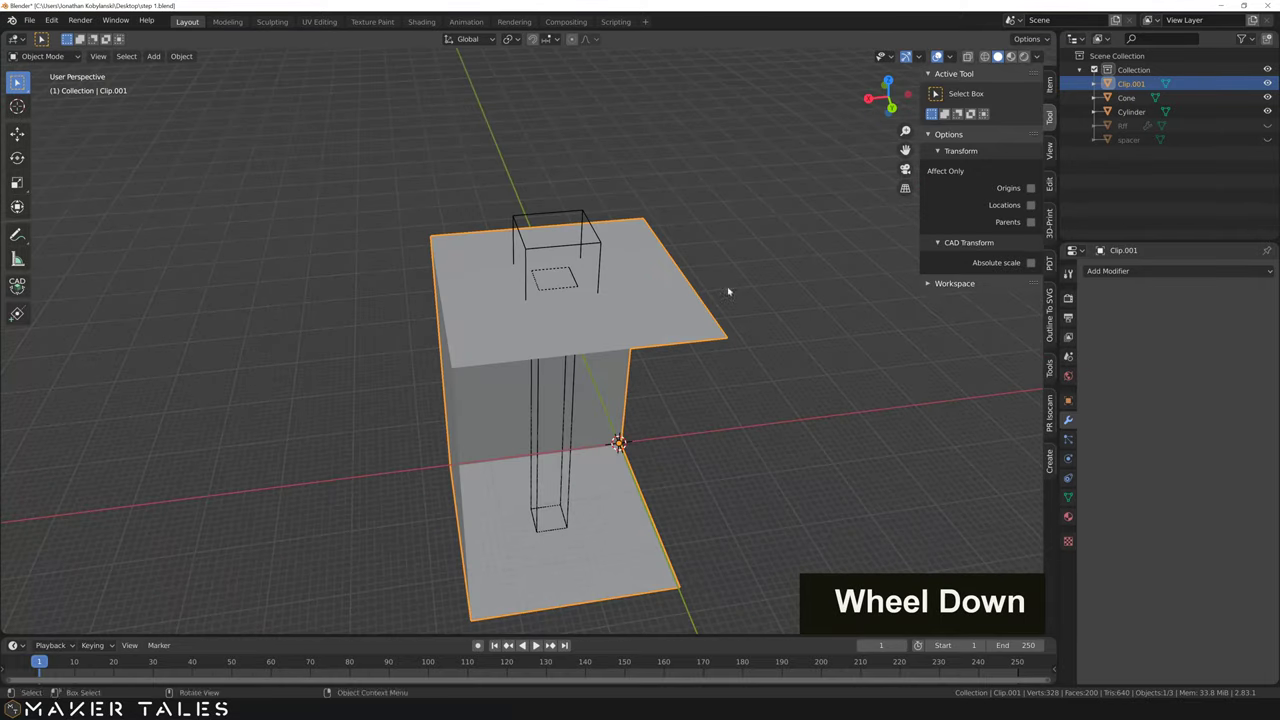
click(1146, 273)
click(1015, 483)
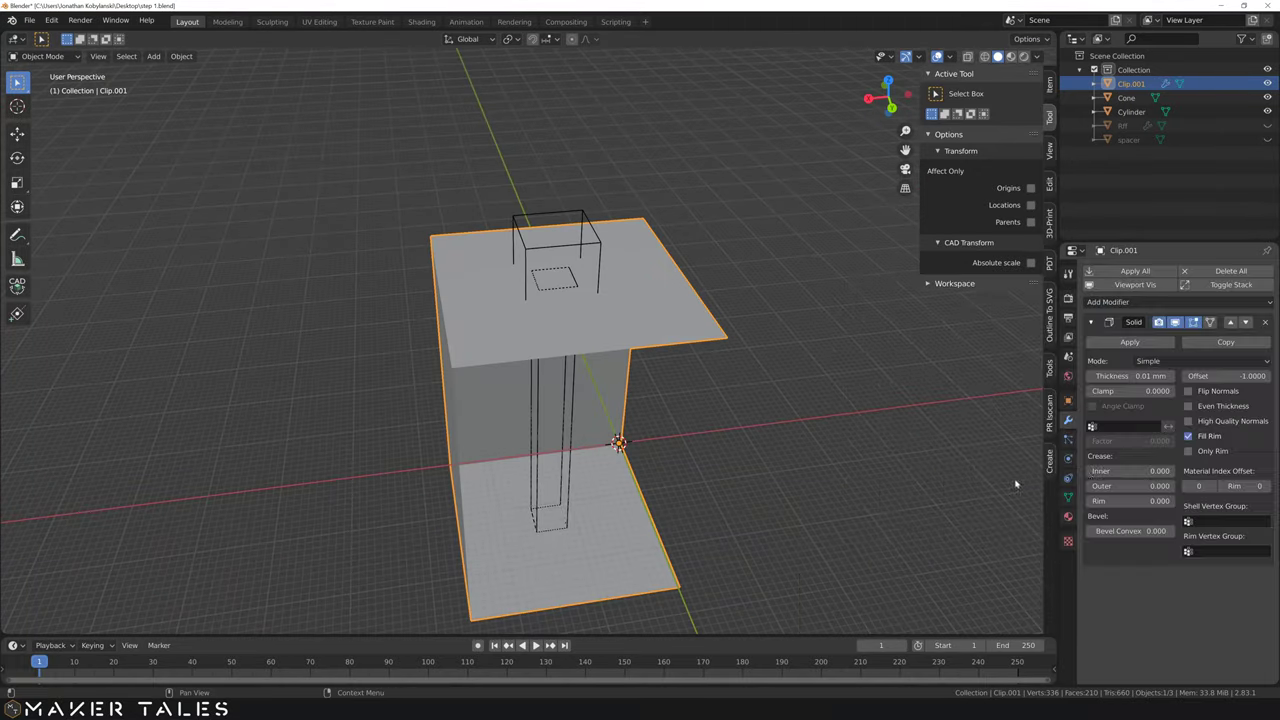
click(1133, 377)
text(3)
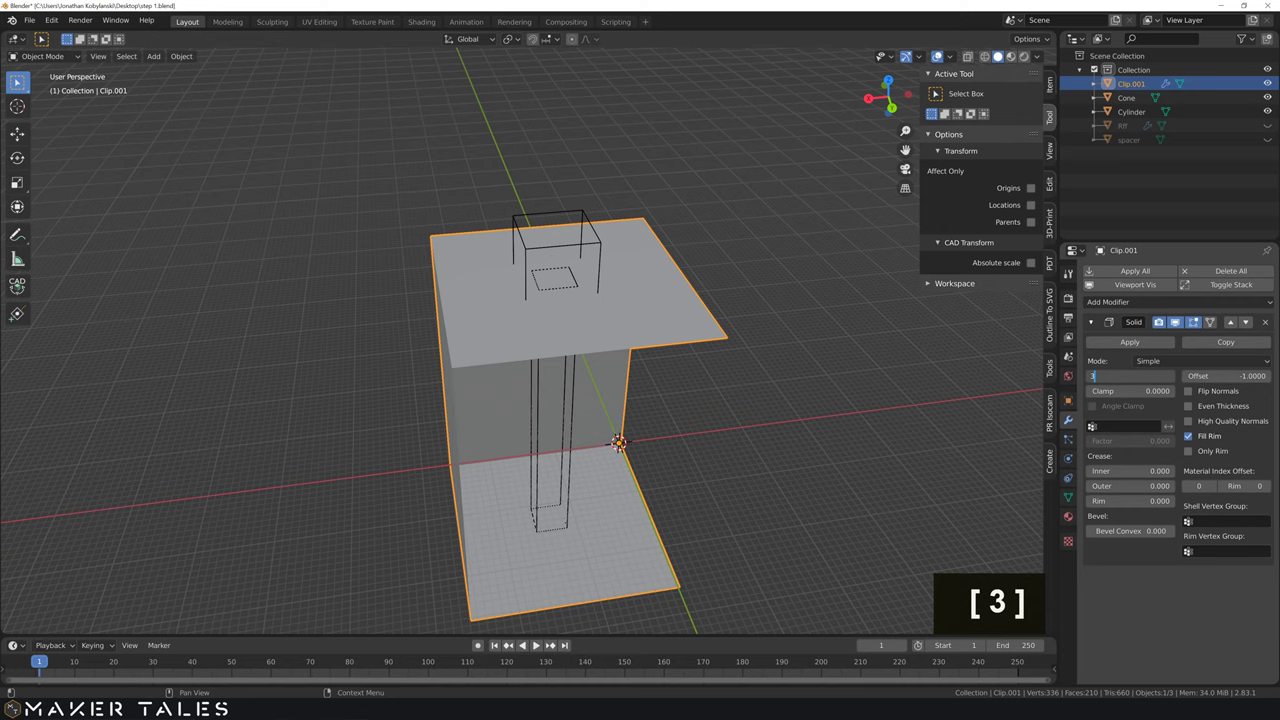
key(Return)
Step: Set the Solidify offset to 1, enable Even Thickness and High Quality Normals, and apply the modifier to Clip.001
drag(1216, 380, 1262, 377)
click(1188, 405)
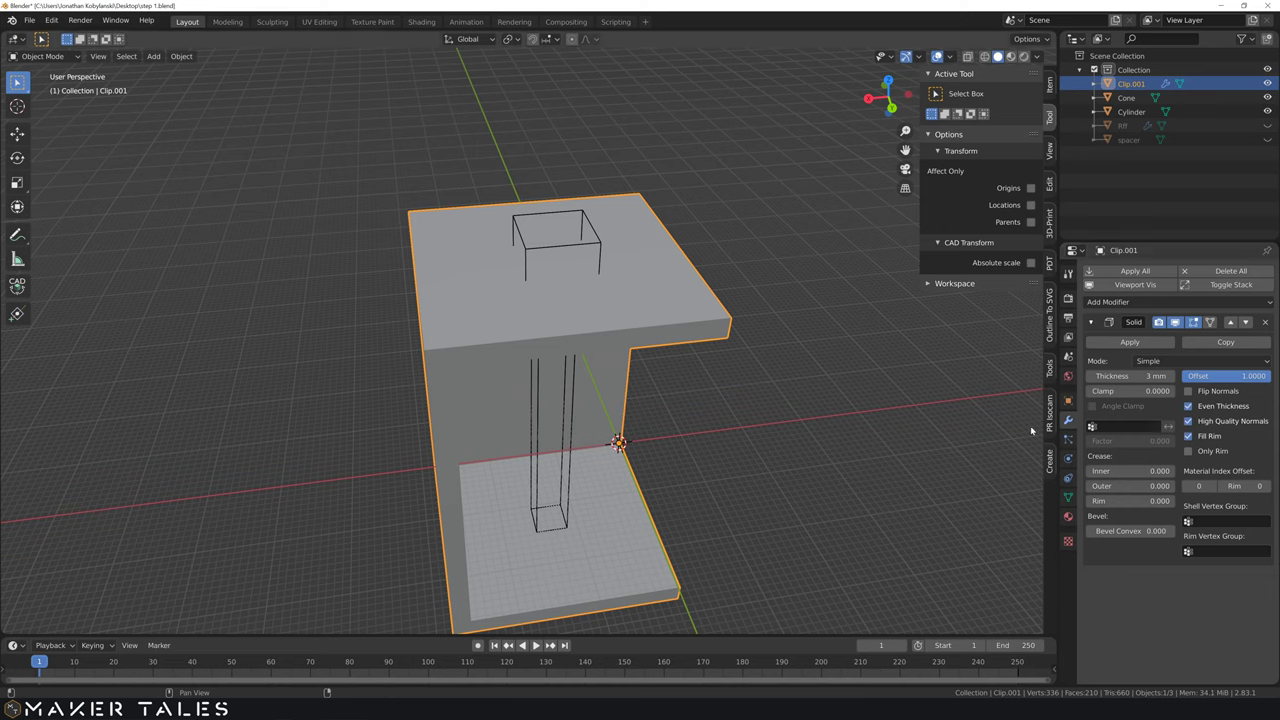
click(1114, 345)
Step: In Edit Mode, move Clip.001's outer top face by -1.8 mm along the Z axis
middle_drag(866, 384, 631, 282)
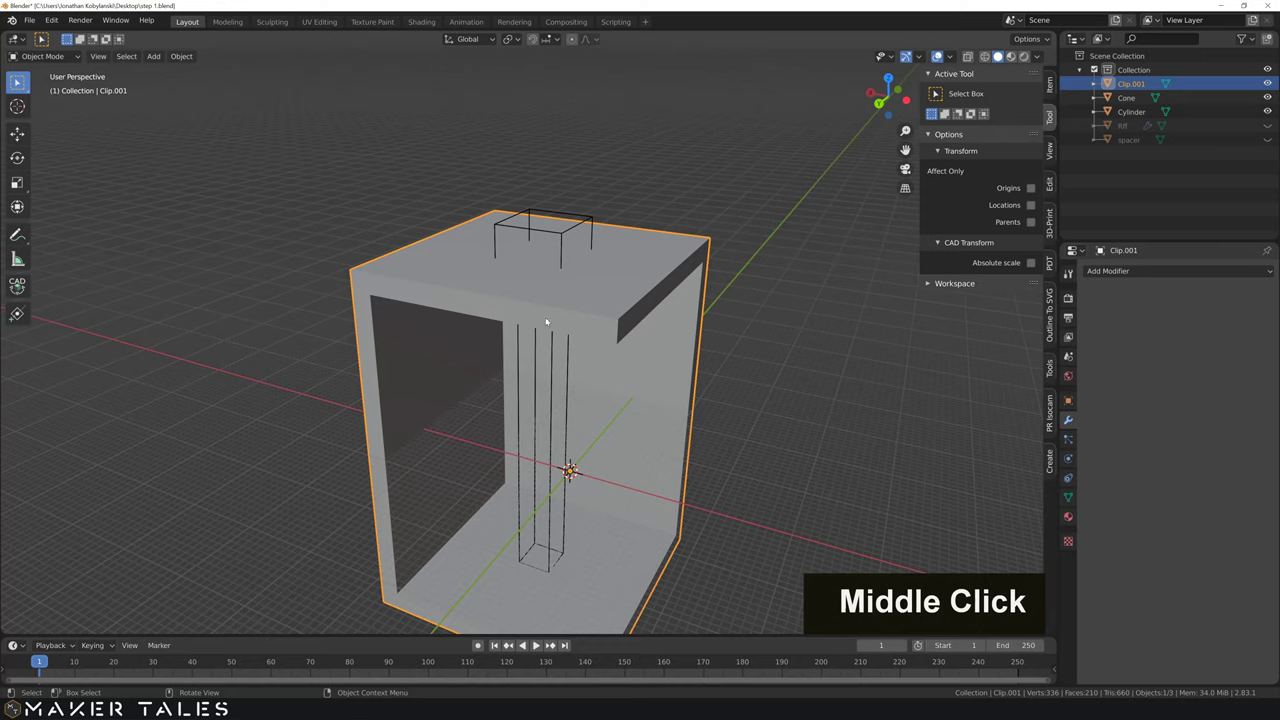
middle_drag(553, 318, 543, 266)
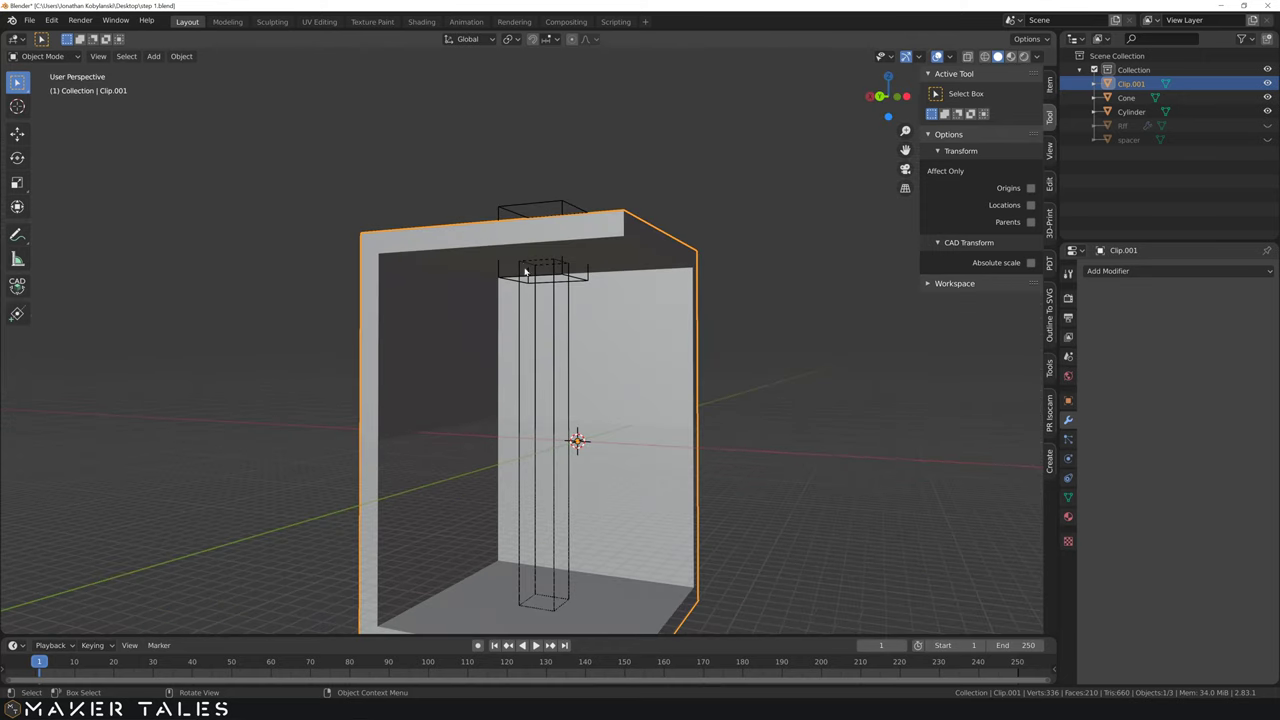
middle_drag(549, 266, 555, 289)
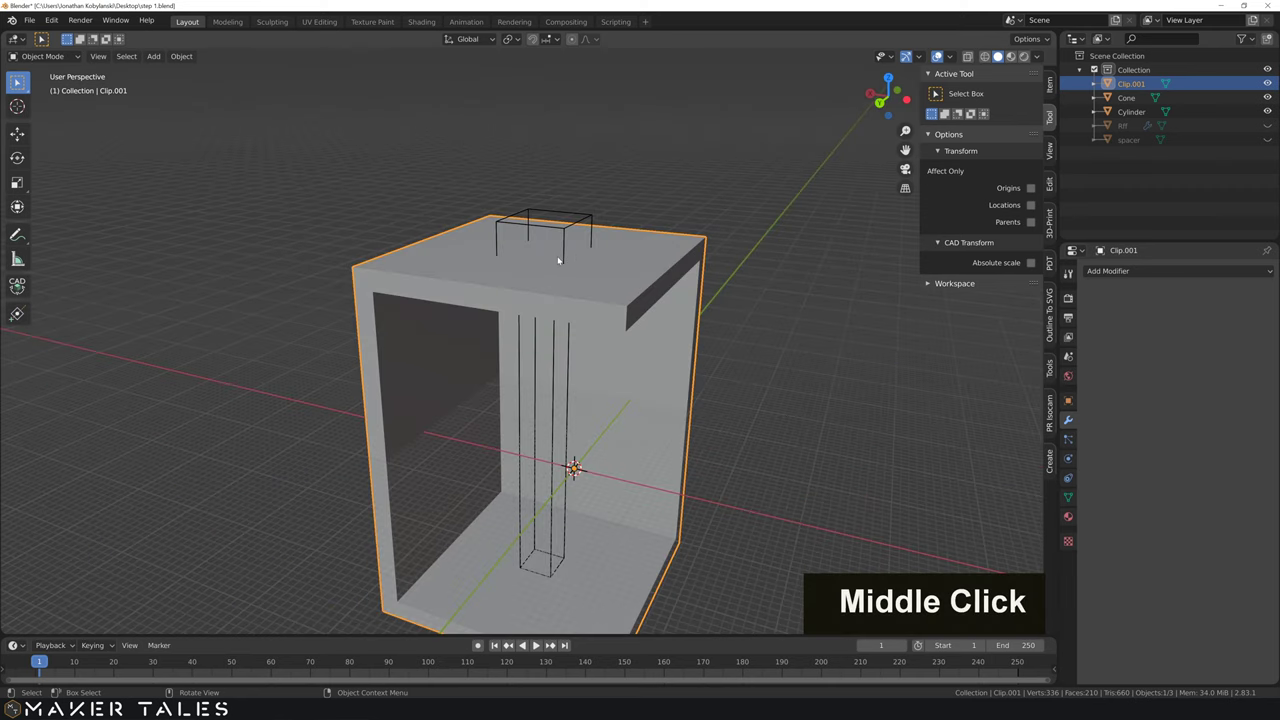
key(Tab)
click(589, 260)
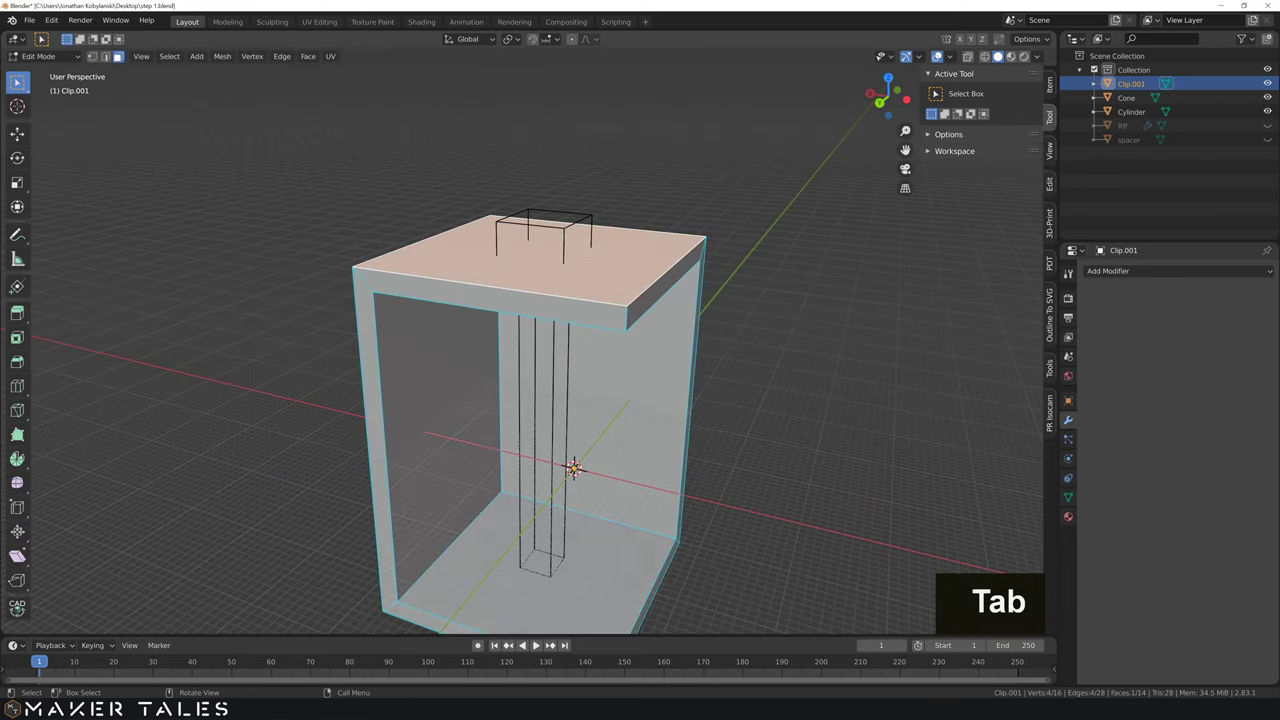
key(g)
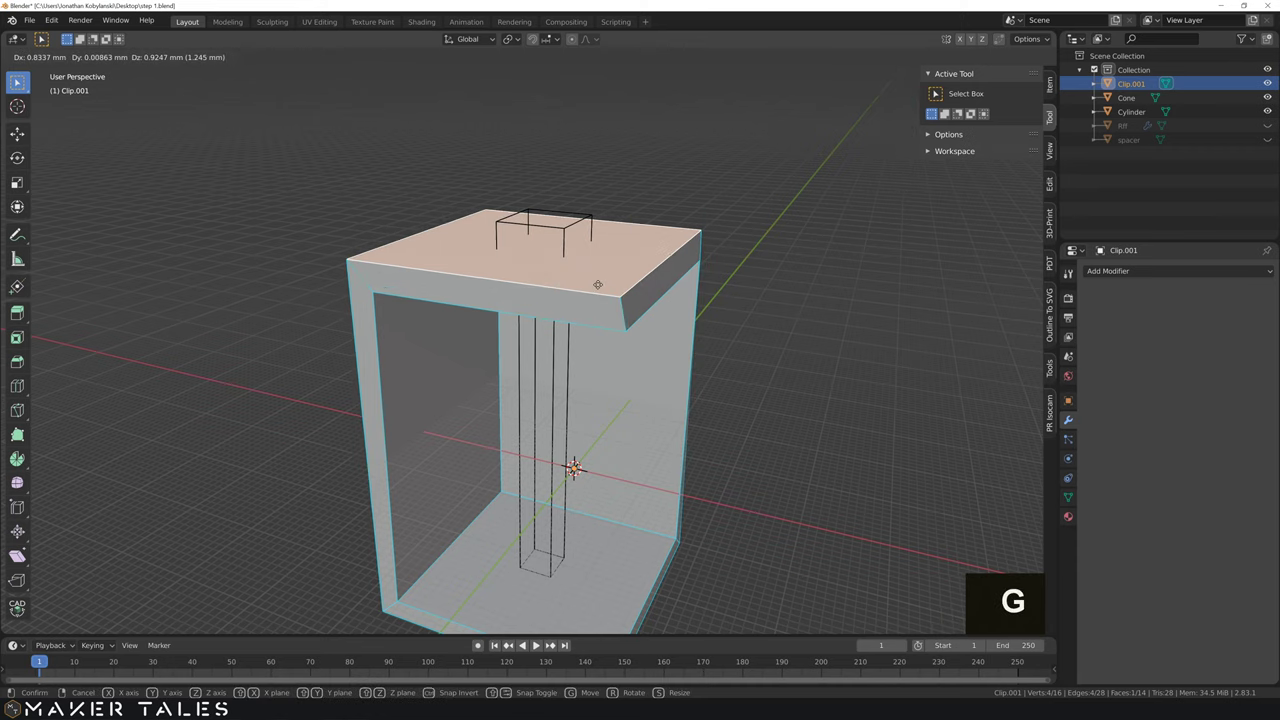
key(z)
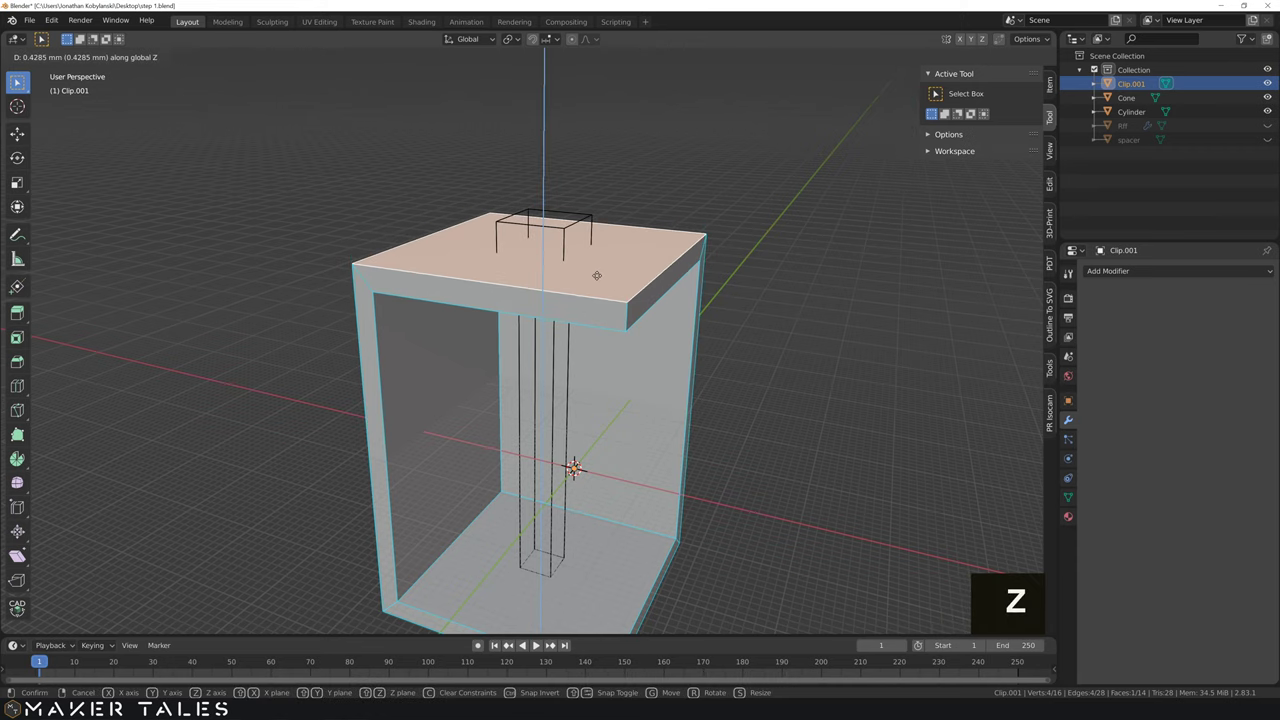
key(minus)
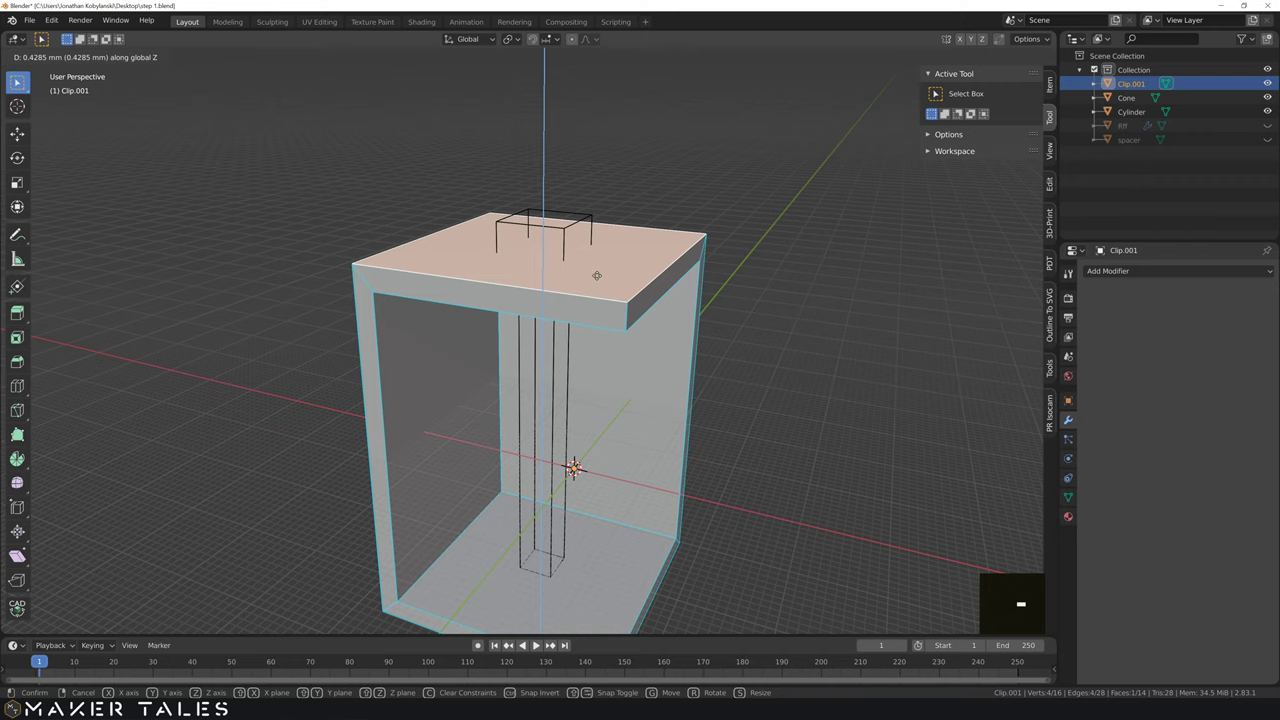
key(1)
key(period)
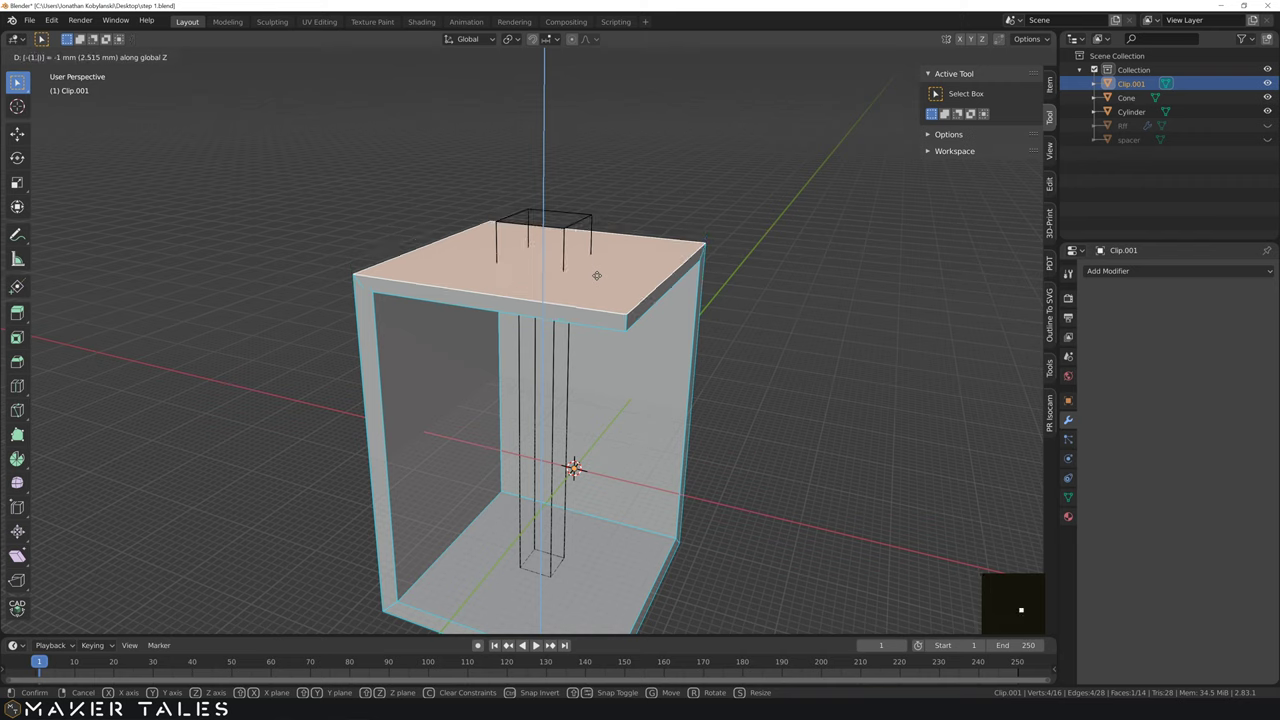
key(8)
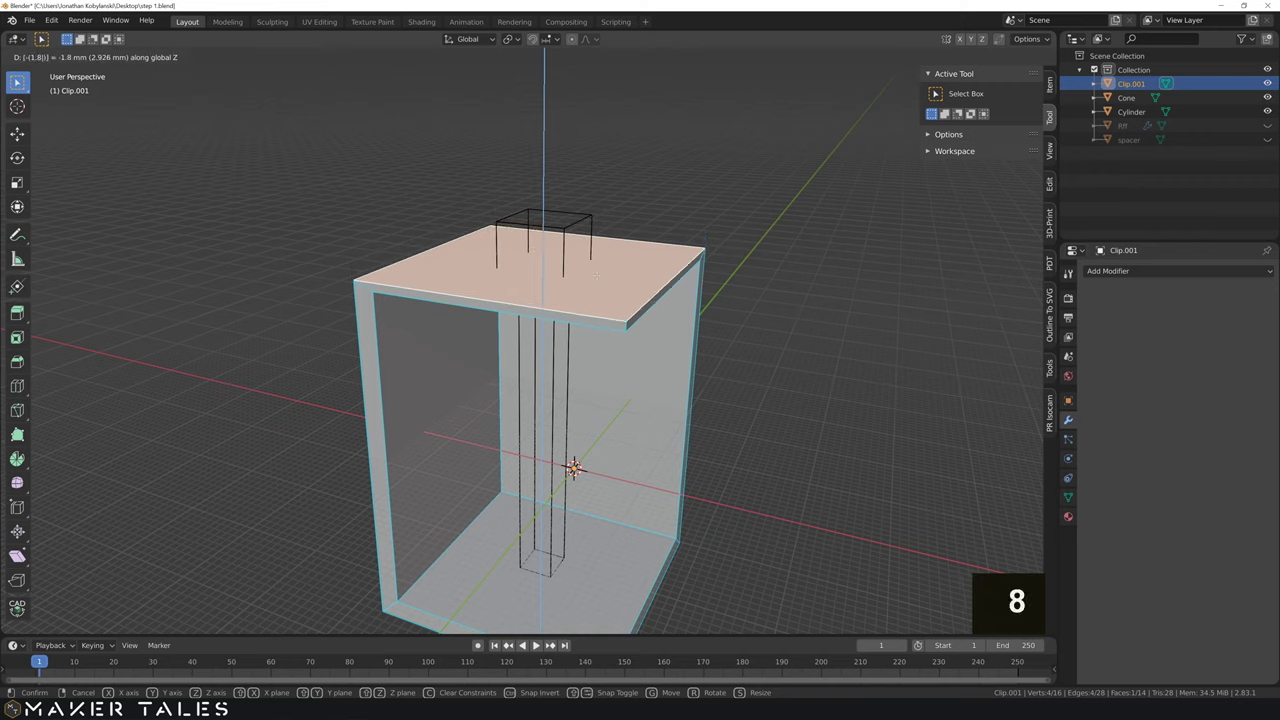
key(Return)
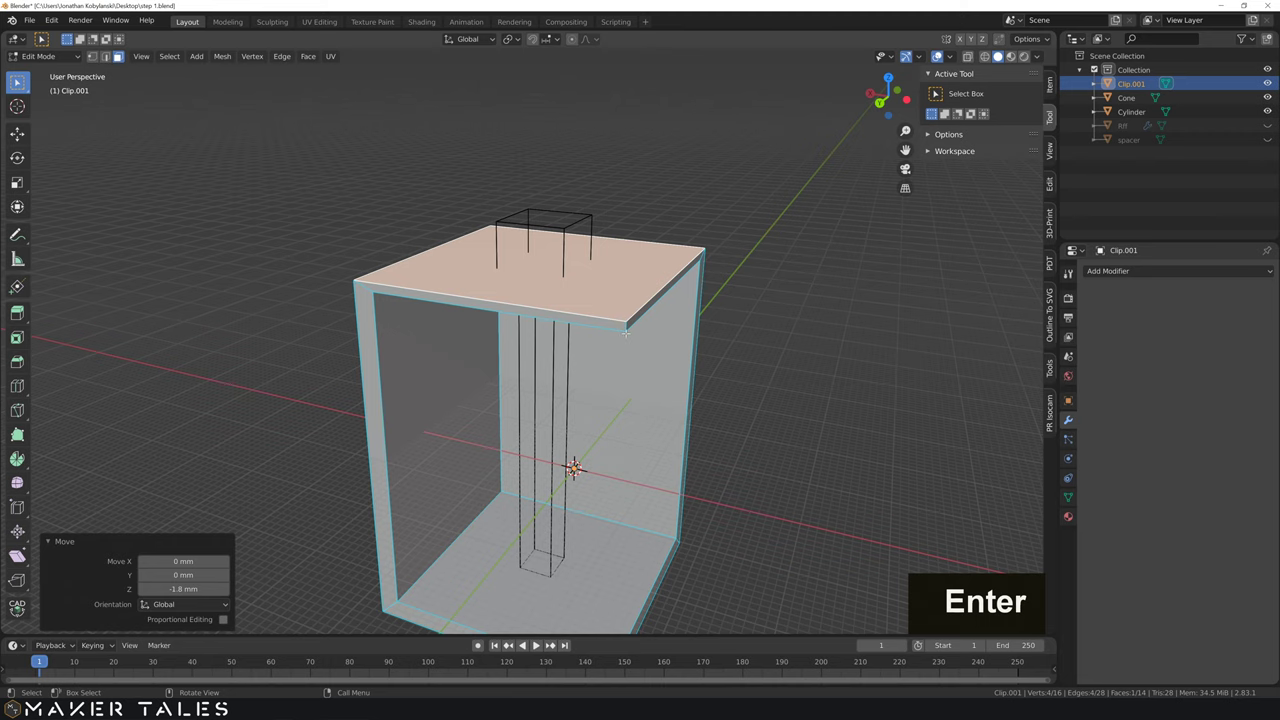
Step: Measure the top wall's thickness at its open corner with vertex snapping, remove the measurement, and return to Object Mode
scroll(625, 333, up, 3)
key(1)
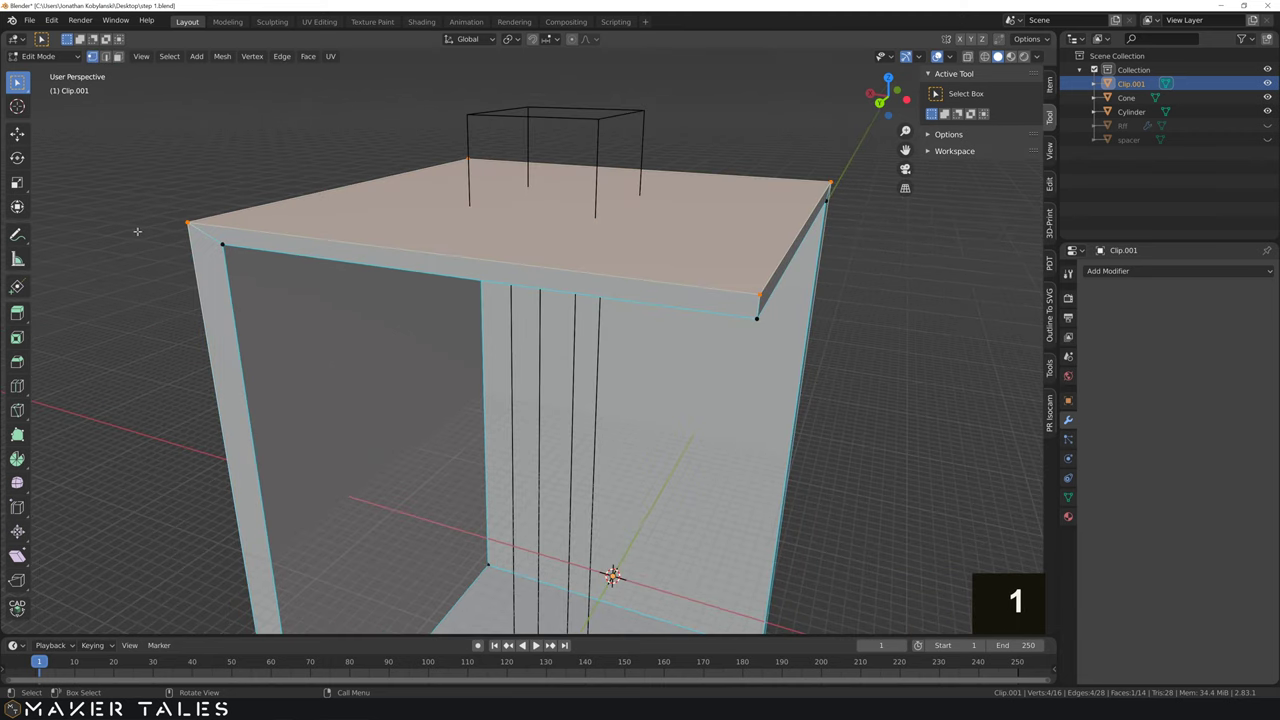
click(16, 259)
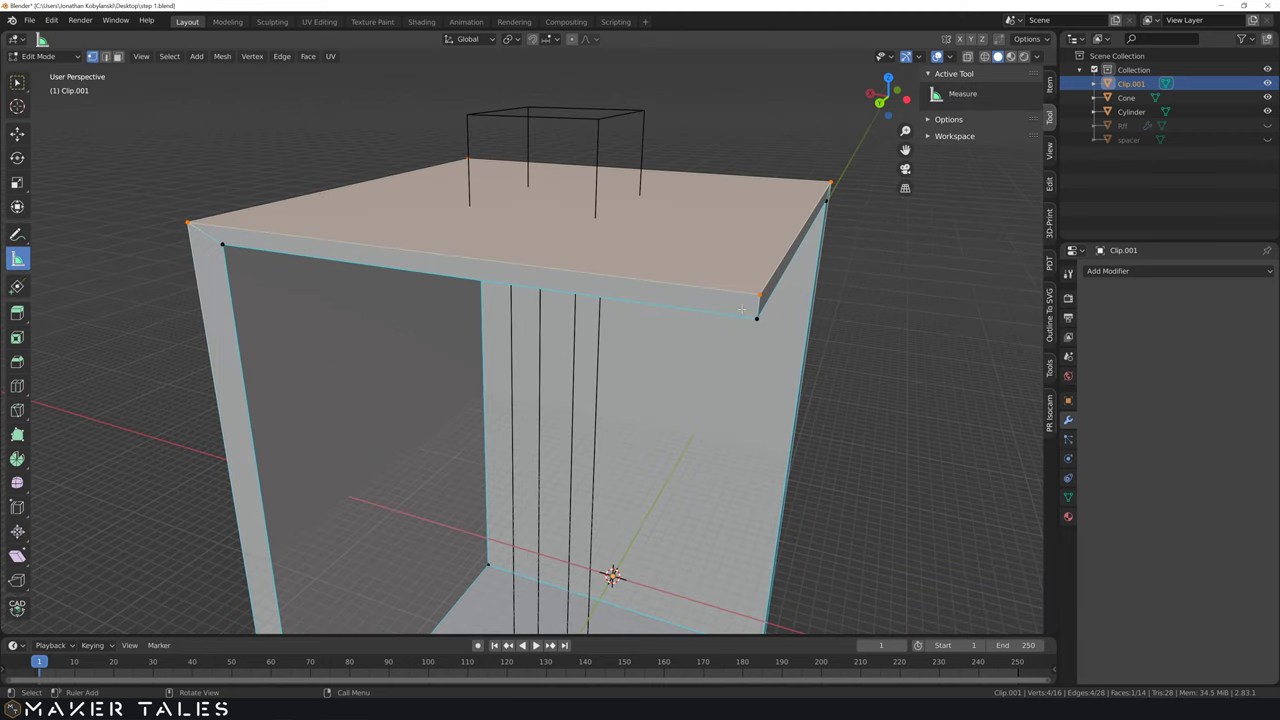
click(556, 39)
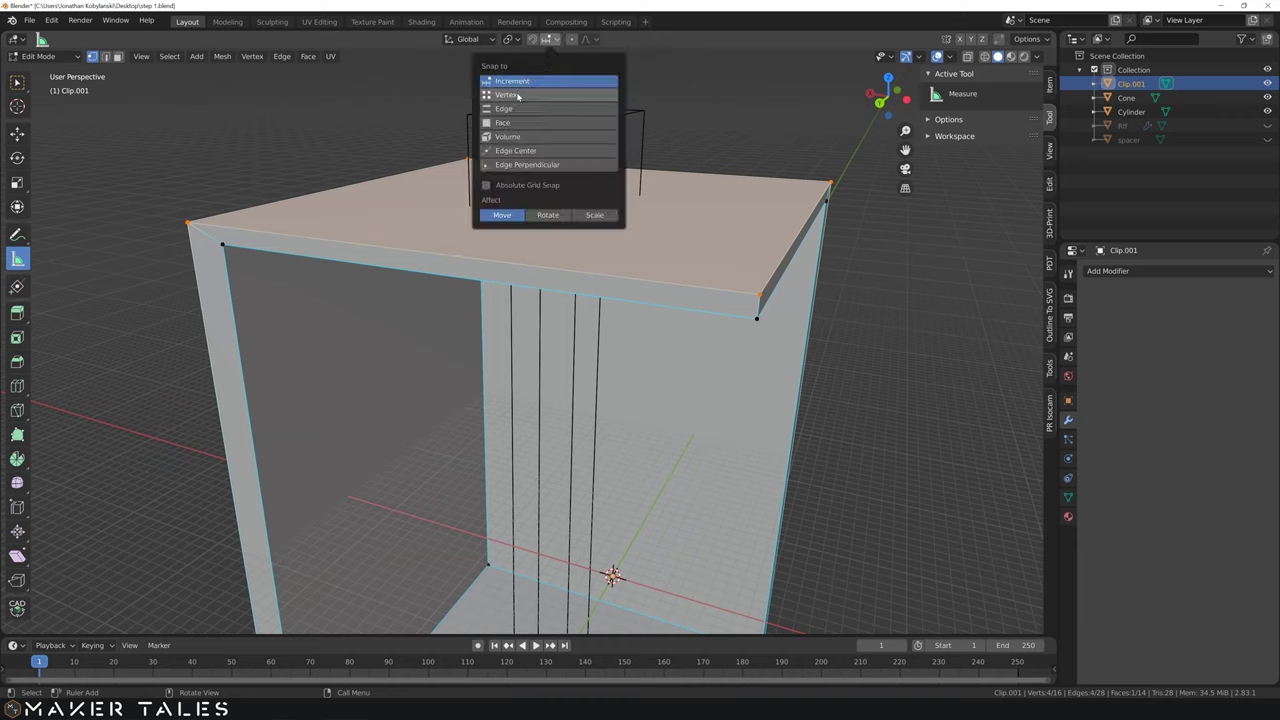
click(518, 95)
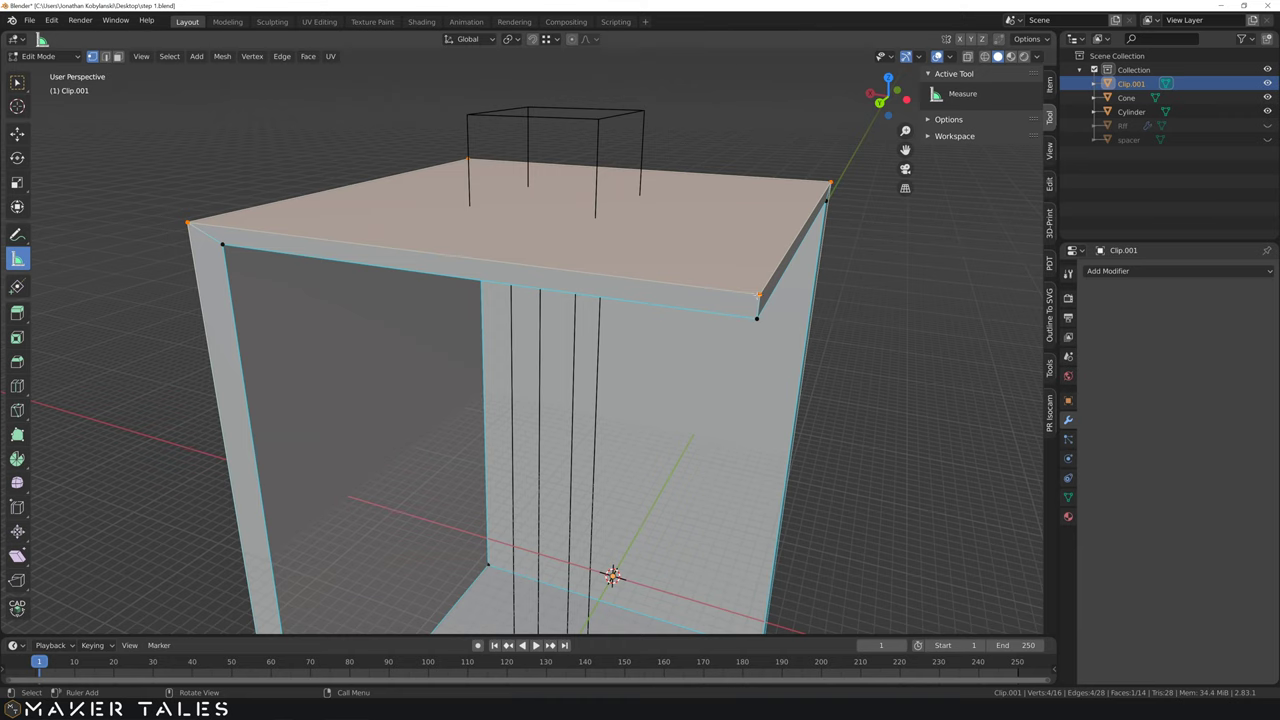
ctrl+drag(760, 295, 756, 318)
key(x)
click(17, 82)
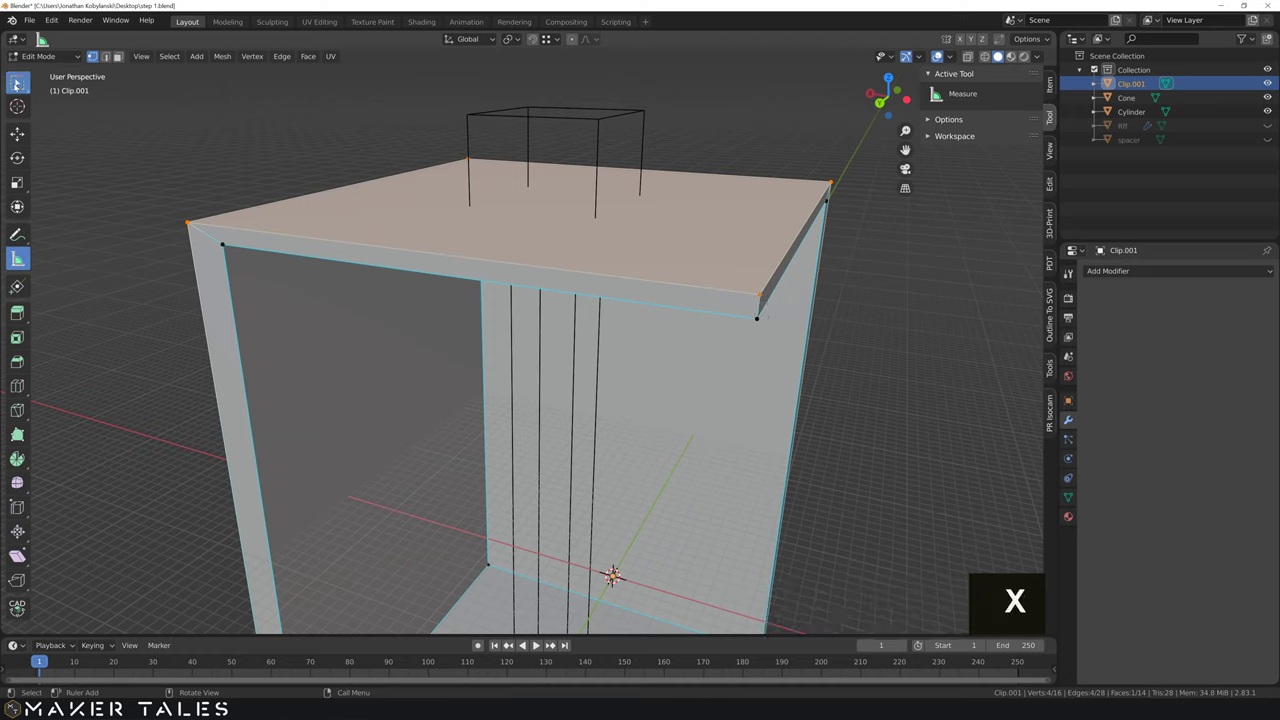
key(Tab)
Step: Select the Cylinder and Cone objects of the countersunk hole and duplicate both in place
scroll(450, 275, down, 6)
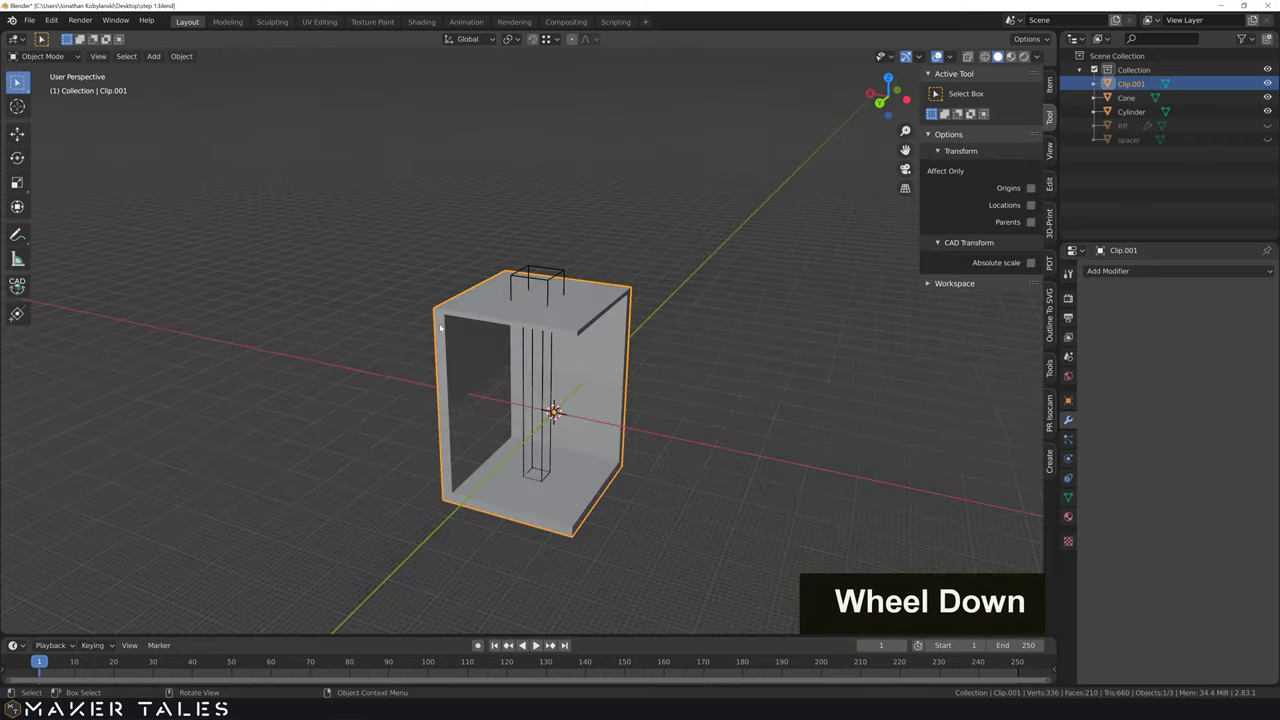
middle_drag(449, 271, 504, 271)
scroll(530, 313, up, 3)
middle_drag(557, 306, 550, 257)
click(561, 268)
click(559, 291)
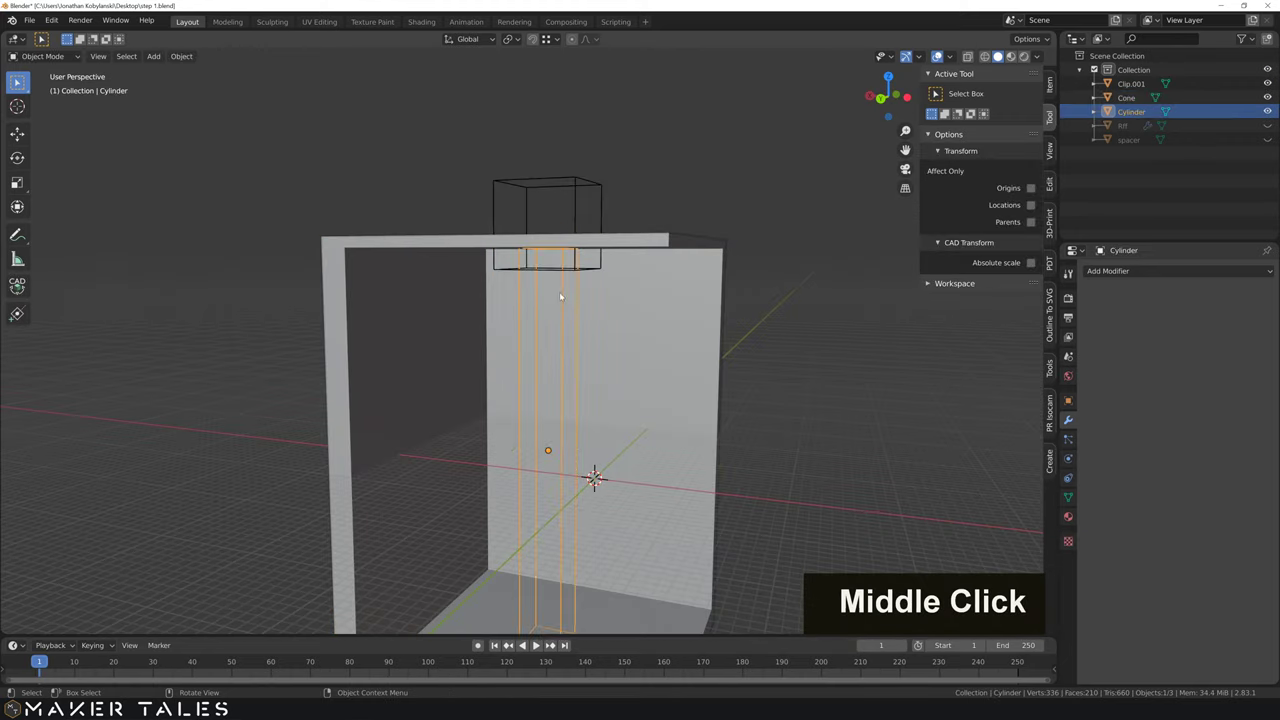
shift+click(495, 268)
middle_drag(495, 272, 537, 268)
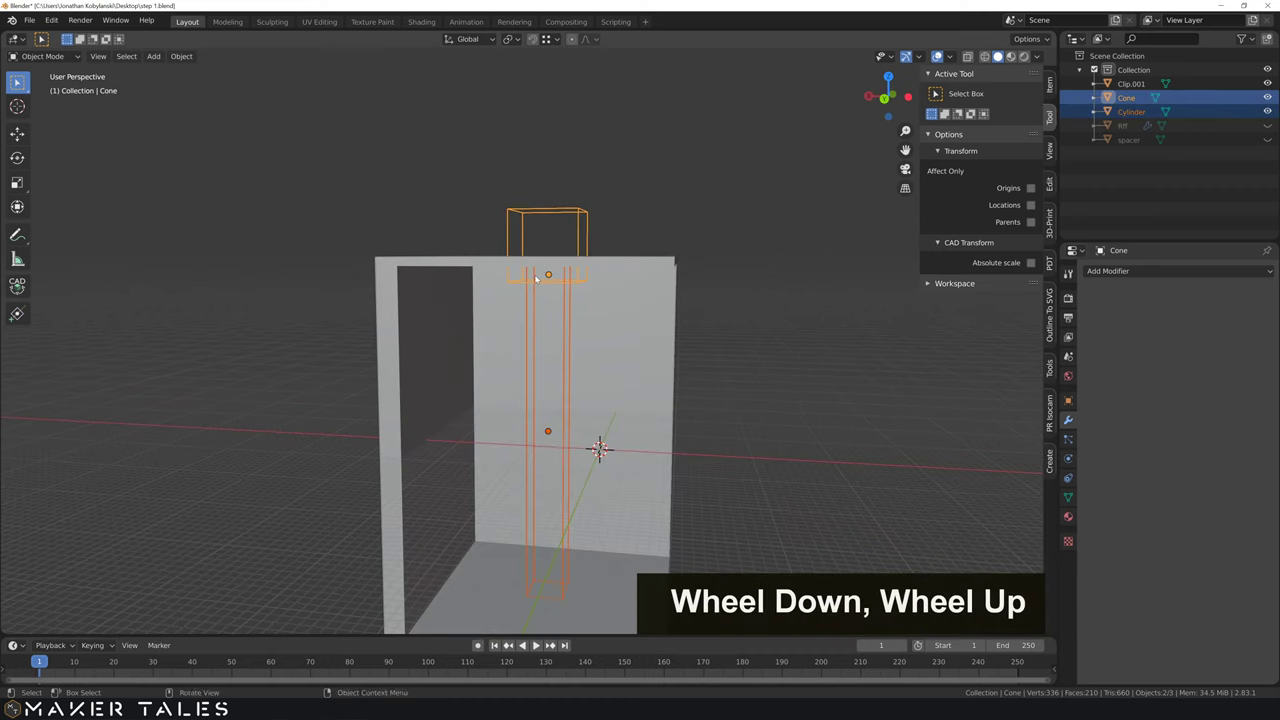
key(shift+d)
right_click(537, 268)
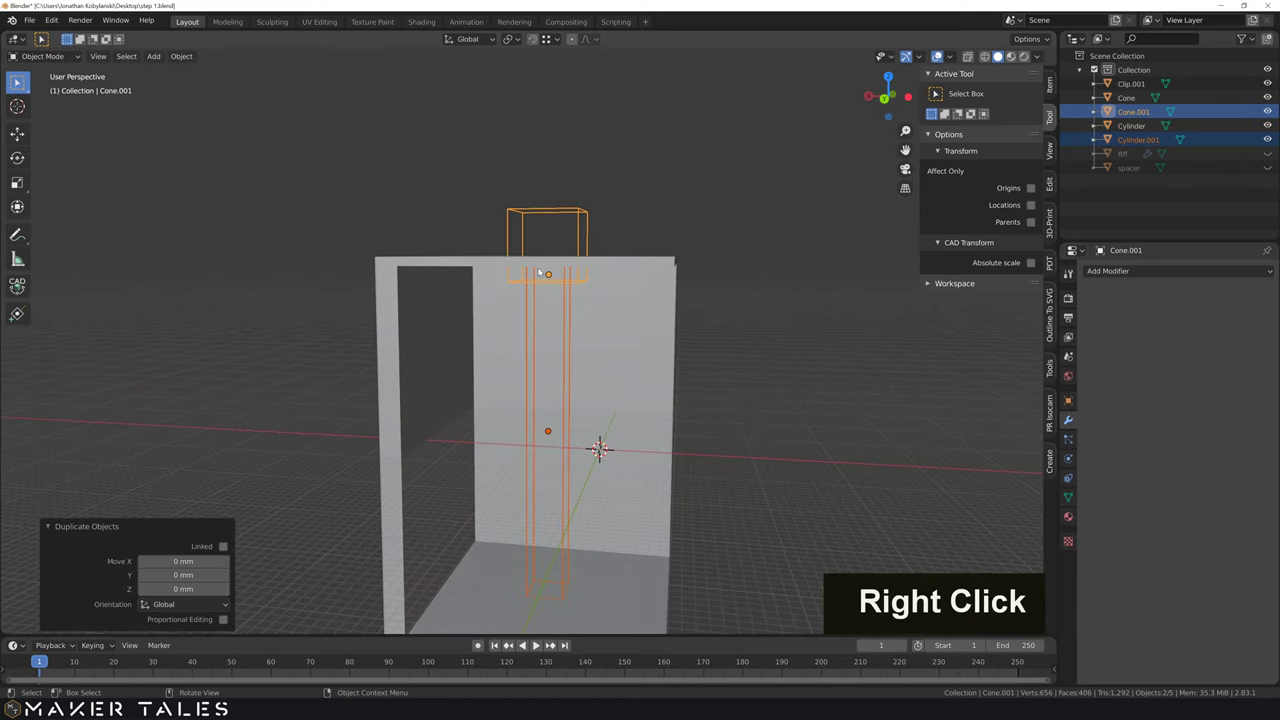
key(z)
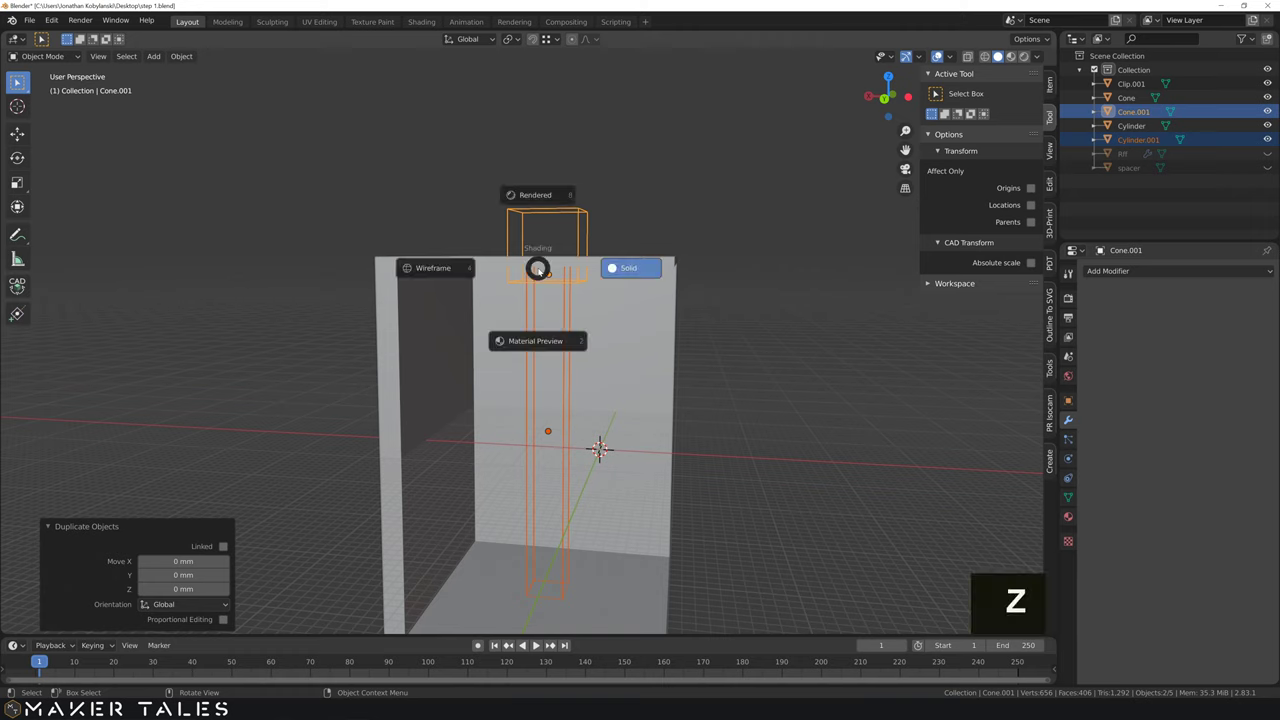
Step: Move the duplicated Cone.001 and Cylinder.001 about -48.77 mm along the Z axis to Clip.001's bottom wall
key(g)
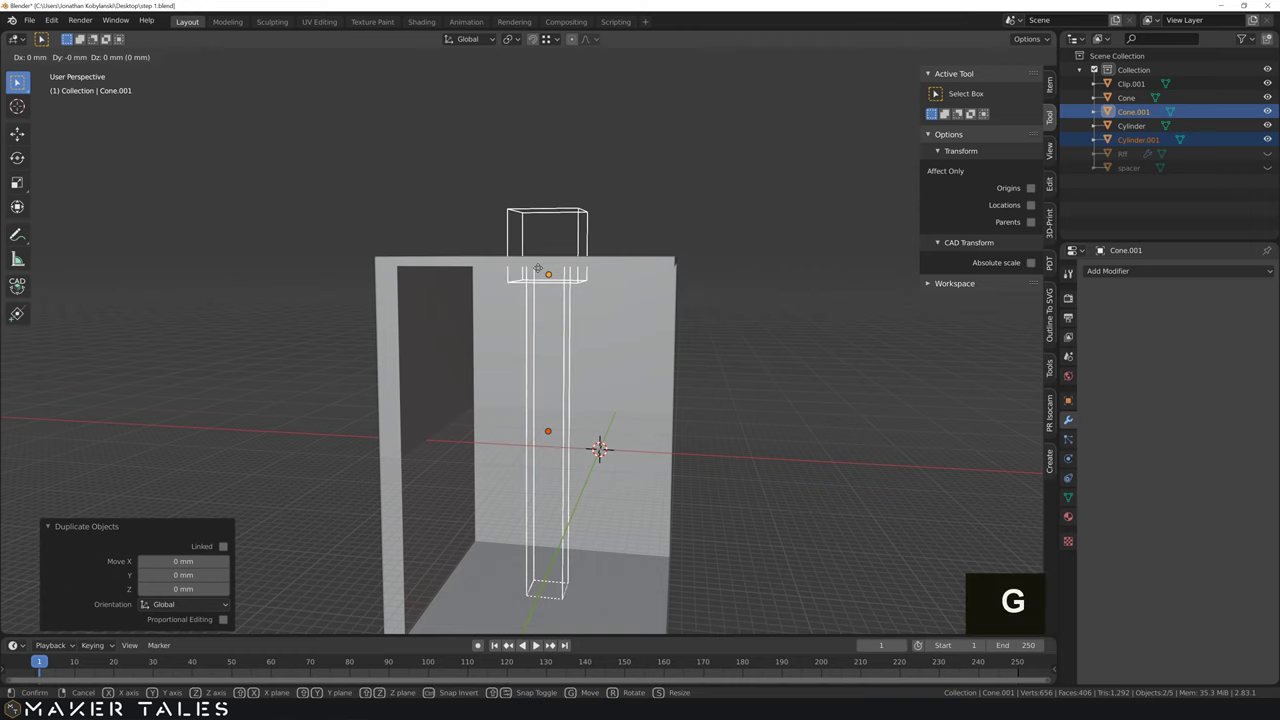
key(z)
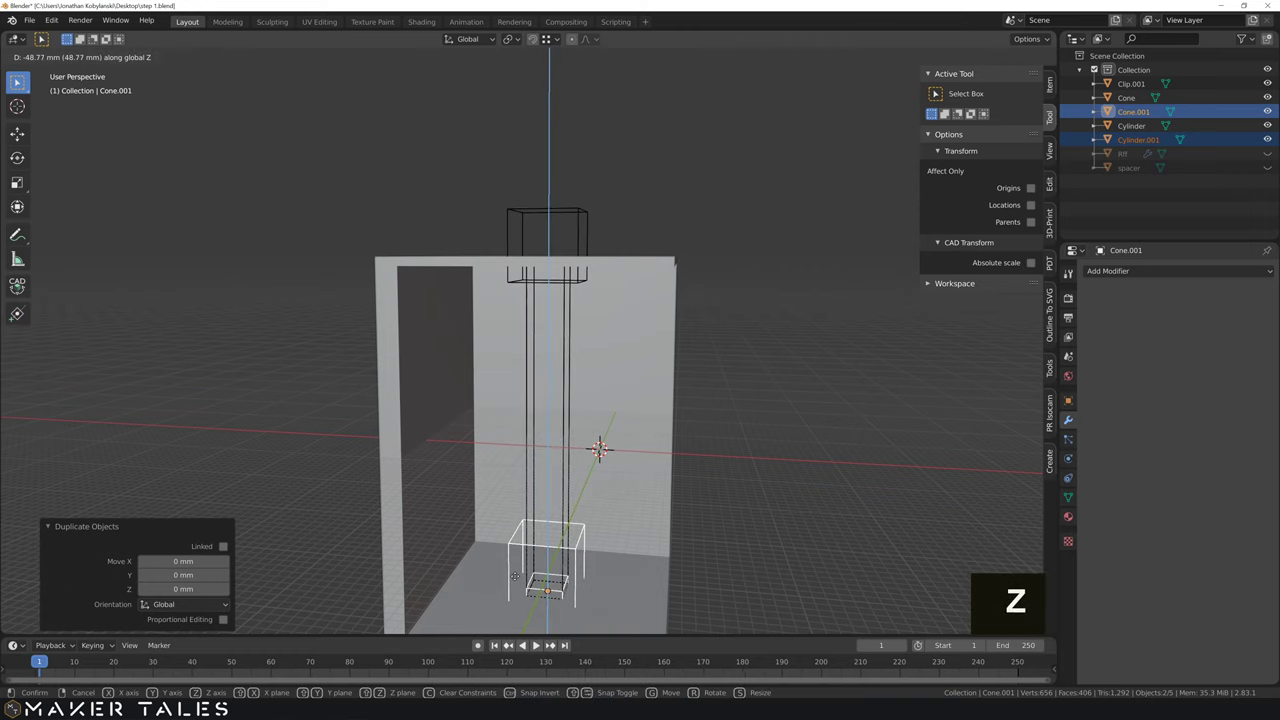
click(517, 580)
shift+middle_drag(517, 580, 508, 377)
scroll(524, 454, up, 4)
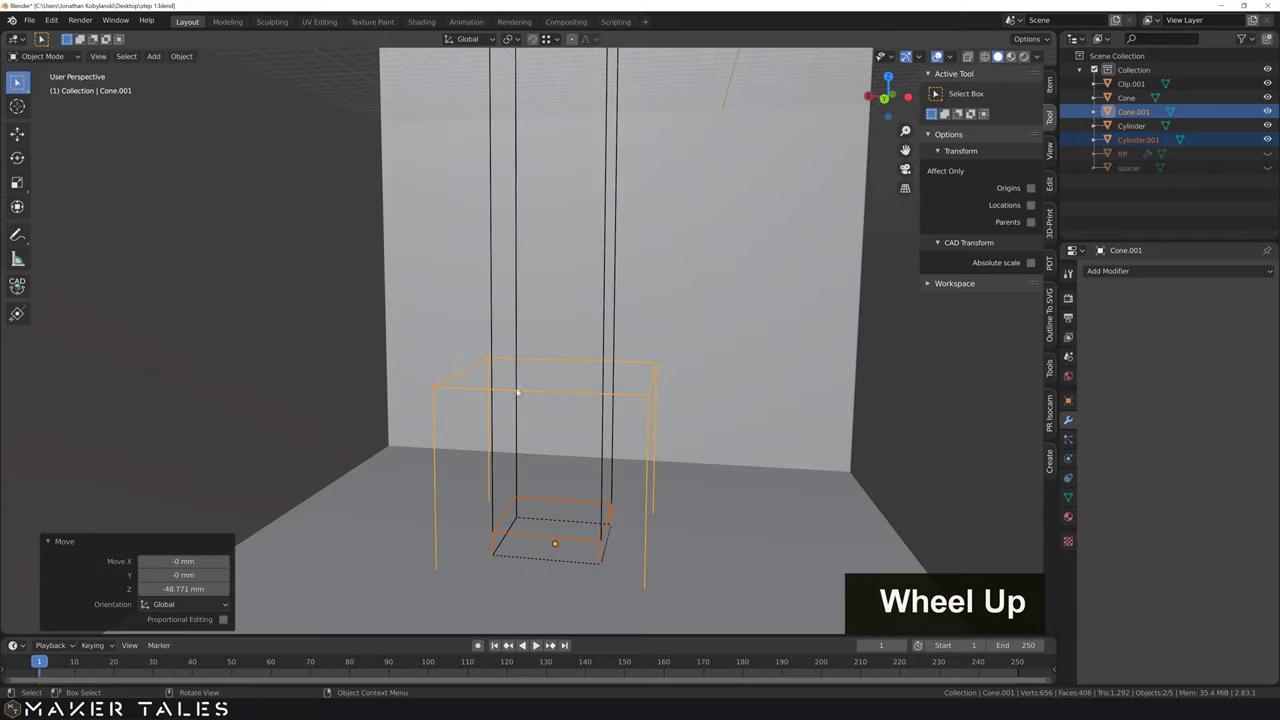
Step: Subtract Cylinder.001 and Cone.001 from Clip.001 with two Boolean Difference modifiers to cut a countersunk hole in its bottom wall
middle_drag(524, 458, 531, 297)
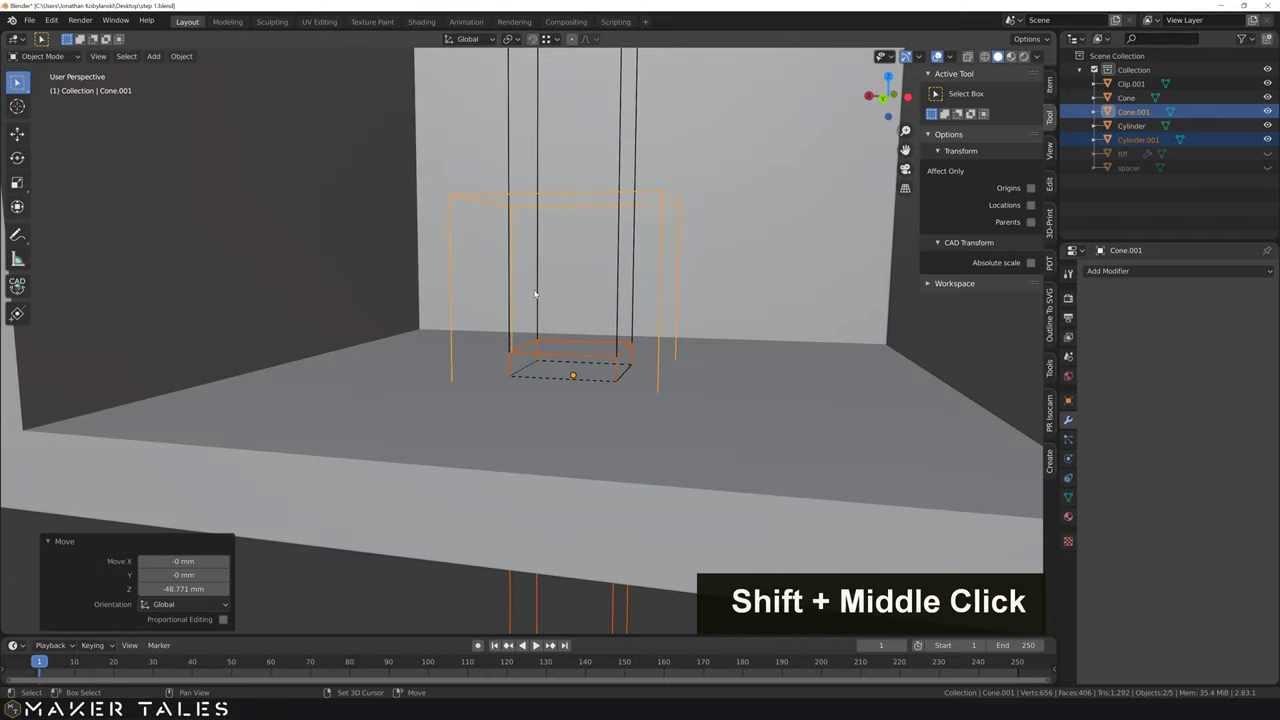
click(491, 600)
click(509, 599)
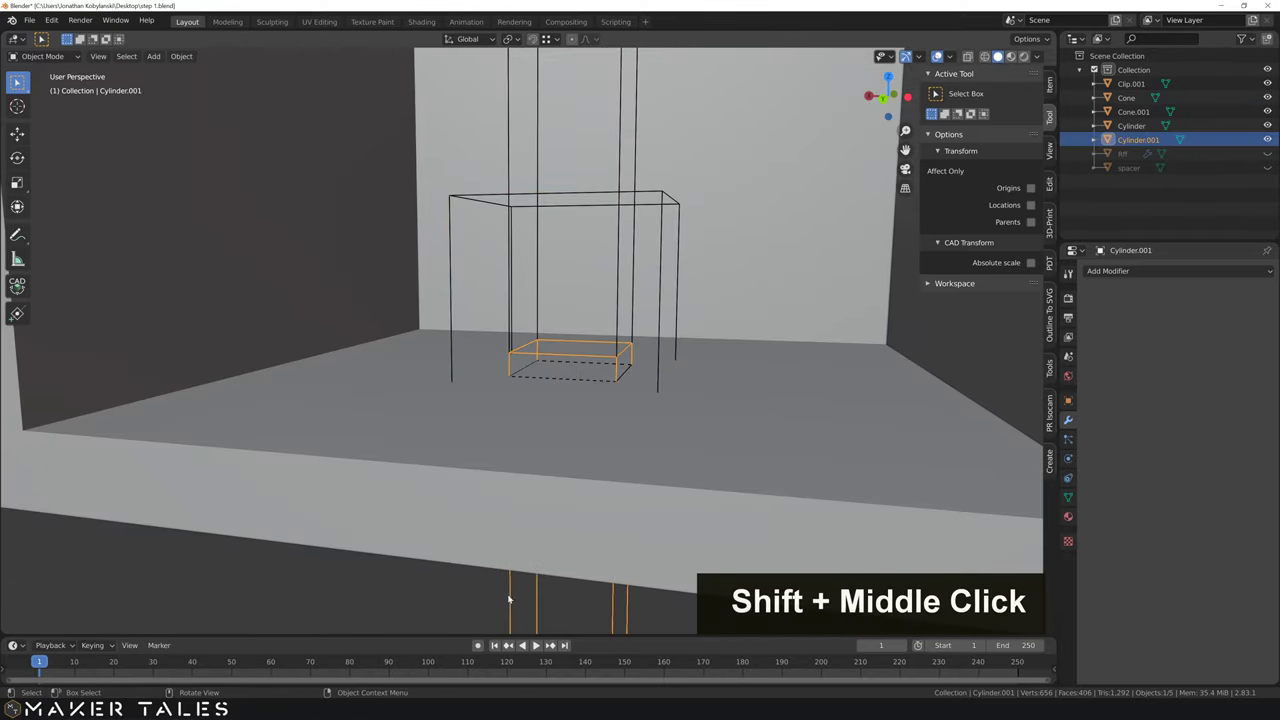
shift+click(422, 518)
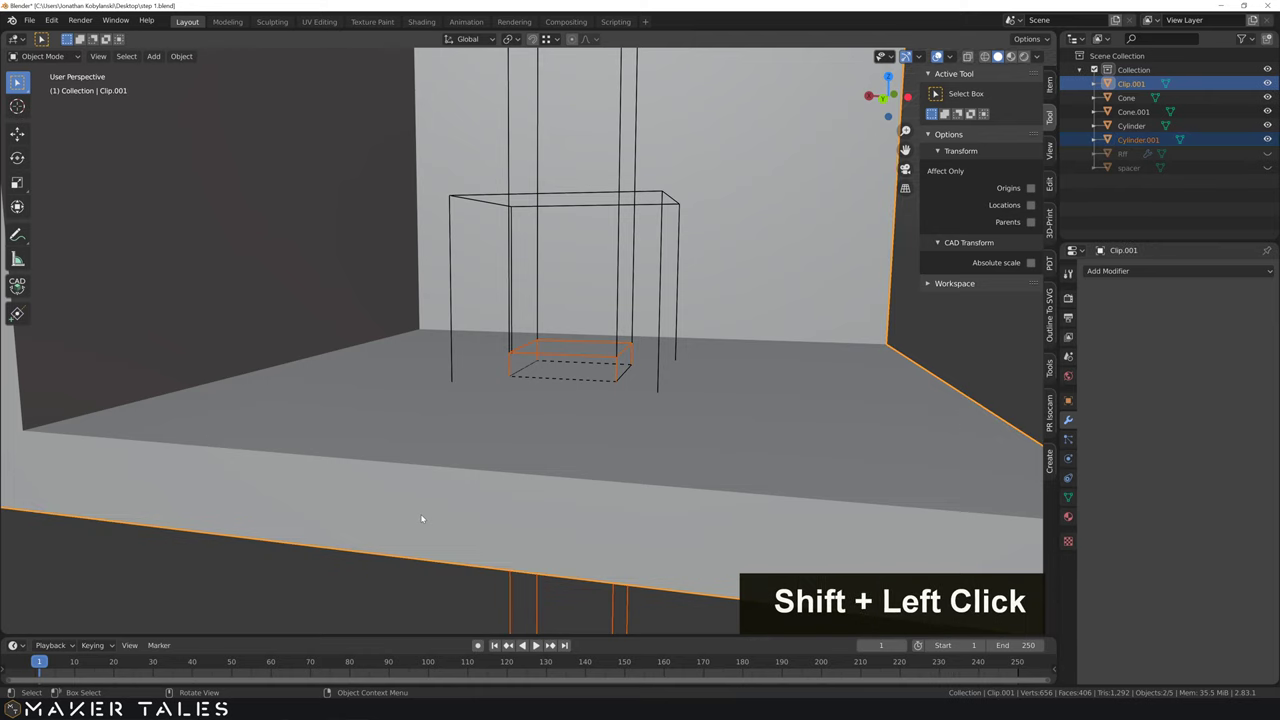
key(ctrl+minus)
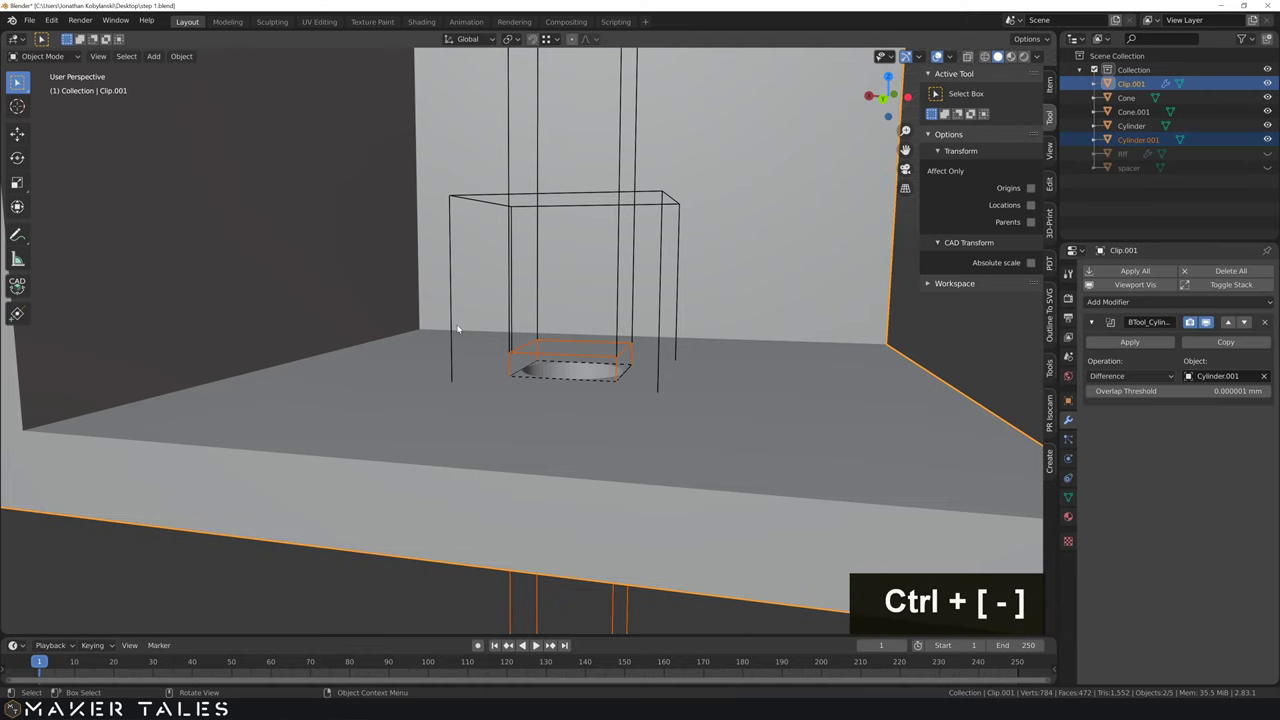
click(451, 330)
shift+click(430, 484)
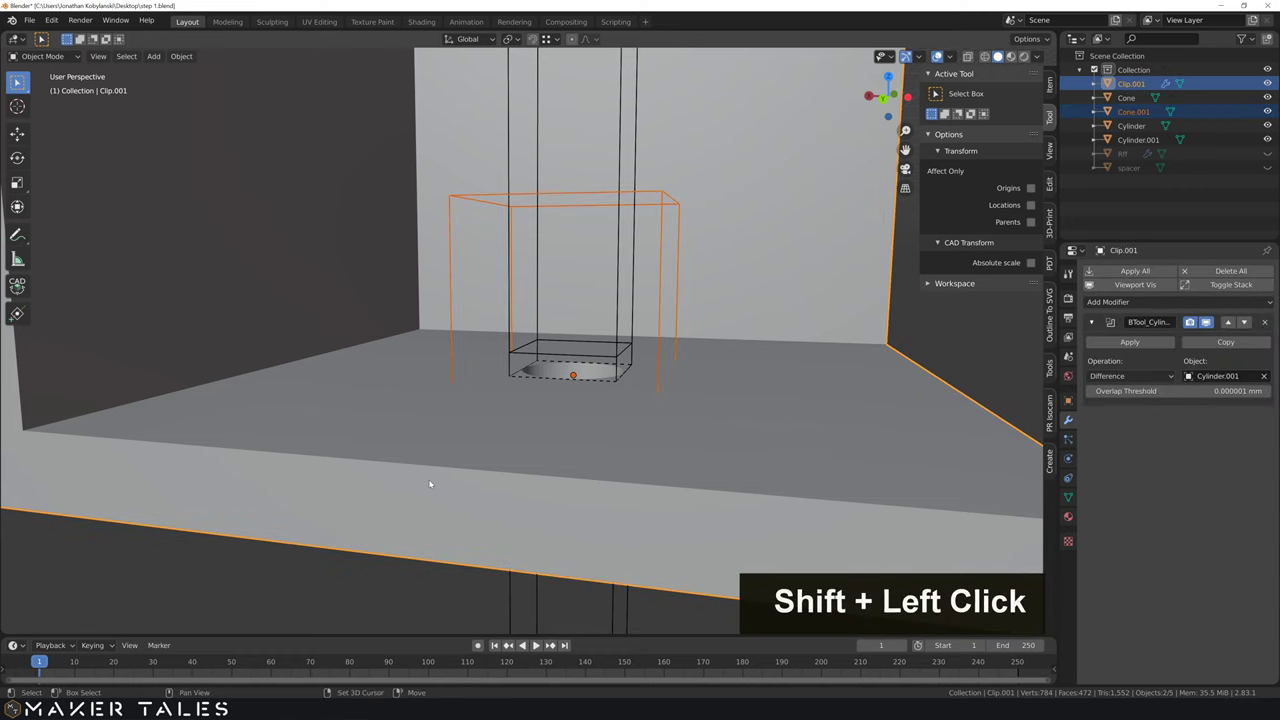
key(ctrl+minus)
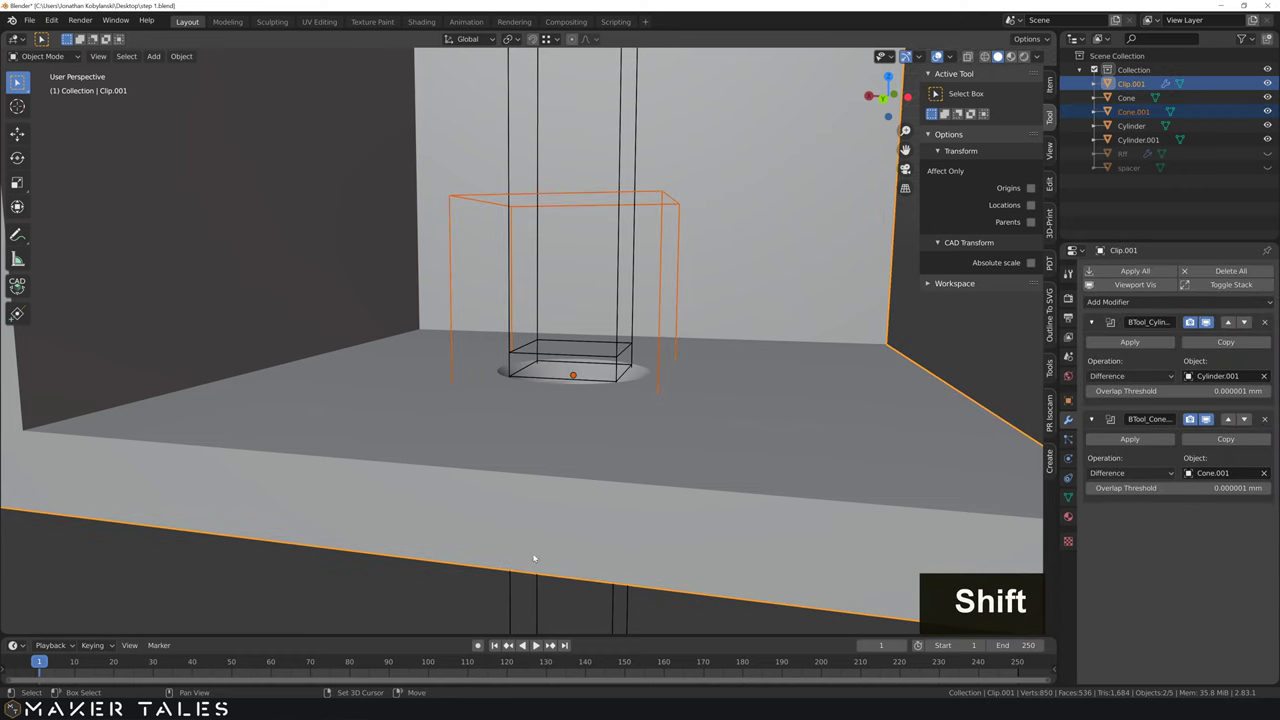
Step: Select only Cone.001 and Cylinder.001 and lower them about 0.69 mm along the Z axis to widen the countersink
shift+click(507, 594)
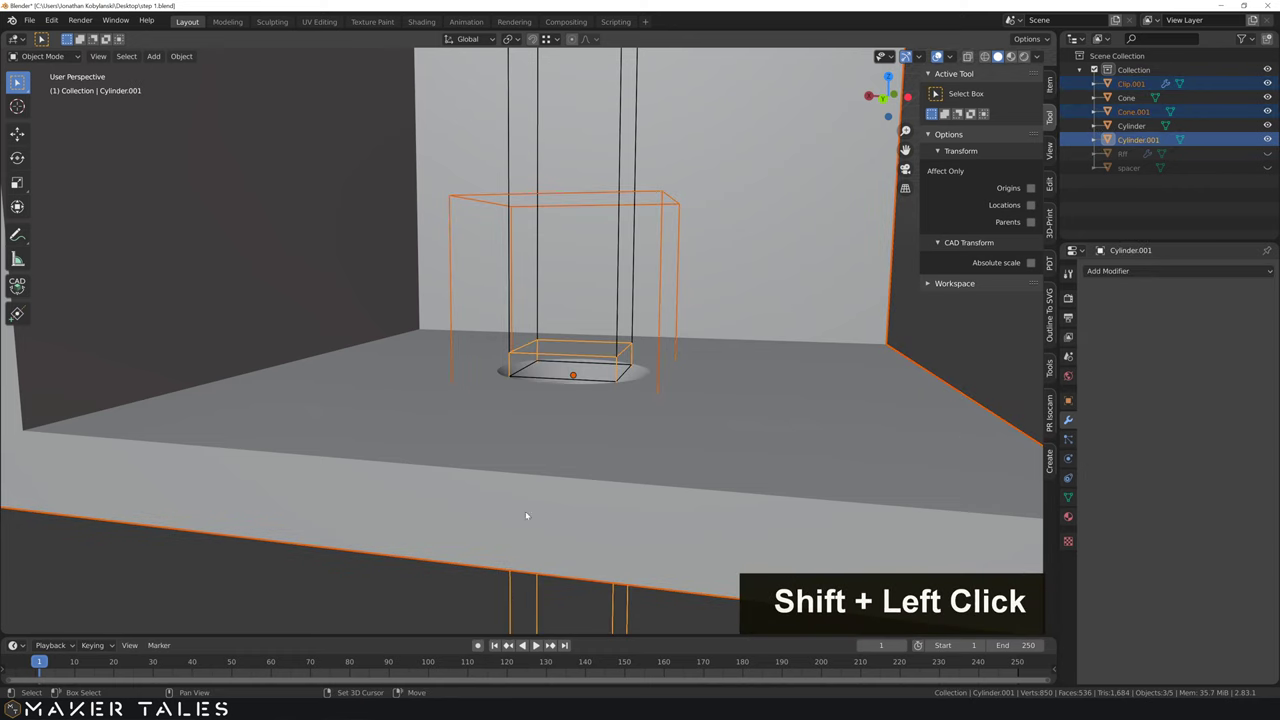
middle_drag(525, 511, 440, 577)
shift+click(422, 594)
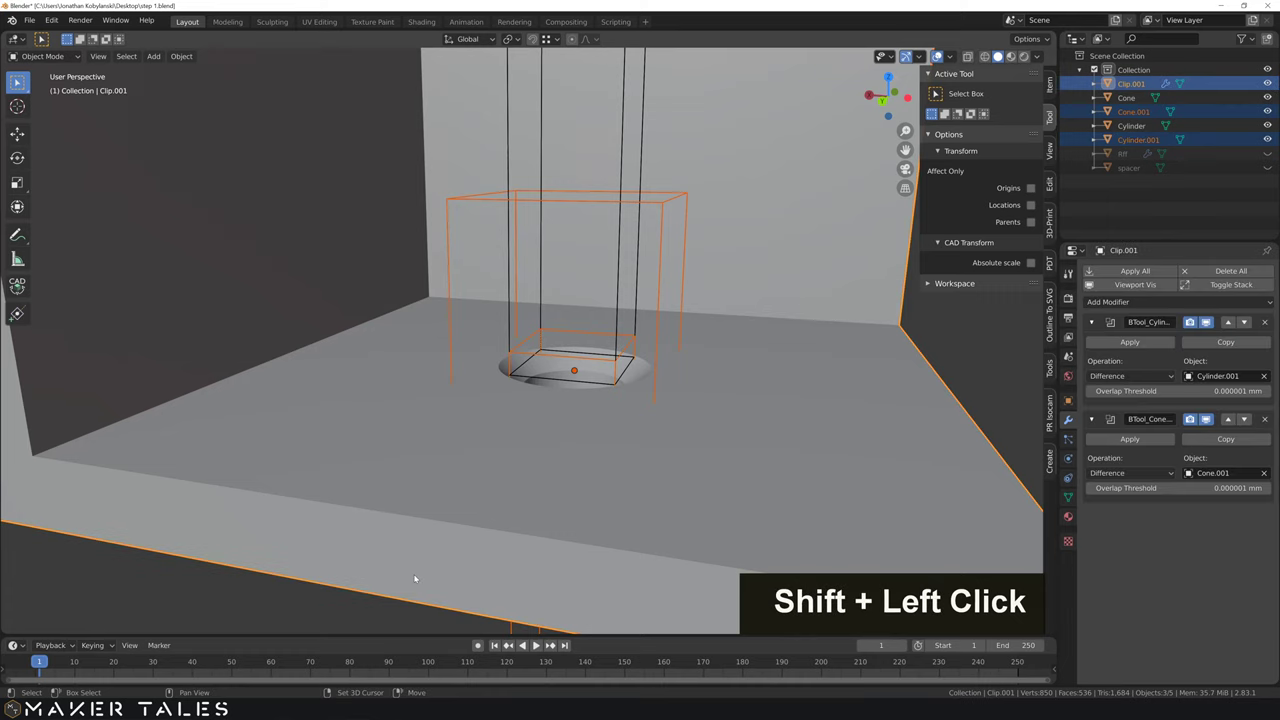
shift+click(423, 580)
key(g)
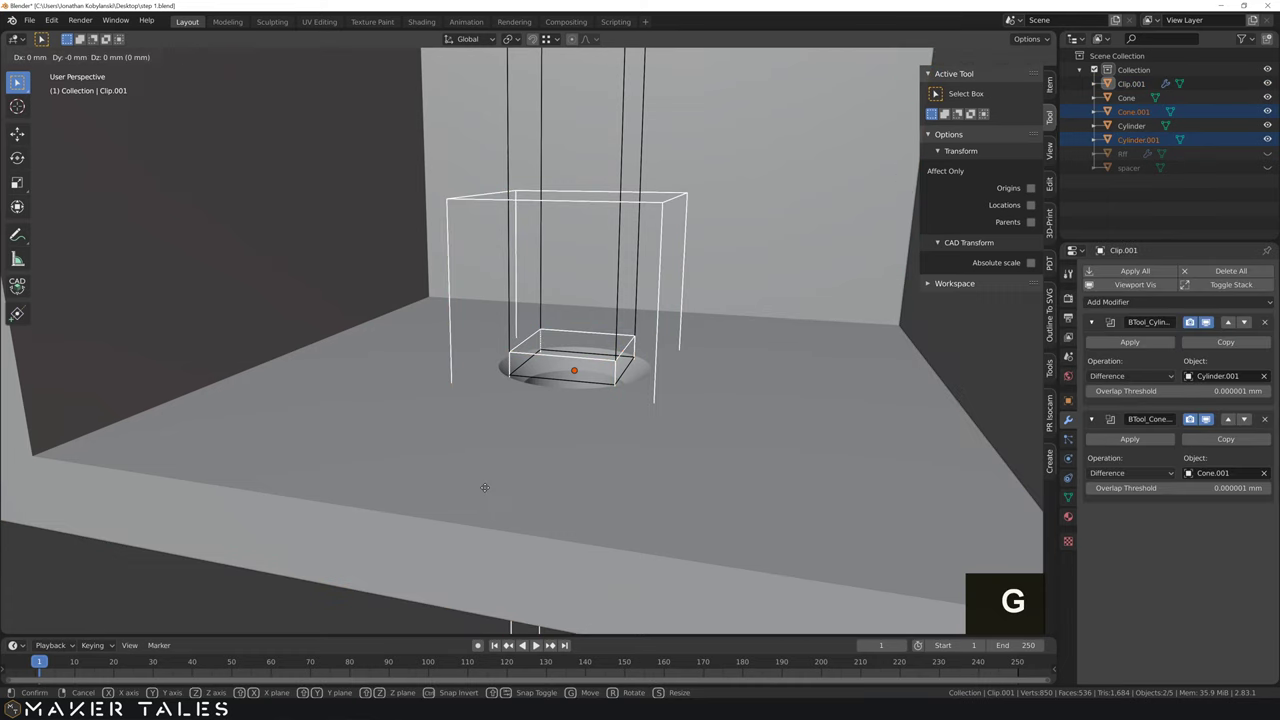
key(z)
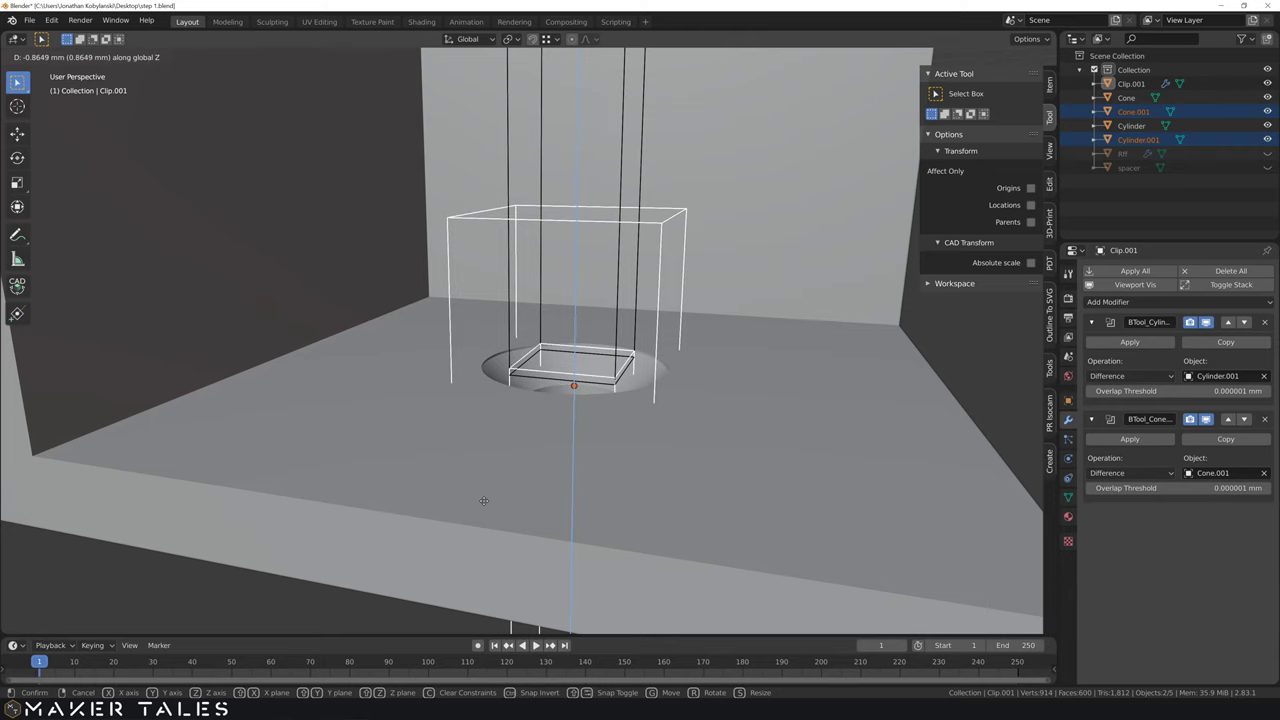
click(484, 502)
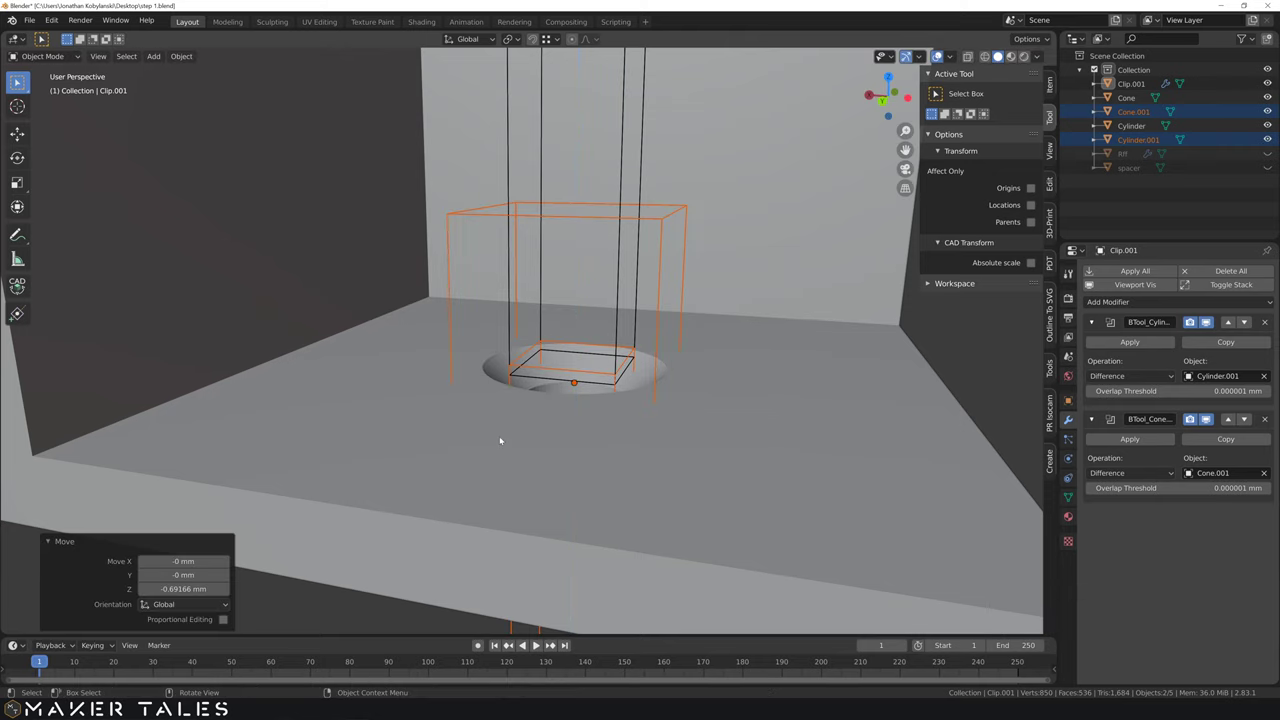
Step: Clear the selection and examine the clip's countersunk hole and its surrounding walls from several angles
scroll(649, 449, down, 3)
click(866, 434)
middle_drag(866, 434, 714, 423)
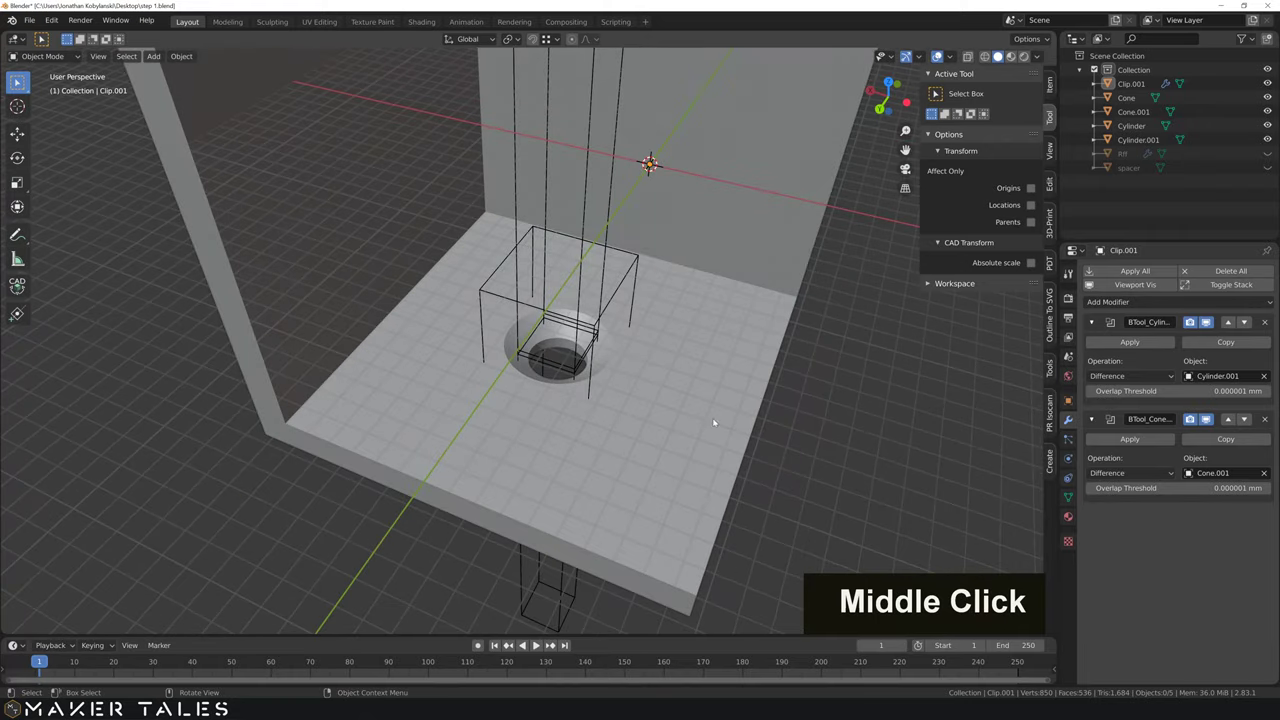
middle_drag(582, 390, 562, 362)
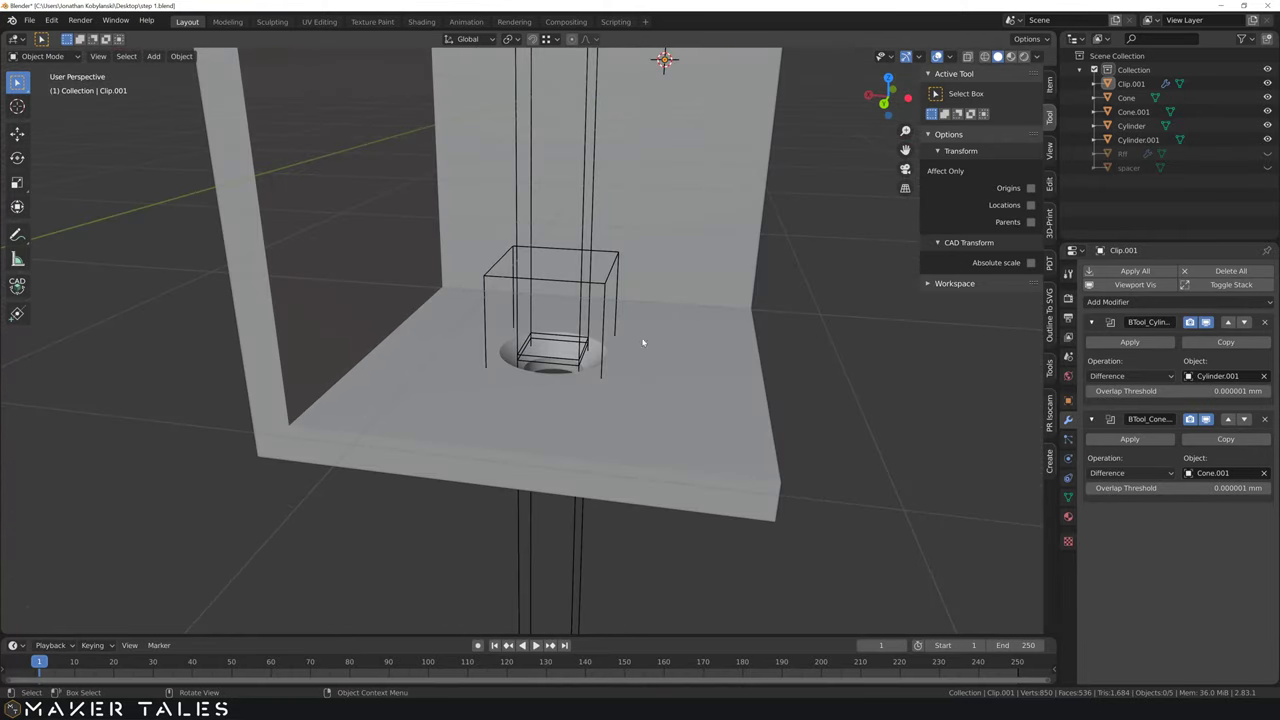
shift+middle_drag(643, 342, 506, 378)
scroll(604, 402, down, 4)
shift+middle_drag(513, 425, 516, 450)
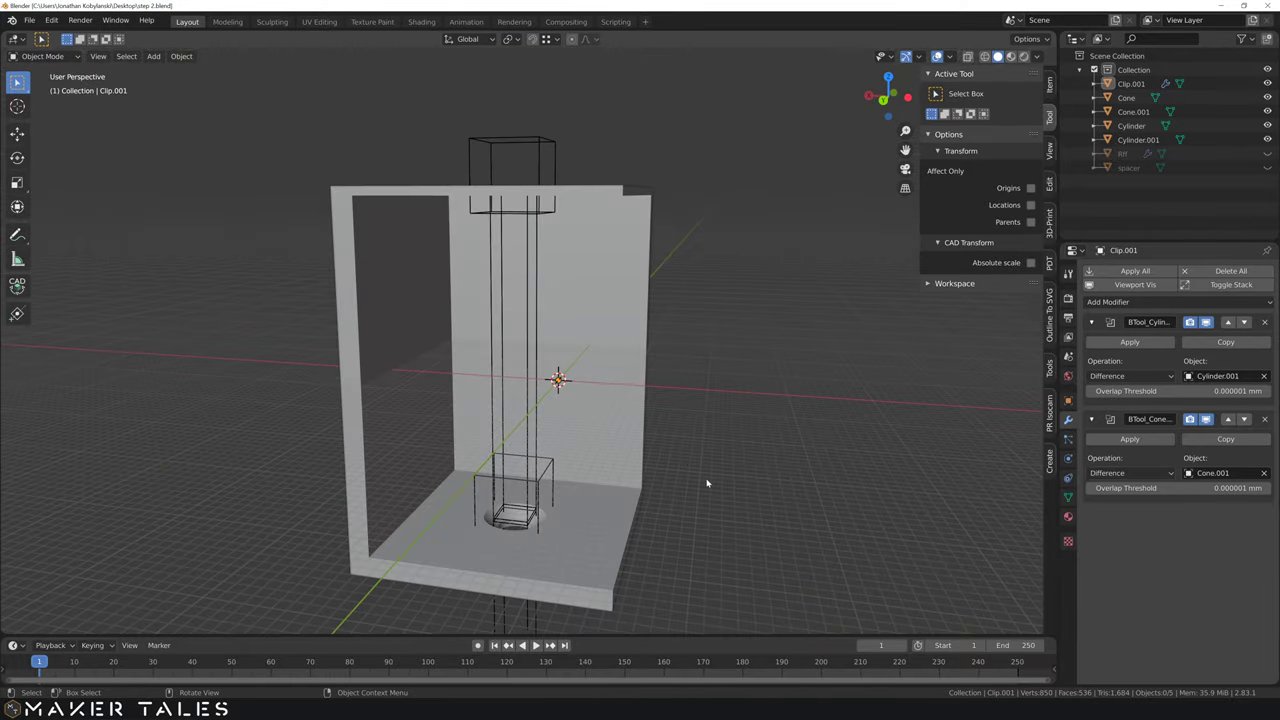
middle_drag(706, 483, 626, 369)
middle_drag(606, 423, 570, 415)
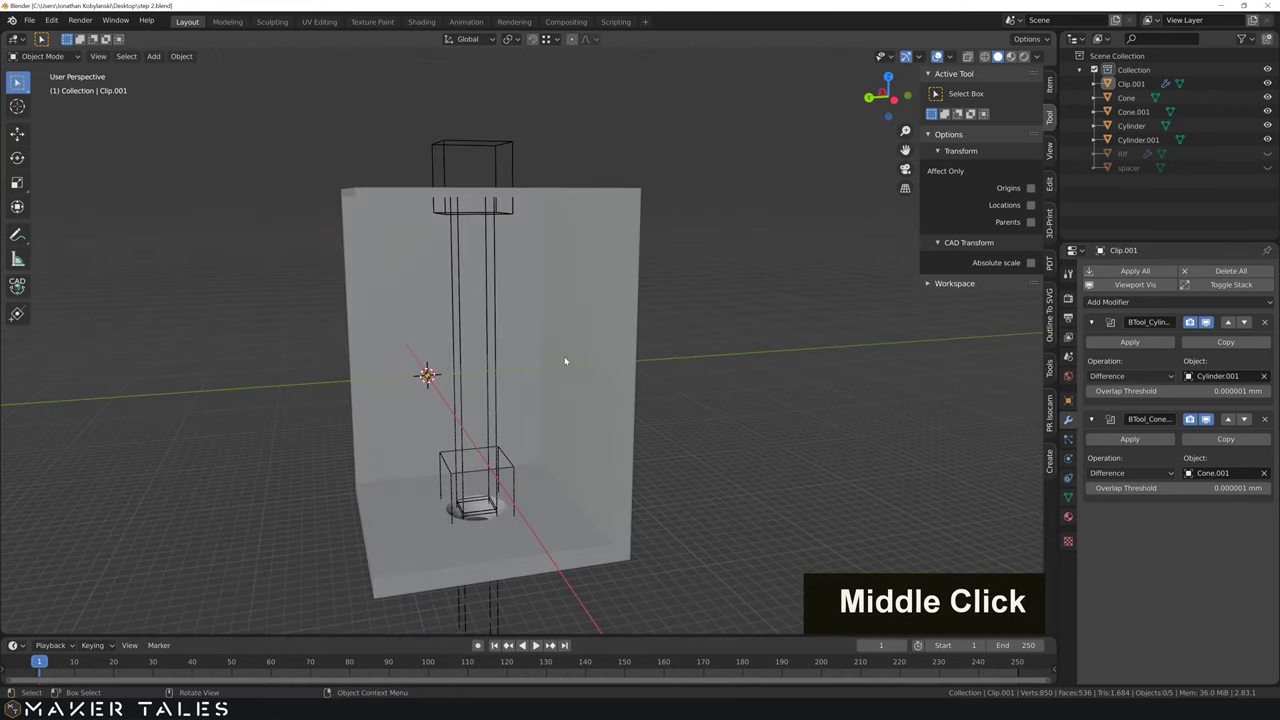
middle_drag(565, 361, 535, 507)
scroll(560, 343, up, 3)
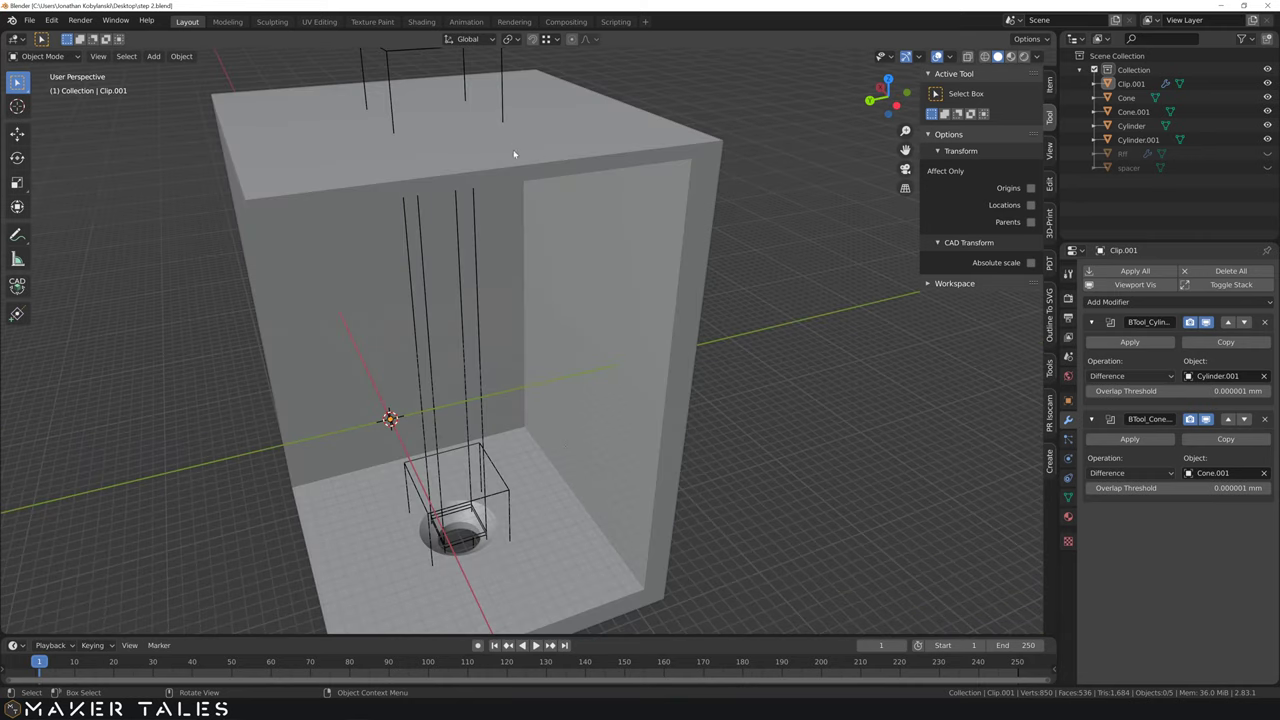
Step: Enter Edit Mode on Clip.001 with face selection and select the inner face of the side wall perpendicular to the Y axis
click(550, 379)
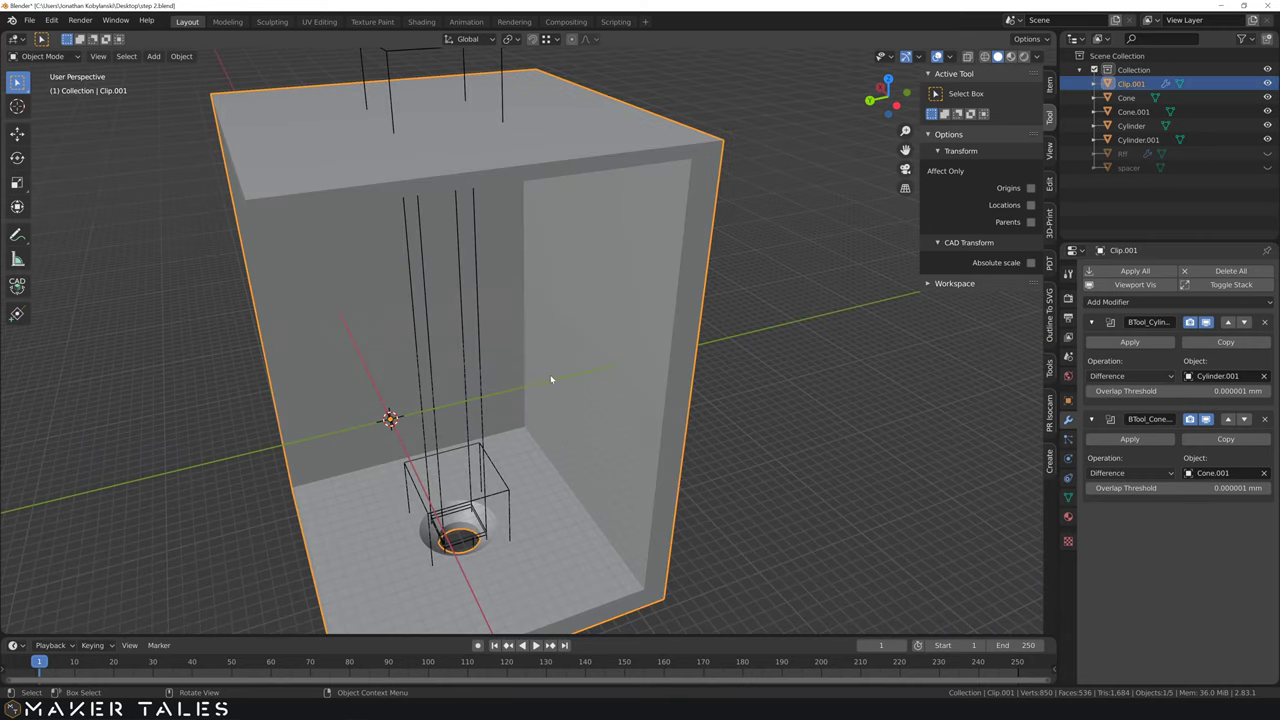
key(Tab)
key(3)
click(578, 349)
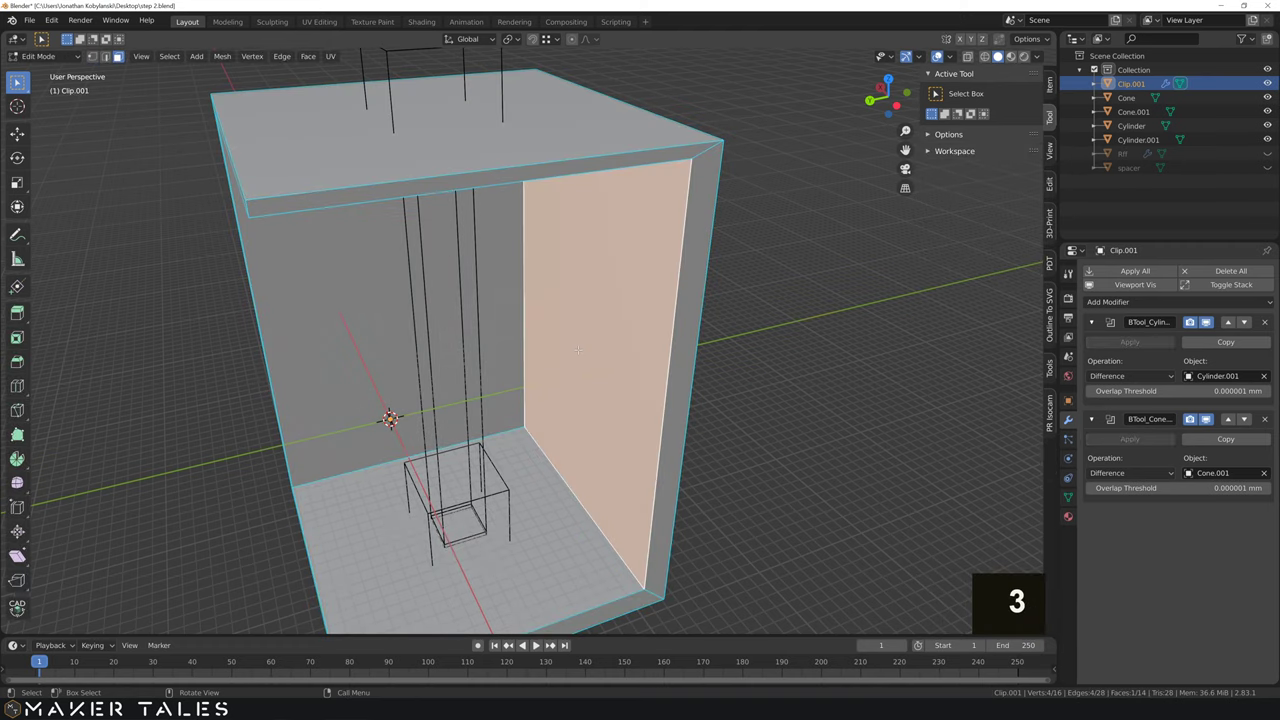
scroll(578, 349, down, 3)
middle_drag(578, 349, 563, 331)
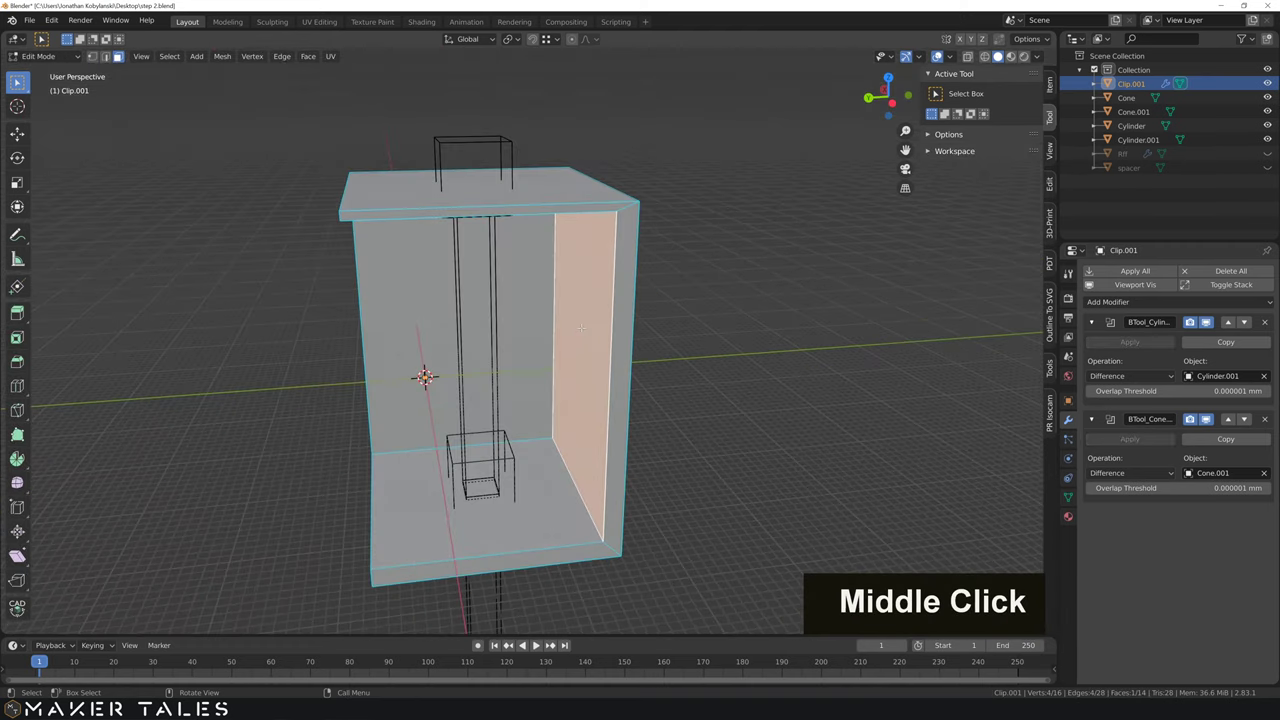
key(y)
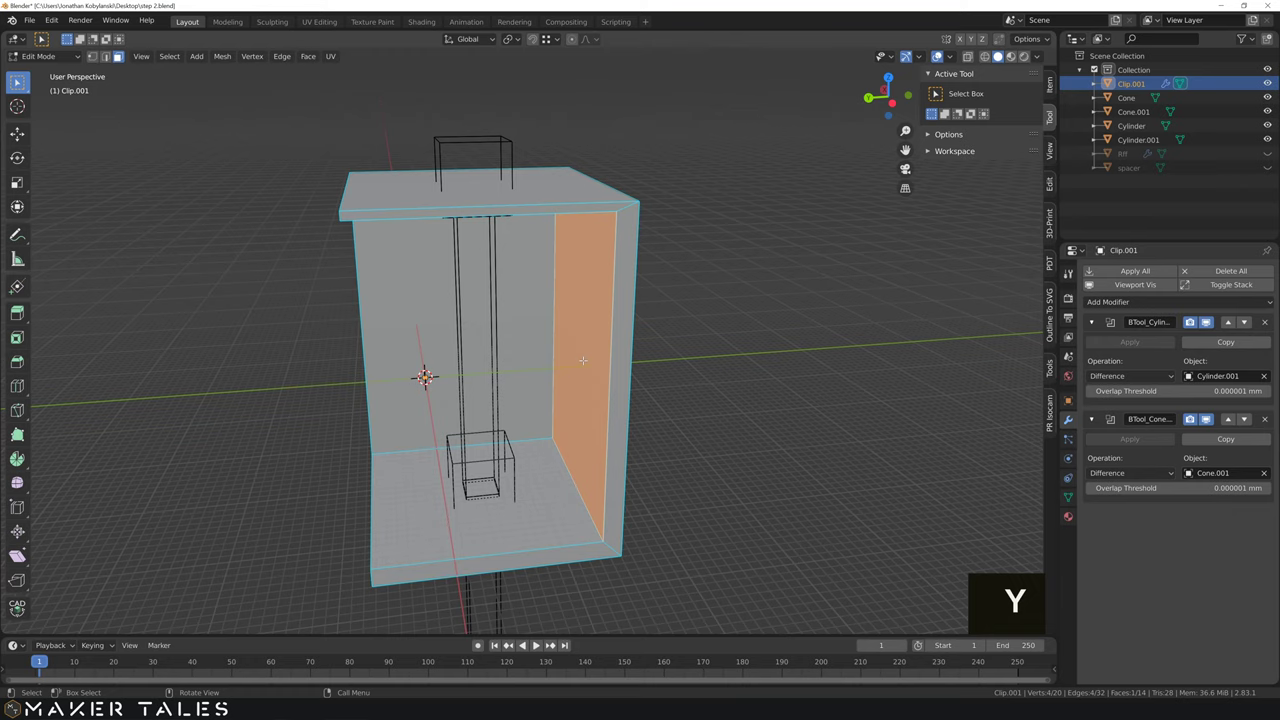
key(g)
click(499, 355)
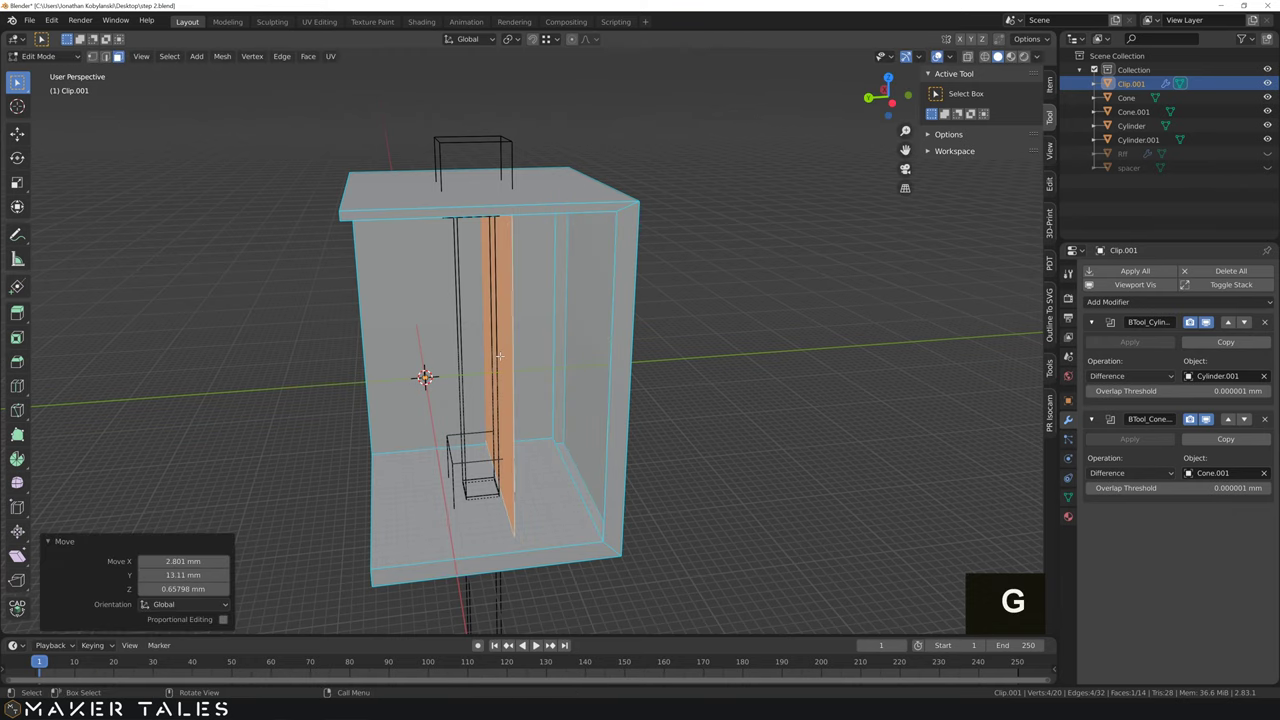
key(ctrl+z)
key(ctrl+z)
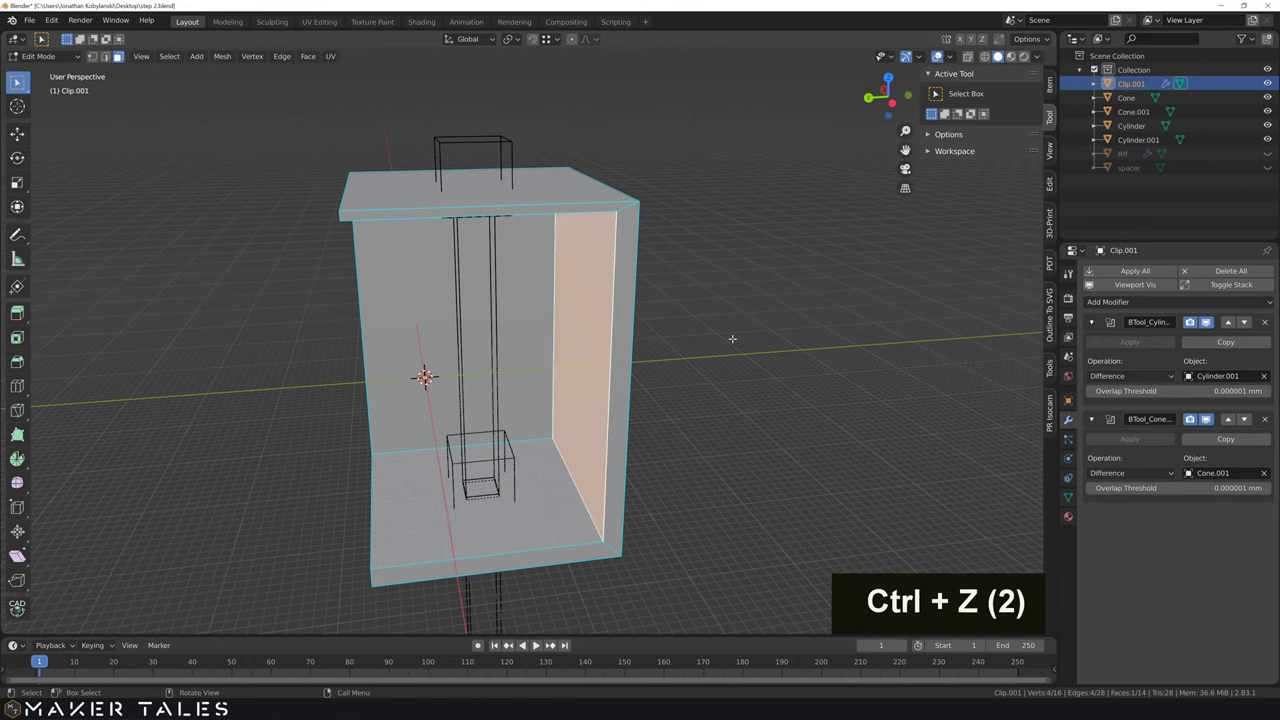
Step: Move the selected inner side-wall face by -0.5 mm along the Y axis
middle_drag(680, 369, 674, 354)
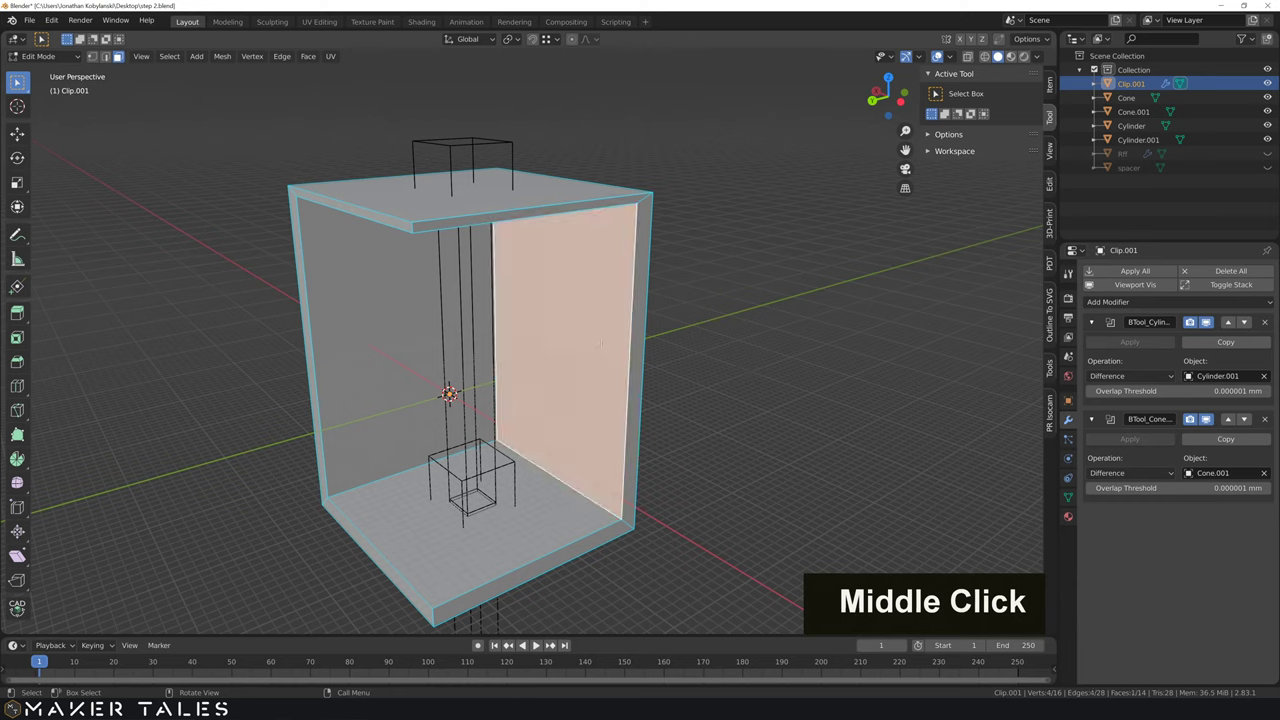
key(g)
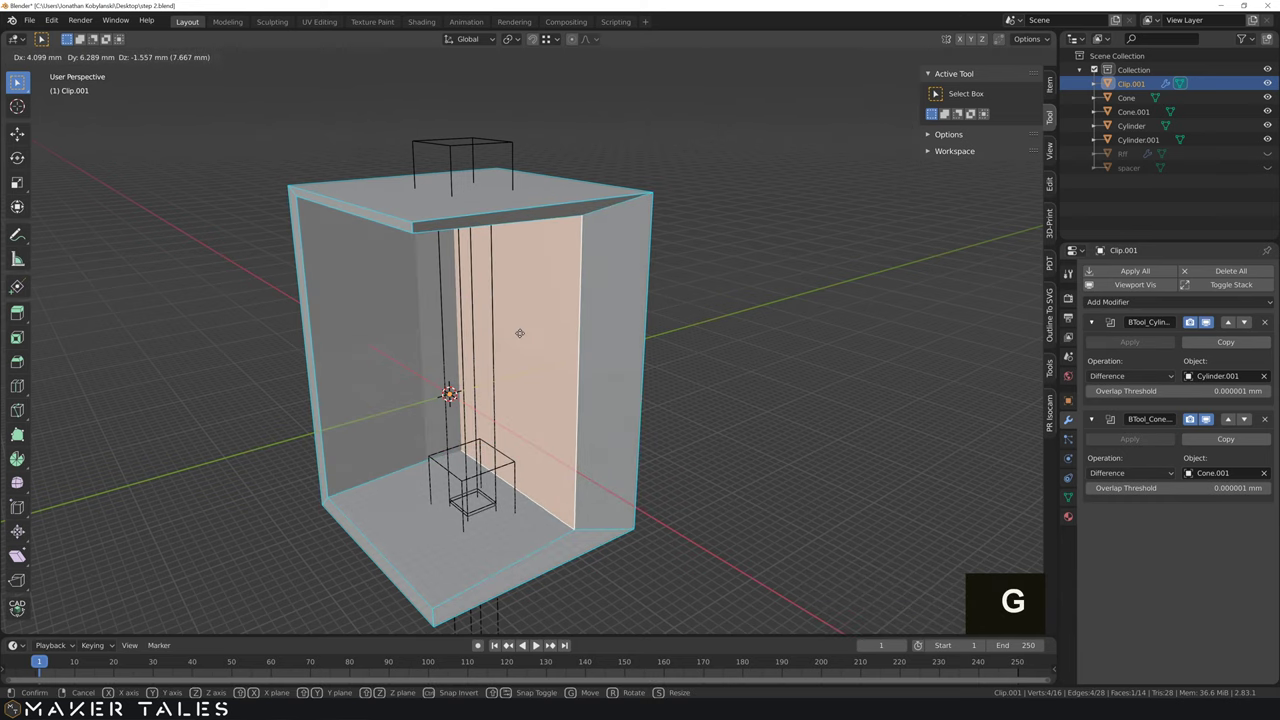
key(y)
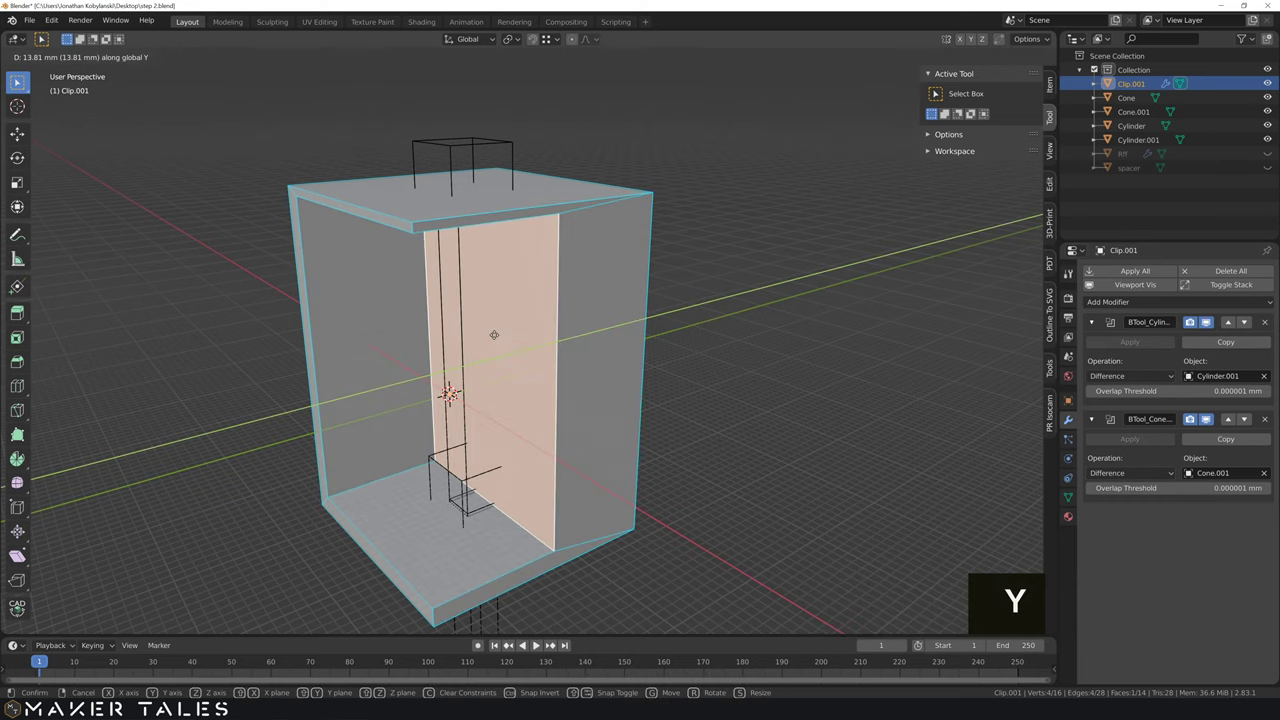
text(0)
text(.5)
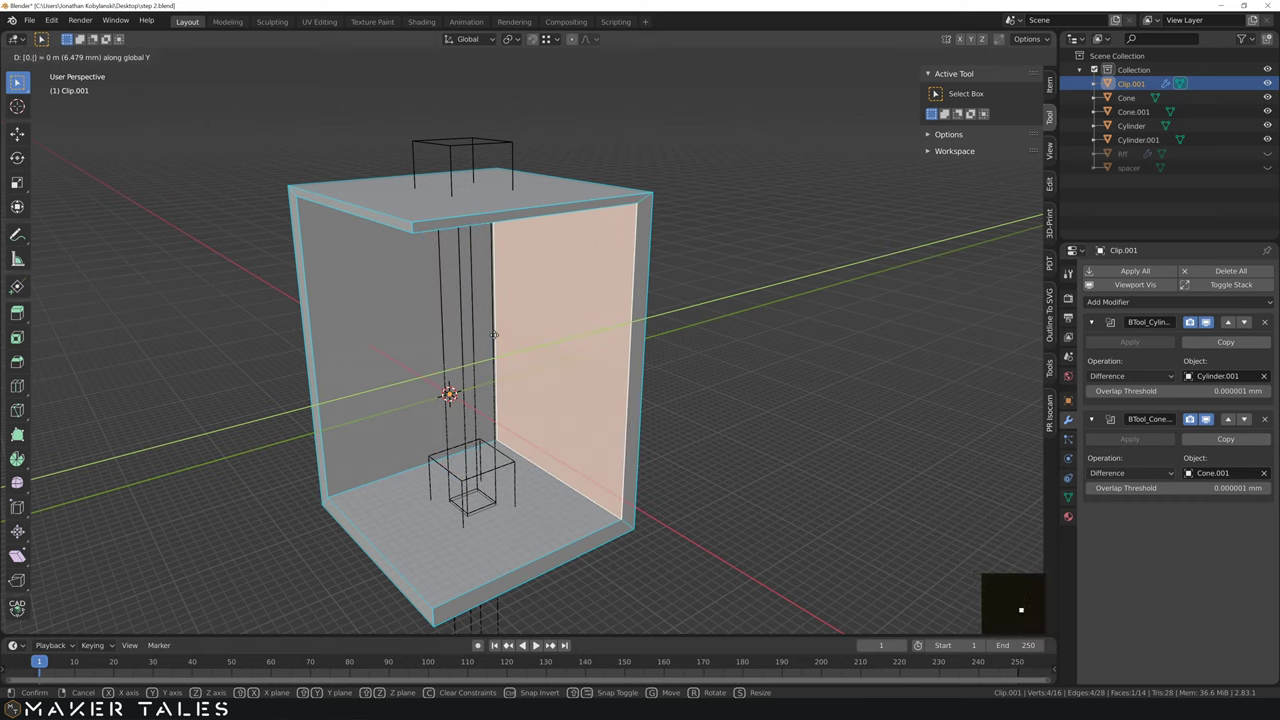
key(minus)
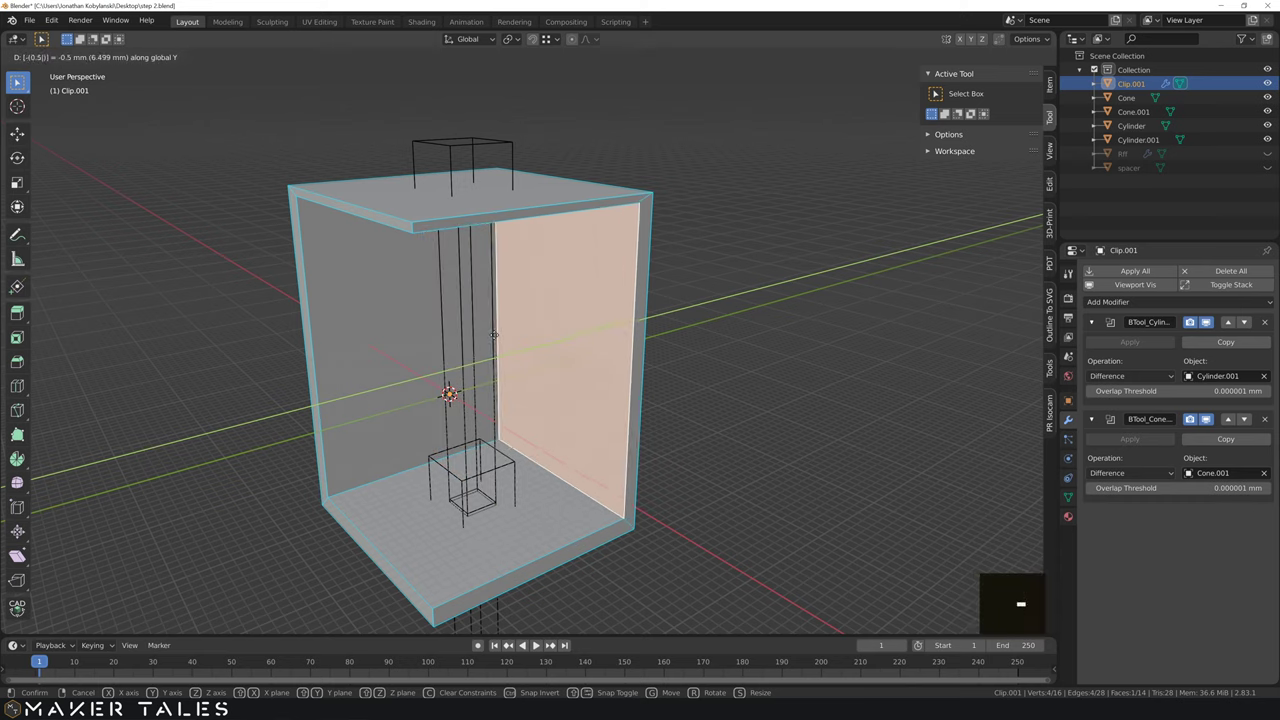
key(Return)
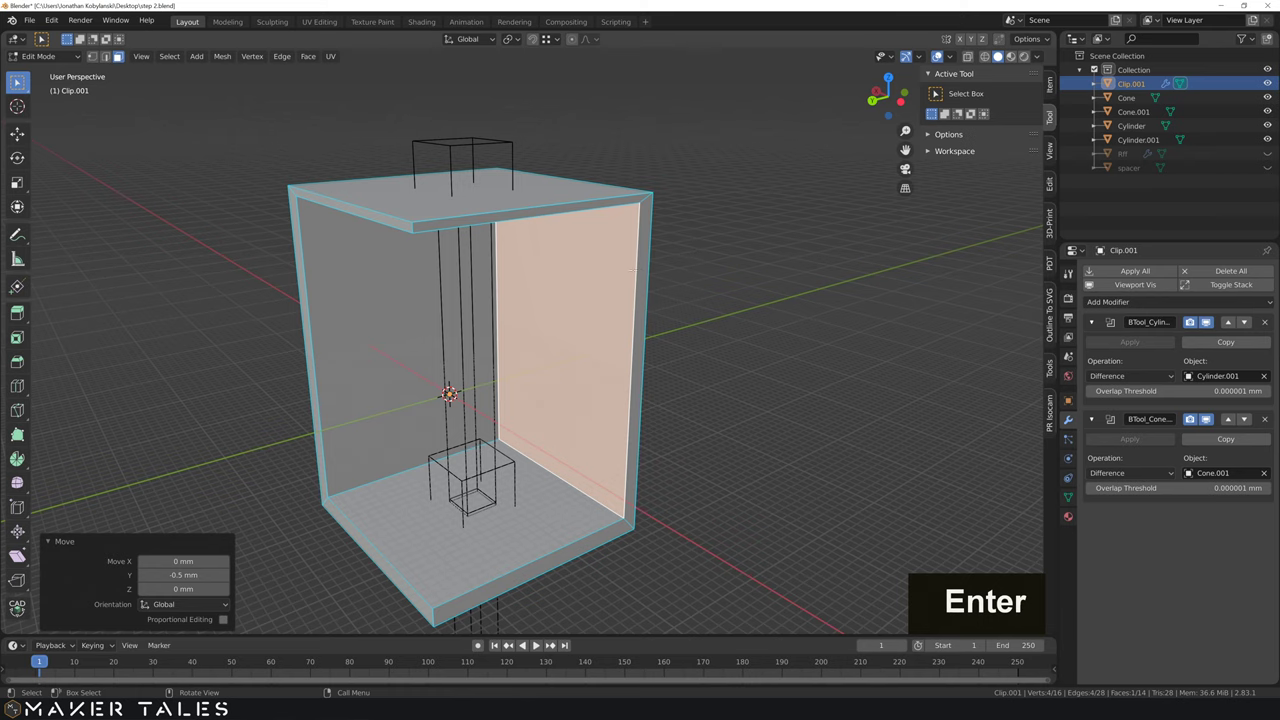
Step: Select the inner face of the adjacent side wall and move it 0.5 mm along the X axis
mouse_move(641, 270)
middle_down()
mouse_move(720, 280)
mouse_move(624, 275)
middle_up()
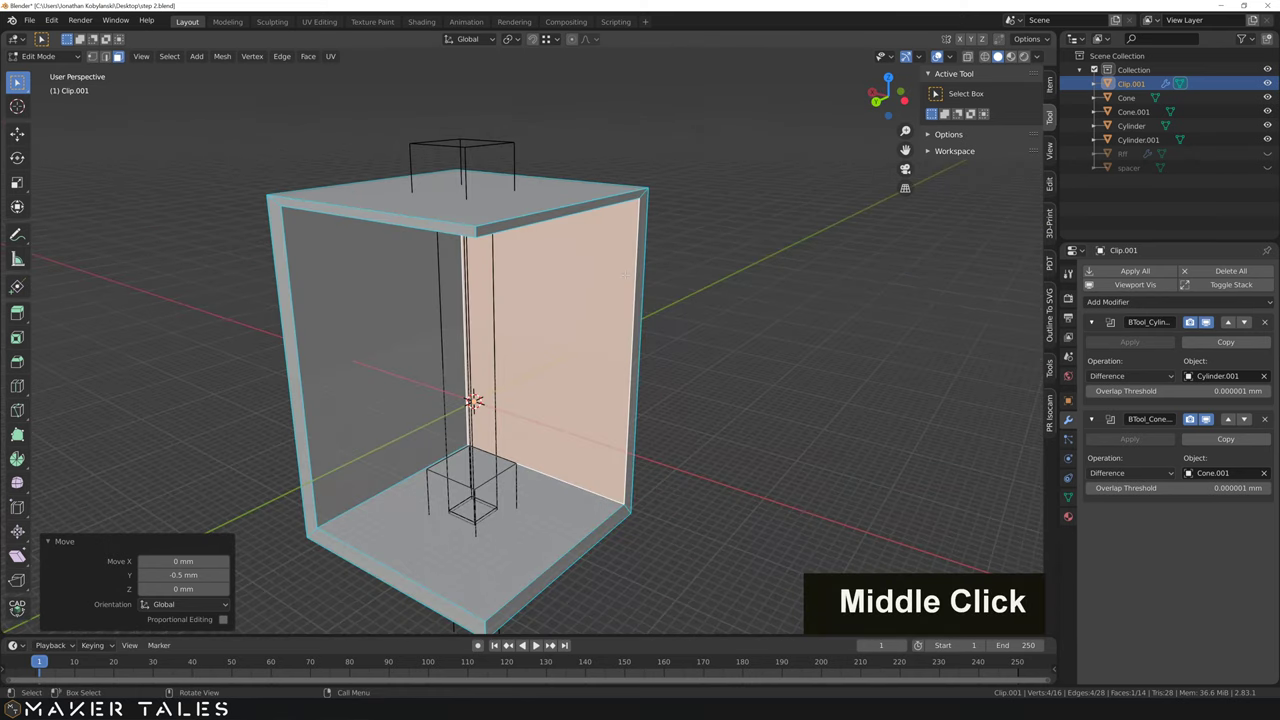
click(328, 340)
key(g)
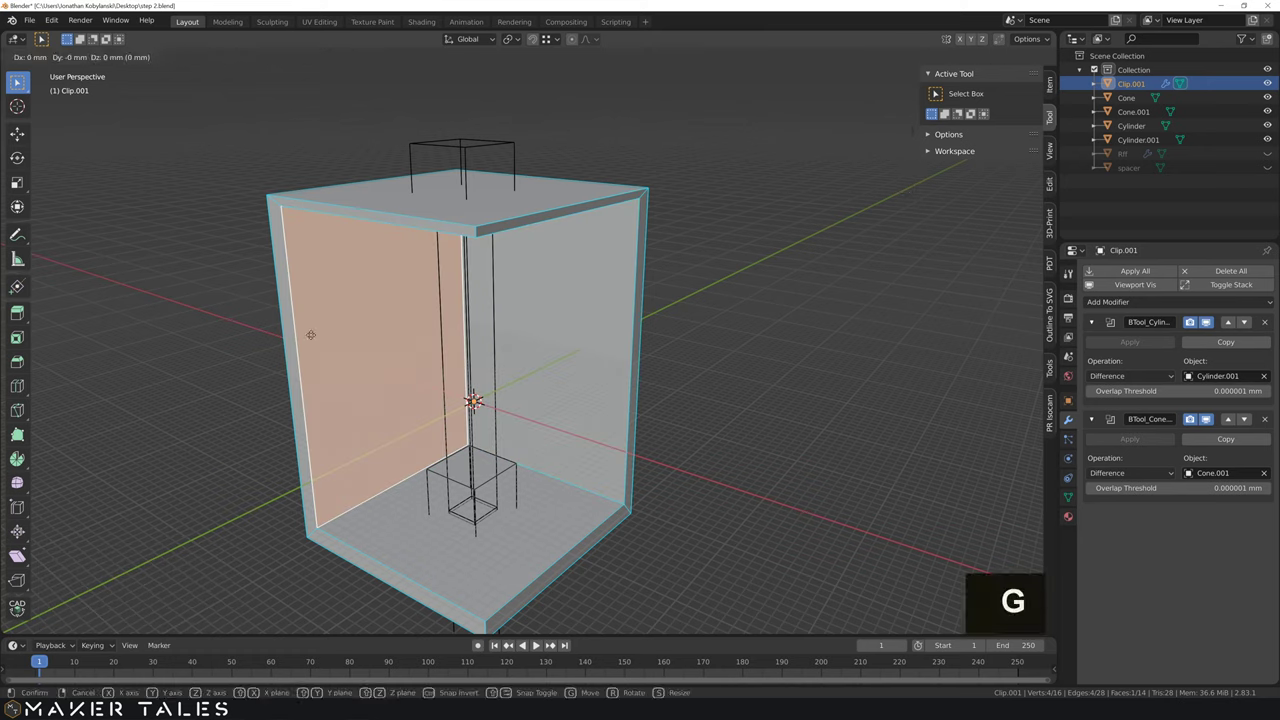
text(x)
text(0.5)
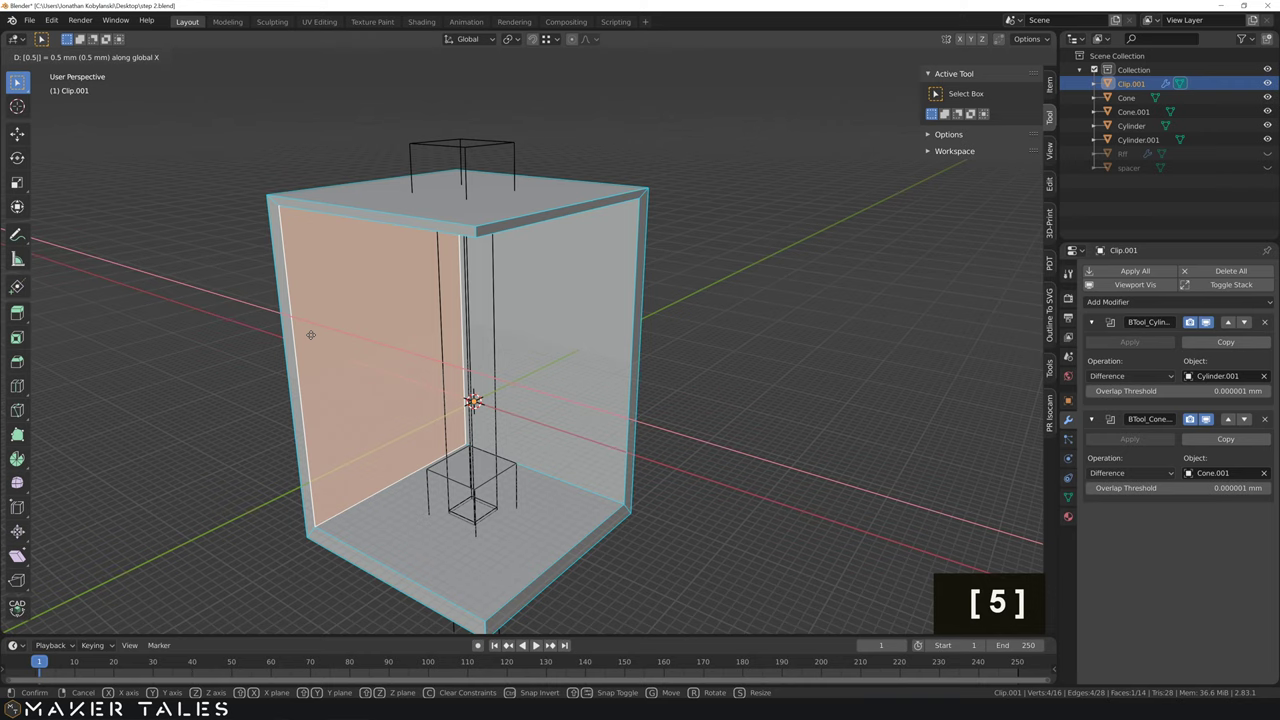
key(Return)
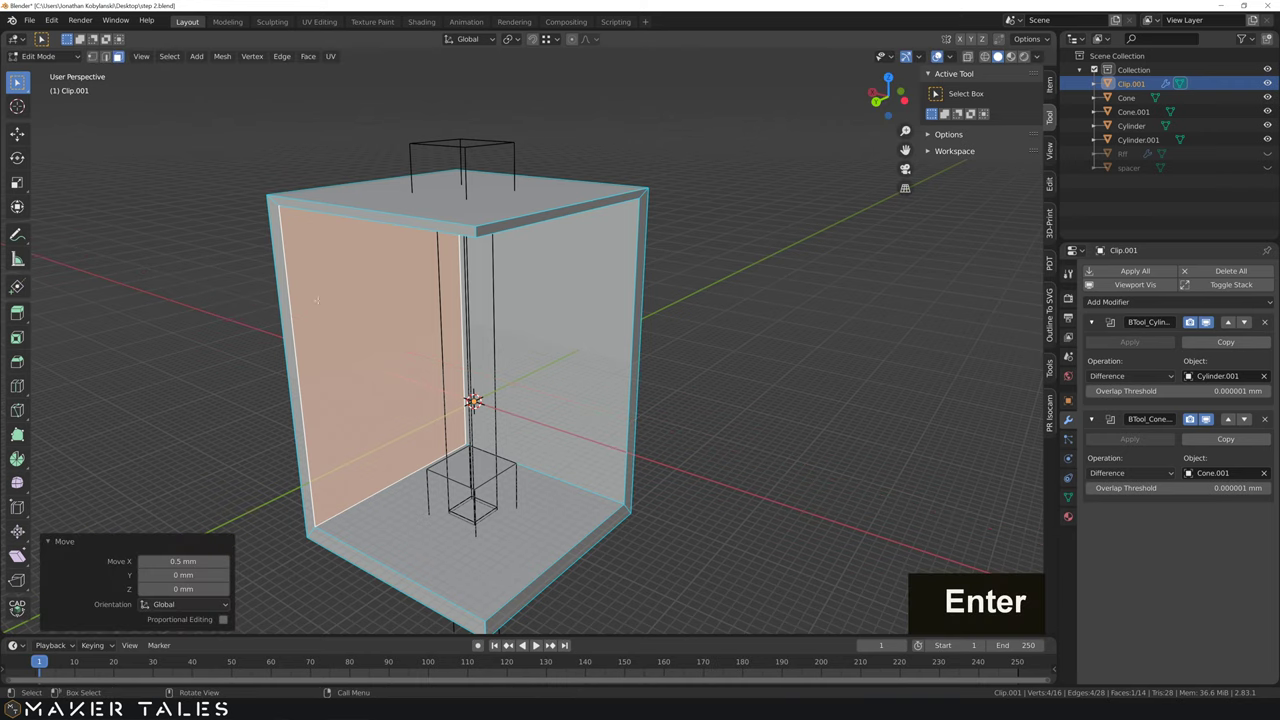
Step: Undo the inner side-wall face's 0.5 mm move along X and restore it, leaving the face deselected
scroll(317, 300, down, 3)
middle_drag(317, 300, 373, 254)
scroll(333, 306, up, 3)
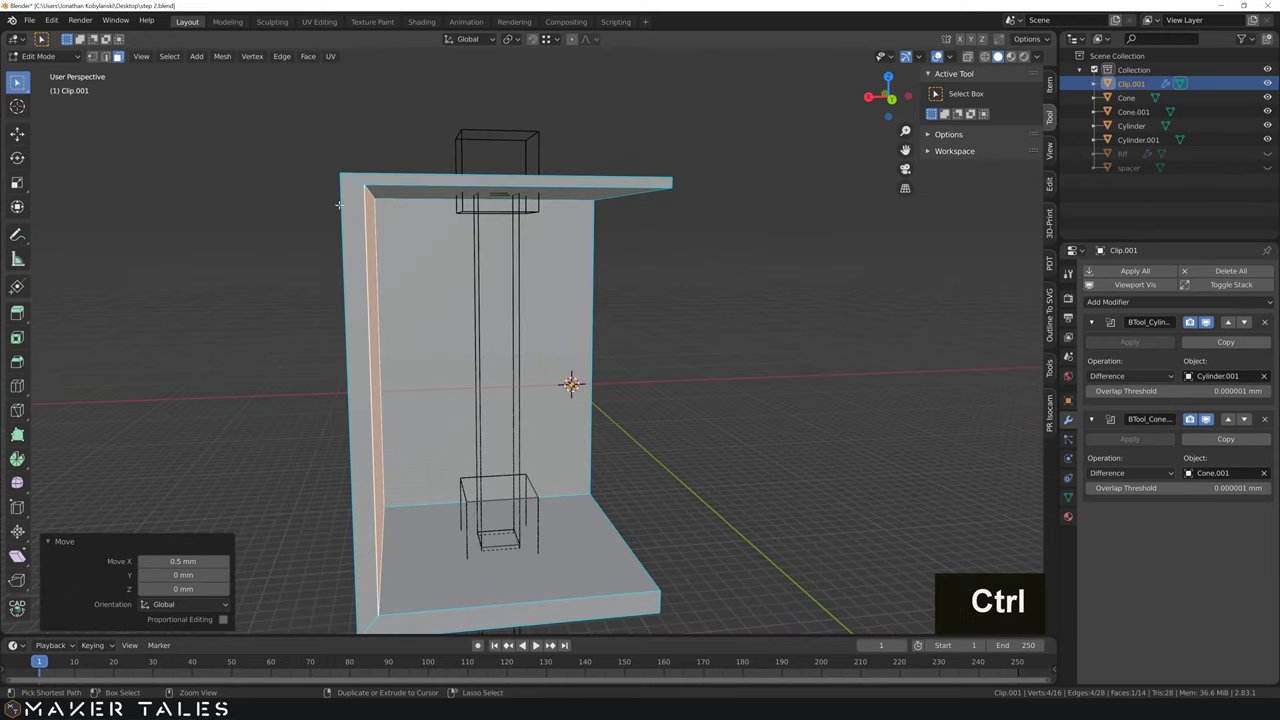
key(ctrl+z)
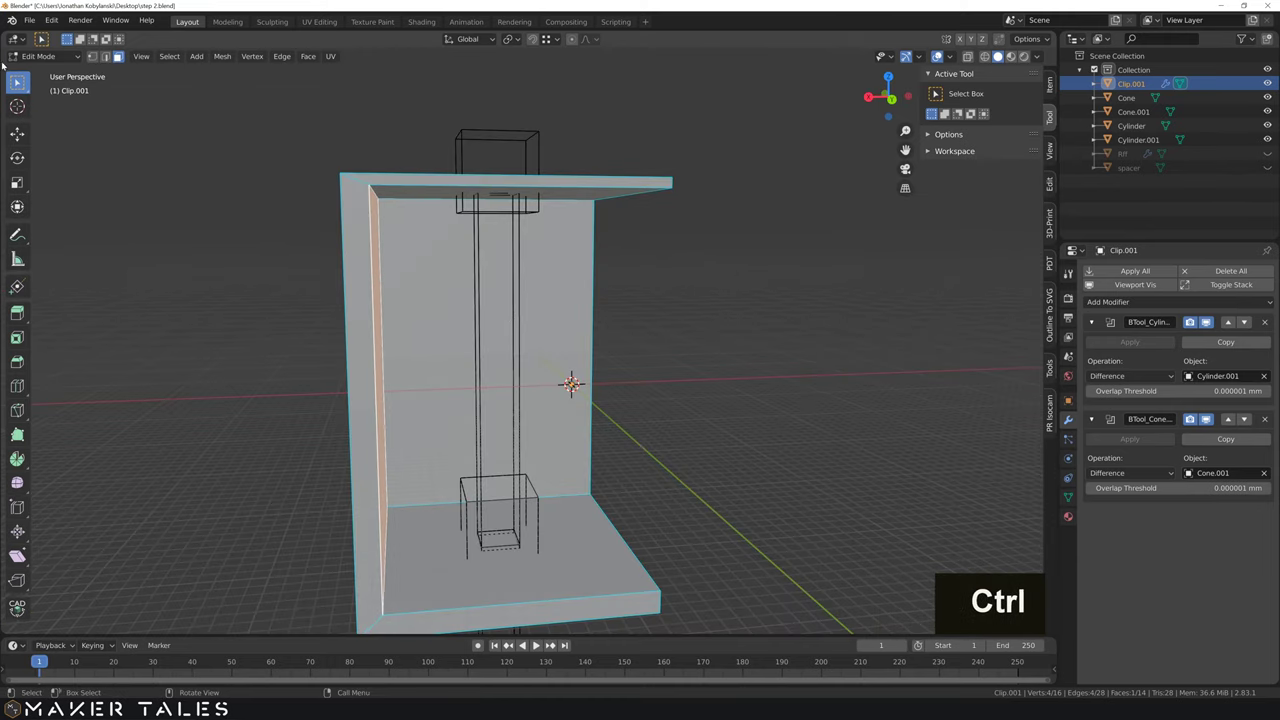
click(51, 20)
click(61, 38)
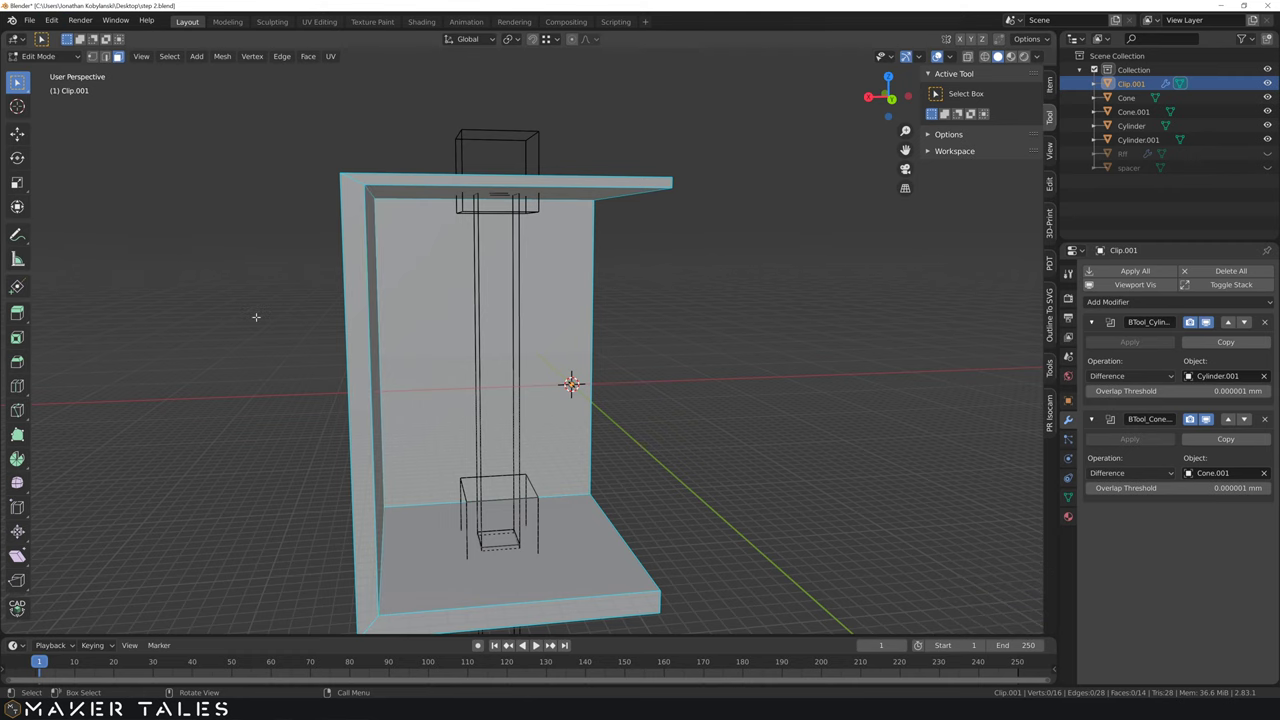
Step: Return the clip to Object Mode, deselect it and examine its inner walls and countersunk hole from several angles
middle_drag(257, 314, 366, 284)
key(Tab)
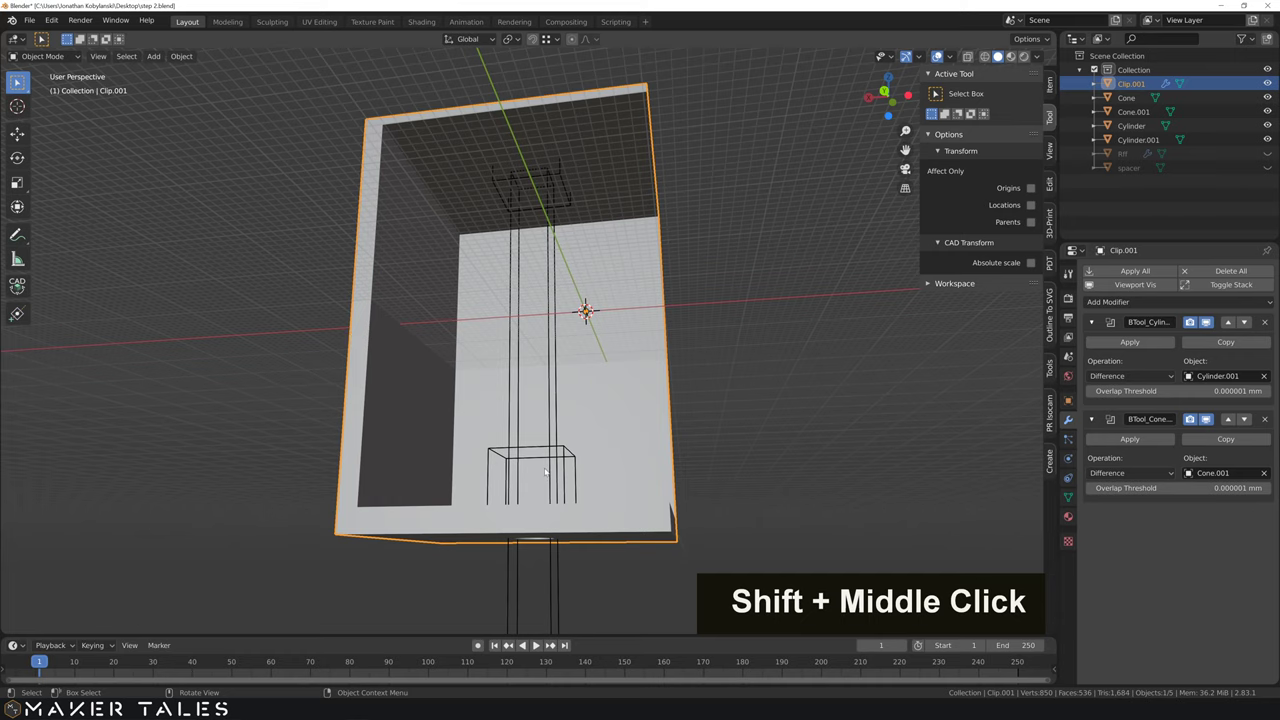
middle_drag(546, 471, 643, 585)
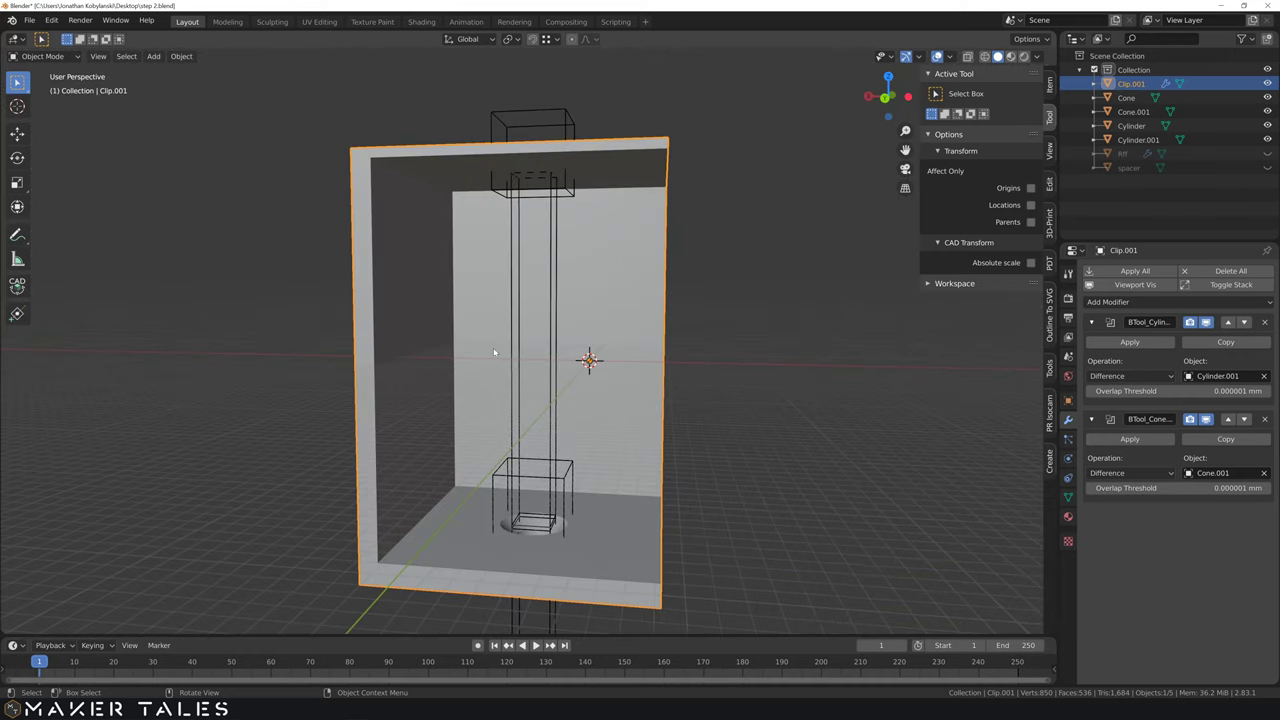
middle_drag(564, 409, 469, 378)
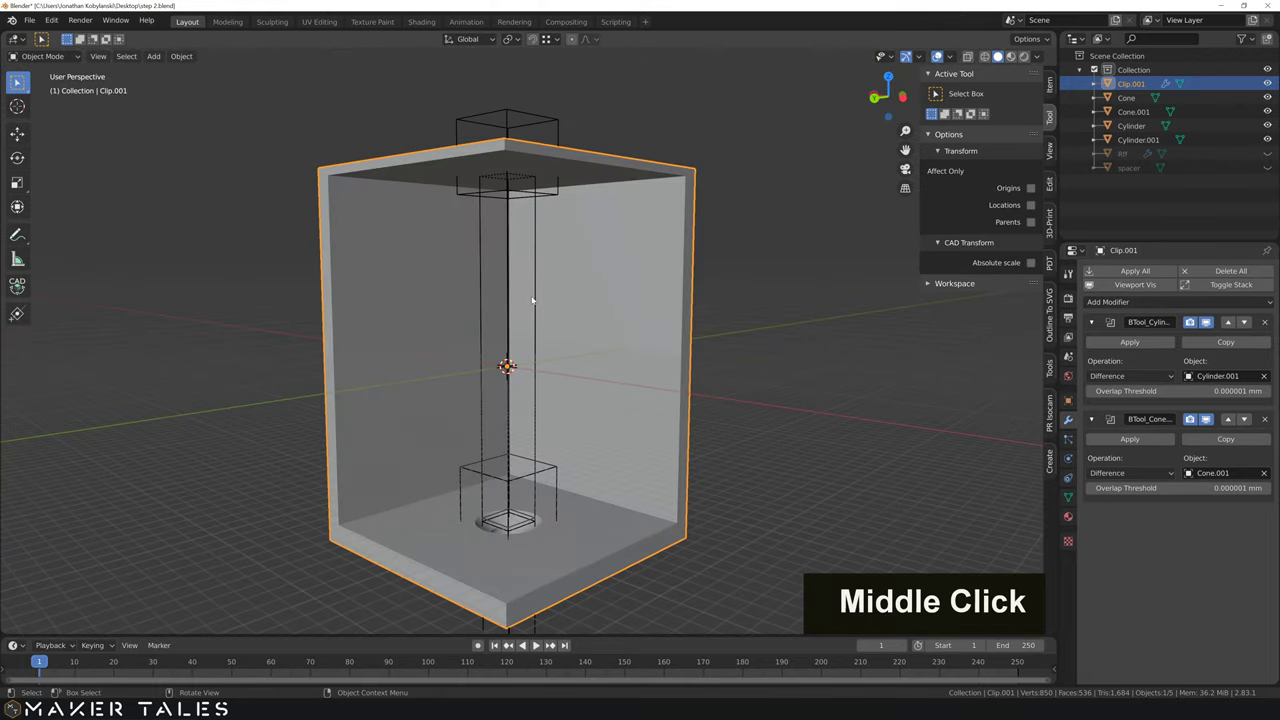
middle_drag(532, 300, 572, 308)
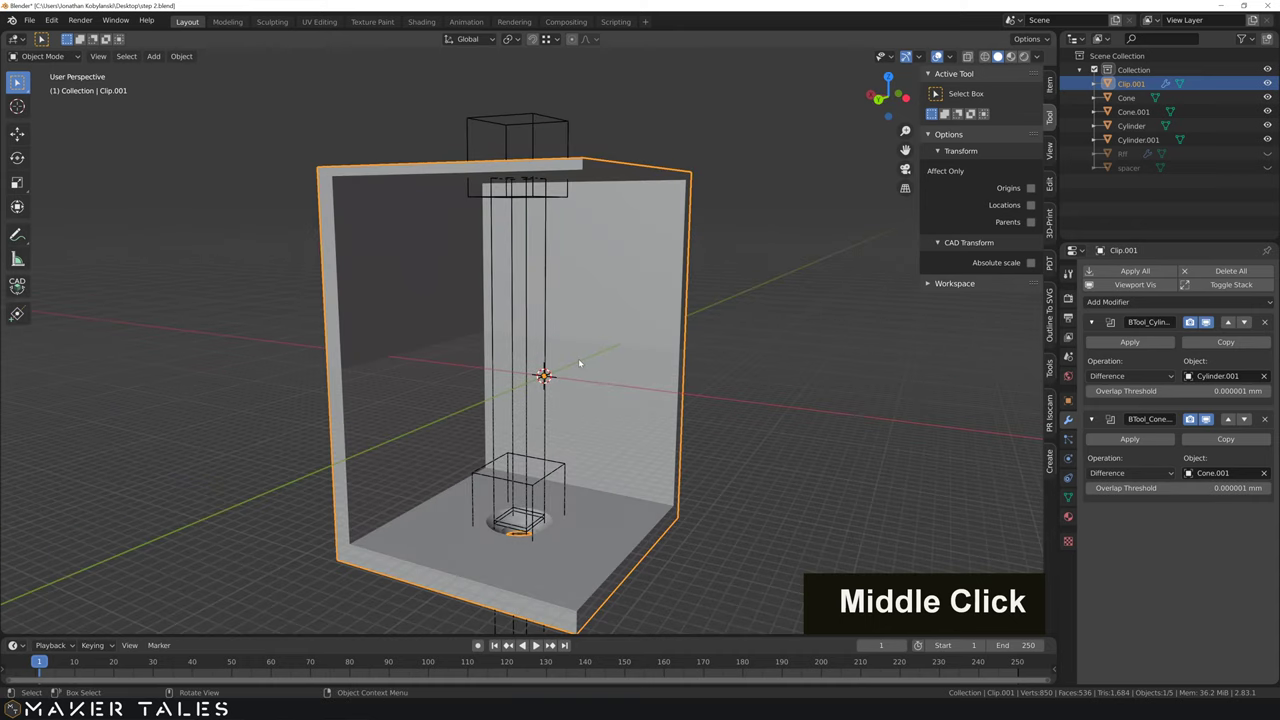
middle_drag(578, 363, 561, 211)
click(757, 387)
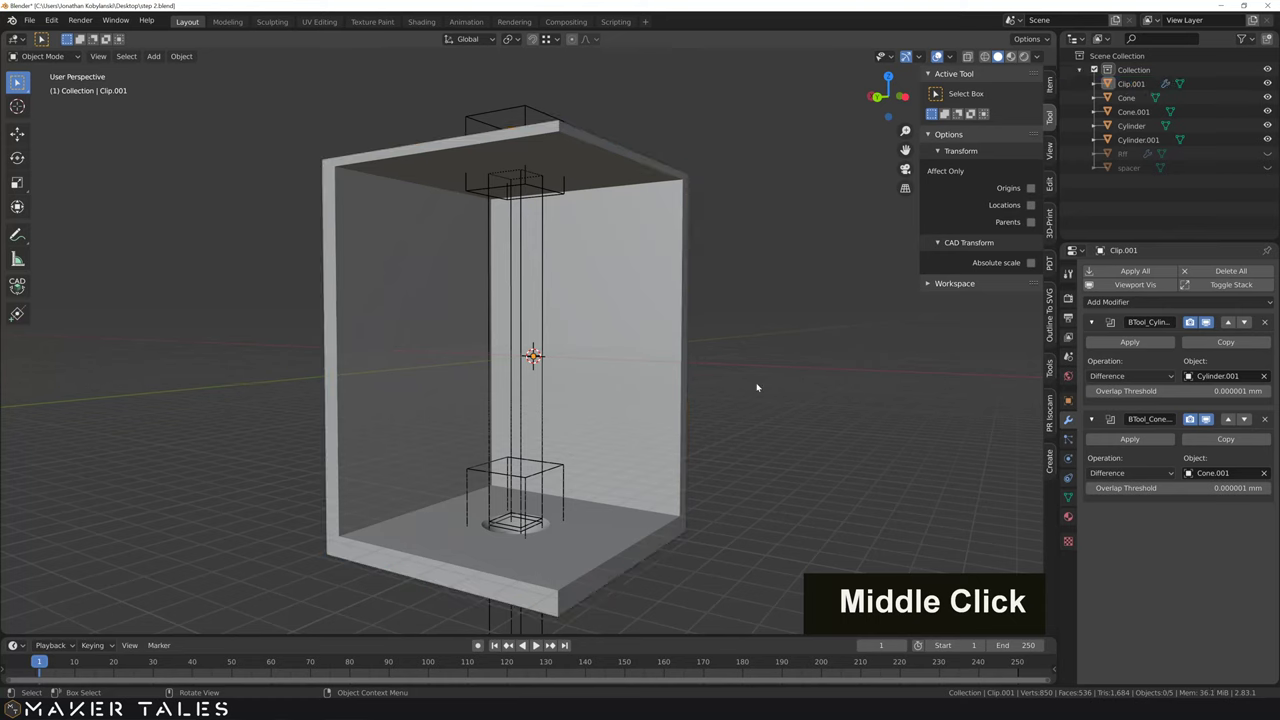
middle_drag(757, 387, 795, 427)
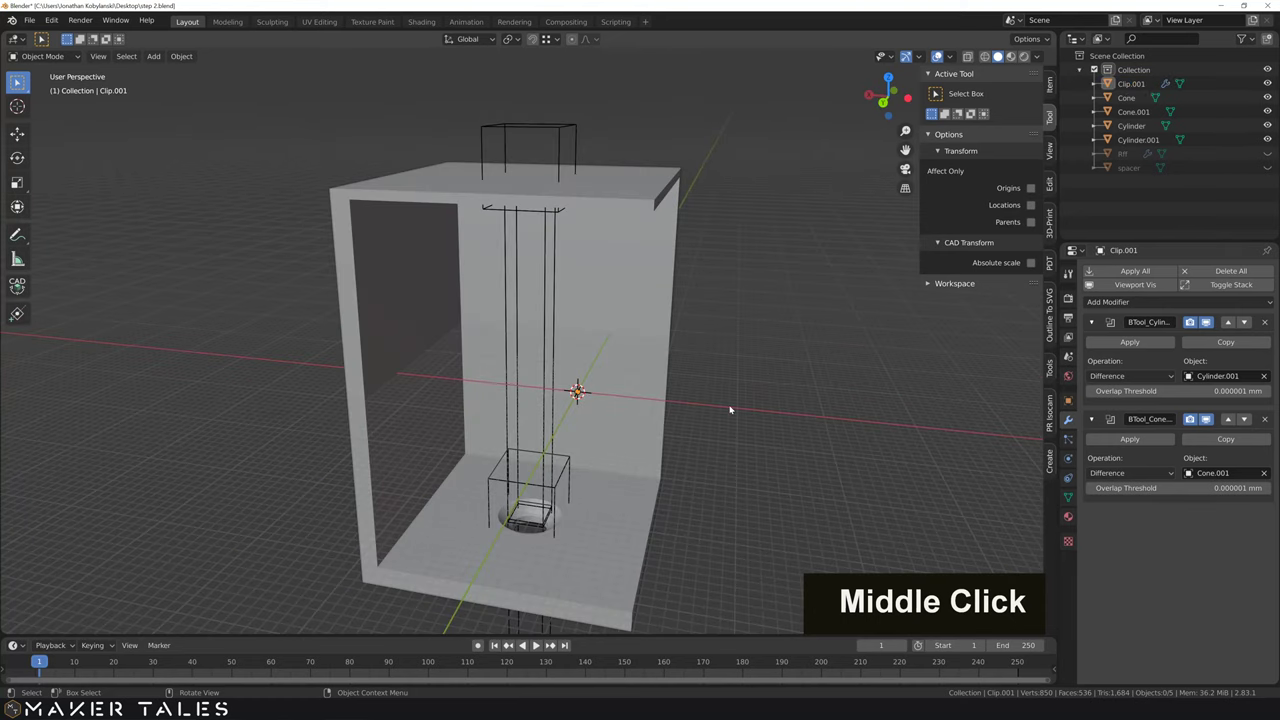
Step: Add a UV sphere at the 3D cursor with 64 segments and a radius of 5 mm
key(shift+a)
mouse_move(730, 407)
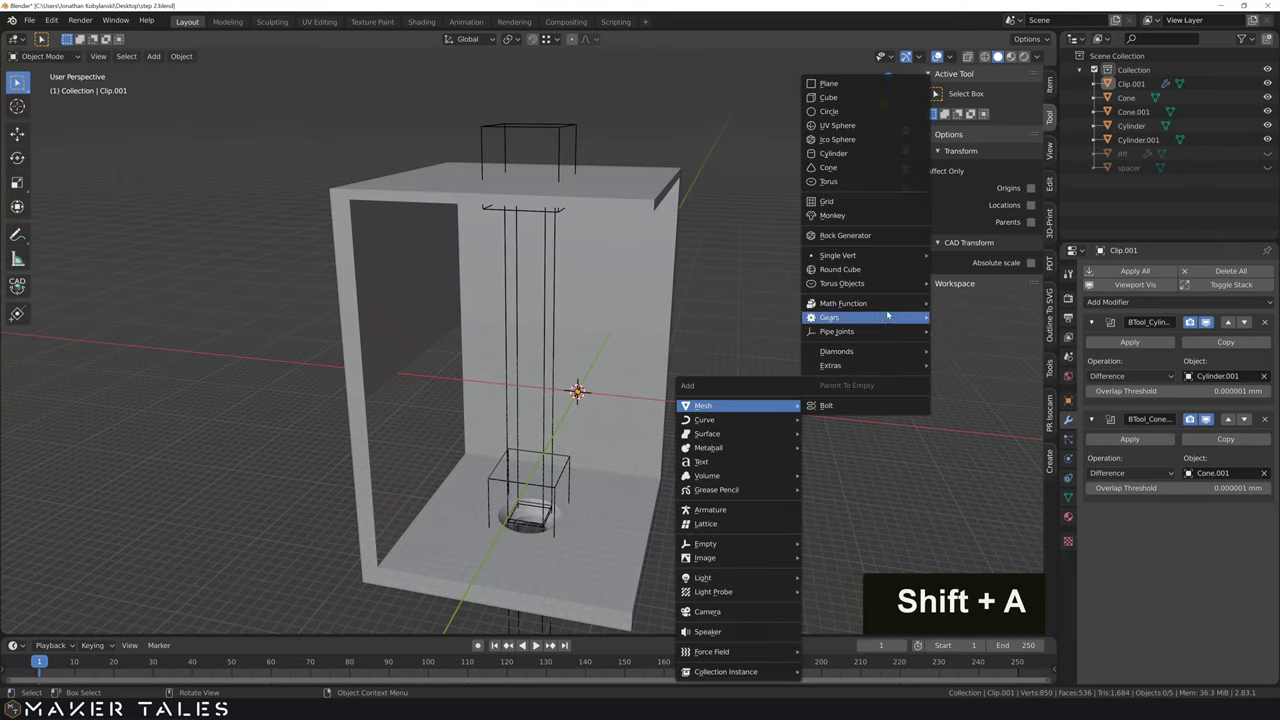
click(853, 126)
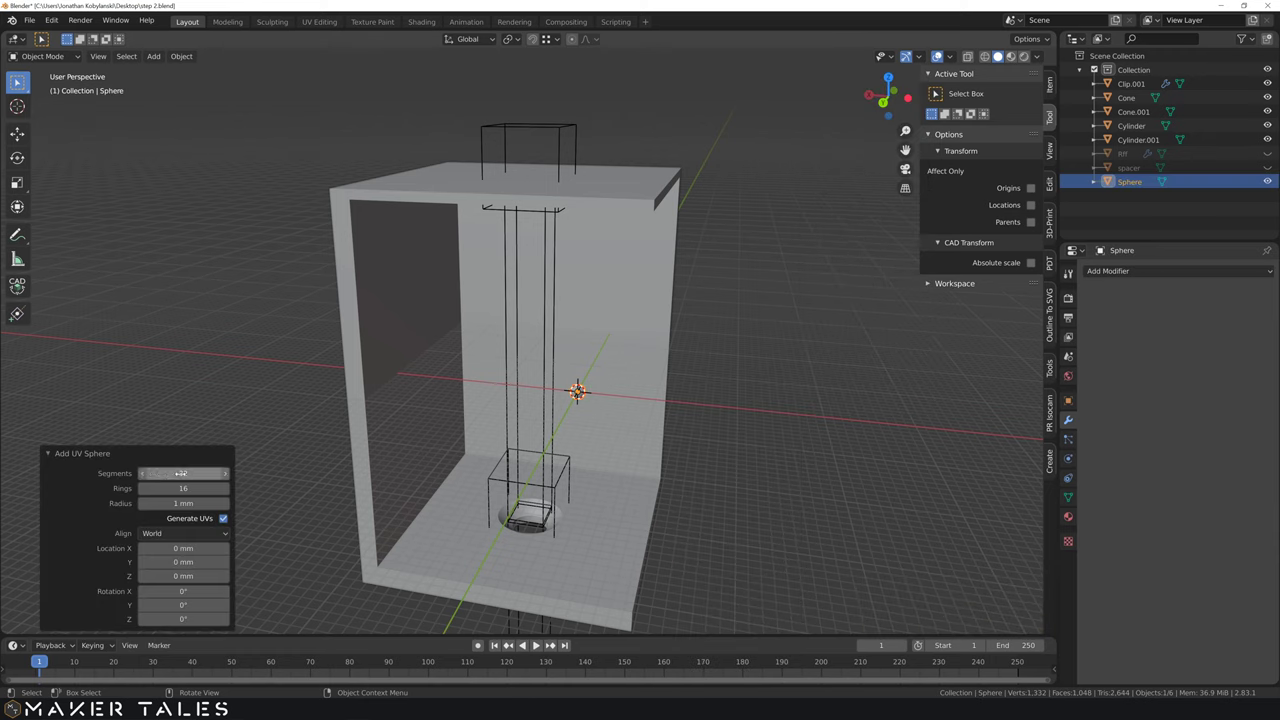
click(181, 473)
text(64)
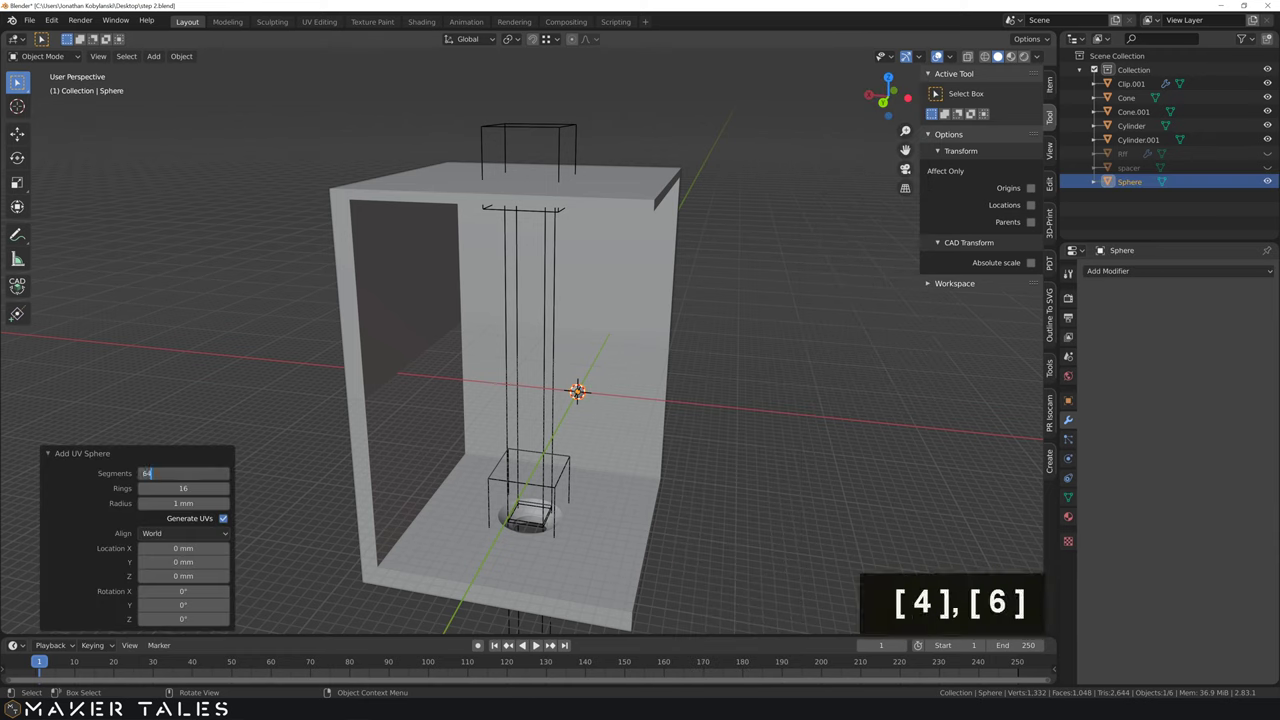
key(Return)
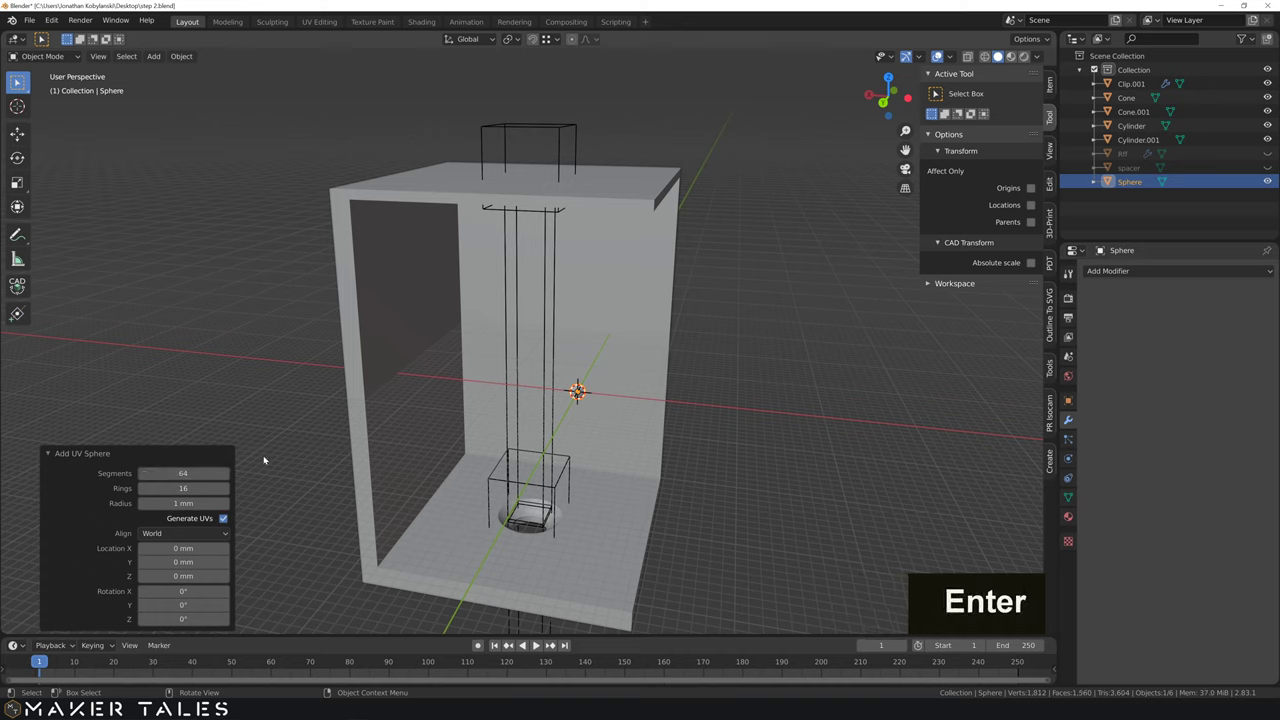
click(193, 501)
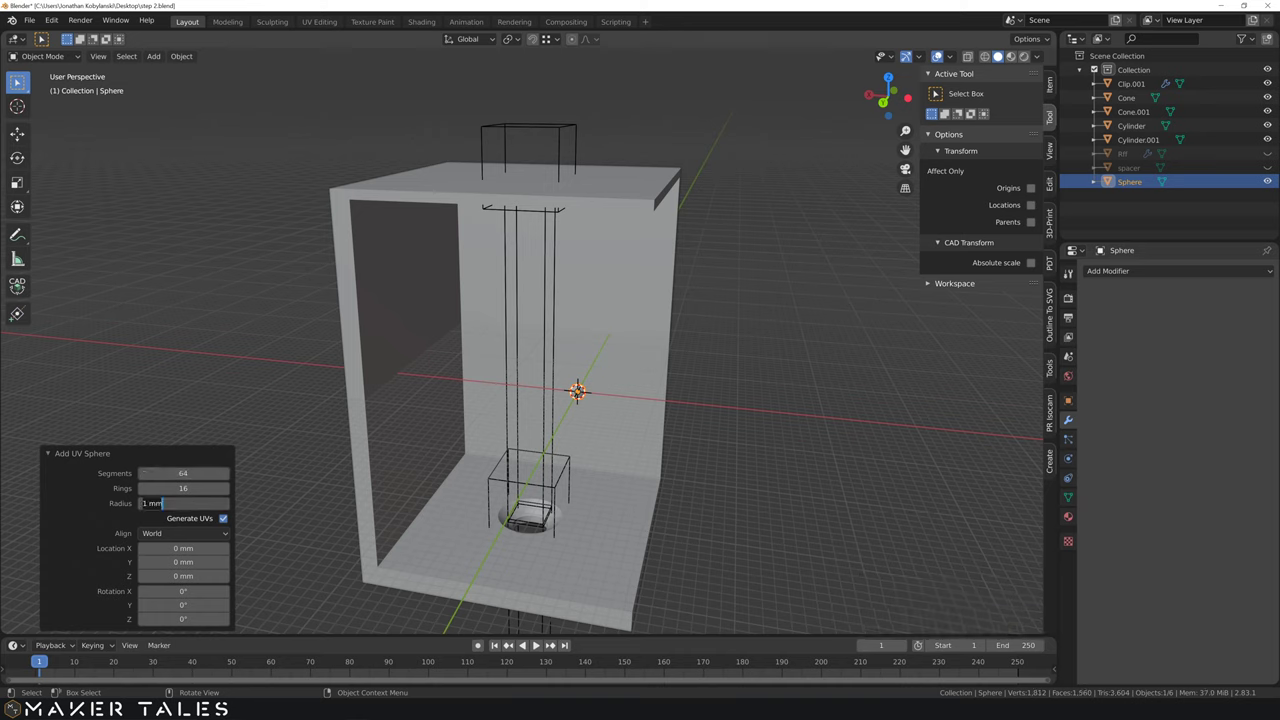
text(5)
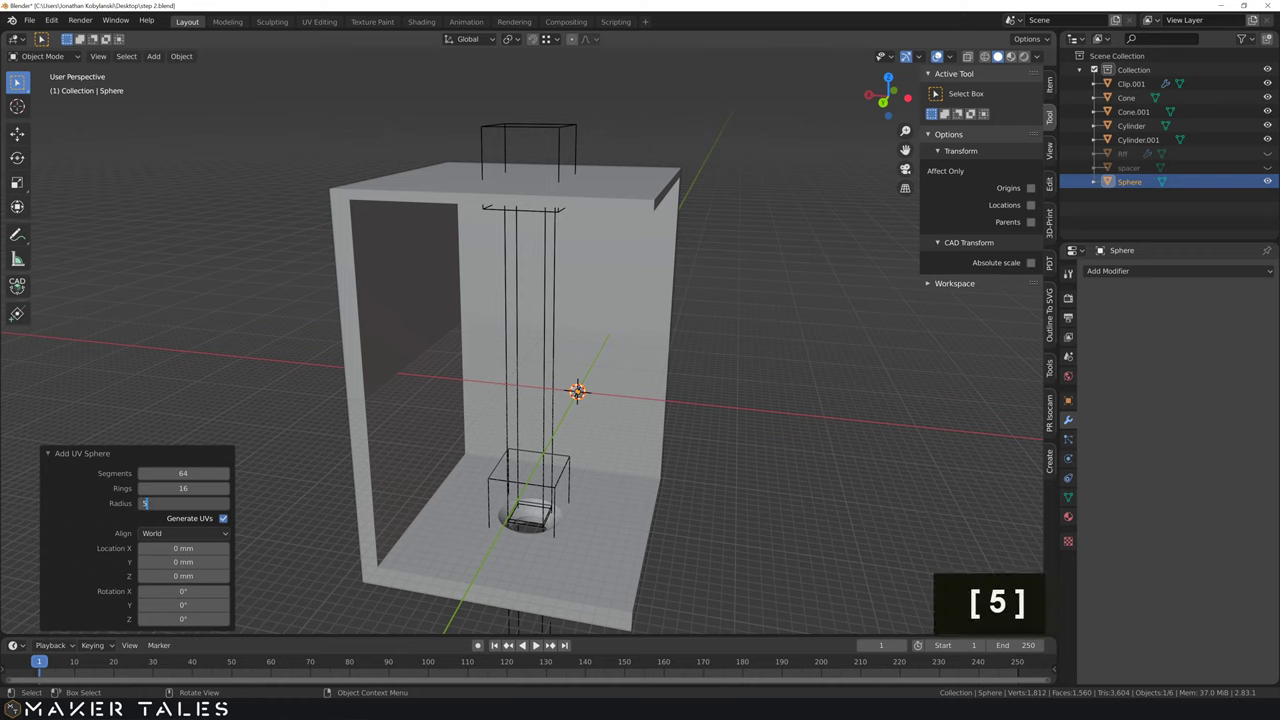
key(Return)
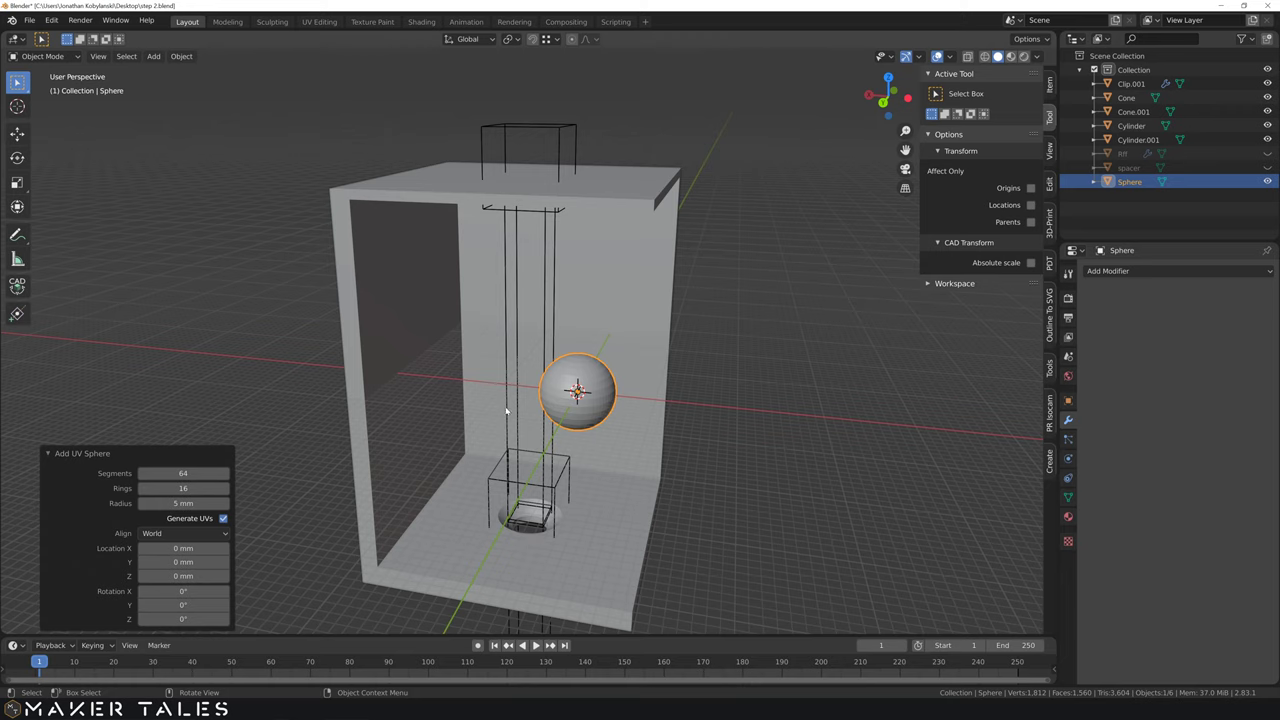
Step: Enter Edit Mode on the sphere with vertex selection and select only its top pole vertex
click(741, 323)
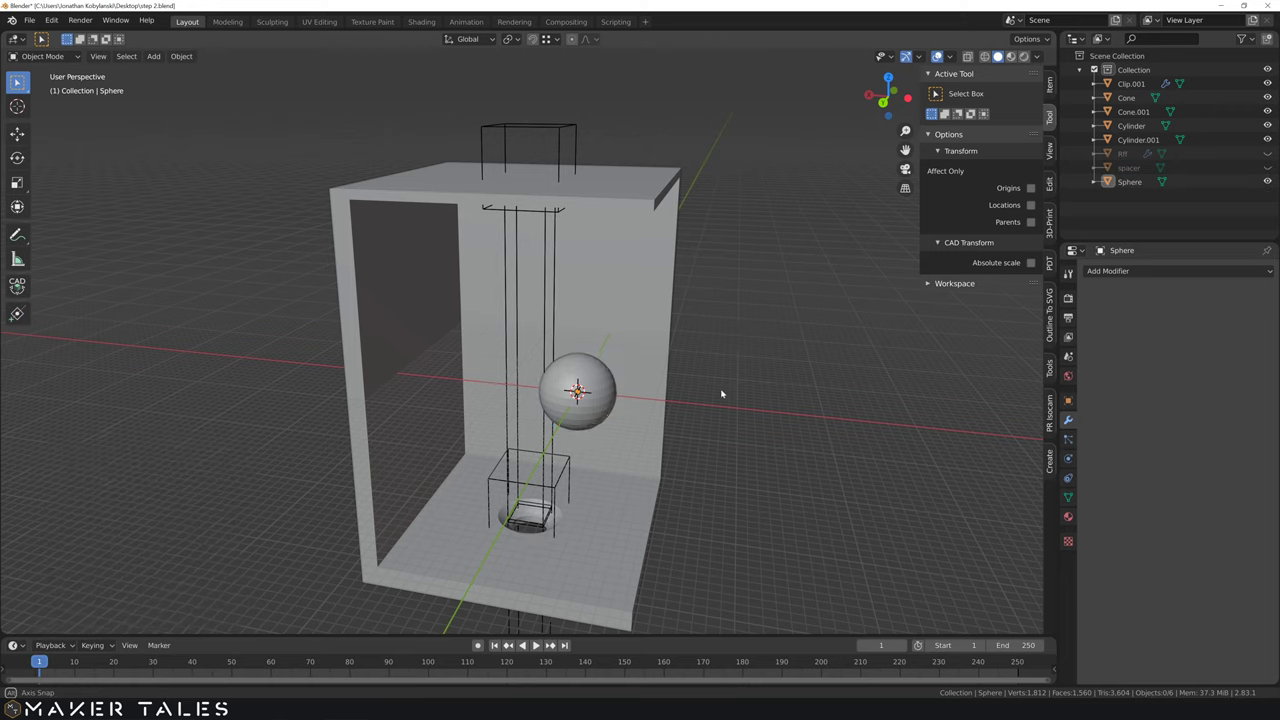
middle_drag(741, 323, 642, 340)
click(626, 349)
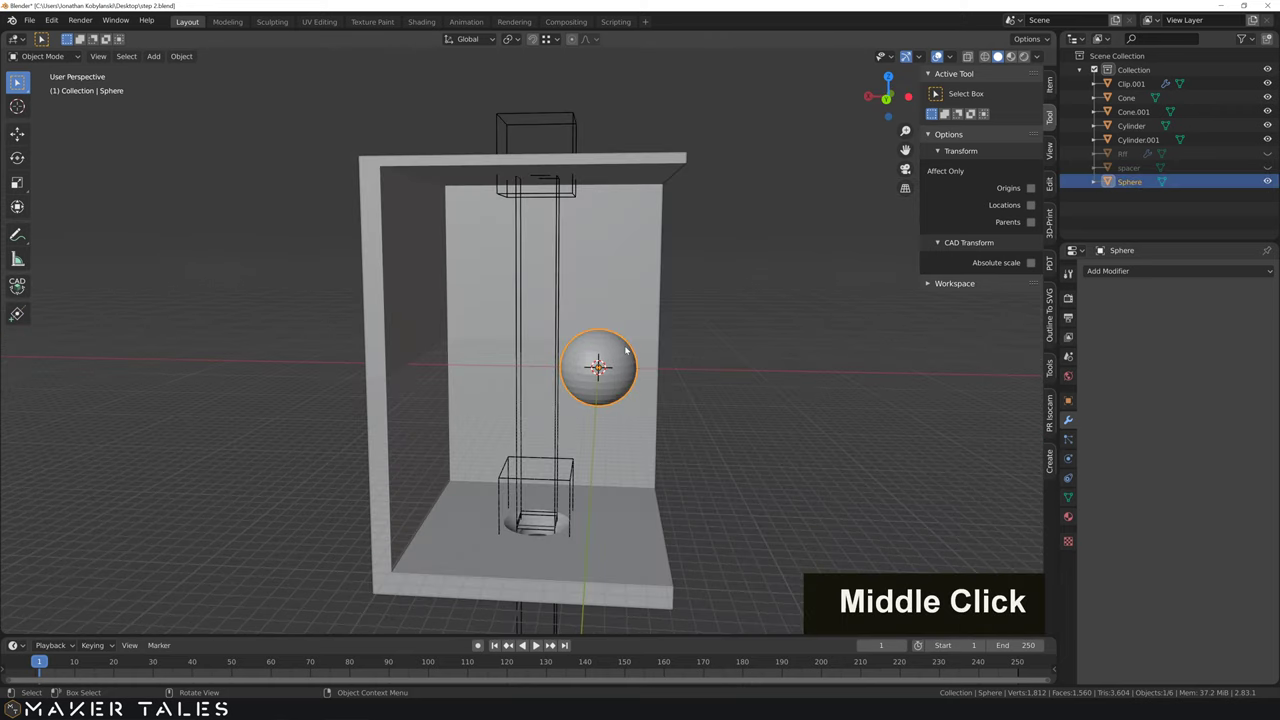
key(KP_Decimal)
scroll(607, 300, down, 2)
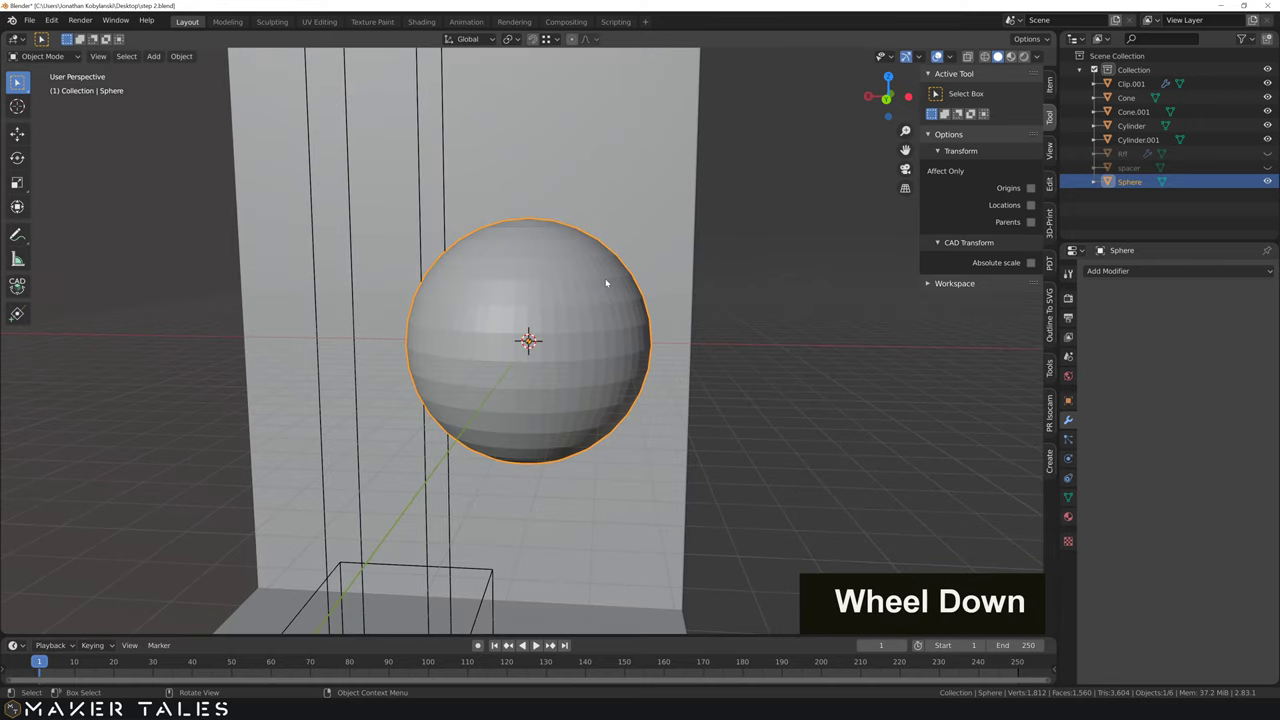
middle_drag(605, 283, 605, 336)
key(Tab)
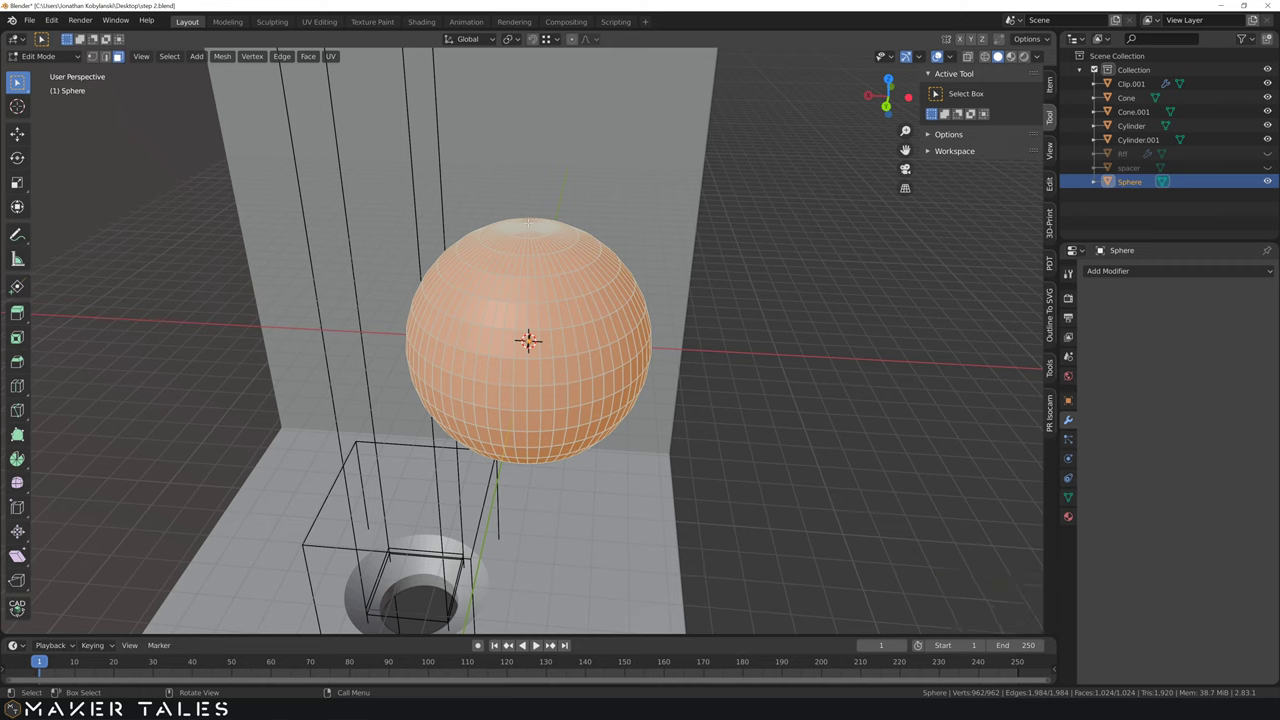
key(1)
click(562, 292)
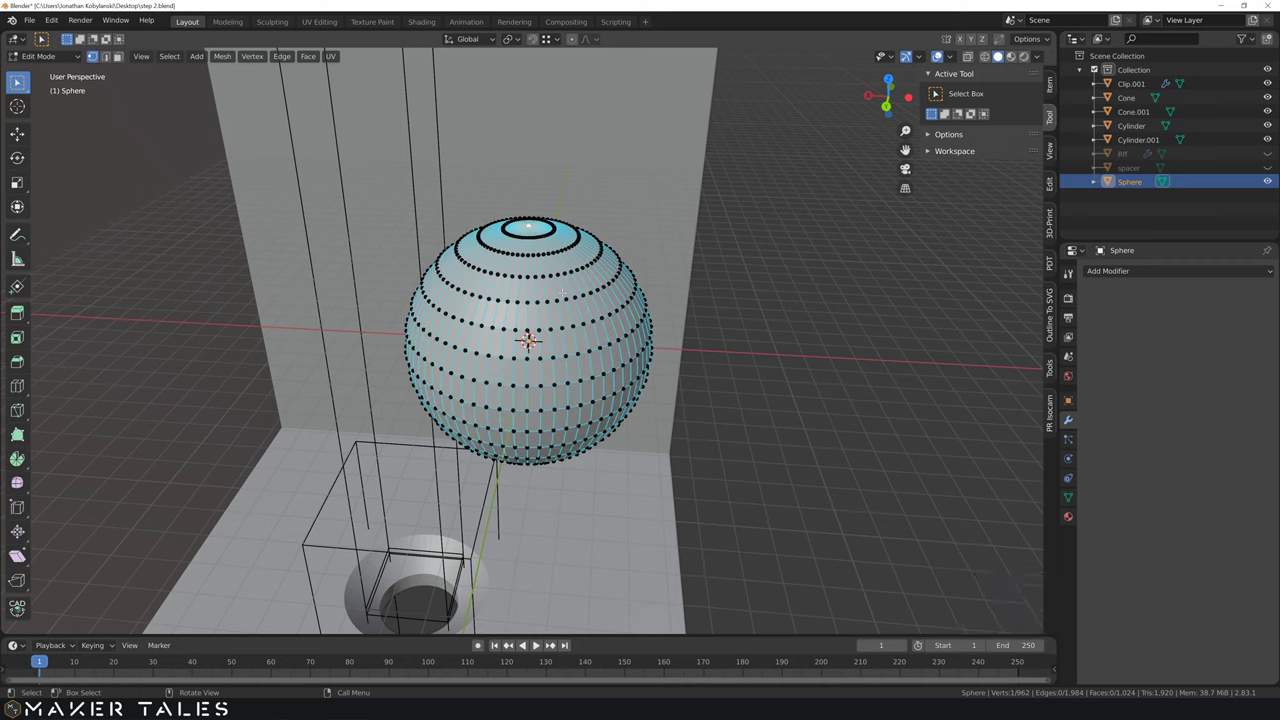
Step: Grow the selection from the pole to the ring just above the equator and delete those upper vertices
key(ctrl+KP_Add)
key(ctrl+KP_Add)
key(ctrl+KP_Add)
key(ctrl+KP_Add)
key(ctrl+KP_Add)
key(ctrl+KP_Add)
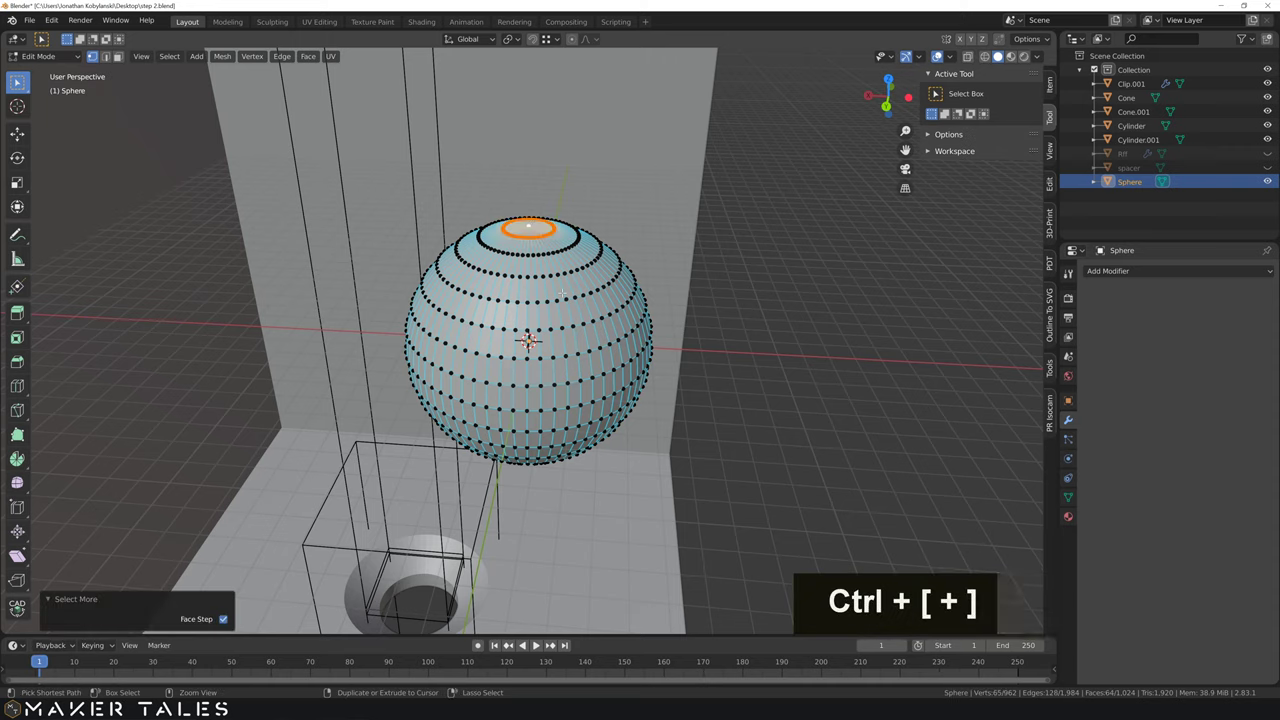
key(ctrl+KP_Add)
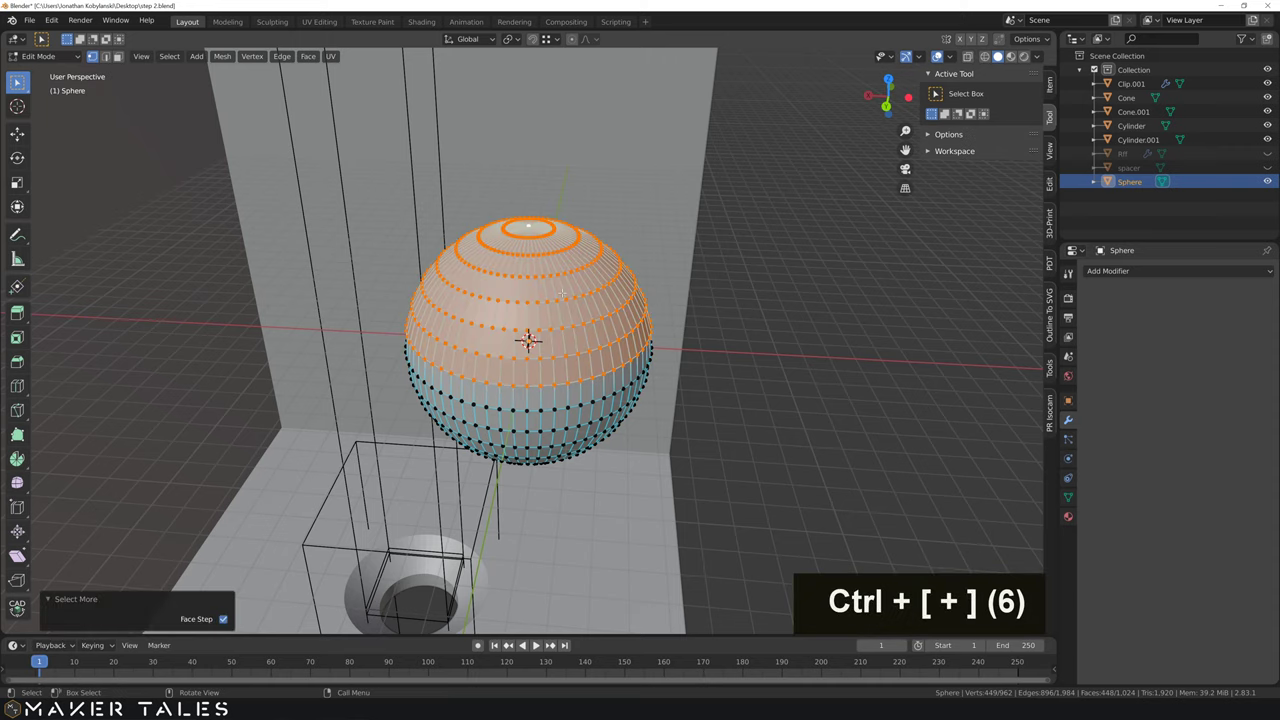
middle_drag(562, 305, 558, 246)
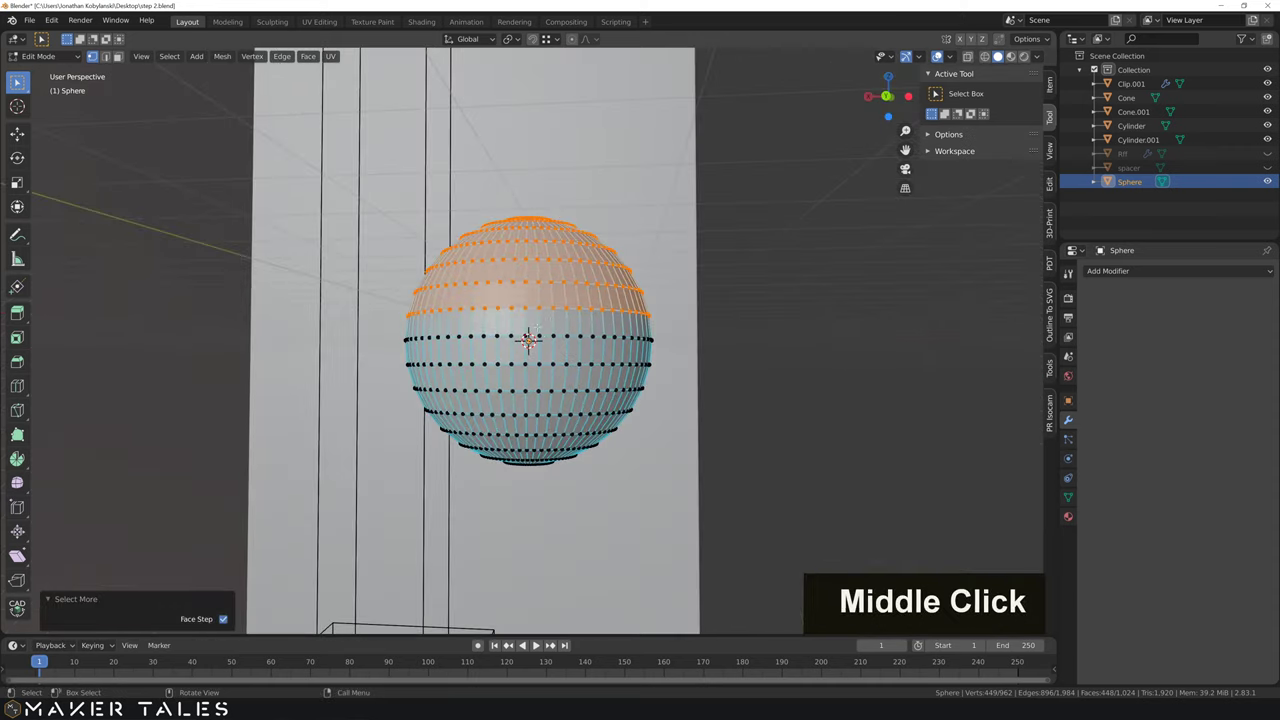
middle_drag(543, 323, 546, 337)
key(x)
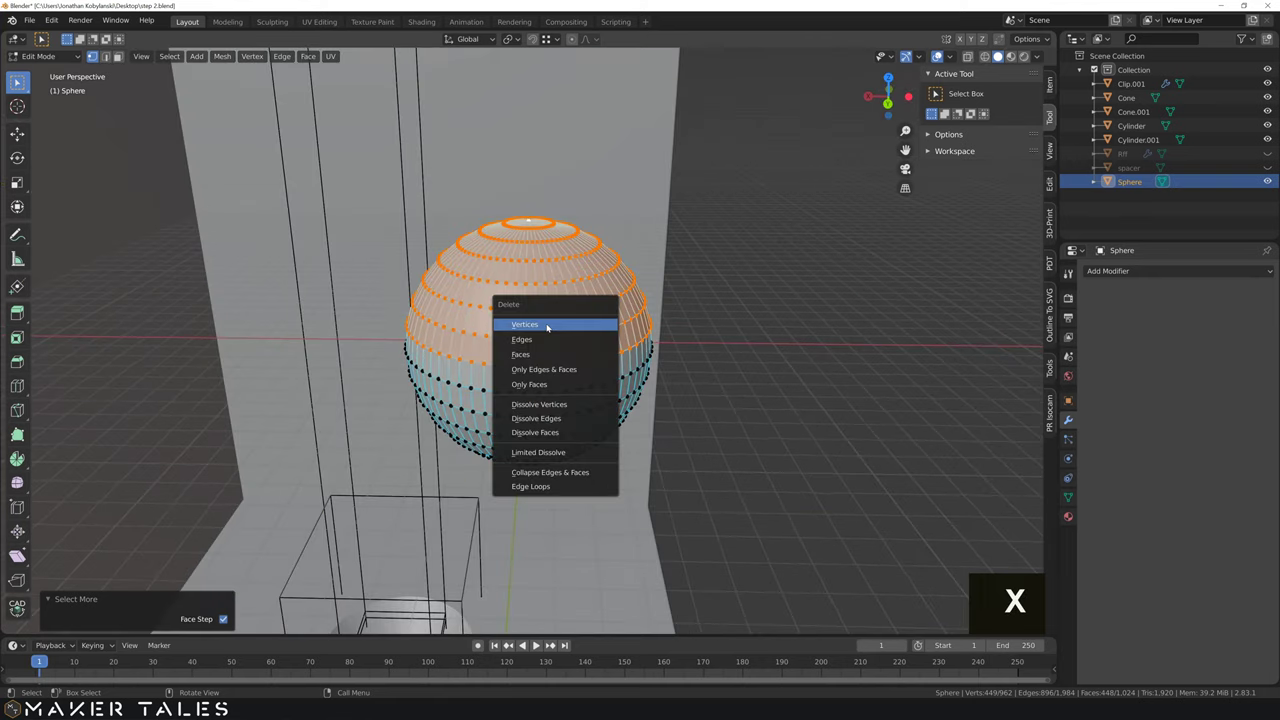
click(547, 325)
Step: Select the open rim edge loop of the remaining hemisphere and fill it with a face
key(2)
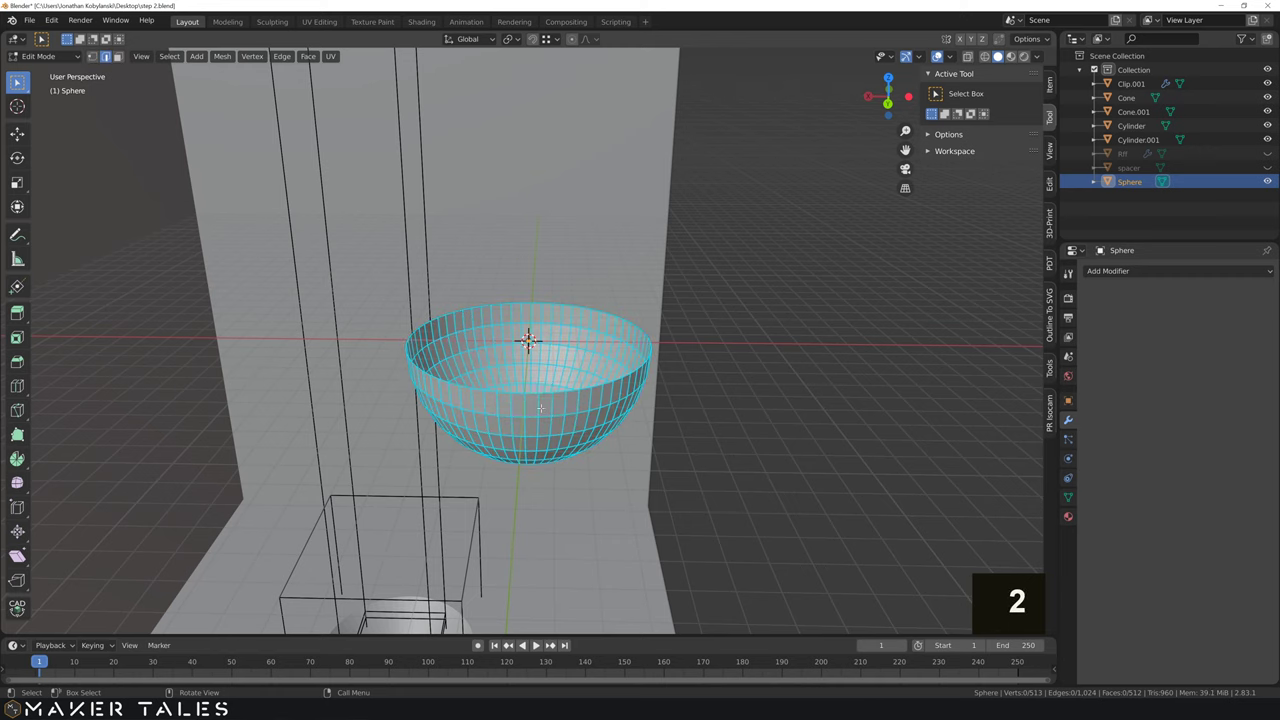
alt+click(530, 400)
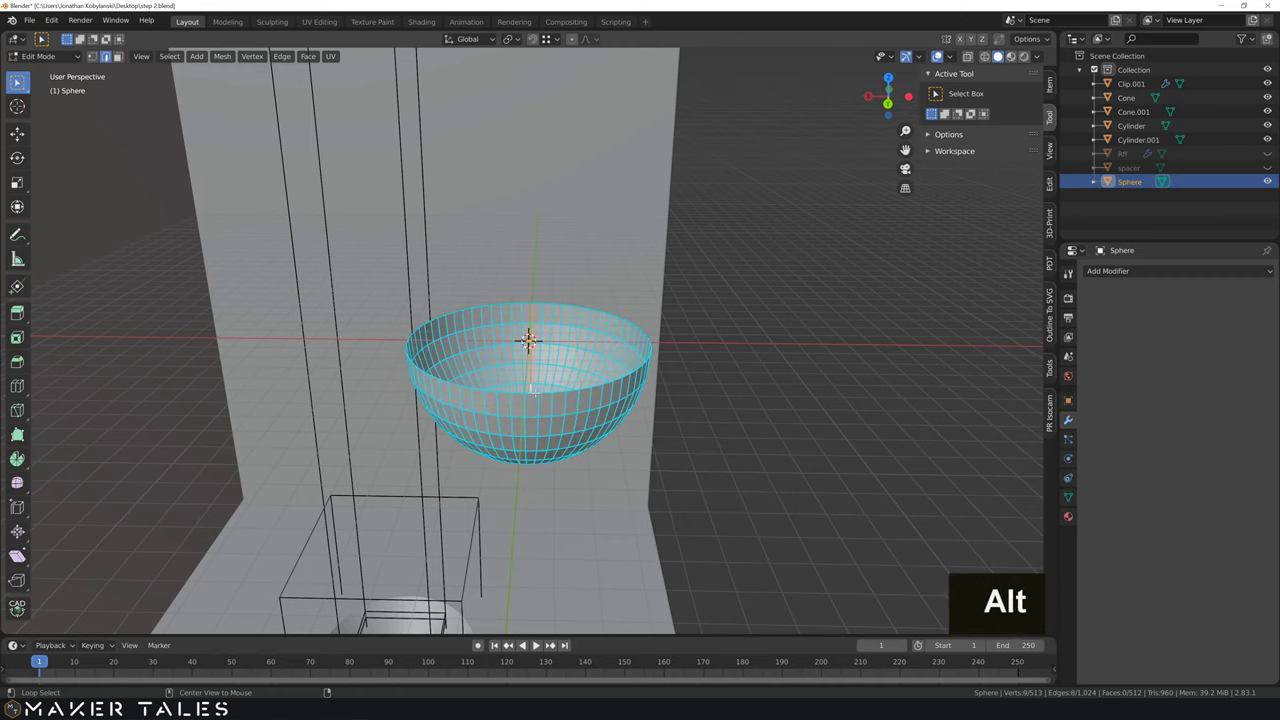
alt+click(532, 394)
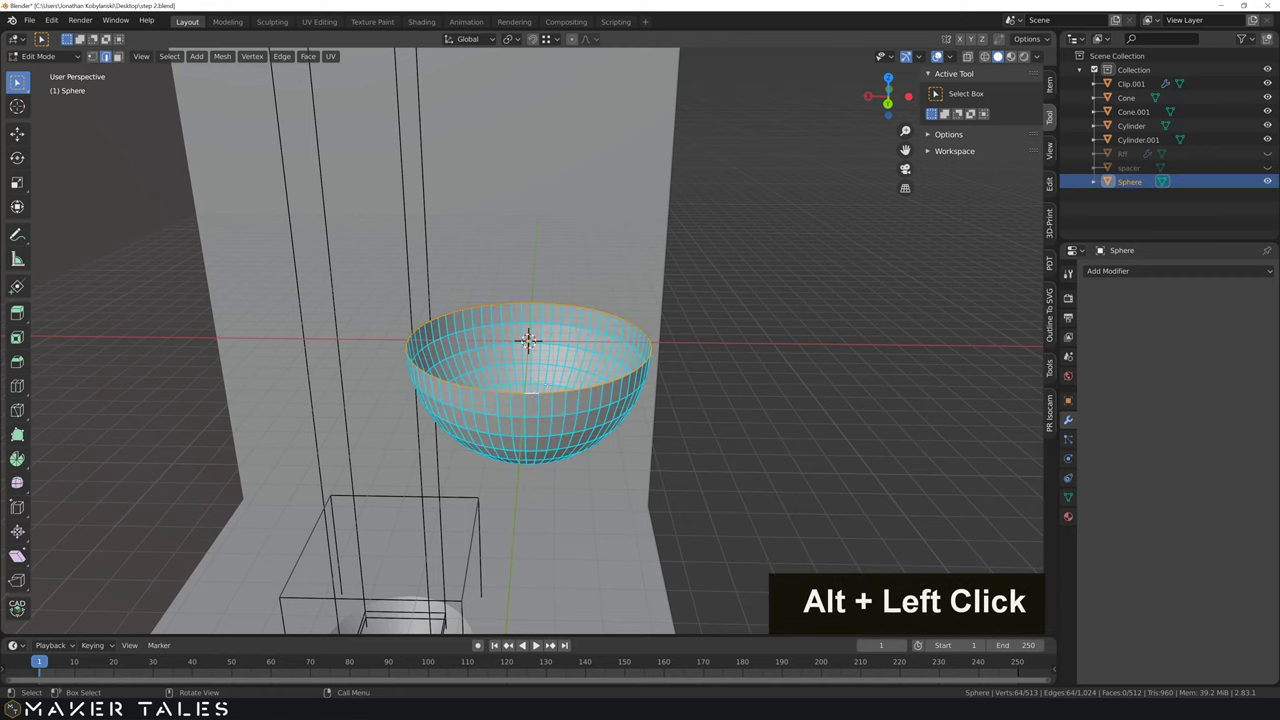
key(f)
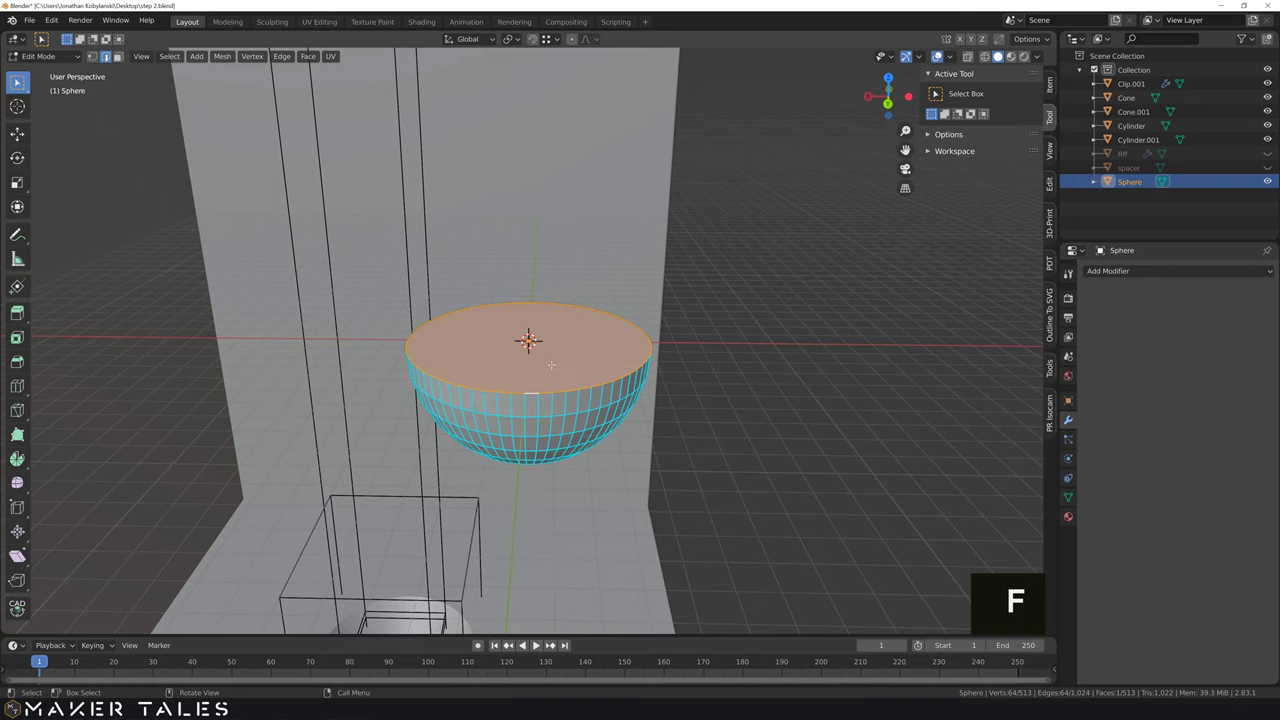
Step: Extrude the hemisphere's flat top face by 0.5 mm and return to Object Mode
key(3)
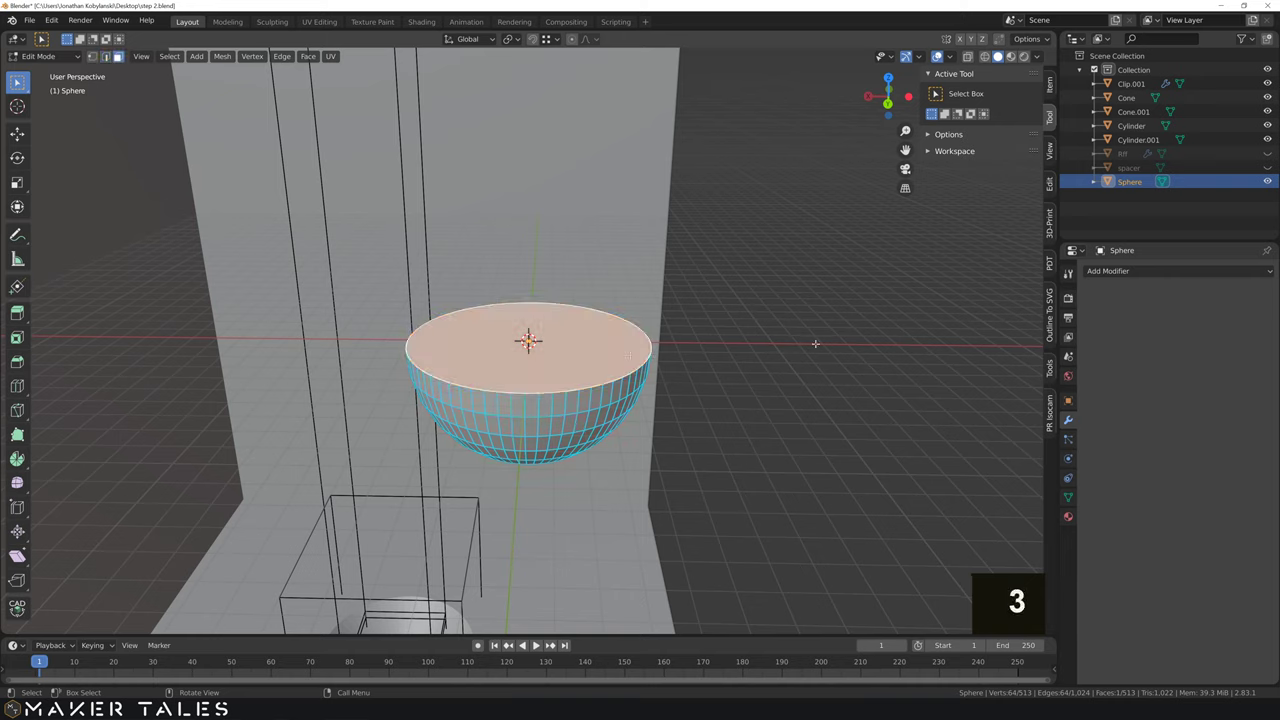
click(815, 343)
click(580, 332)
key(e)
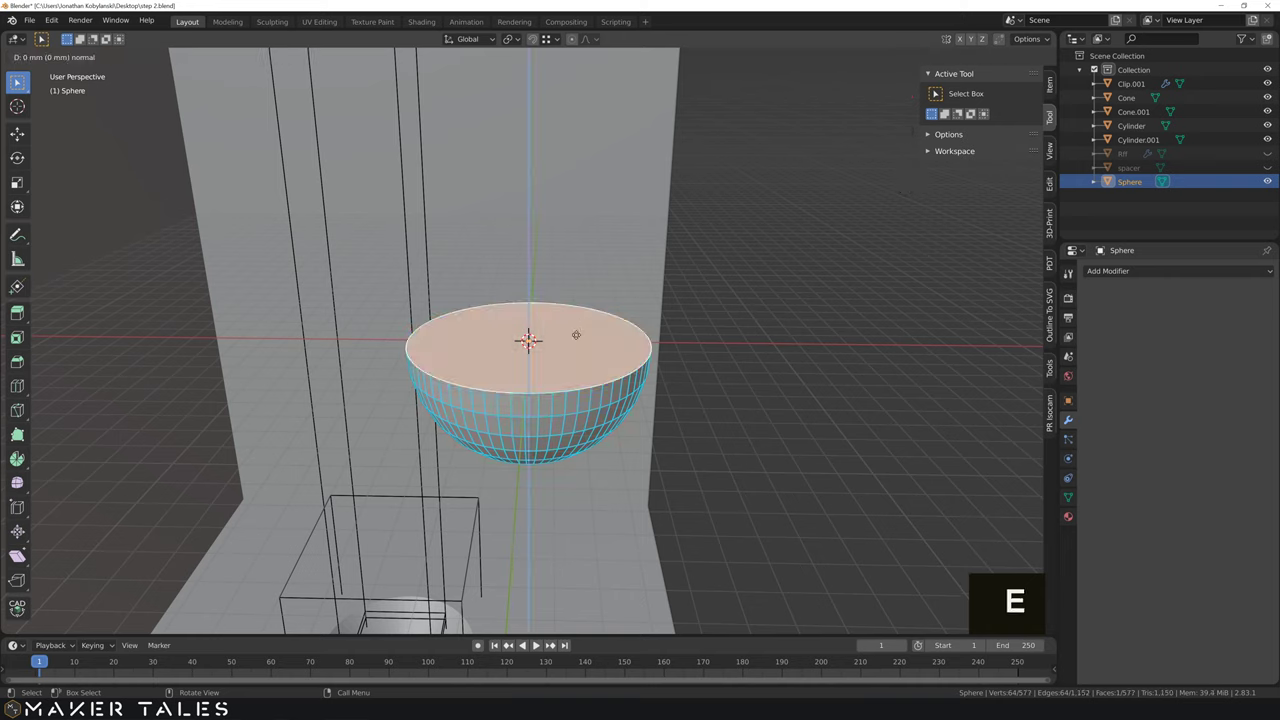
text(0.5)
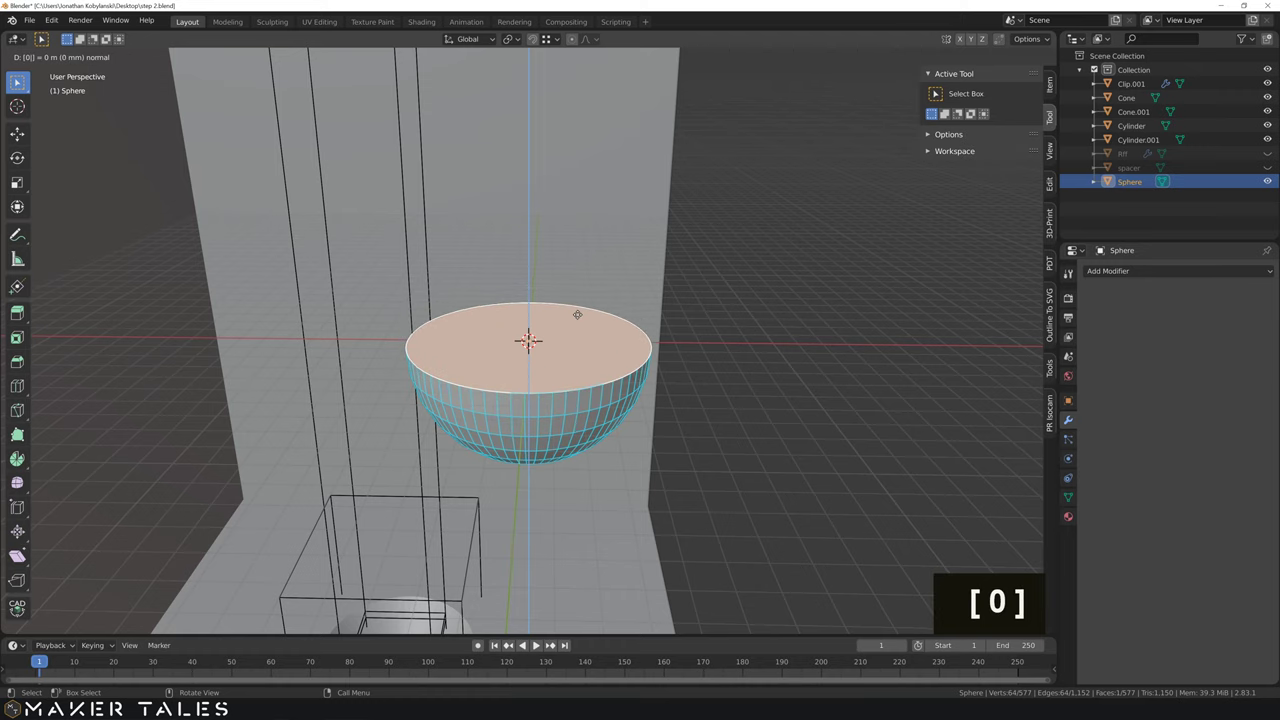
key(Return)
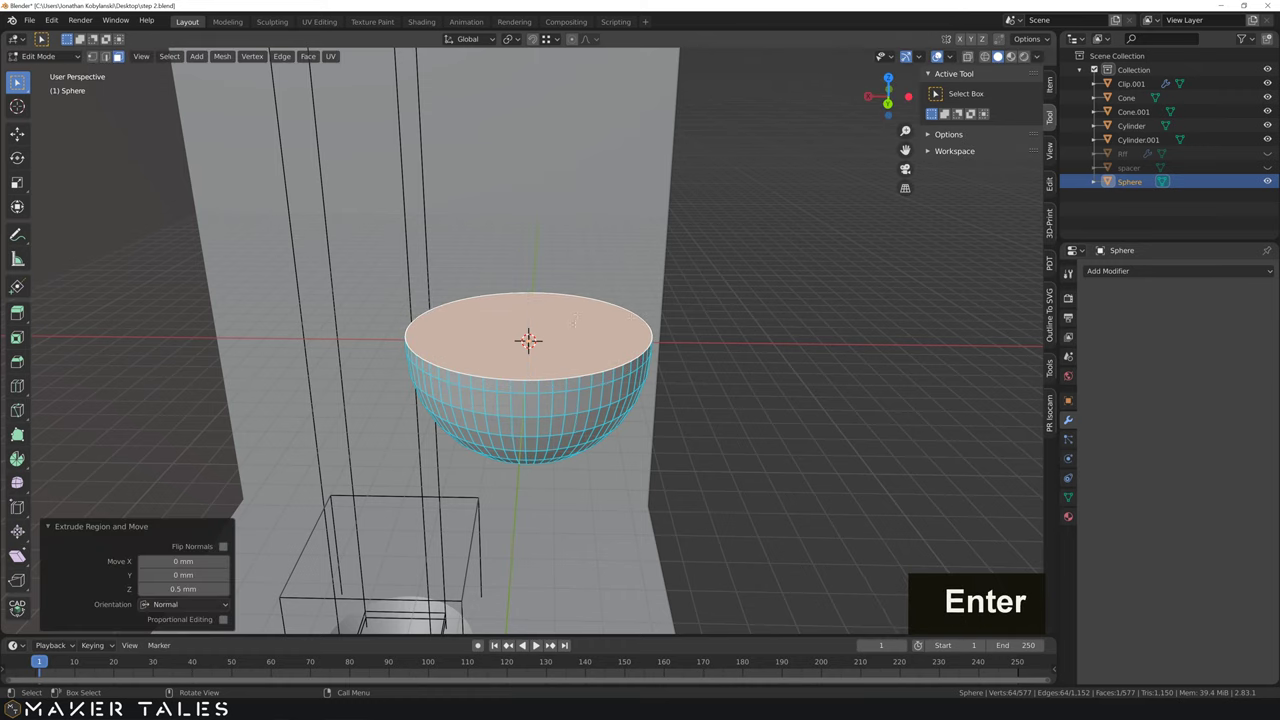
key(Tab)
middle_drag(574, 321, 584, 355)
scroll(585, 295, down, 2)
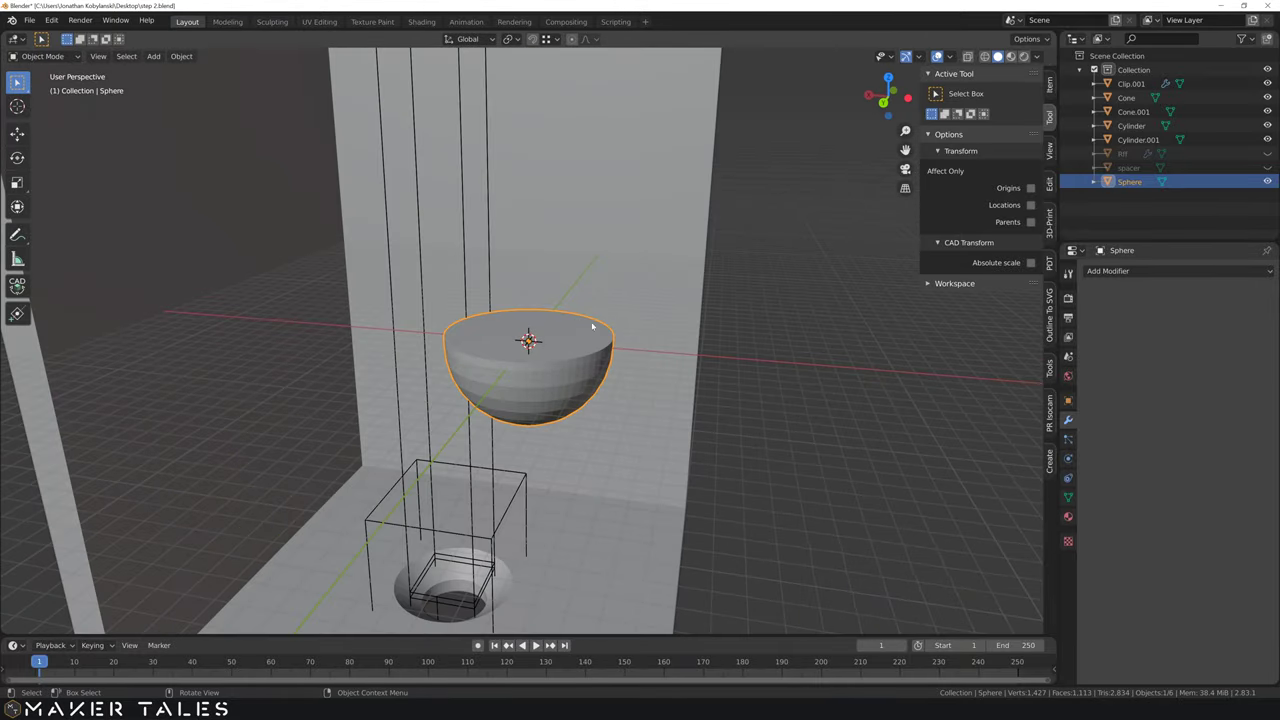
scroll(709, 360, down, 3)
middle_drag(709, 360, 630, 359)
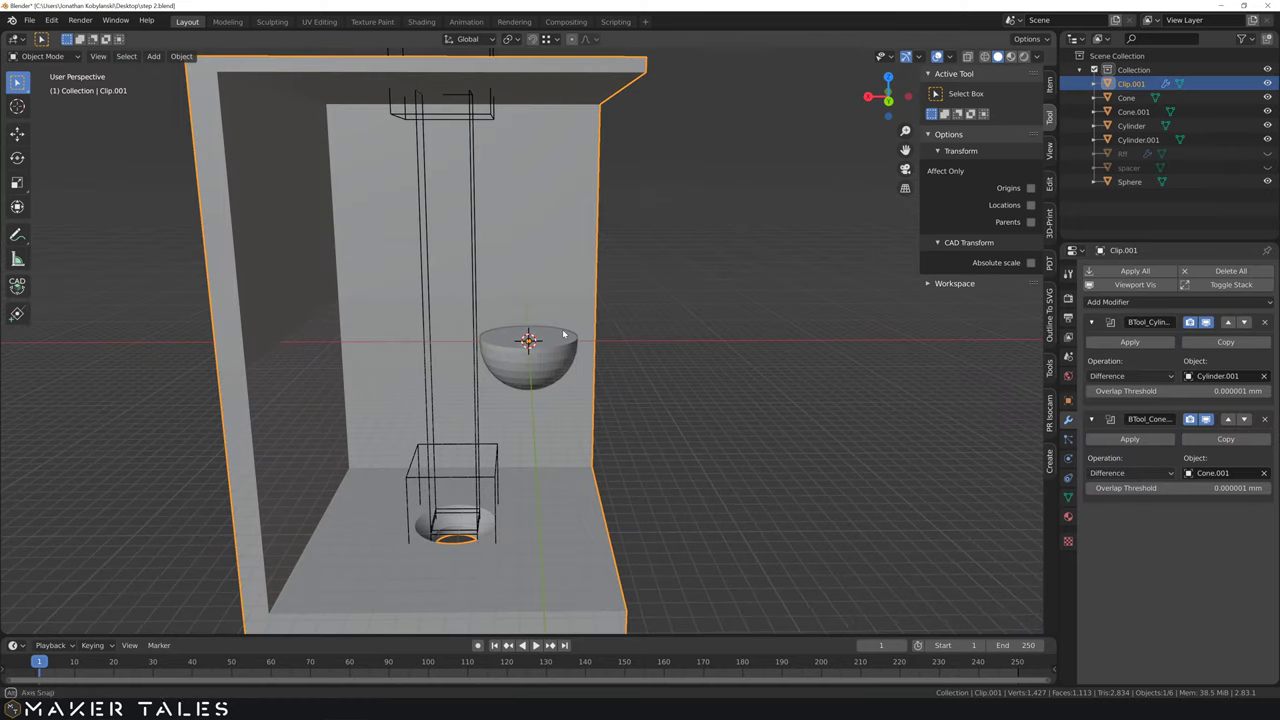
Step: Move the hemisphere by its origin with CAD Transform, snapping it to the origin of the upper cone cutter at the clip's top
middle_drag(543, 343, 544, 371)
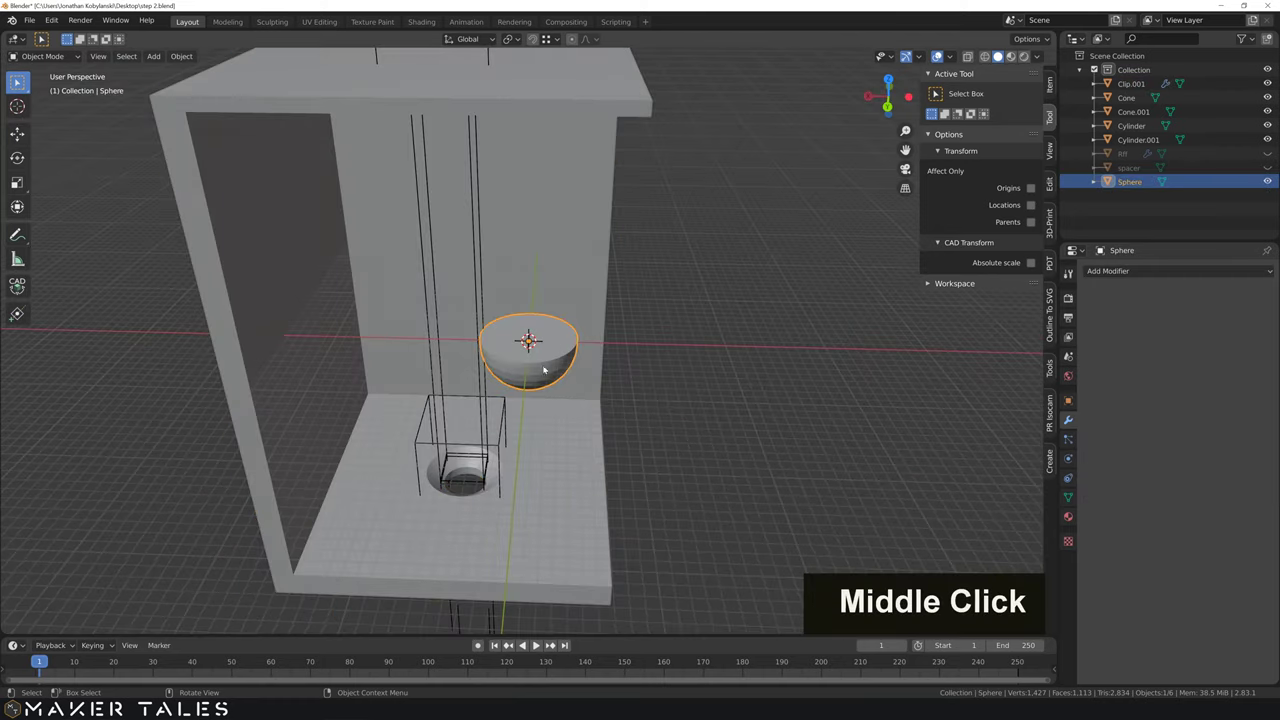
scroll(528, 345, up, 4)
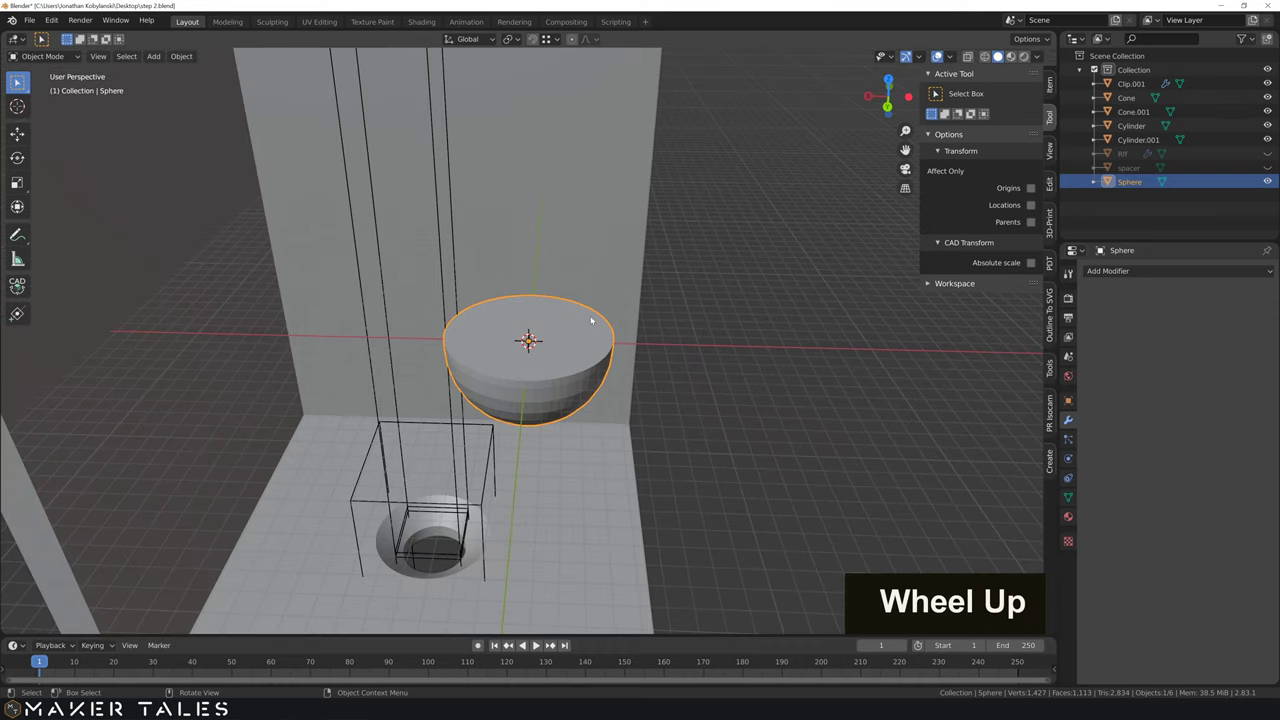
key(alt+c)
key(g)
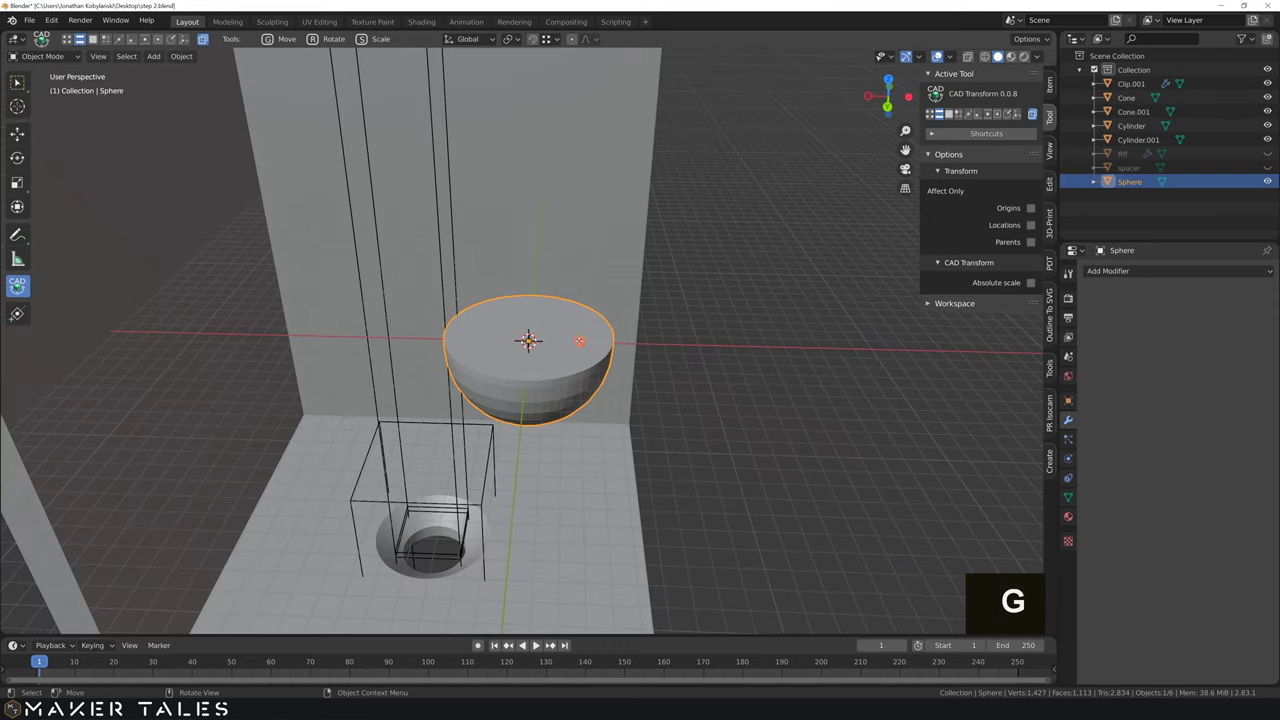
key(space)
key(o)
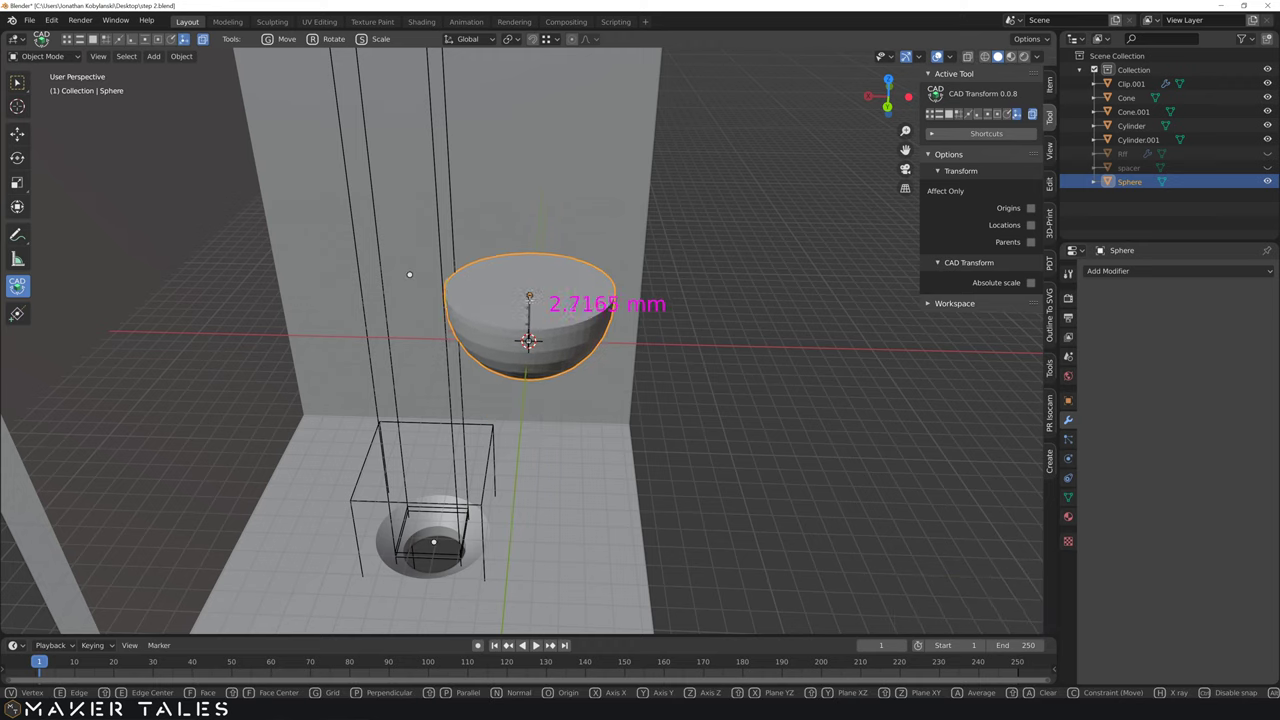
middle_drag(528, 341, 523, 334)
scroll(523, 337, down, 4)
scroll(528, 341, down, 6)
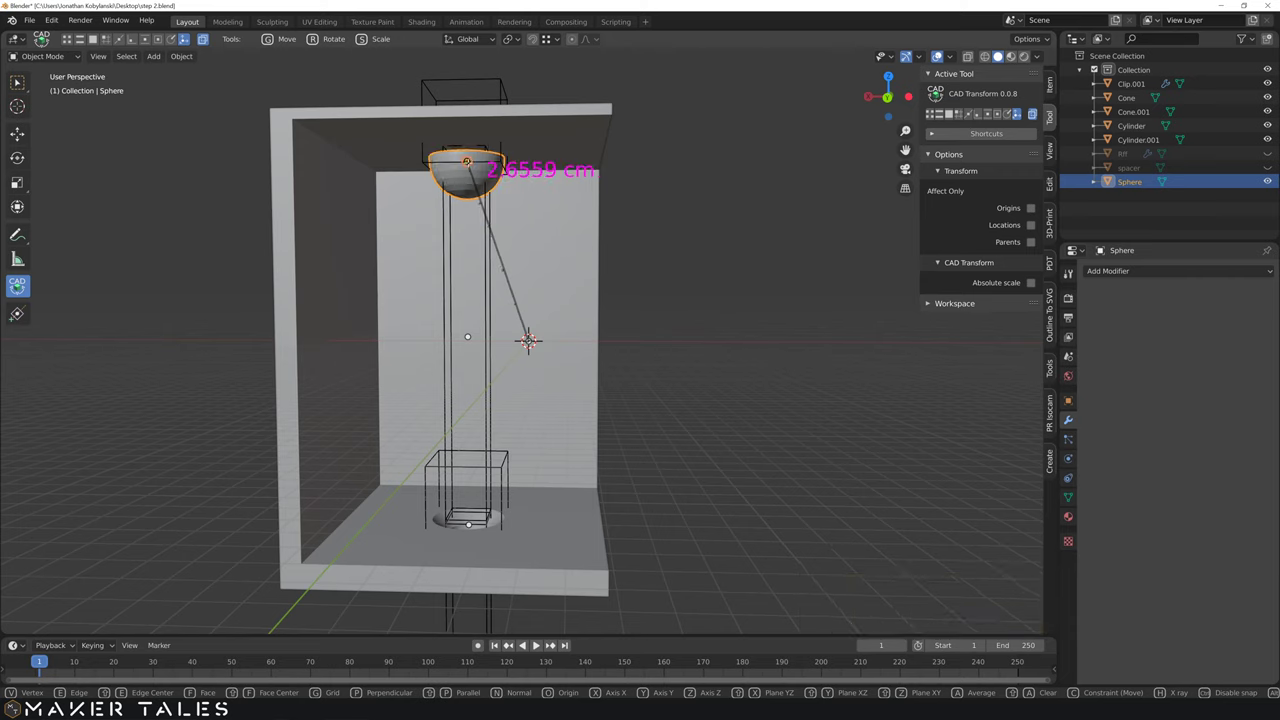
scroll(528, 341, up, 3)
scroll(528, 341, down, 3)
click(528, 341)
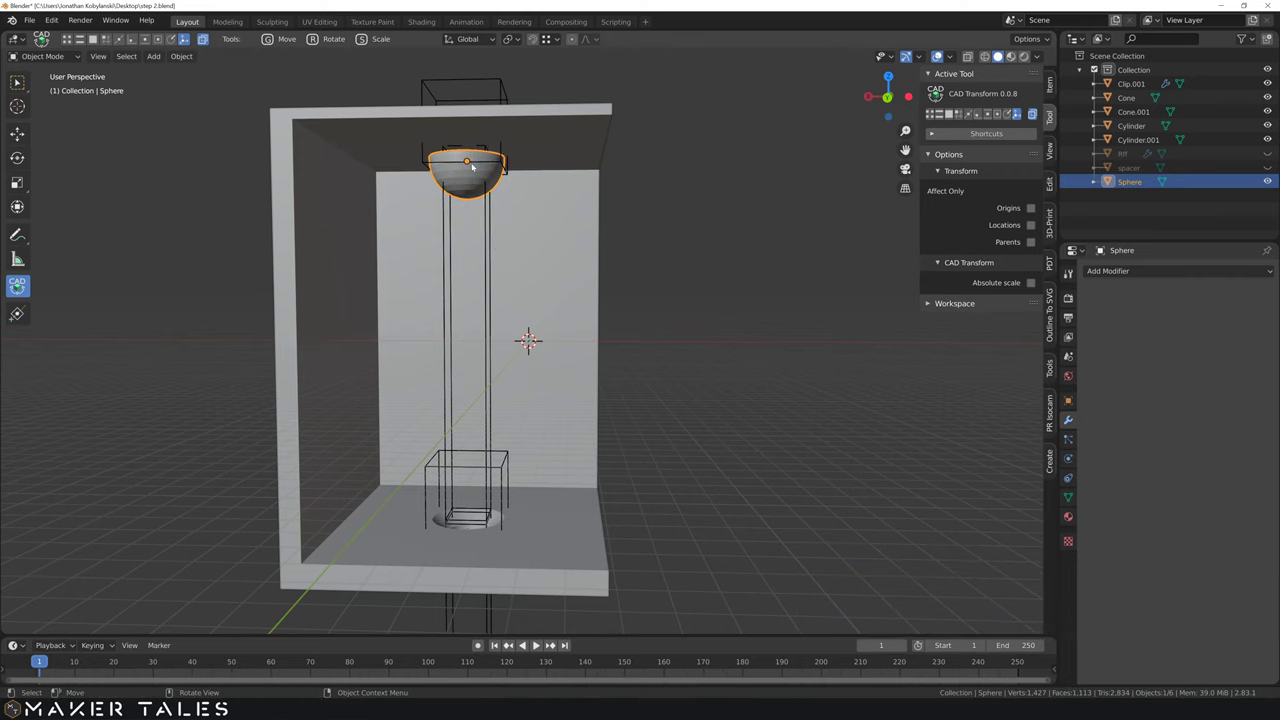
Step: Move the hemisphere by its origin along the Z axis, snapping it to the inner face of the clip's top wall
middle_click(527, 338)
scroll(527, 338, up, 5)
shift+middle_drag(580, 331, 717, 460)
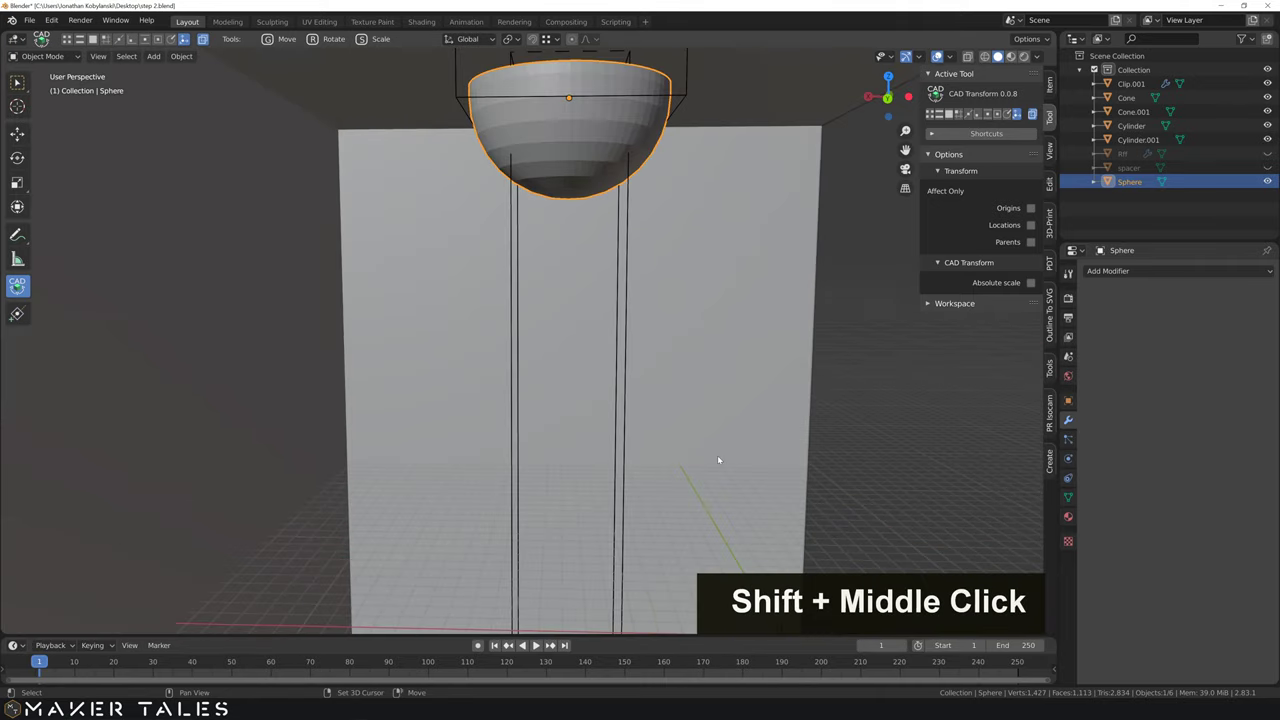
scroll(626, 349, down, 3)
scroll(607, 378, up, 1)
scroll(605, 365, down, 2)
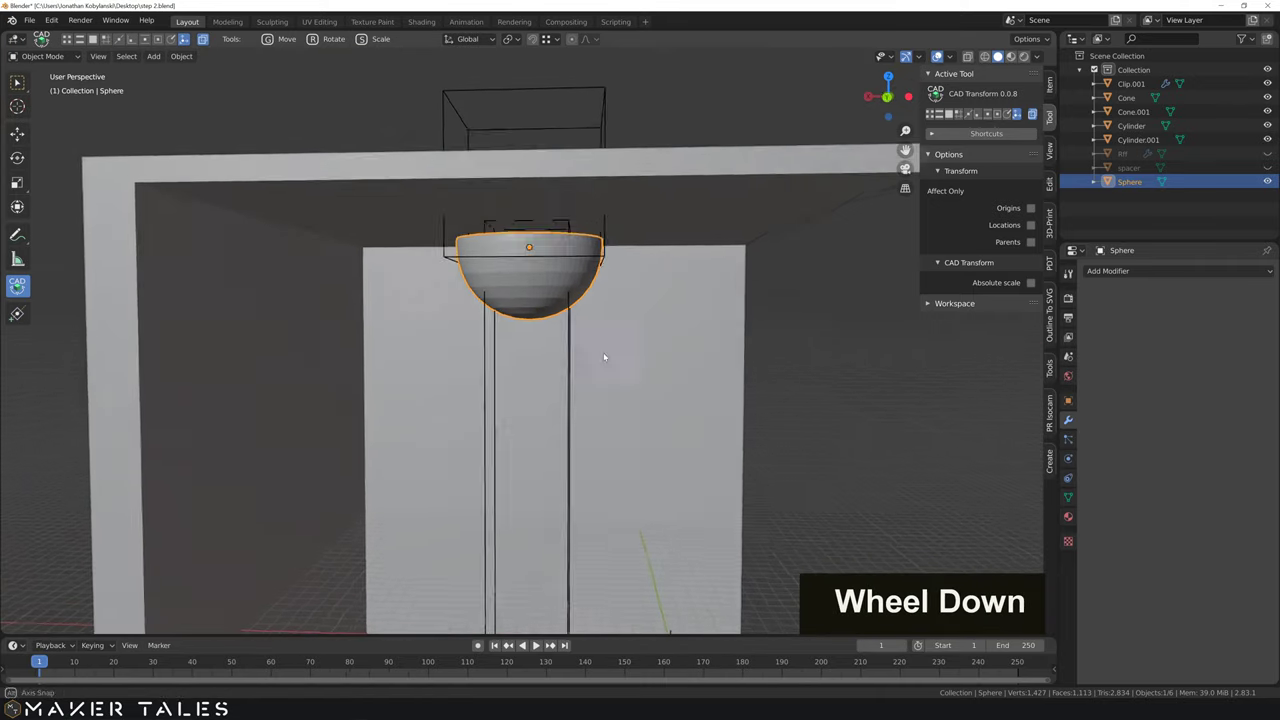
key(g)
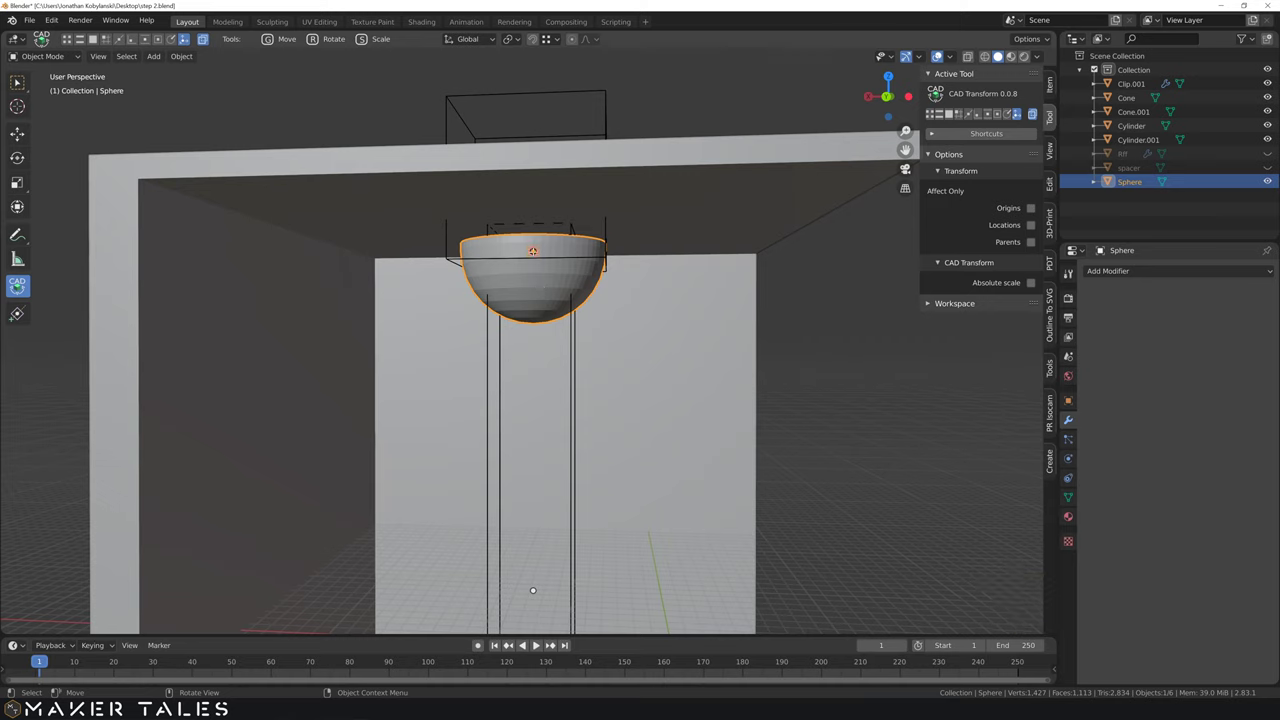
click(533, 251)
key(z)
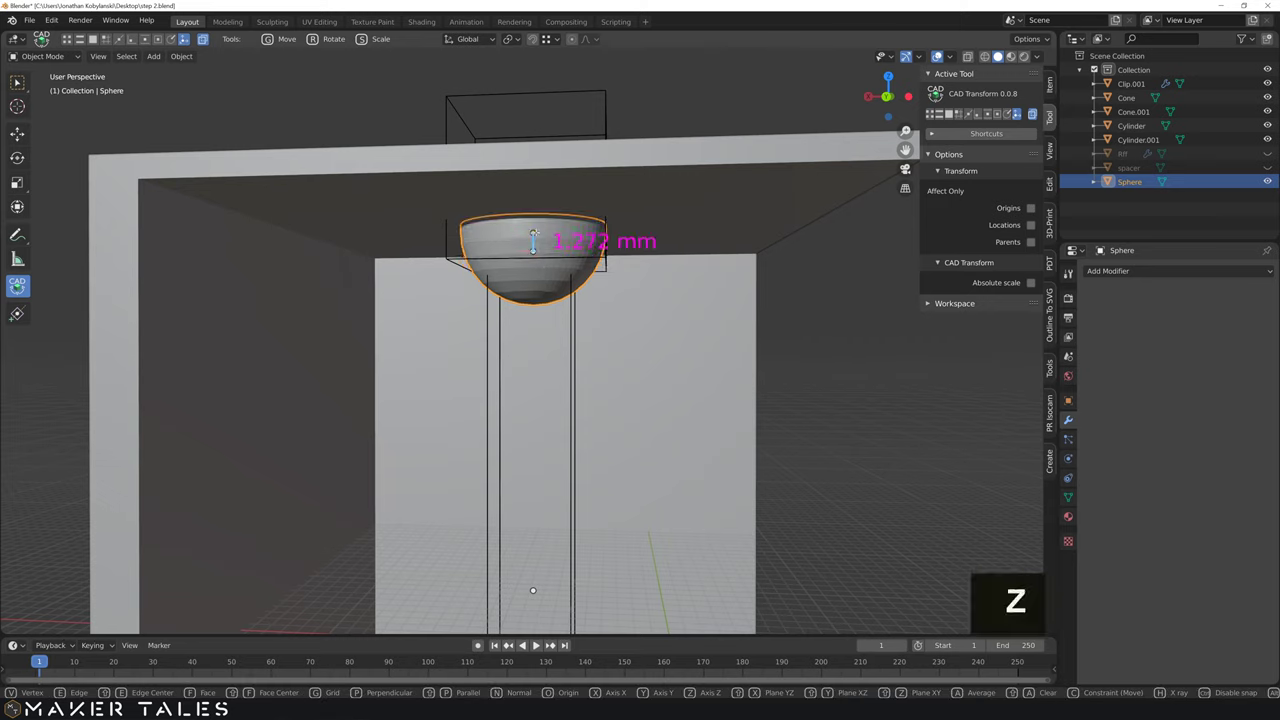
key(space)
key(f)
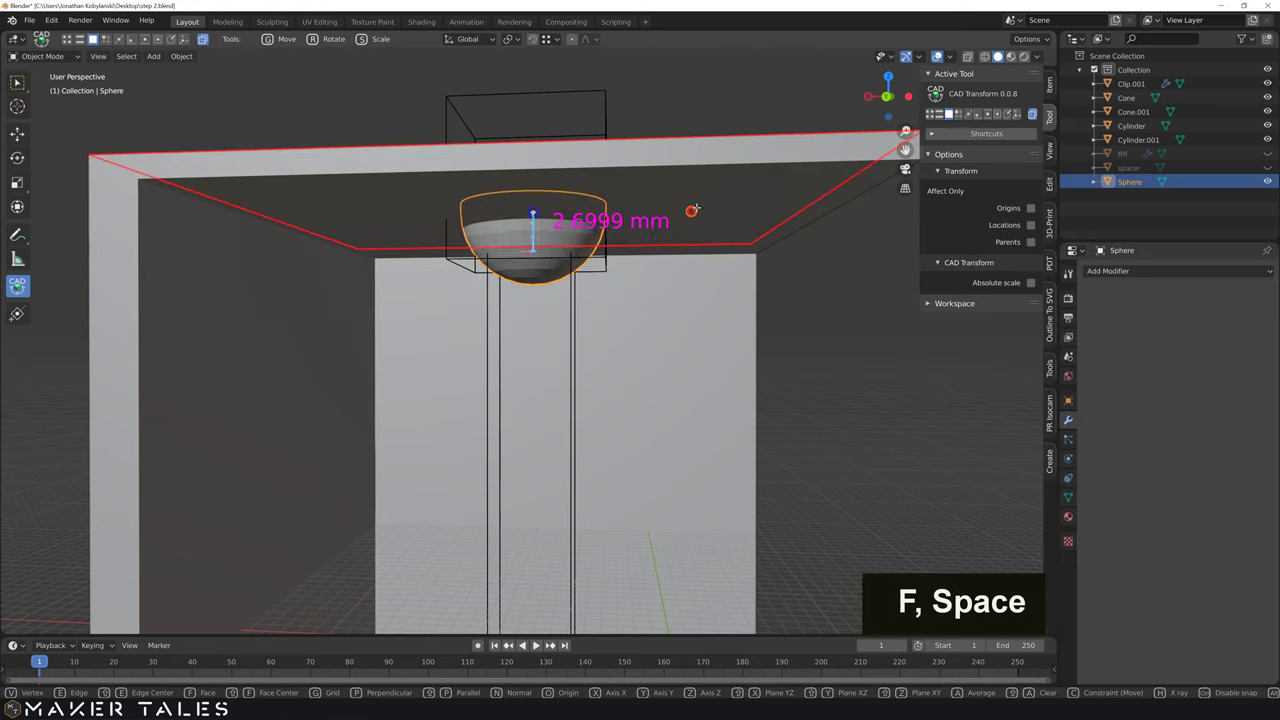
click(701, 225)
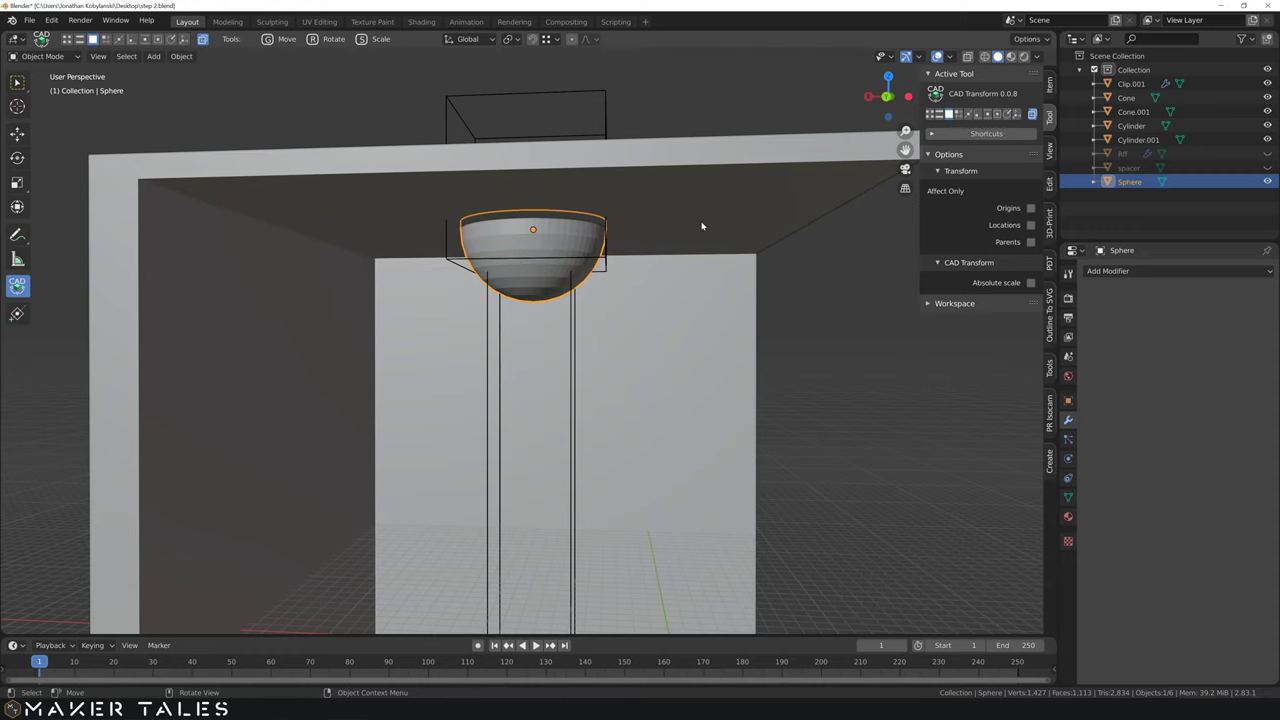
Step: Set the viewport display of the upper cone cutter to Wire and deselect it
mouse_move(701, 225)
middle_down()
mouse_move(666, 161)
mouse_move(682, 262)
mouse_move(686, 241)
middle_up()
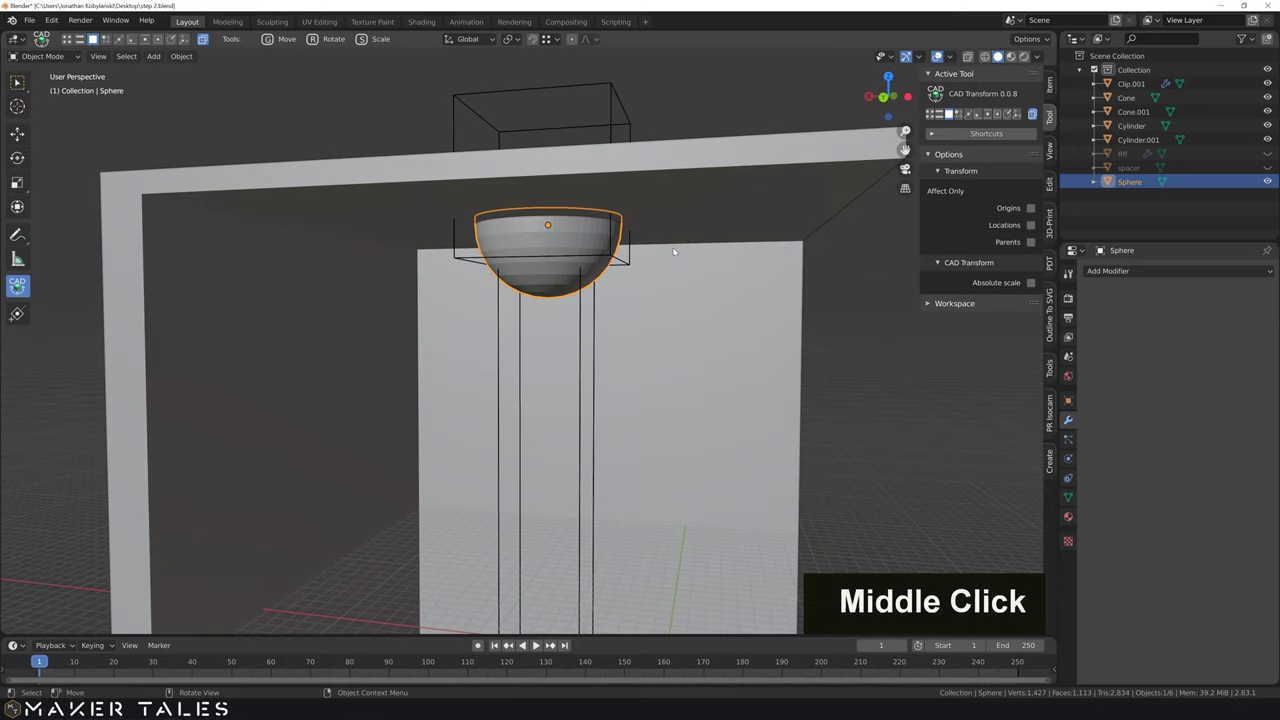
middle_drag(607, 291, 646, 298)
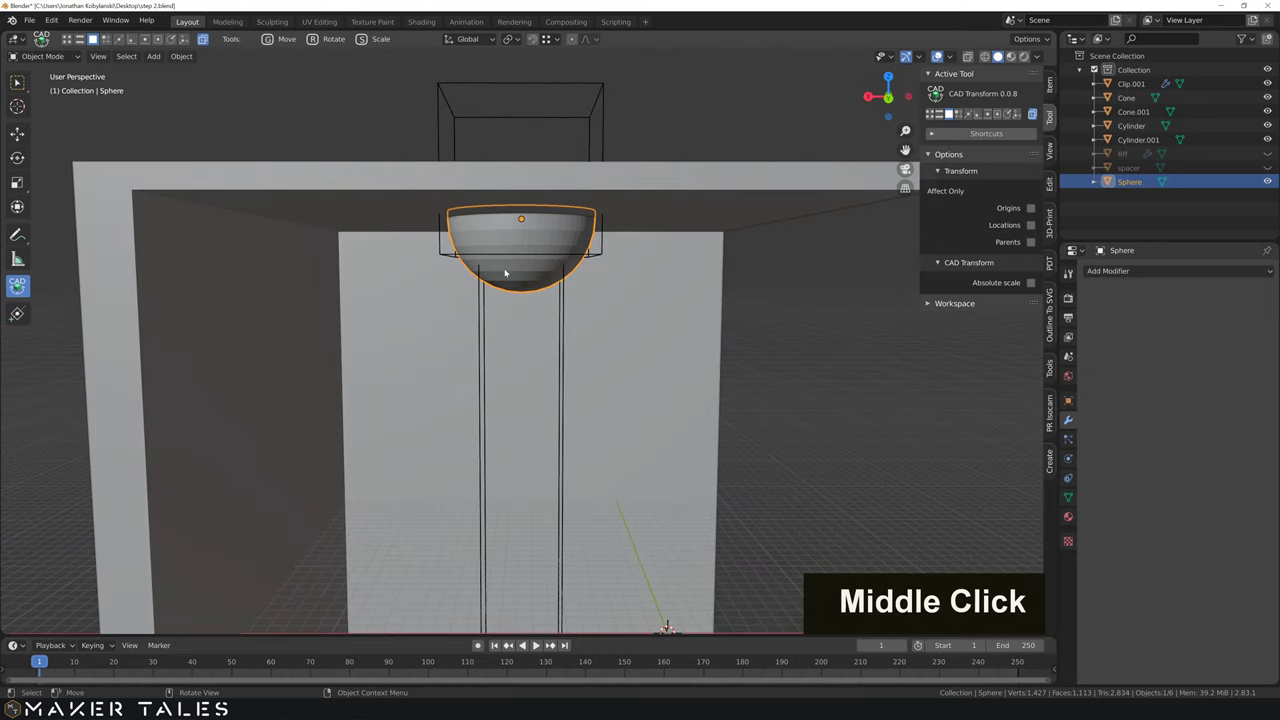
scroll(564, 268, down, 3)
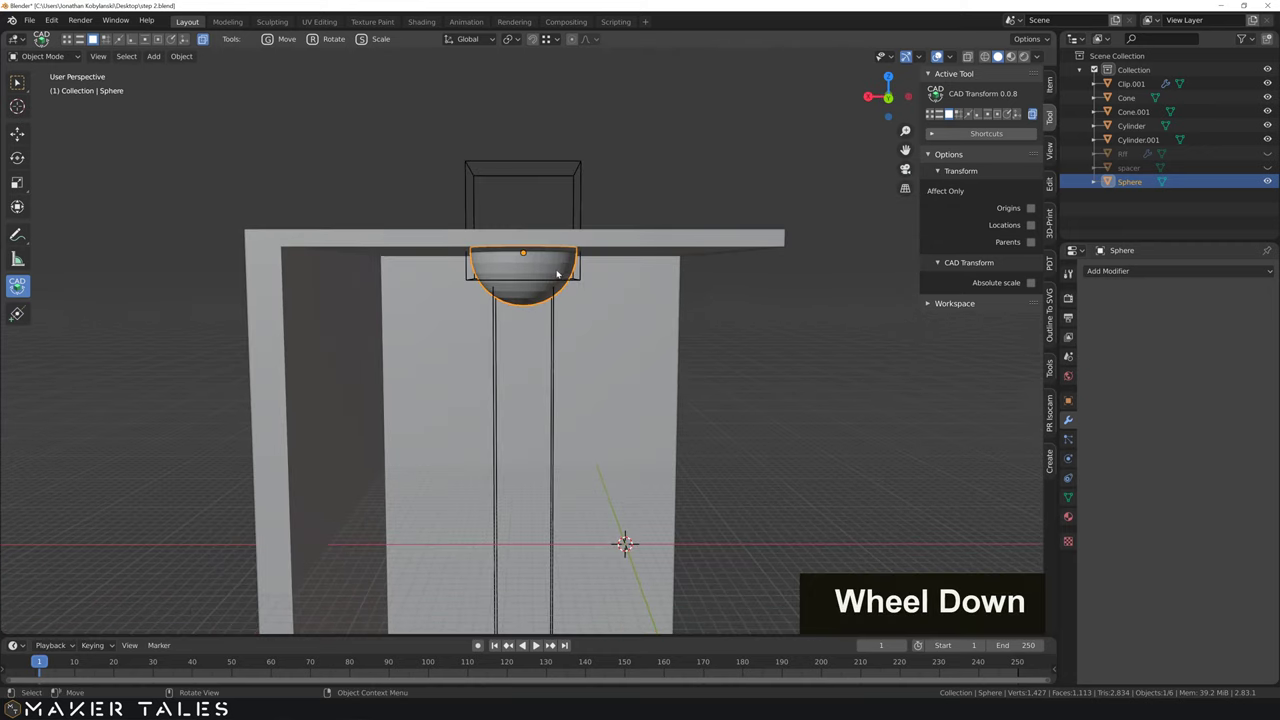
click(745, 322)
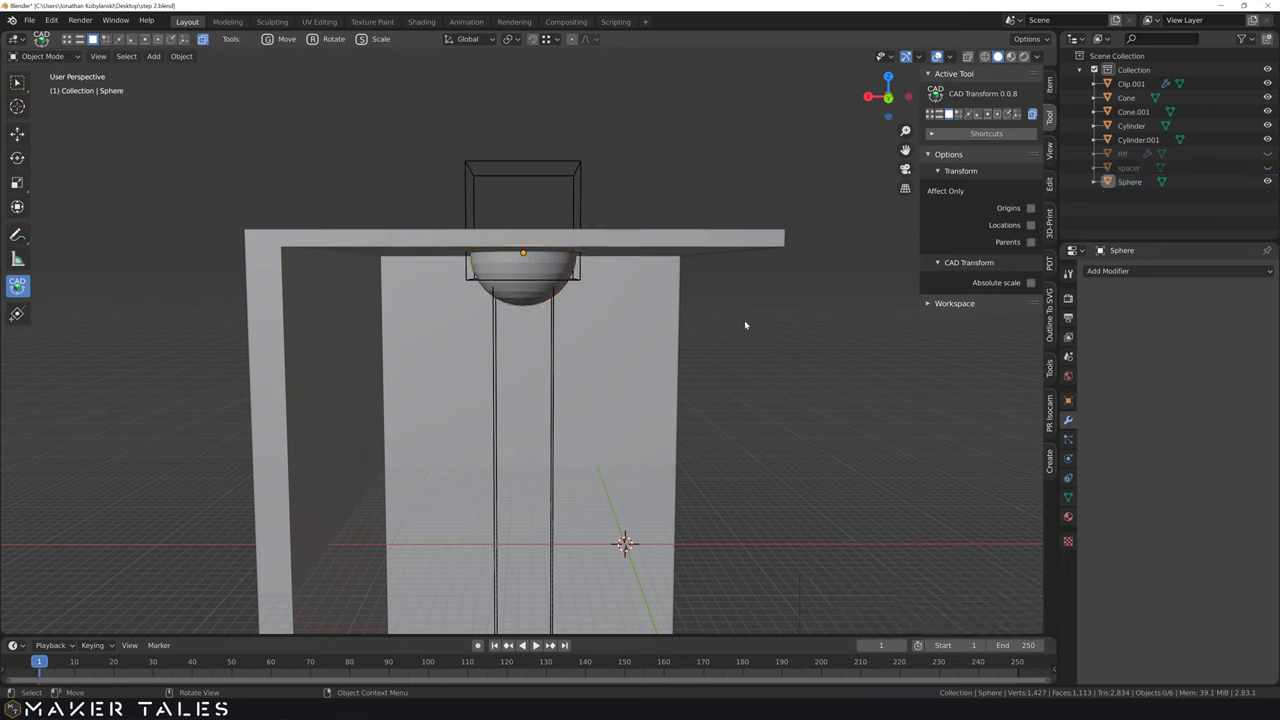
click(553, 321)
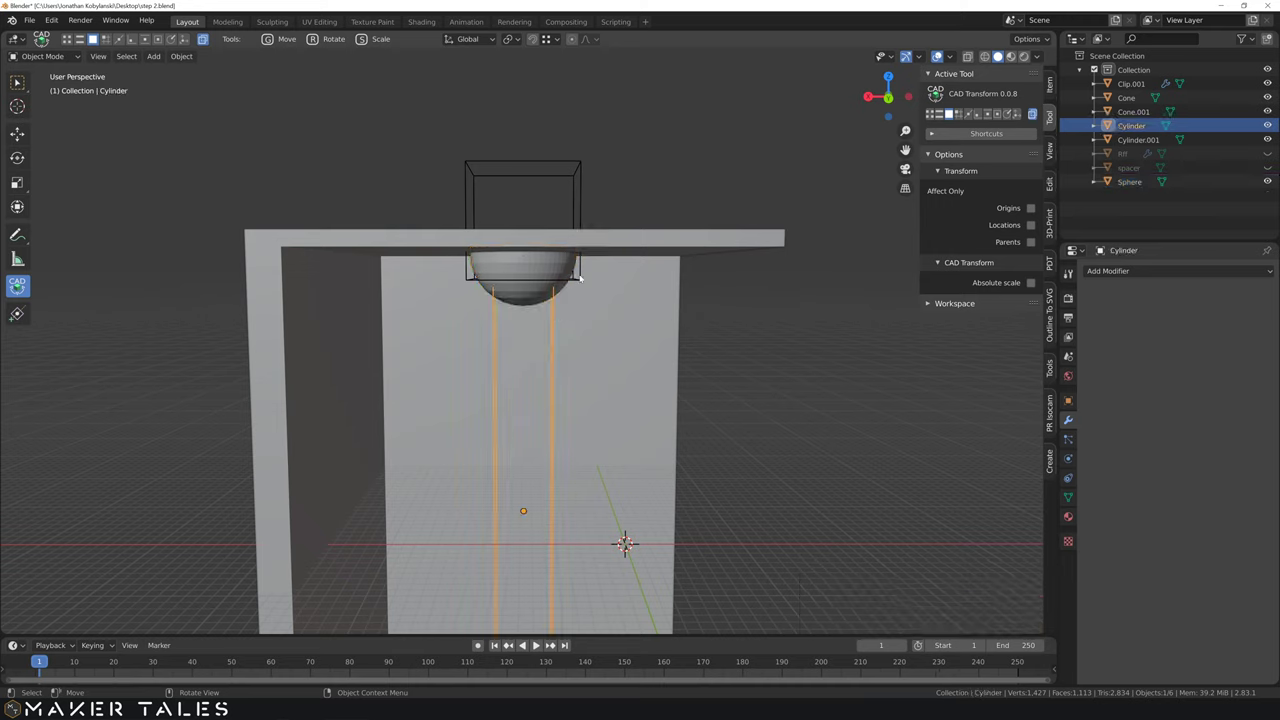
click(580, 281)
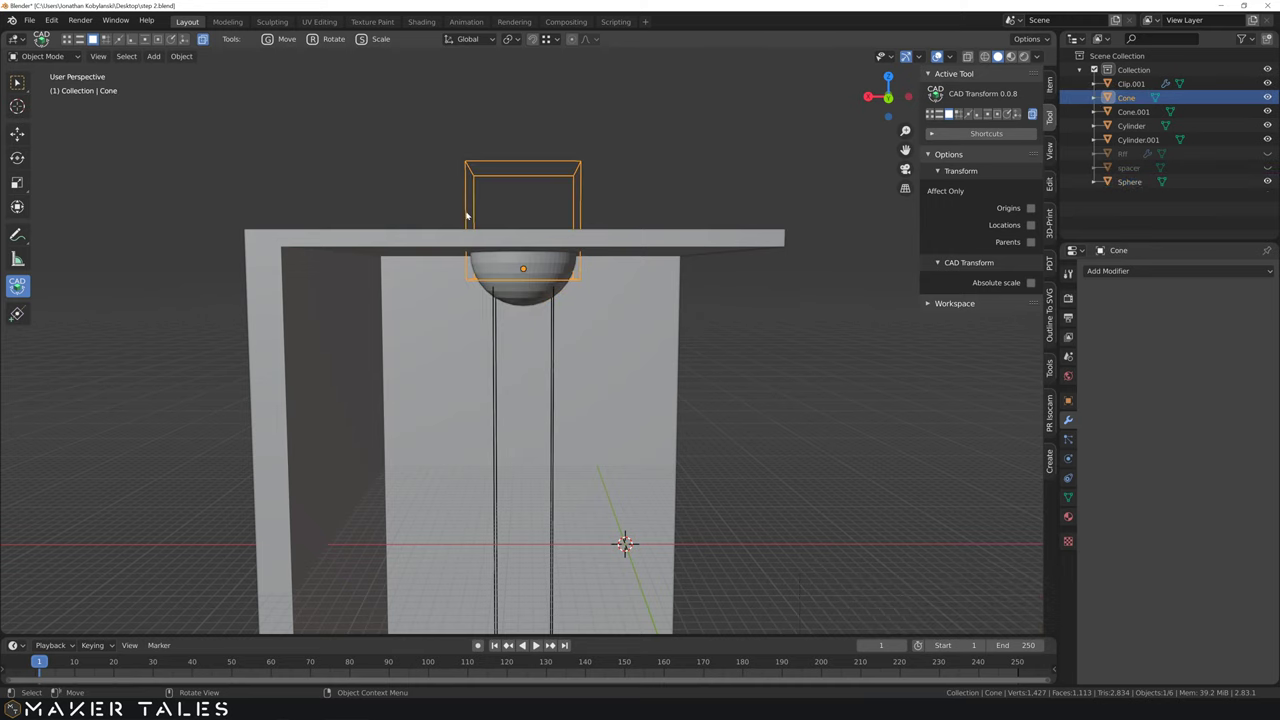
mouse_move(529, 209)
middle_down()
mouse_move(565, 218)
mouse_move(486, 203)
mouse_move(529, 209)
middle_up()
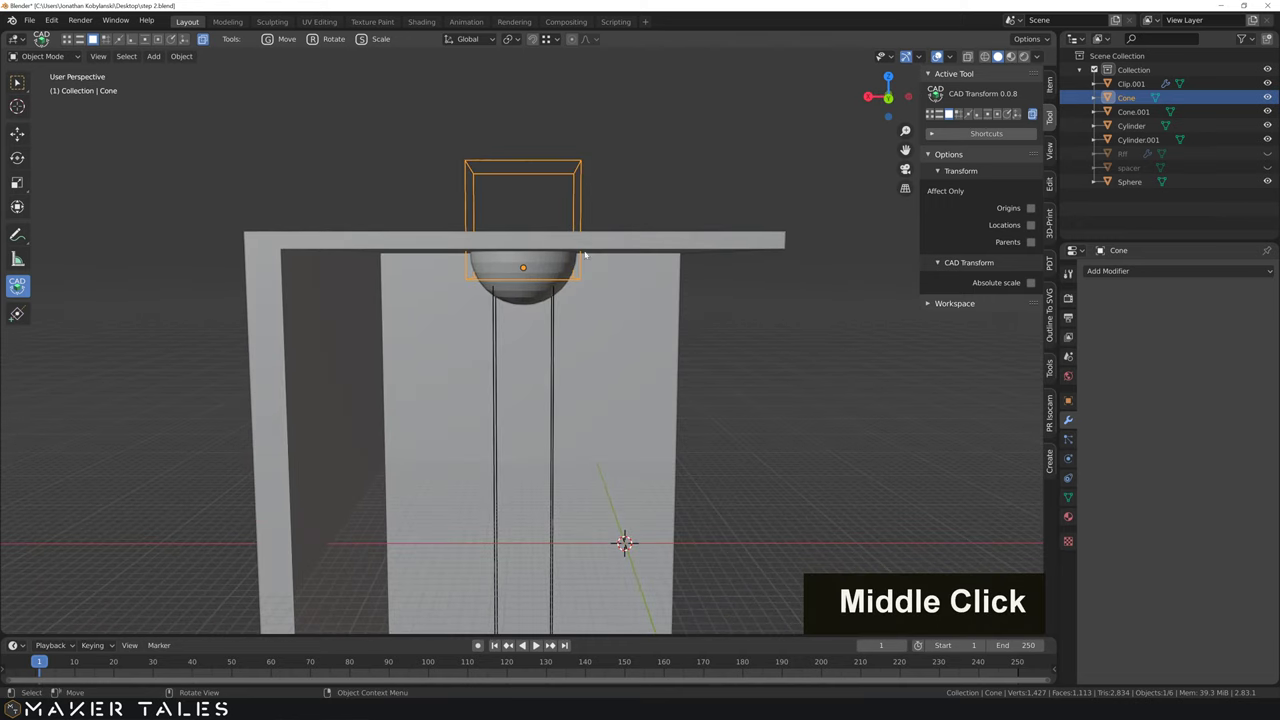
click(1068, 403)
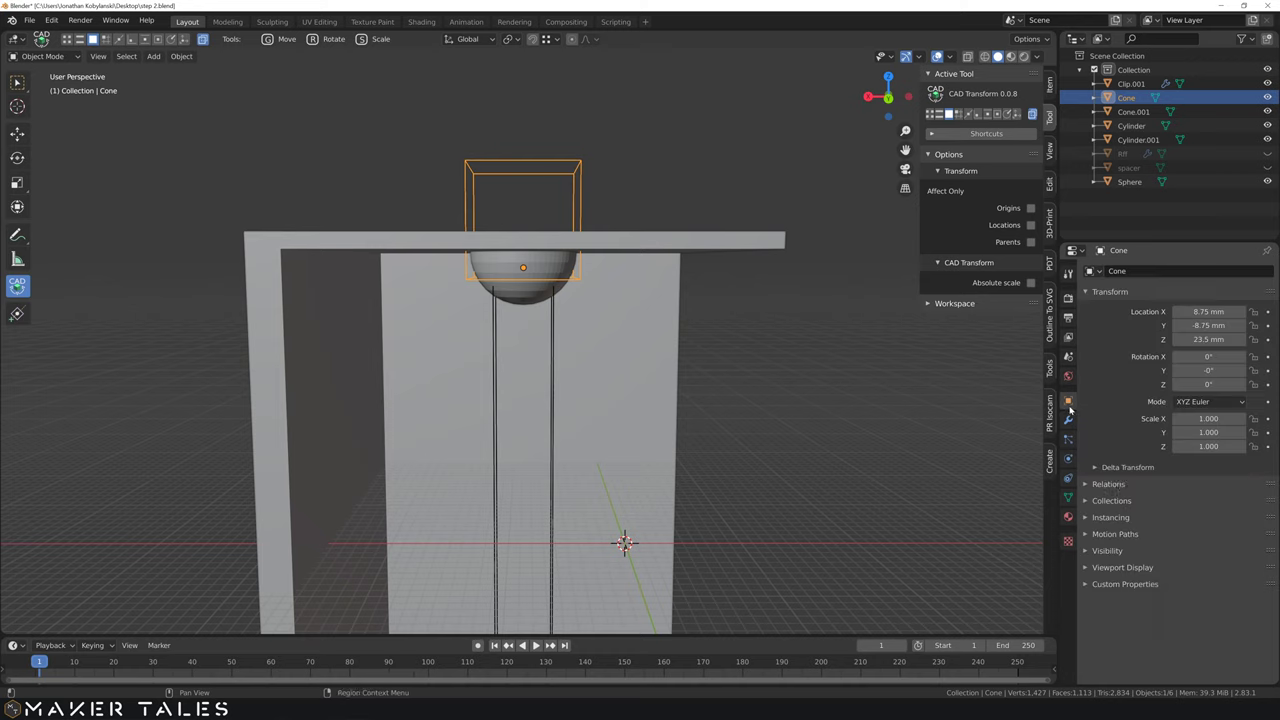
click(1087, 567)
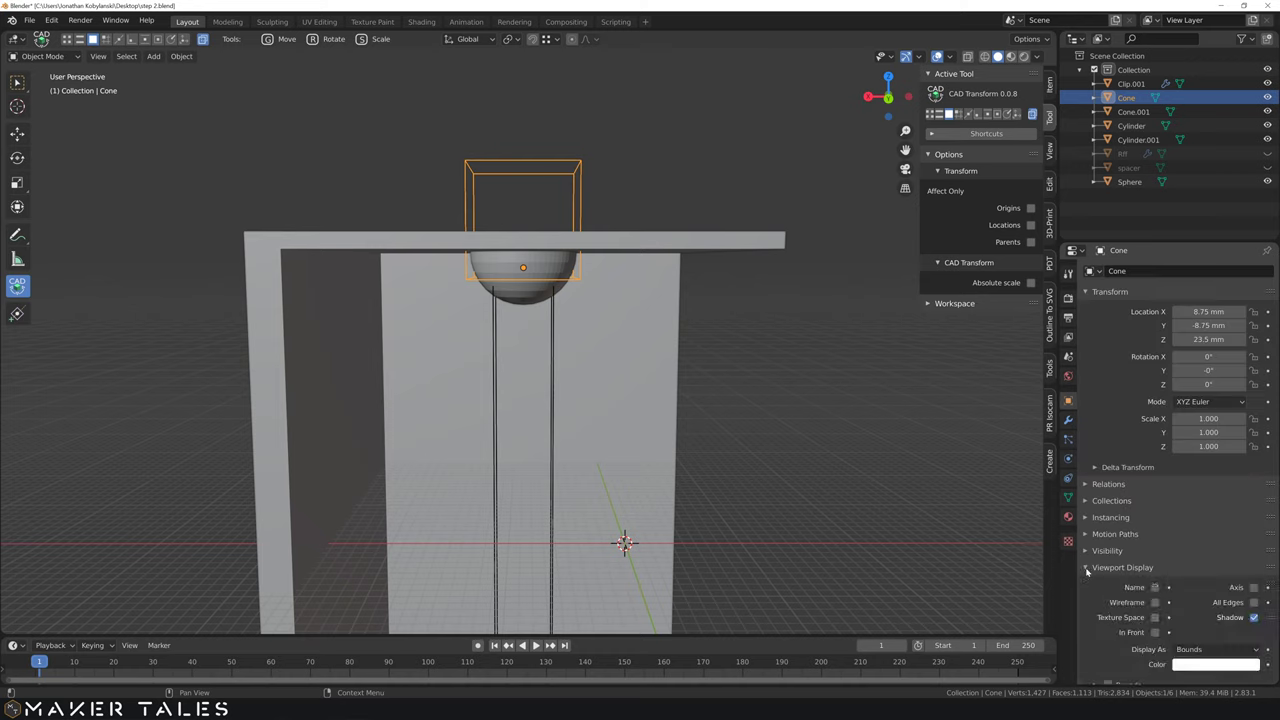
click(1205, 653)
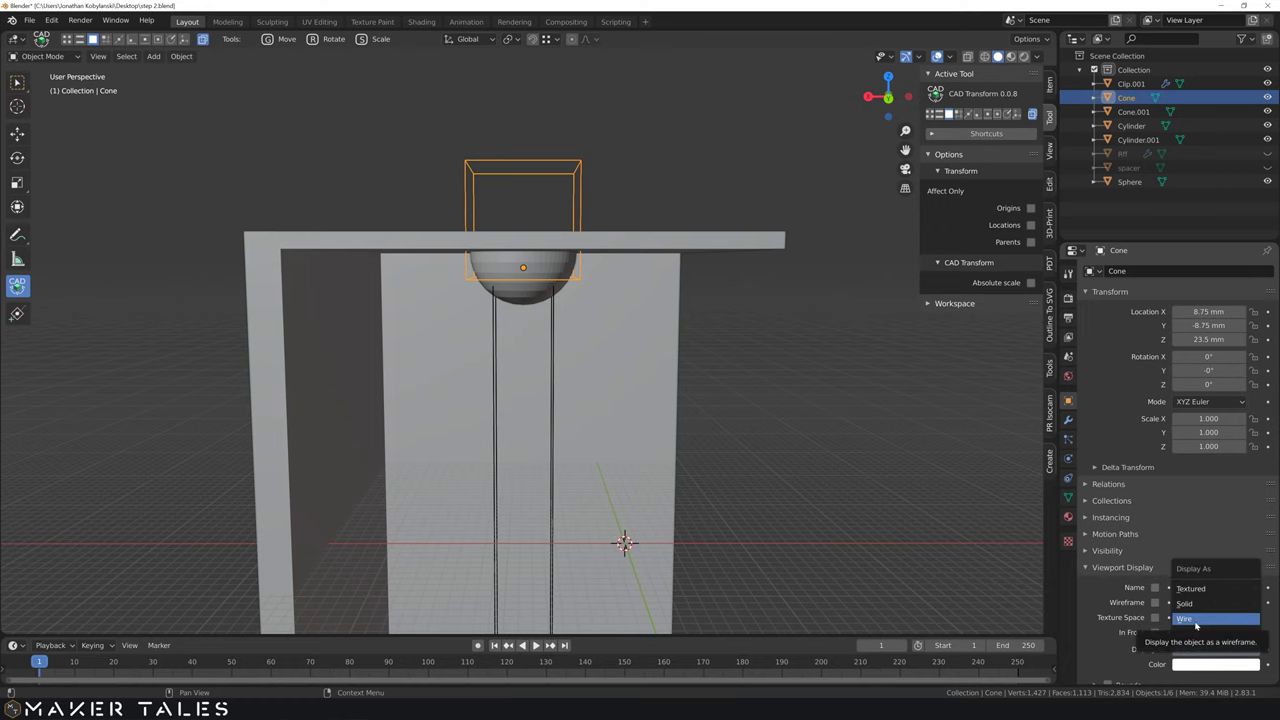
click(1196, 622)
click(806, 416)
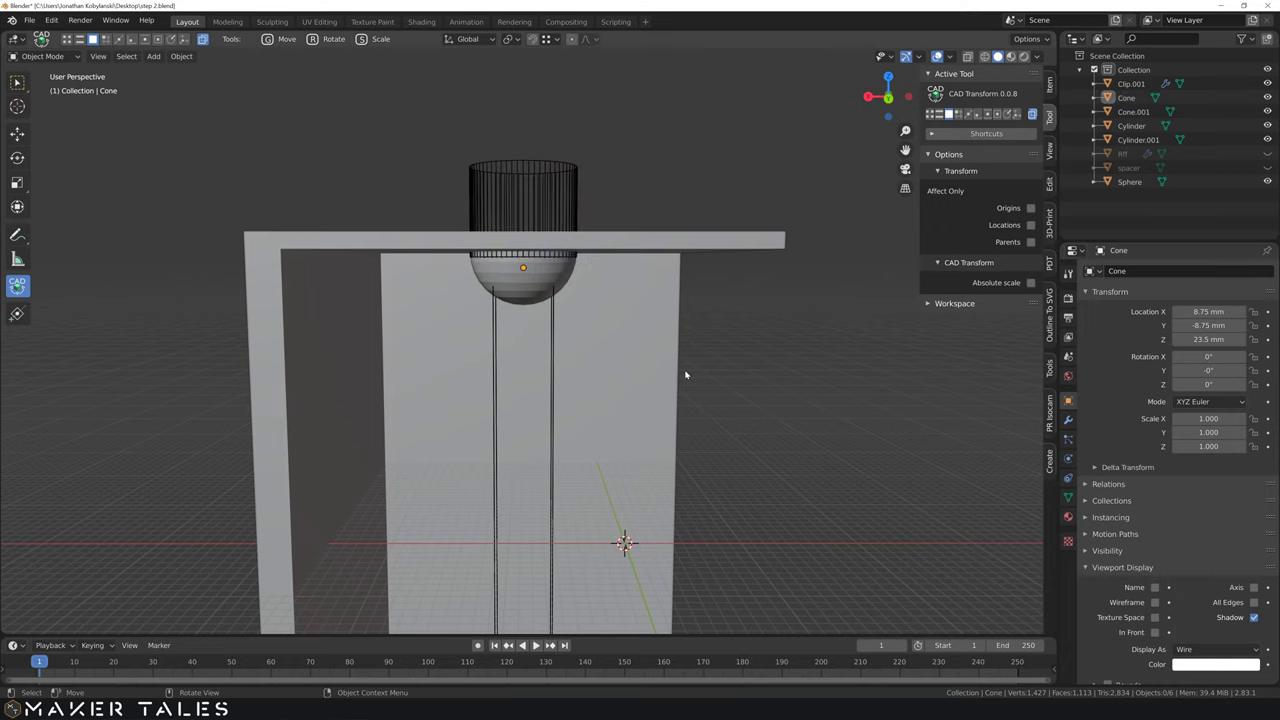
Step: Enter Edit Mode on the hemisphere with vertex selection and select only its bottom pole vertex
middle_drag(686, 374, 600, 305)
scroll(563, 281, up, 5)
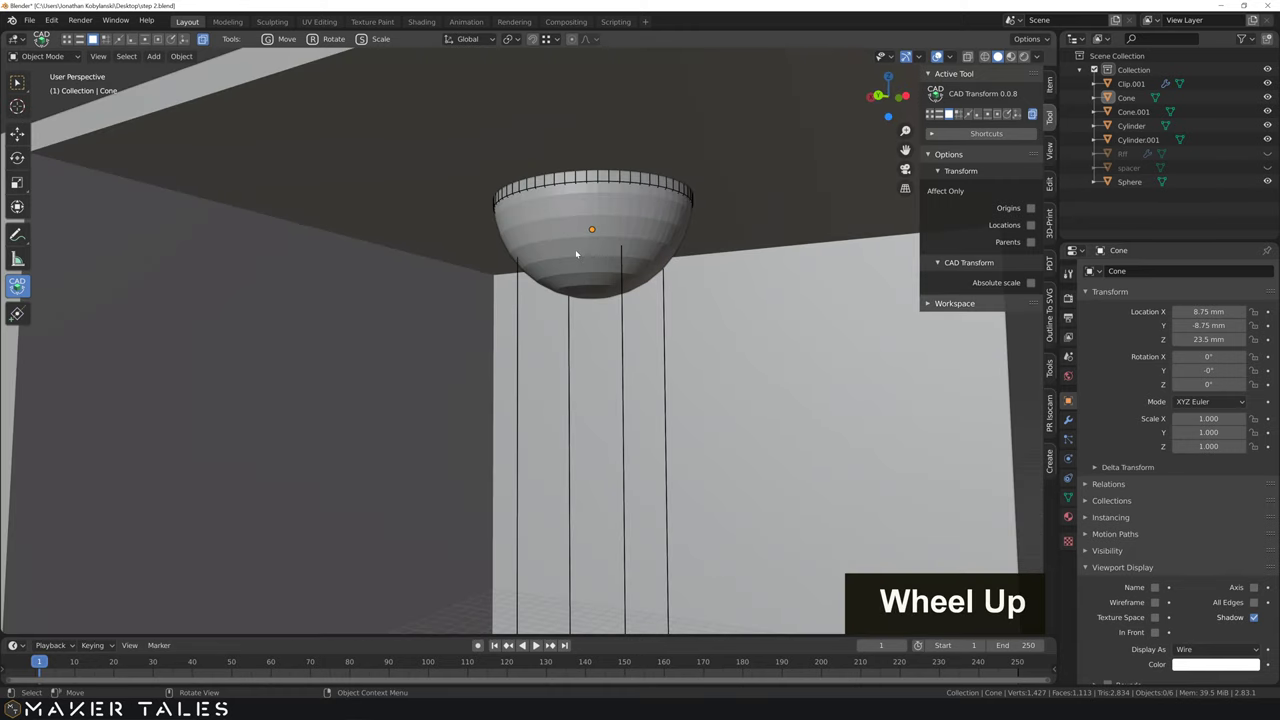
click(576, 248)
middle_drag(576, 248, 630, 283)
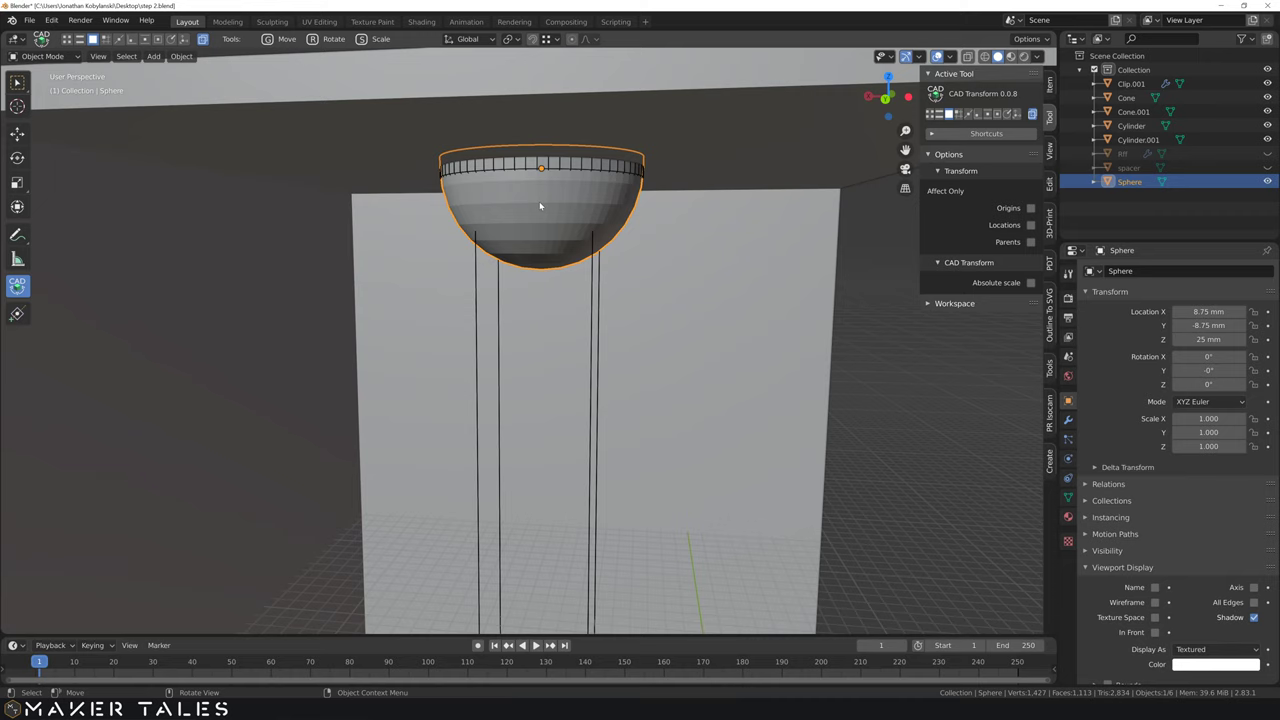
key(Tab)
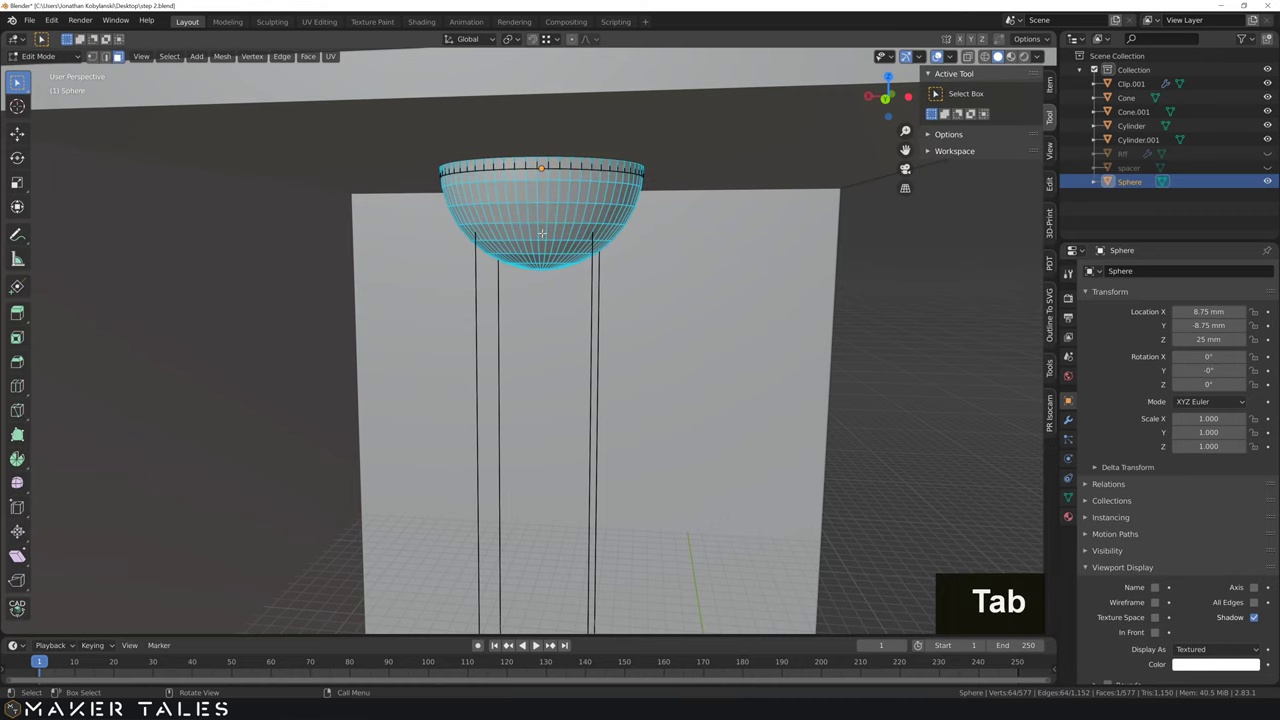
middle_drag(541, 268, 546, 175)
key(1)
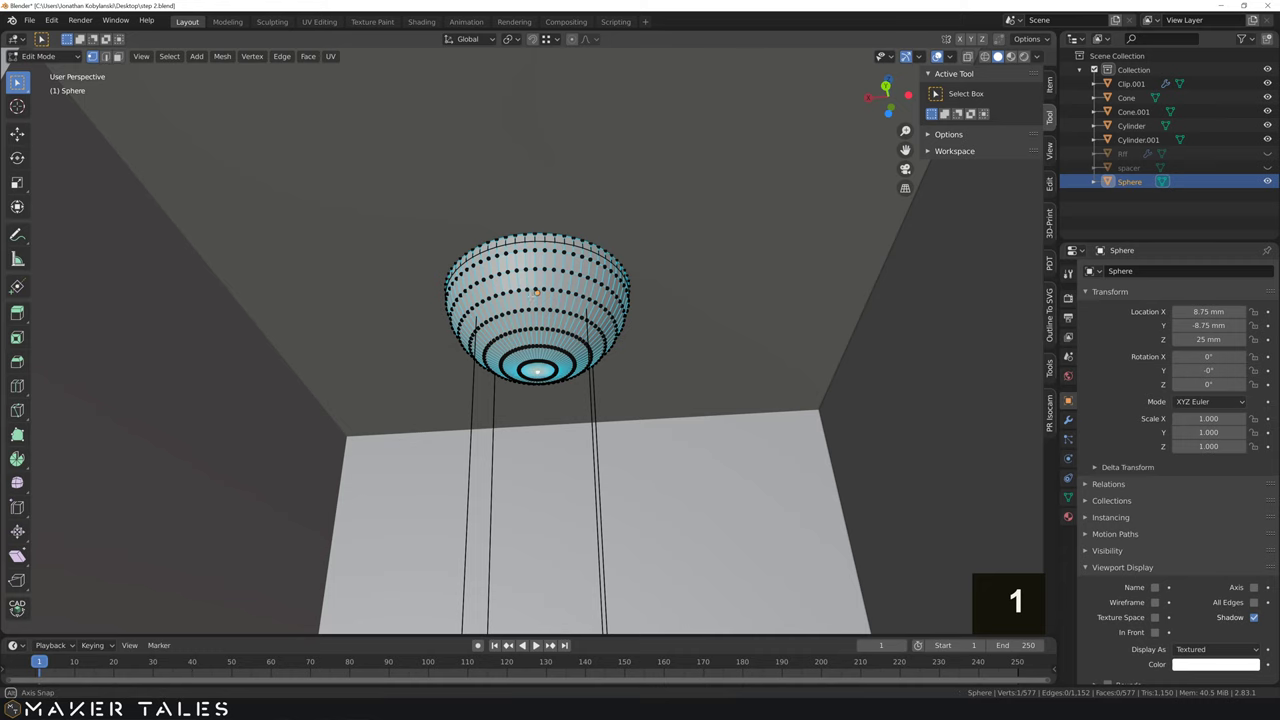
Step: Show the hemisphere mesh close up in the right orthographic view with X-ray enabled
middle_drag(537, 372, 520, 310)
scroll(527, 310, down, 4)
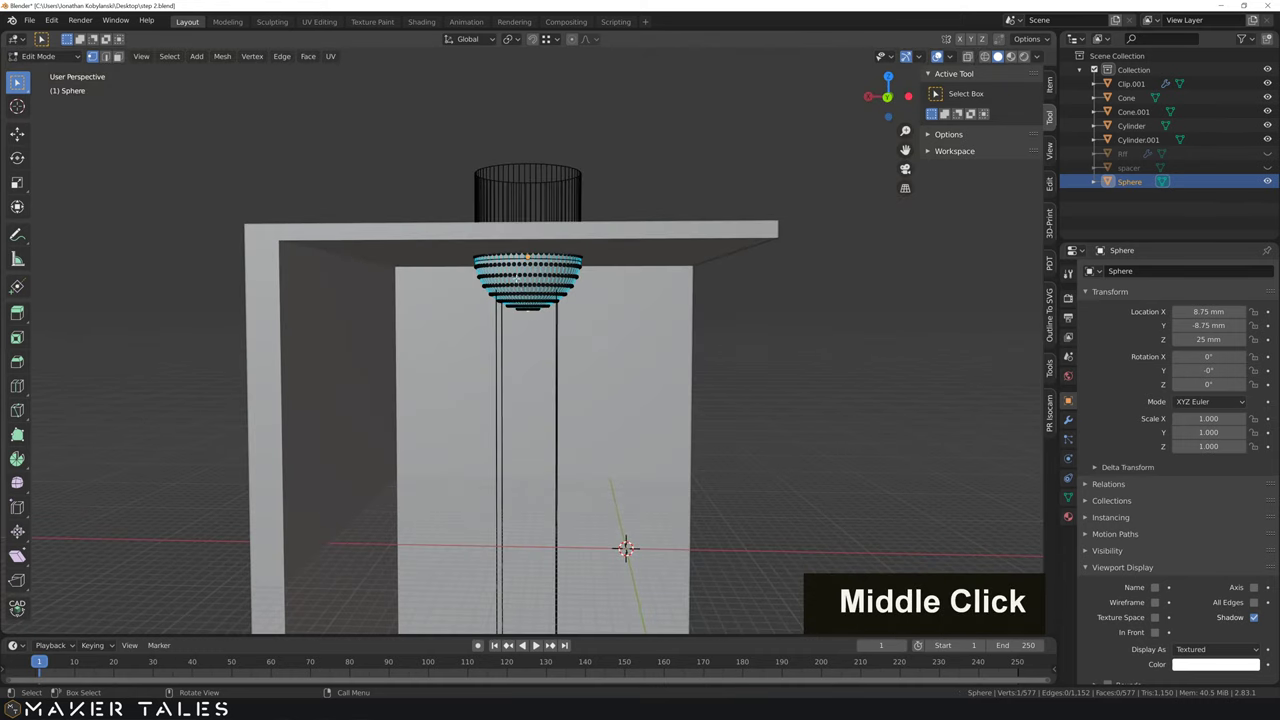
key(KP_3)
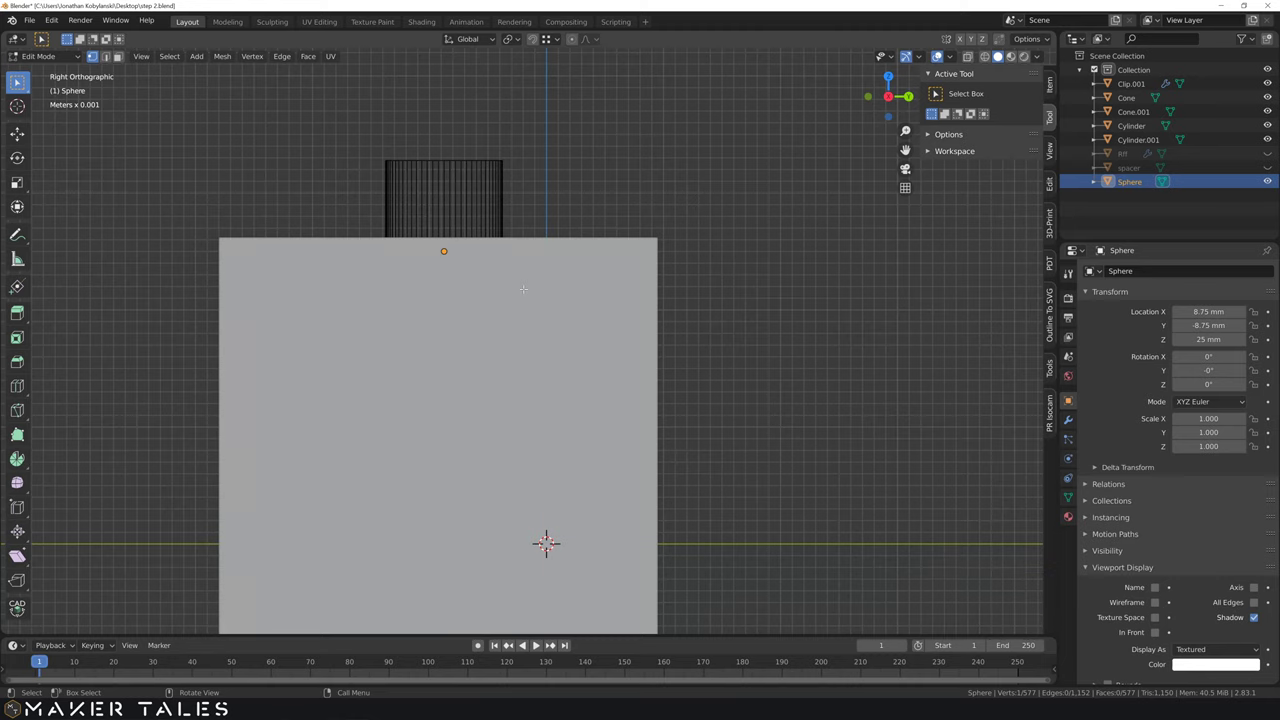
key(alt+z)
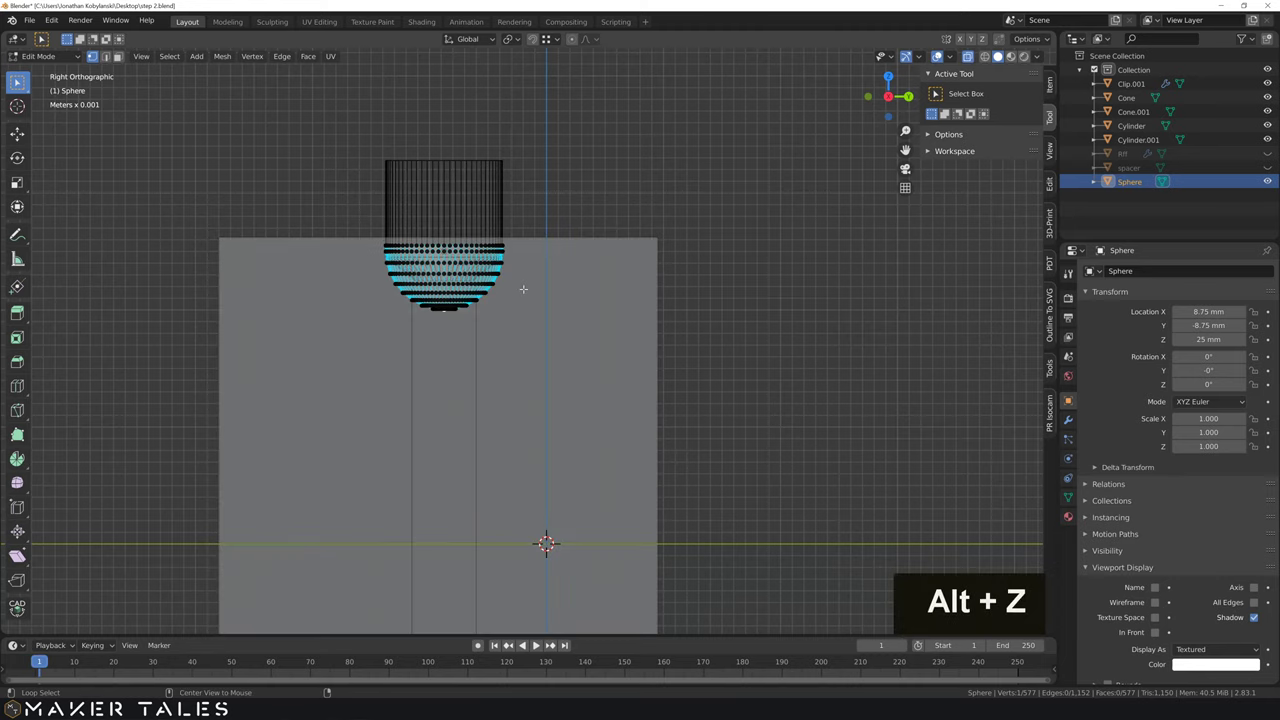
shift+middle_drag(431, 246, 531, 349)
scroll(460, 260, up, 6)
scroll(463, 261, up, 2)
scroll(546, 387, up, 1)
scroll(532, 356, up, 1)
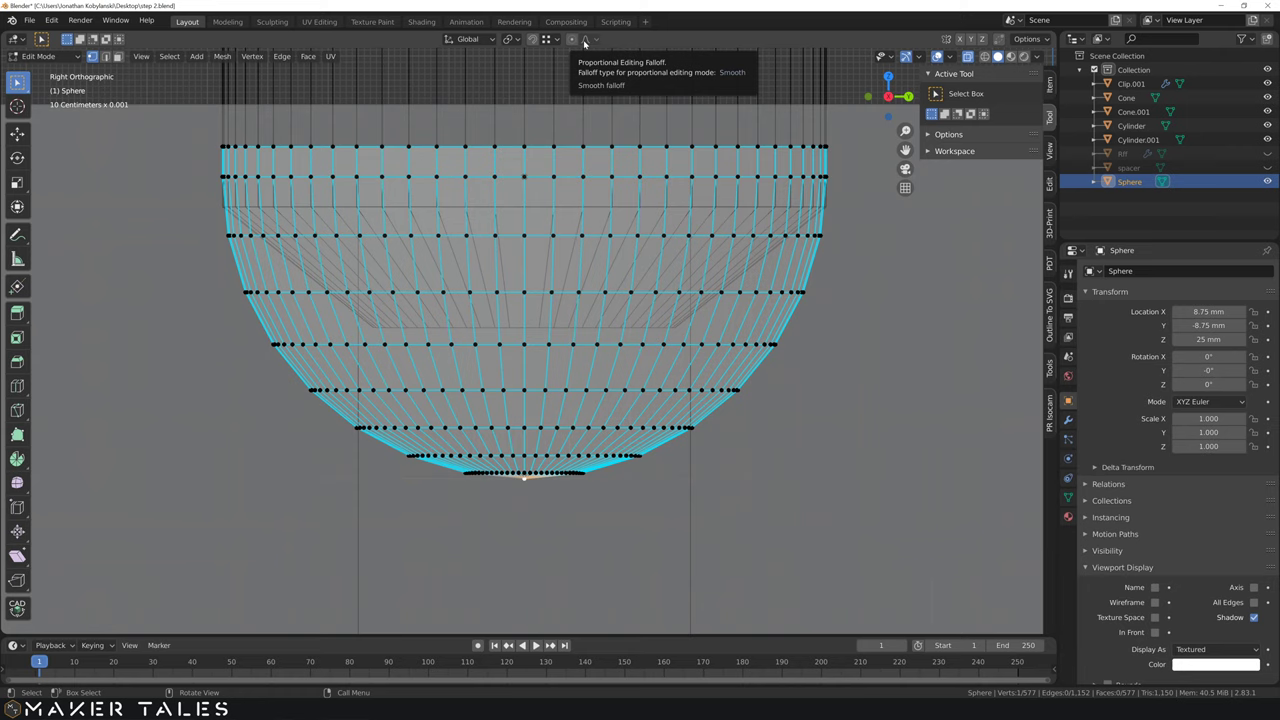
Step: Enable proportional editing with the Sphere falloff
click(572, 40)
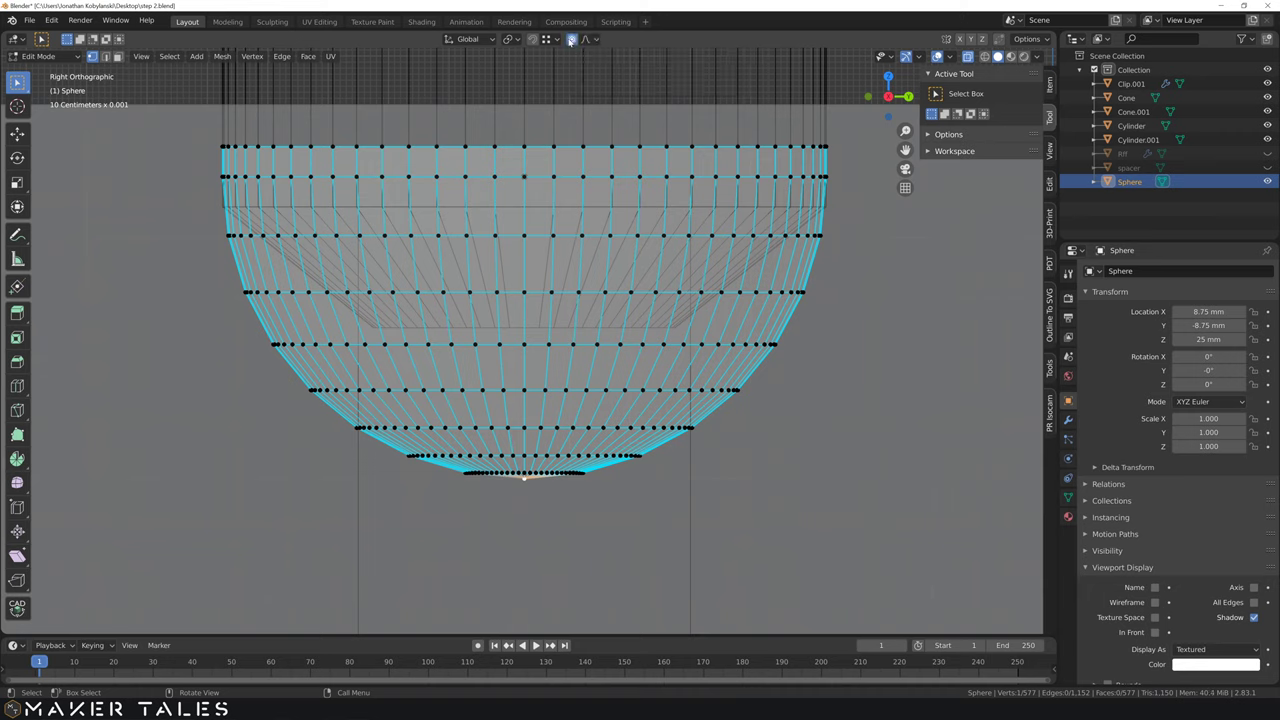
click(585, 39)
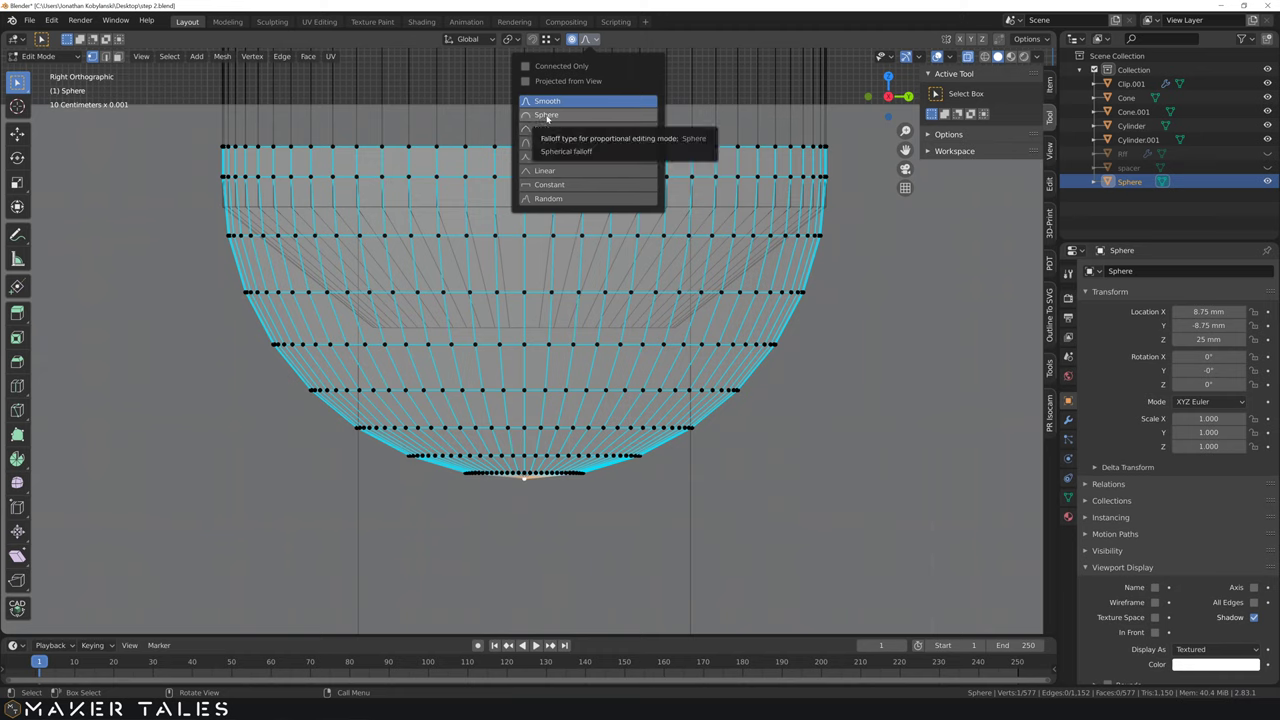
click(580, 118)
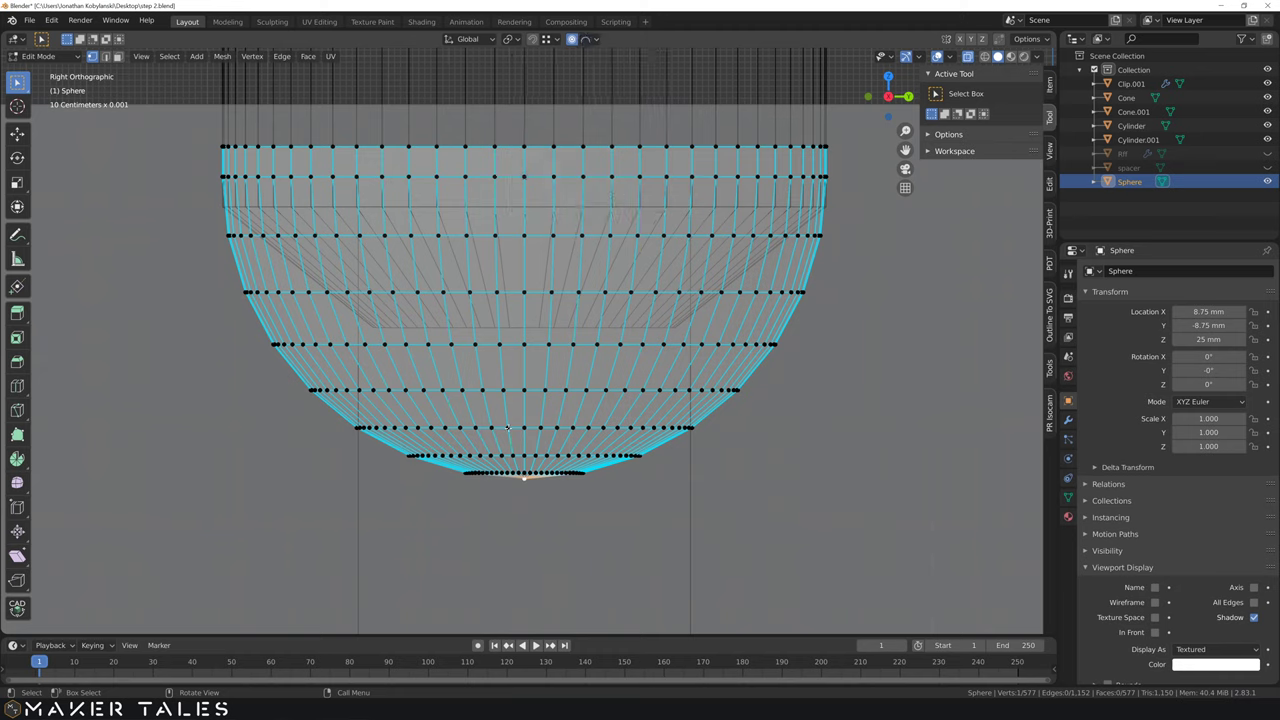
Step: Raise the hemisphere's bottom pole vertex about 2.39 mm along Z with a proportional size of about 6.73
key(g)
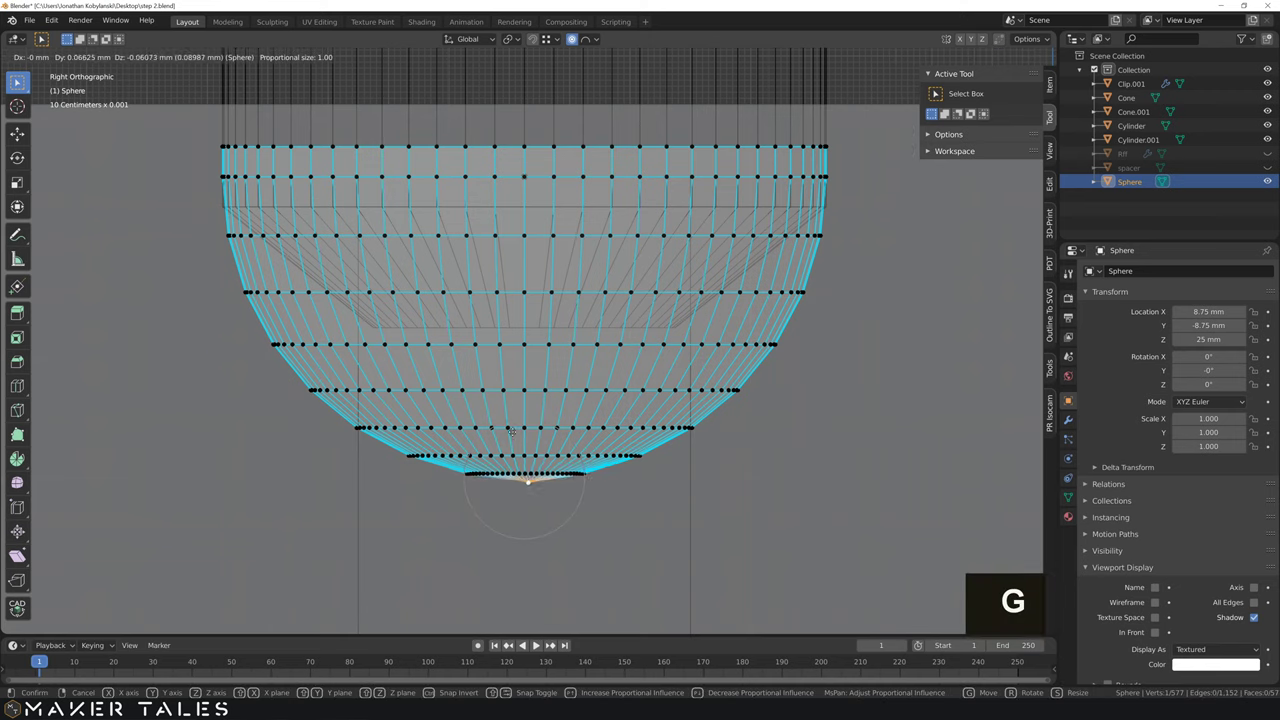
key(z)
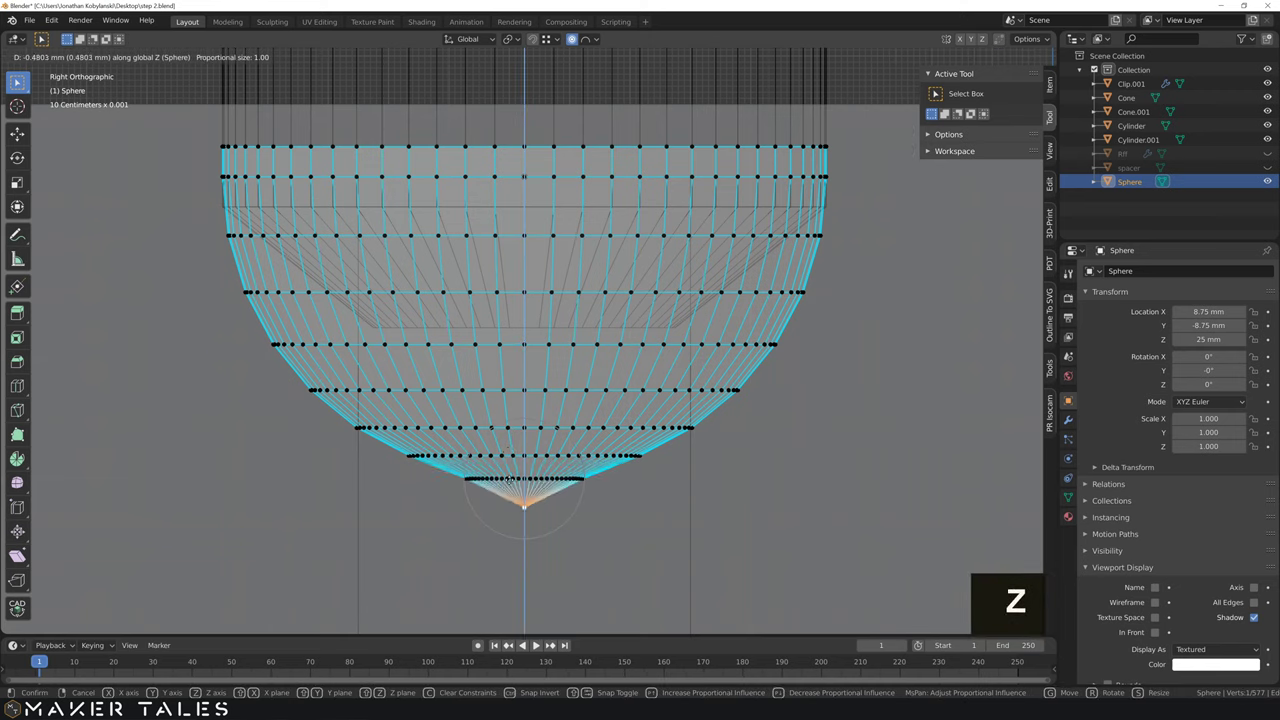
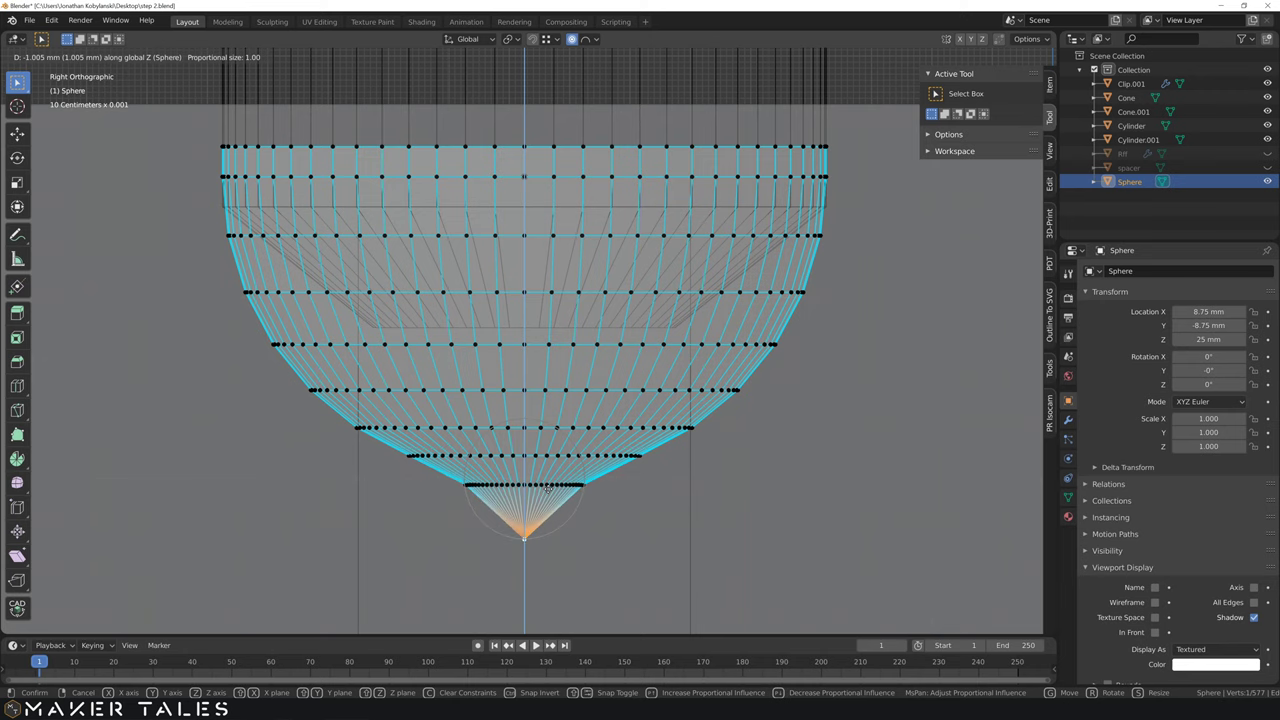
scroll(547, 488, up, 1)
scroll(547, 489, down, 3)
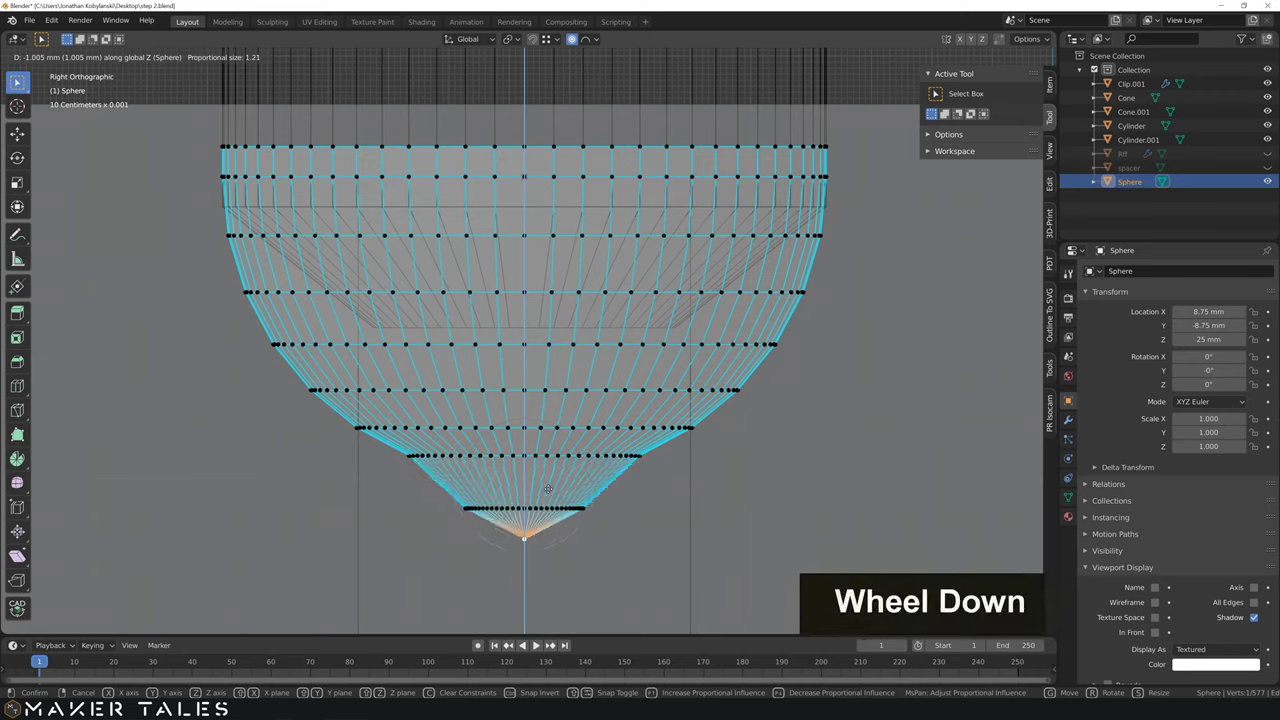
scroll(547, 488, down, 3)
scroll(547, 488, up, 2)
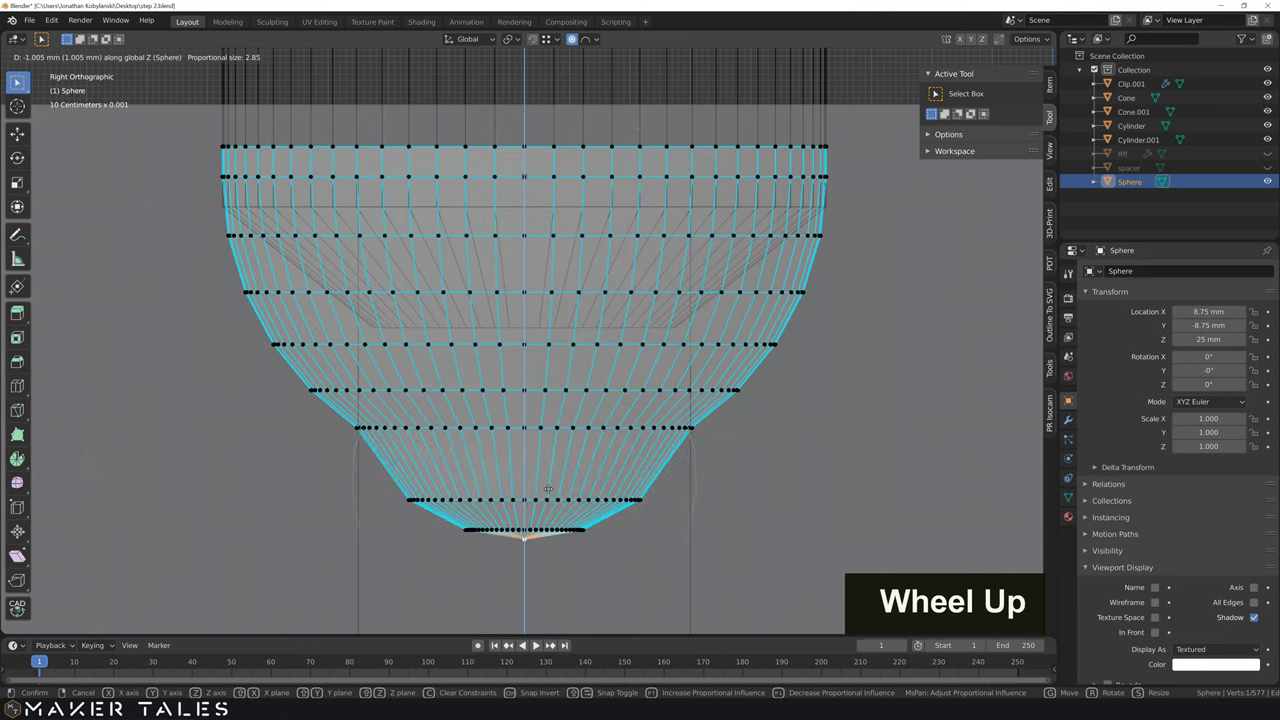
scroll(547, 488, down, 1)
scroll(547, 488, down, 11)
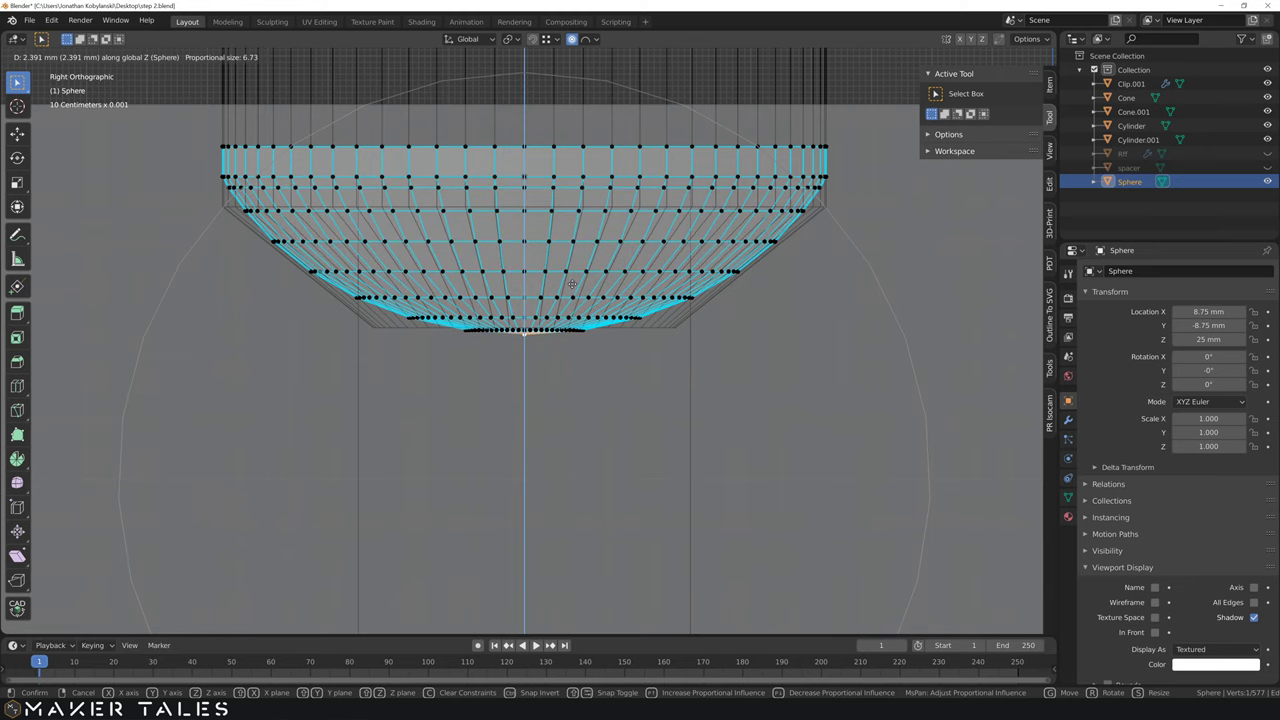
click(572, 284)
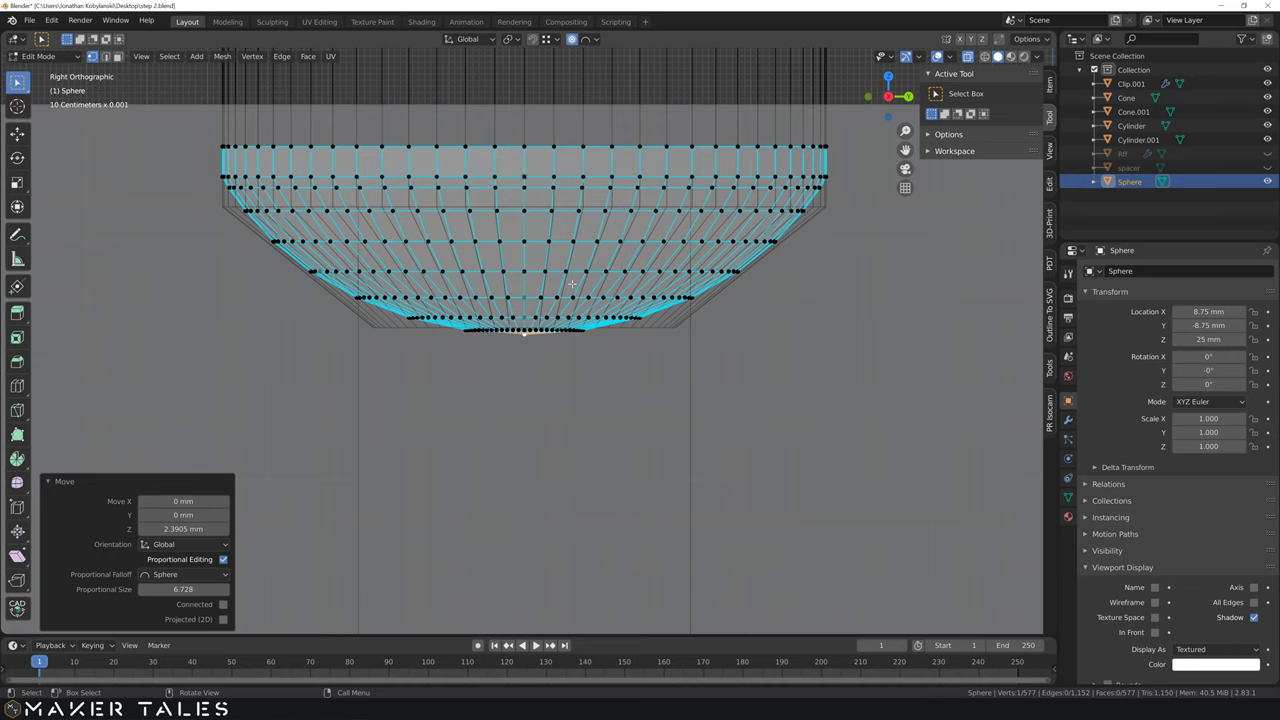
Step: Raise the pole vertex another 0.41 mm or so along Z with the proportional size reduced to about 3.14
key(g)
key(z)
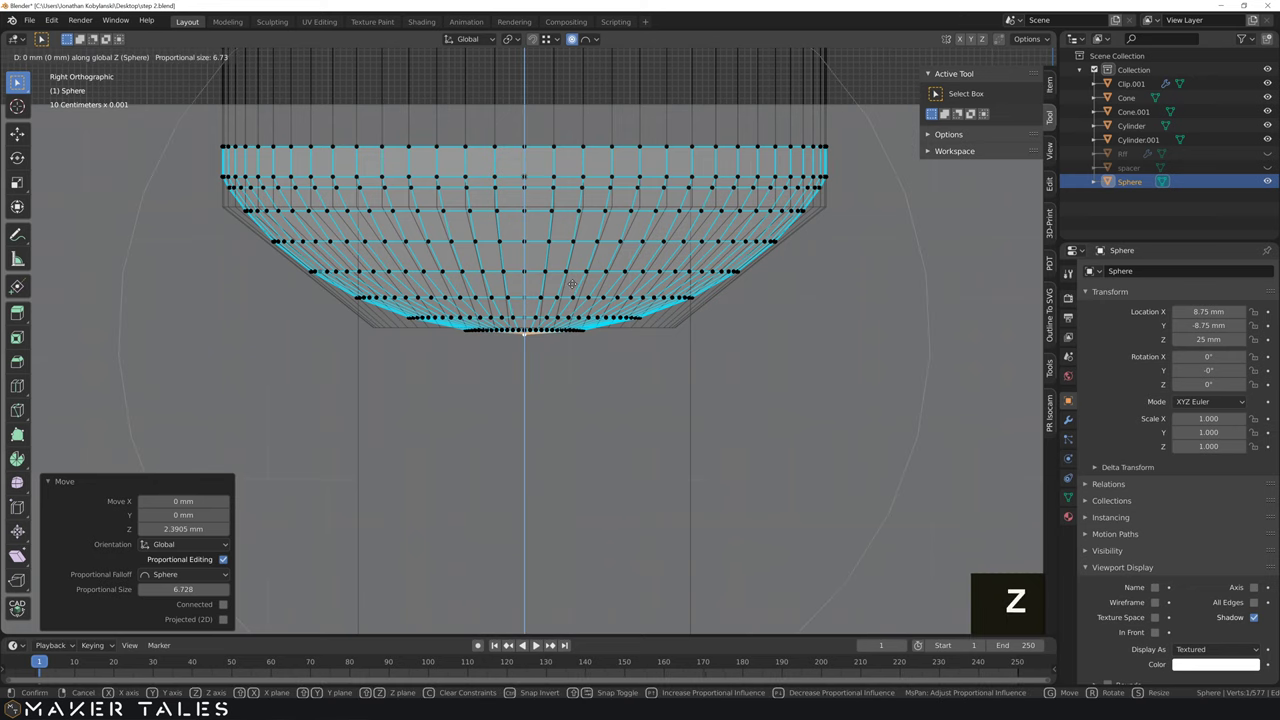
scroll(572, 284, down, 1)
scroll(572, 284, up, 2)
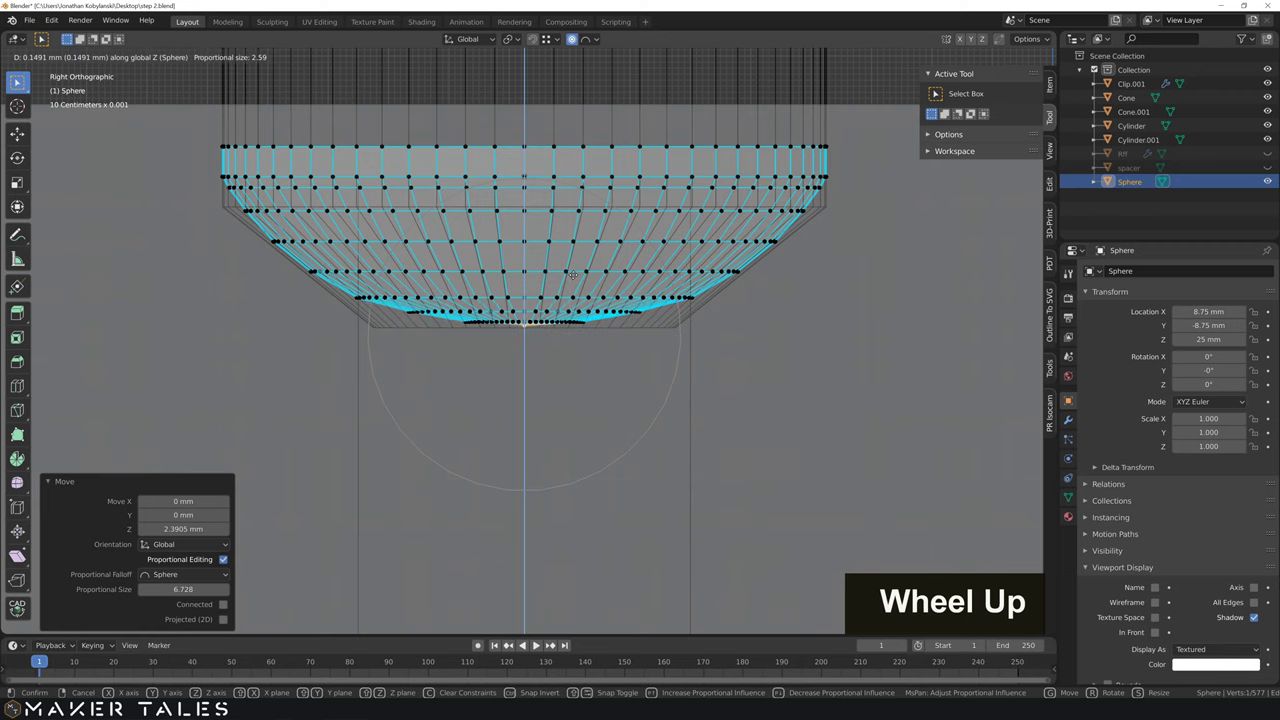
scroll(573, 275, down, 1)
scroll(573, 268, up, 1)
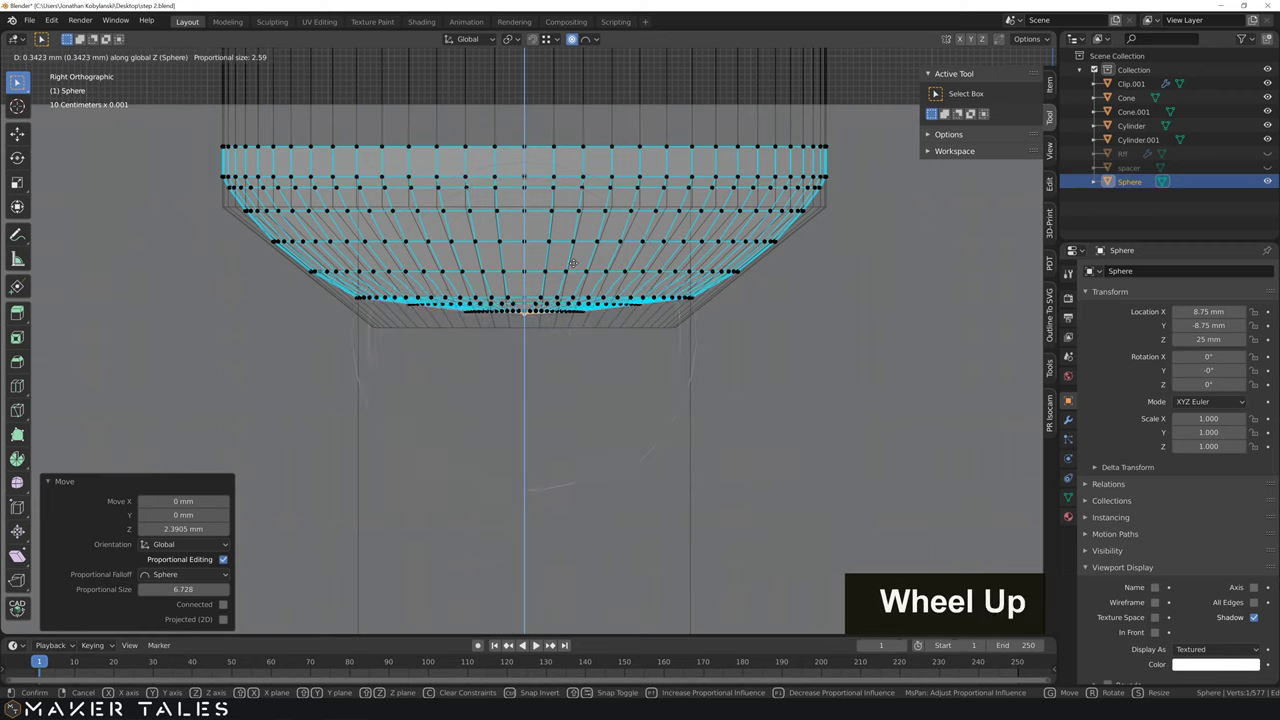
scroll(573, 265, down, 2)
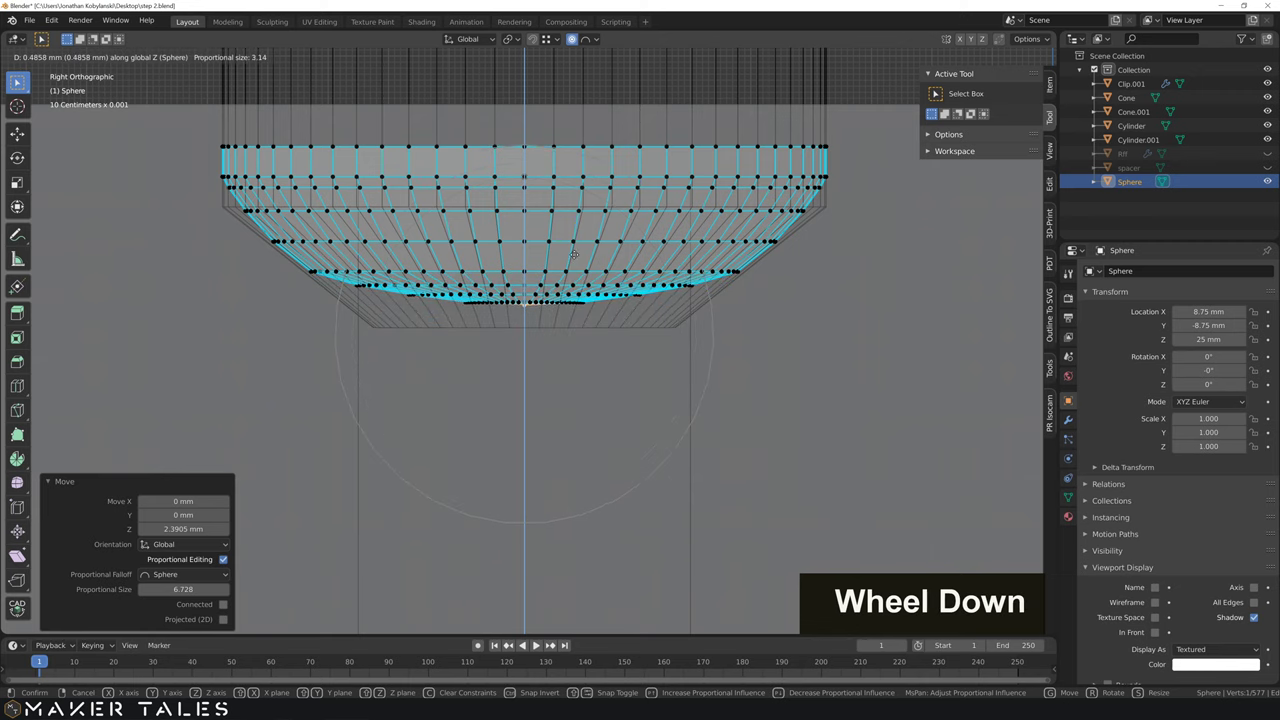
click(573, 260)
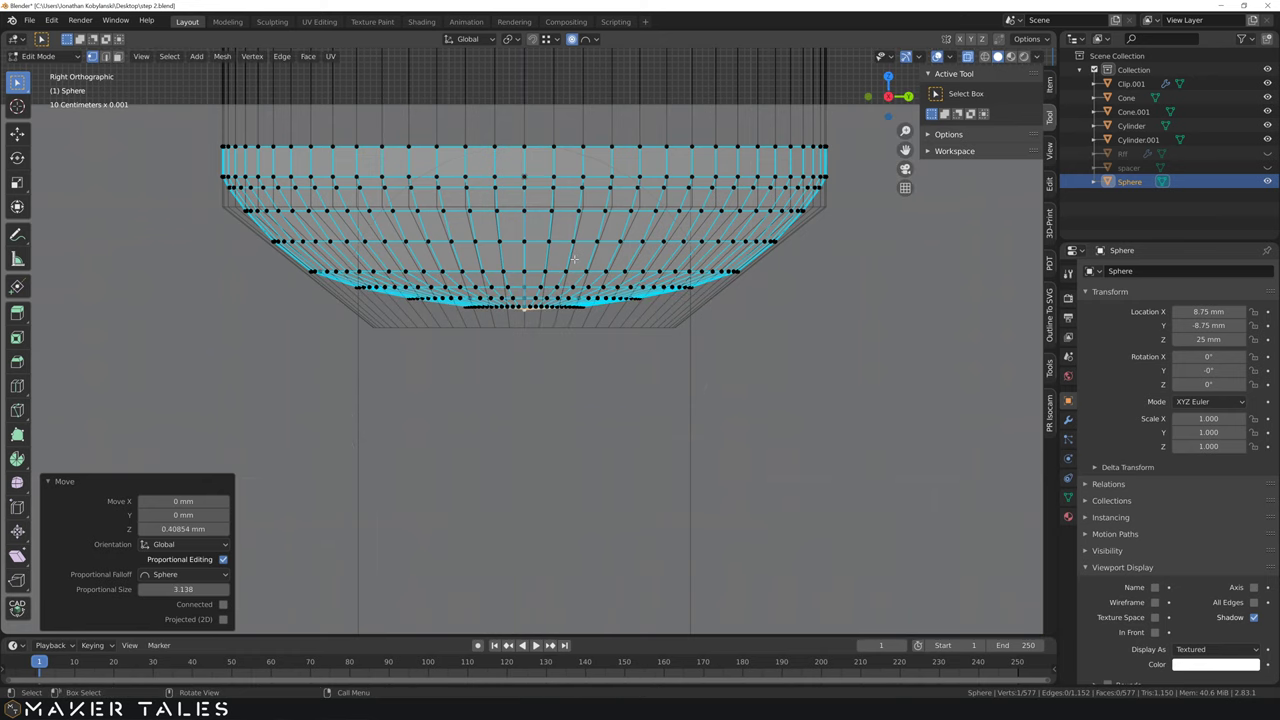
Step: Flatten the dome's tip by raising the pole vertex about 0.2 mm along Z with a proportional size of about 2.14
key(g)
key(z)
scroll(573, 260, up, 1)
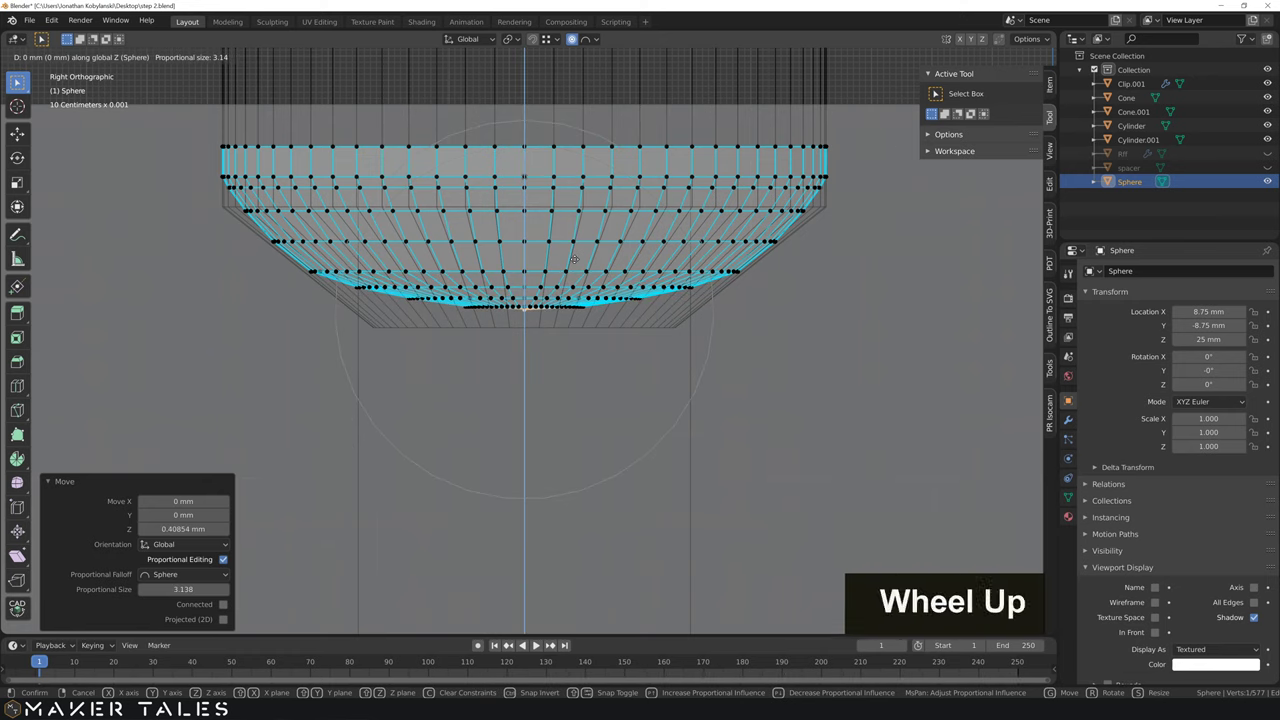
scroll(573, 260, up, 2)
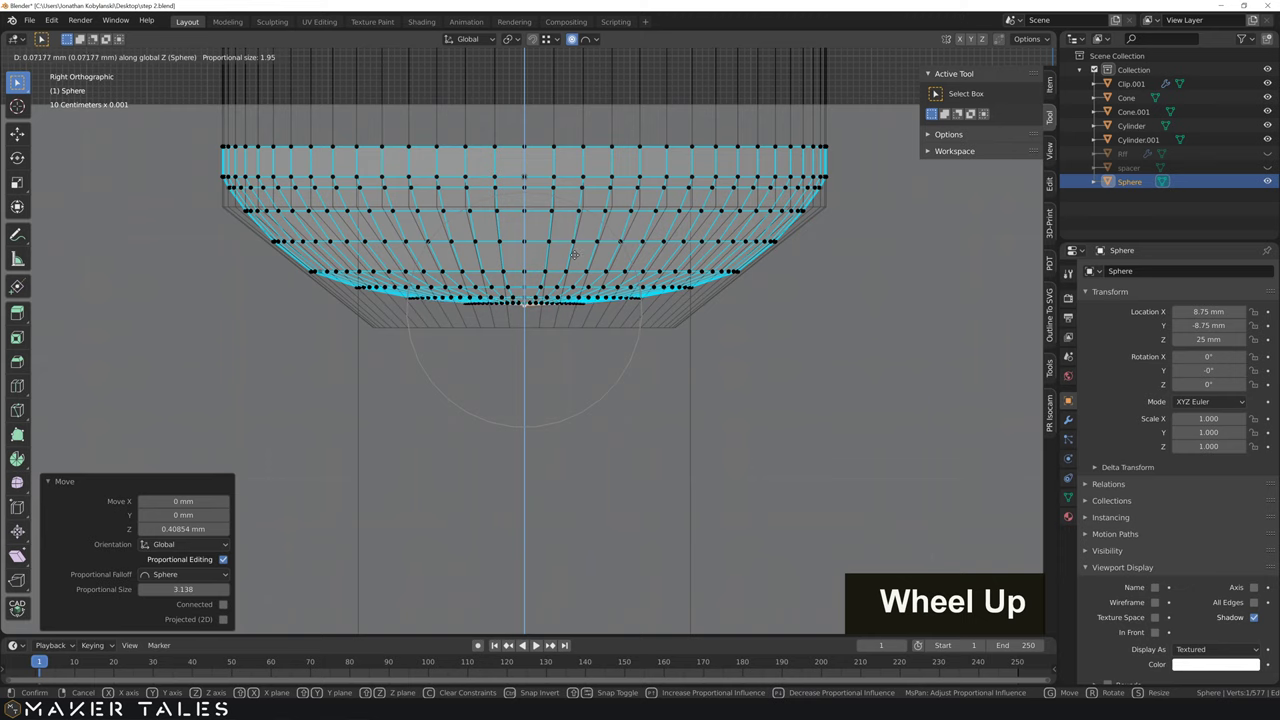
scroll(573, 257, down, 1)
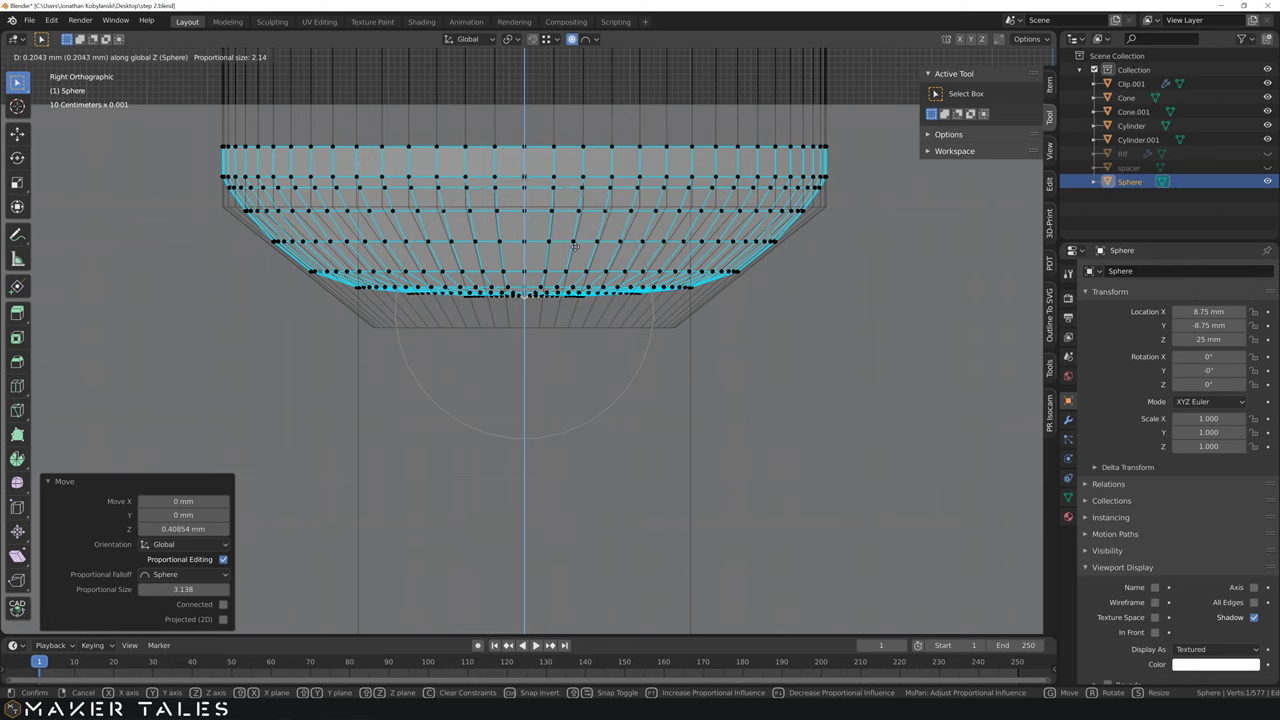
click(575, 246)
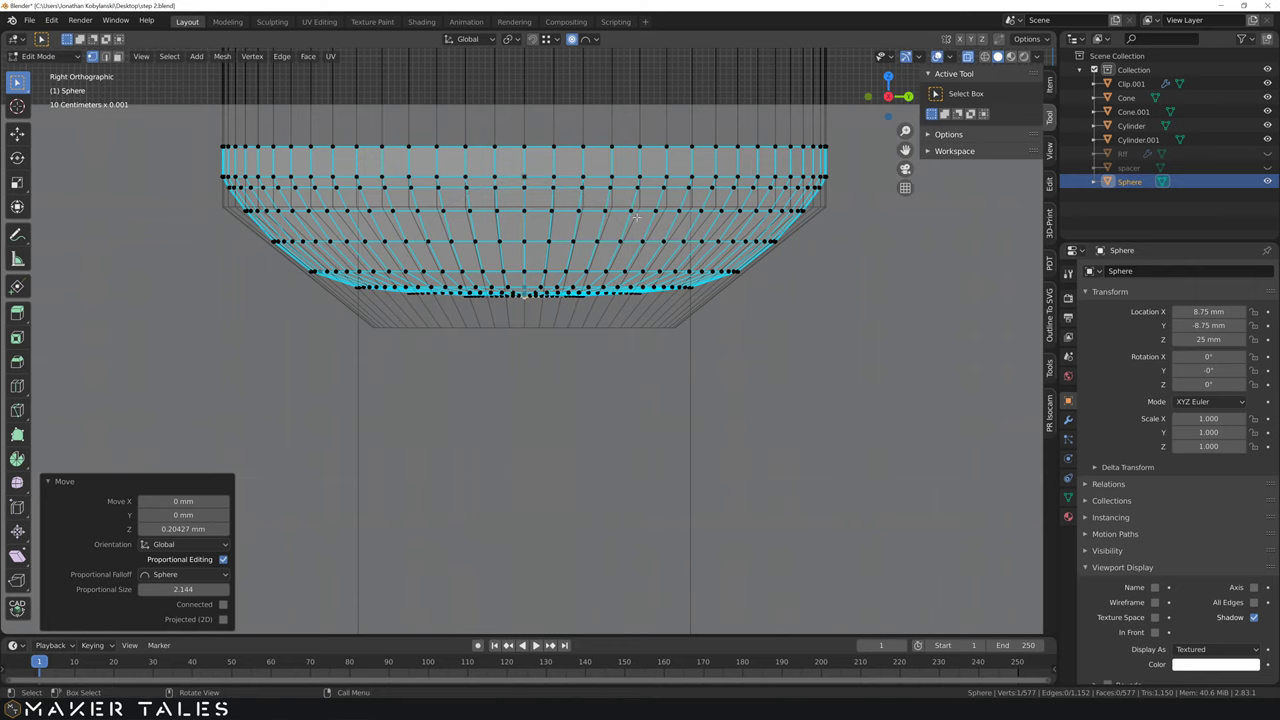
Step: Return to Object Mode, turn off X-ray and inspect the flattened dome against the clip's top wall
key(Tab)
scroll(638, 219, down, 5)
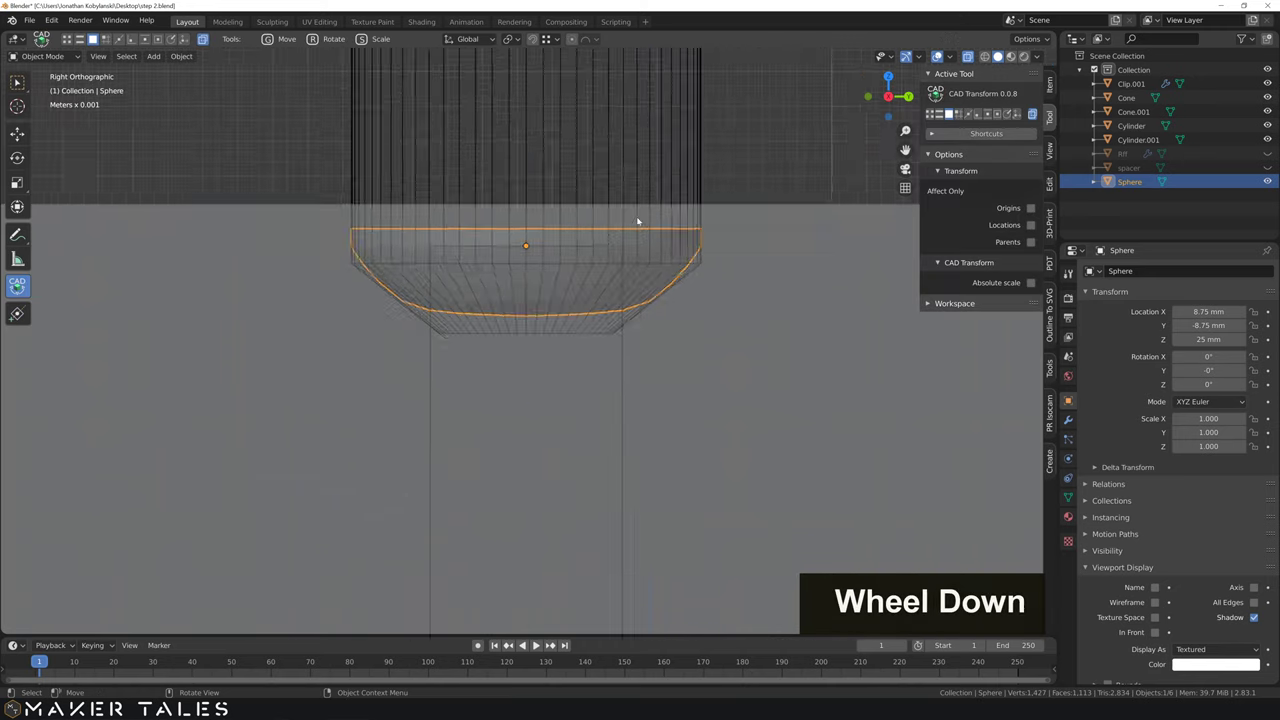
middle_drag(640, 220, 280, 291)
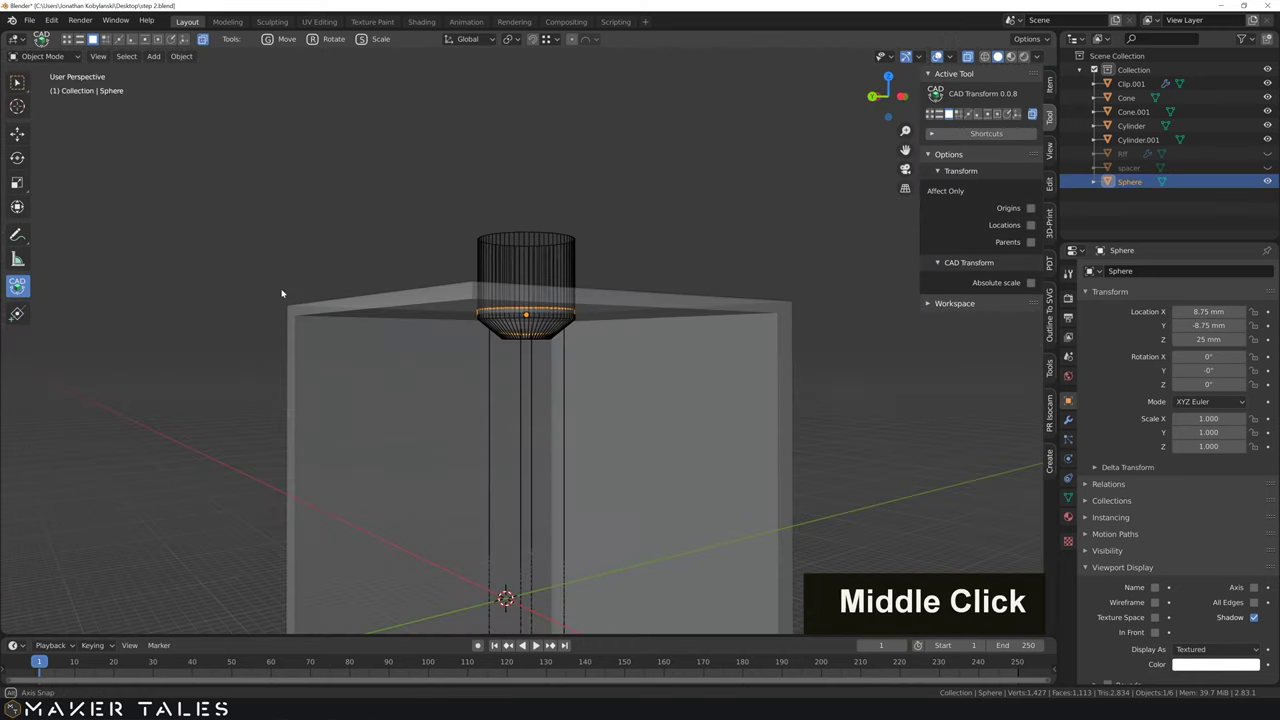
key(alt+z)
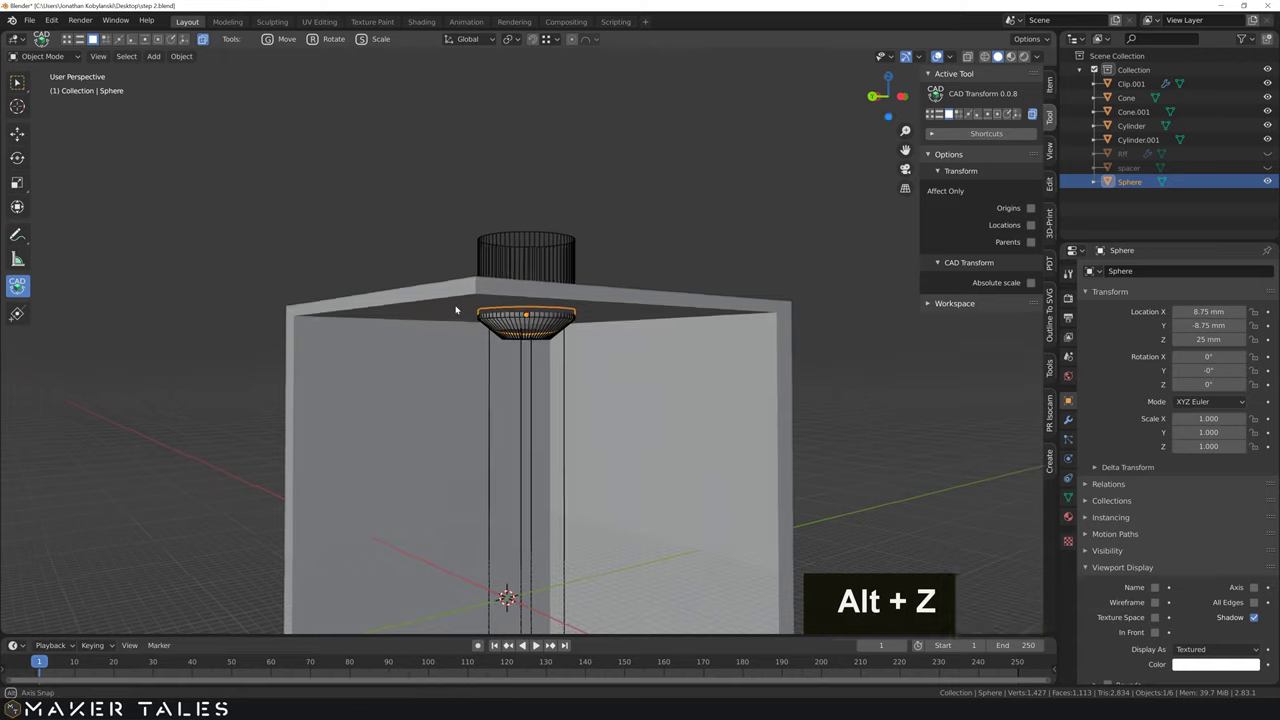
middle_drag(457, 303, 640, 380)
scroll(542, 345, up, 5)
scroll(545, 347, up, 4)
scroll(590, 369, down, 5)
scroll(640, 373, down, 3)
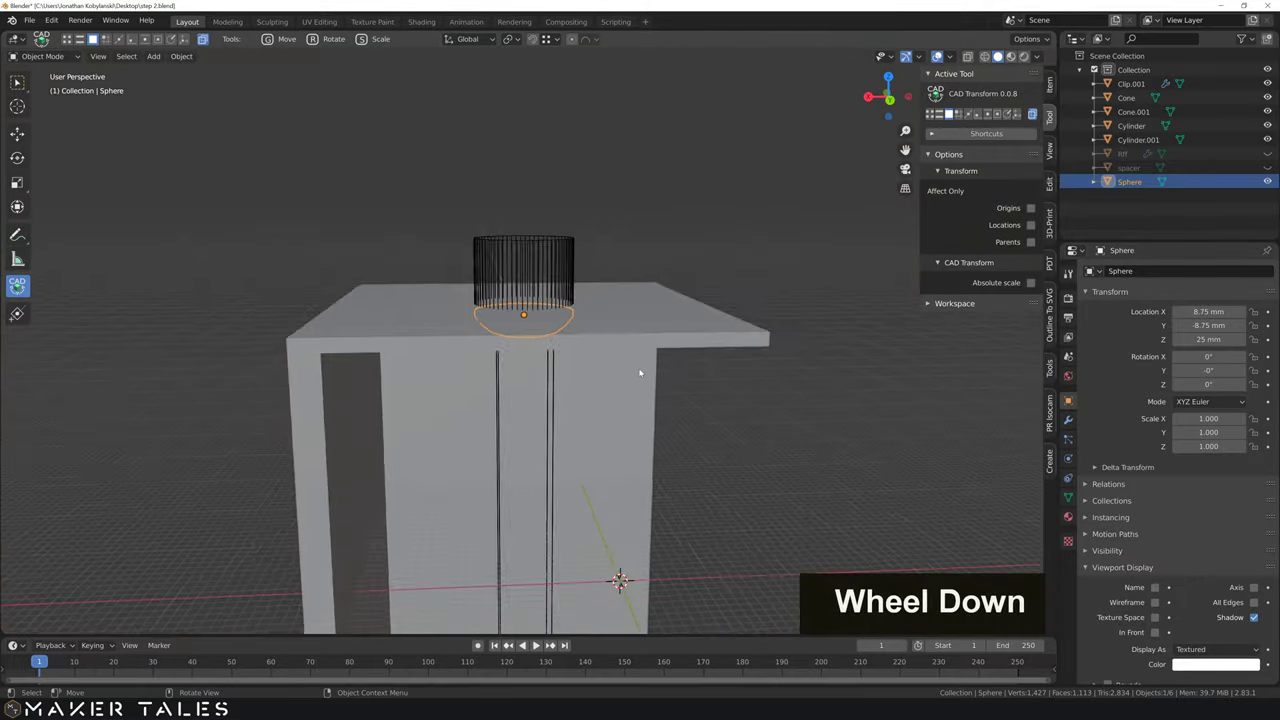
Step: Set the viewport display of the upper cone cutter to Bounds and deselect it
click(537, 253)
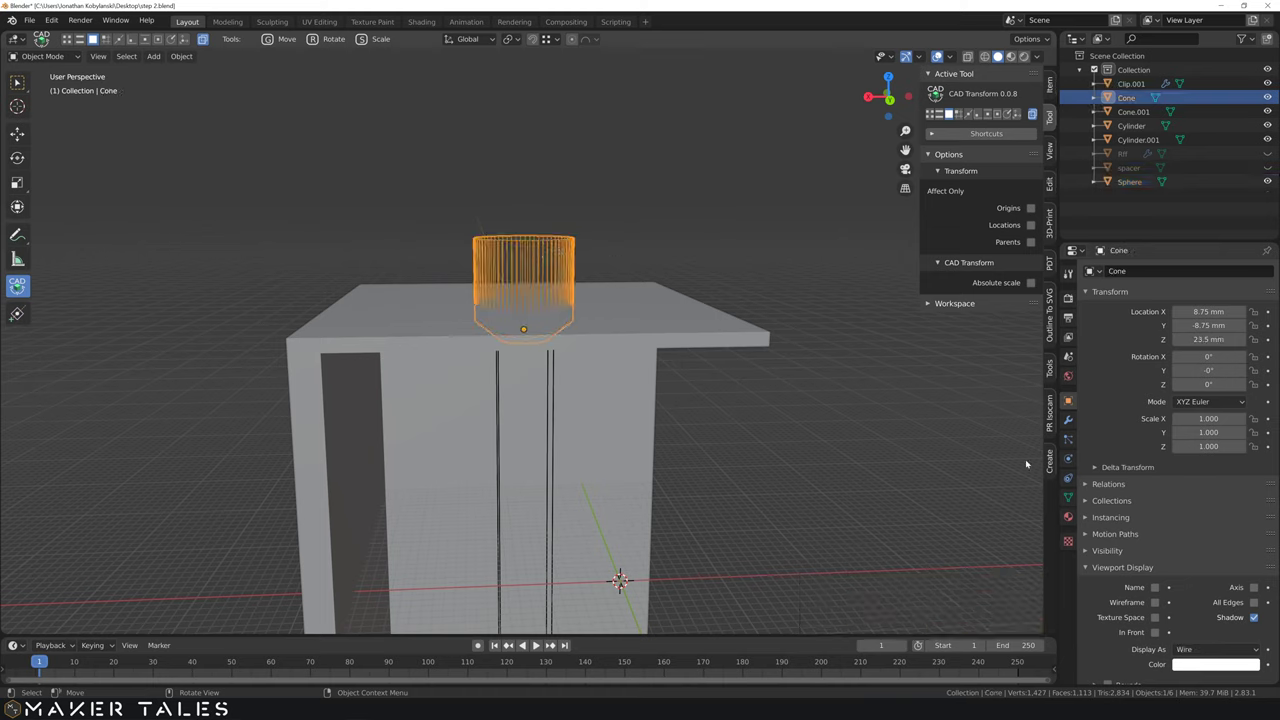
click(1212, 649)
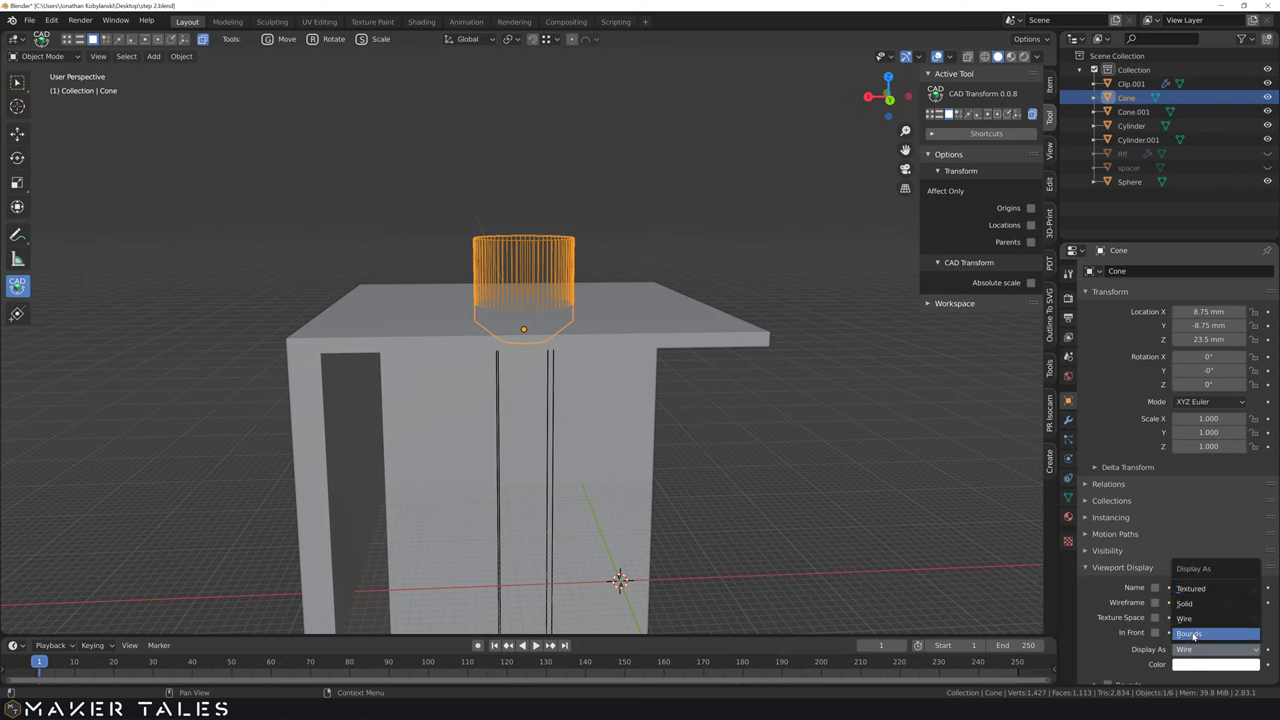
click(1189, 633)
click(894, 466)
Step: Join the flattened dome to the clip with a Bool Tool union, keeping the clip as the active object
middle_drag(894, 466, 593, 417)
scroll(590, 380, down, 2)
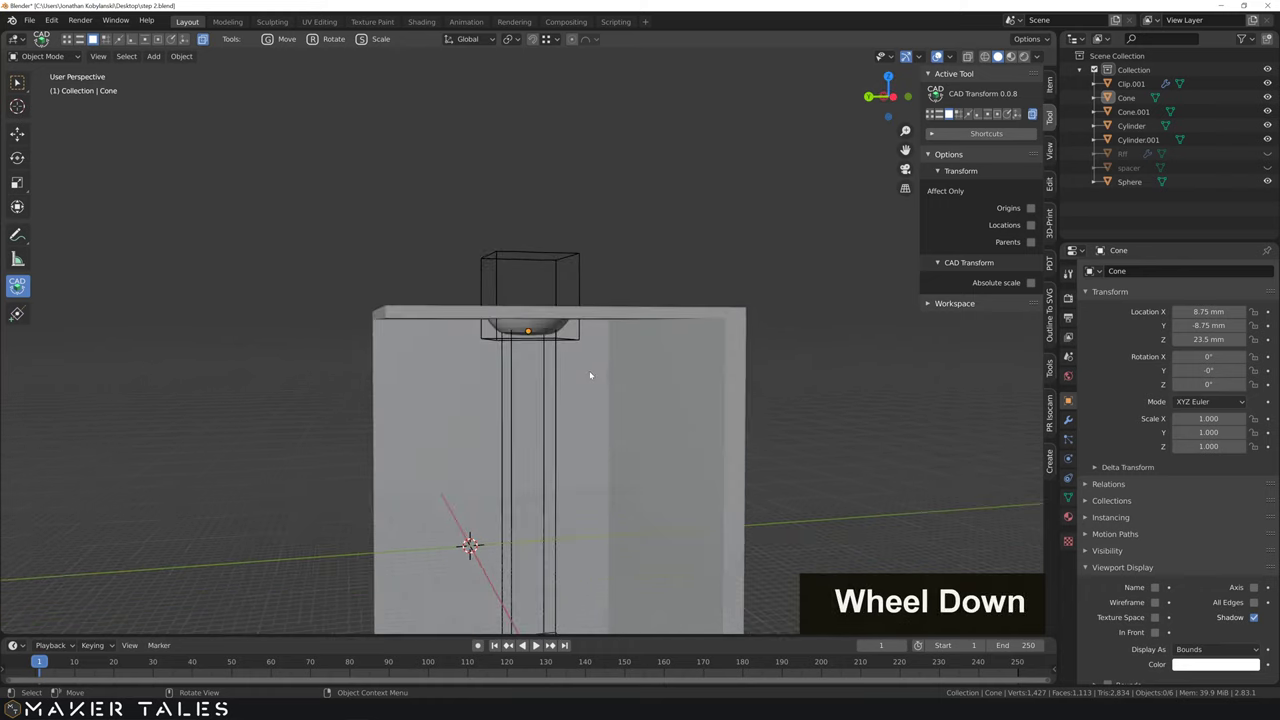
scroll(560, 320, up, 4)
click(560, 306)
middle_drag(560, 306, 697, 326)
scroll(697, 326, down, 3)
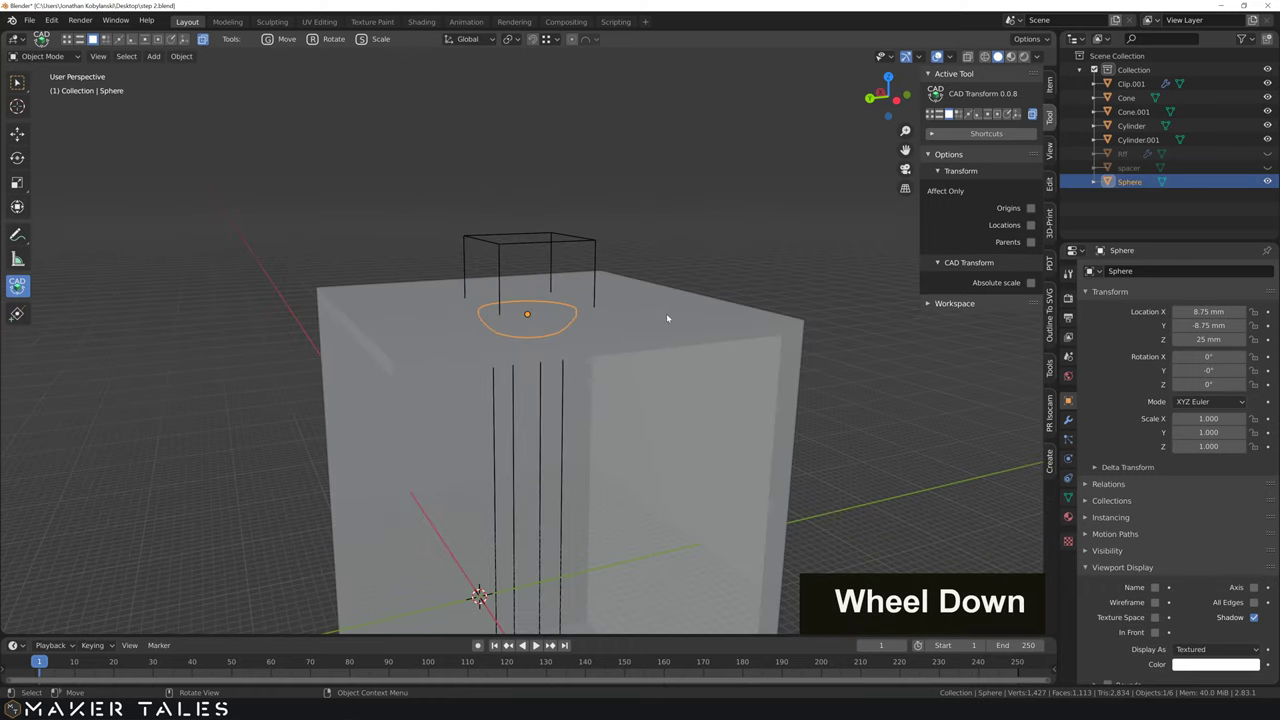
shift+click(656, 320)
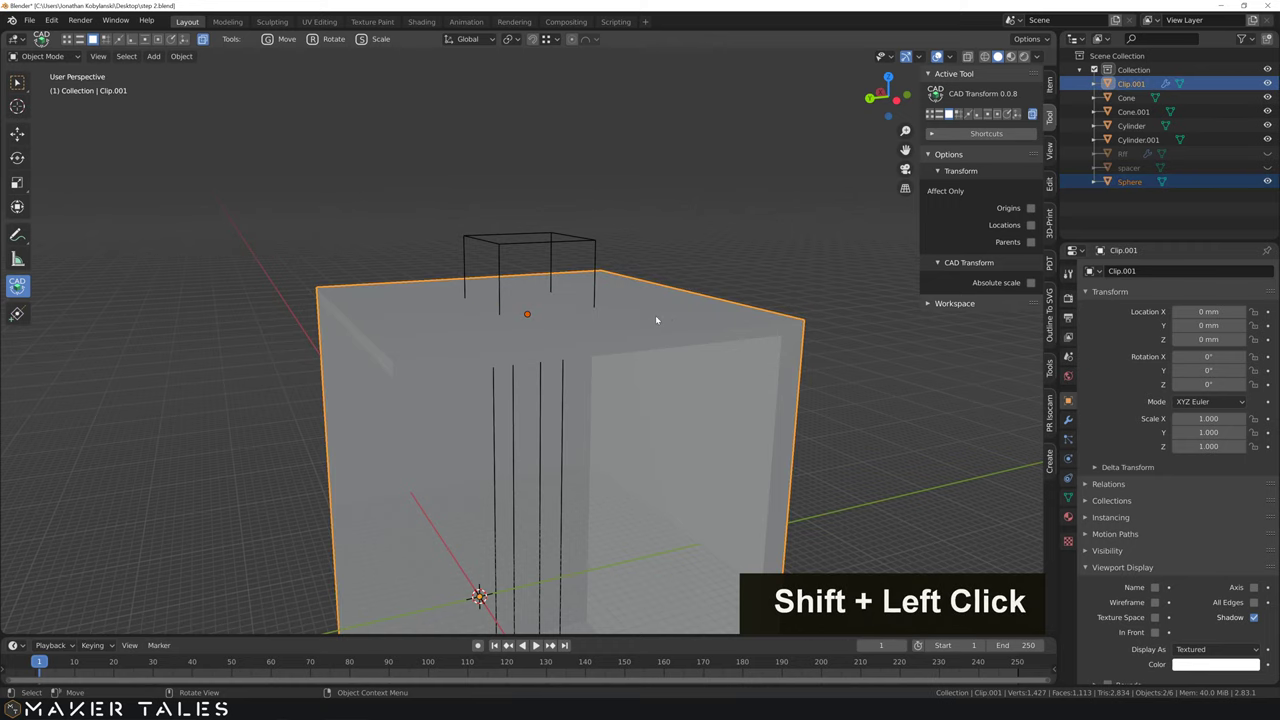
key(ctrl+KP_Add)
Step: Select only the dome's bounding box, seen close up at the inner face of the clip's top wall
middle_drag(656, 320, 570, 265)
scroll(597, 266, down, 1)
scroll(570, 267, up, 3)
scroll(591, 303, up, 3)
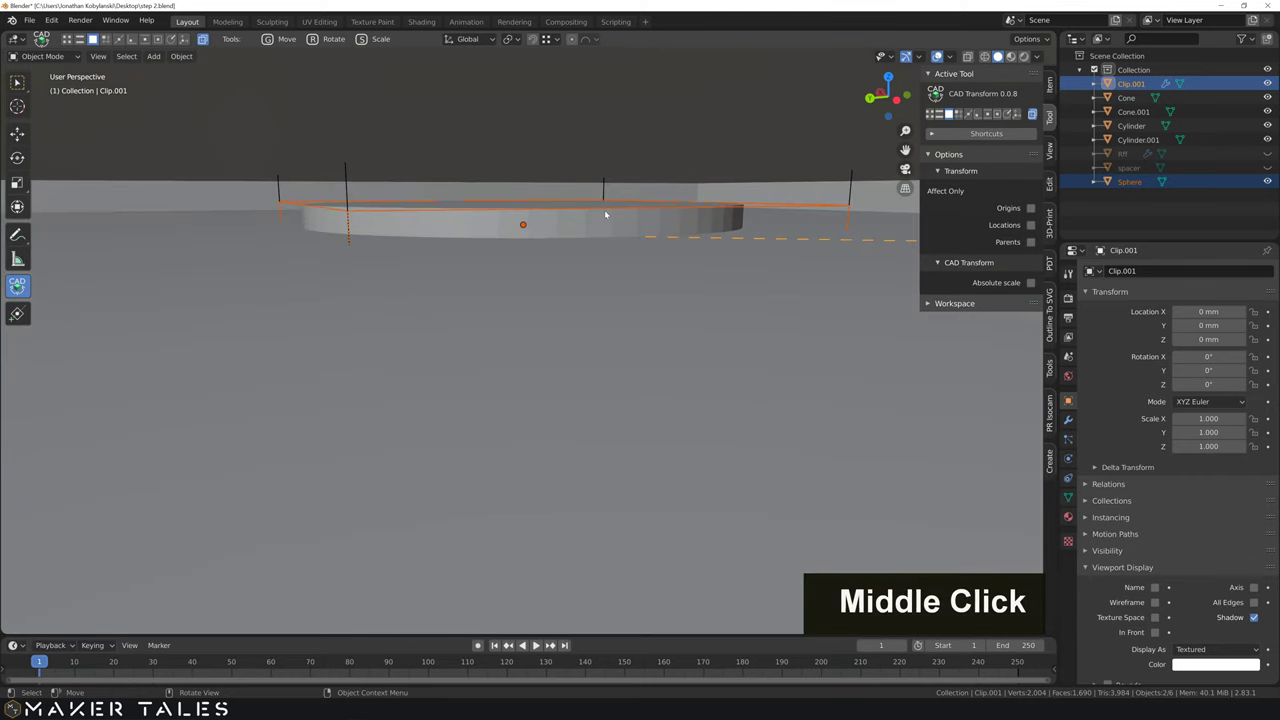
key(alt+a)
click(632, 211)
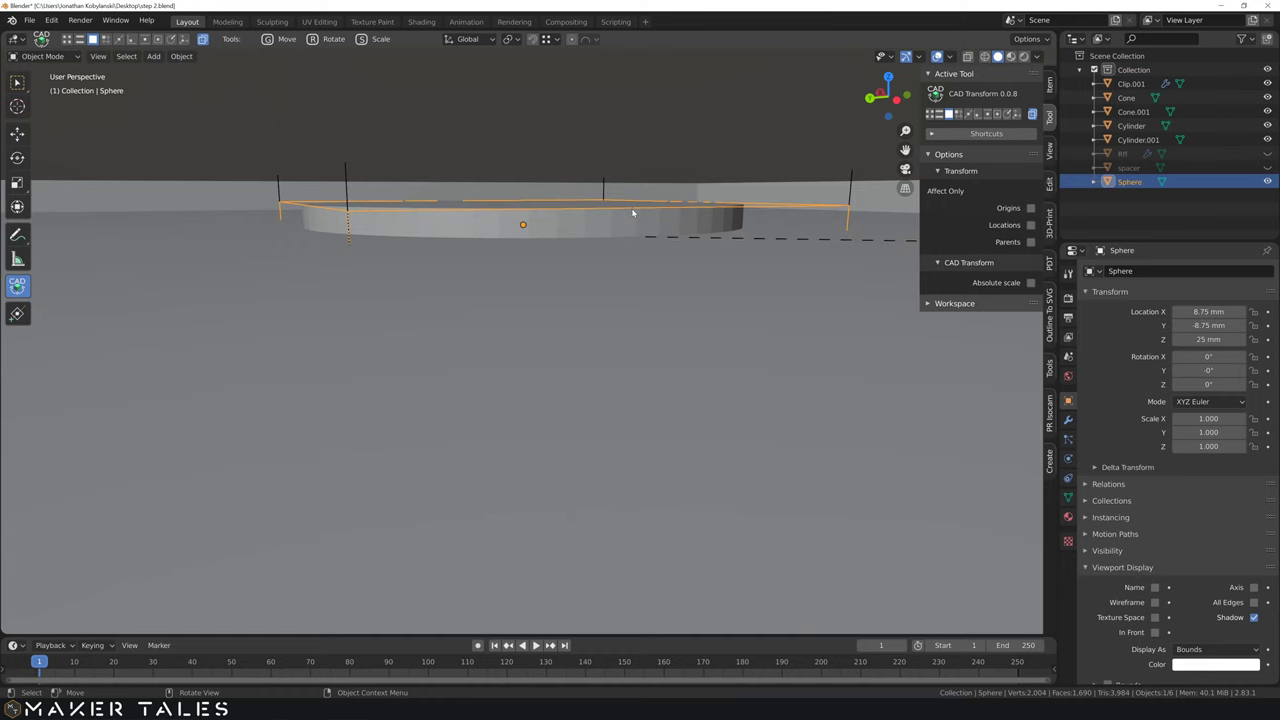
key(g)
key(z)
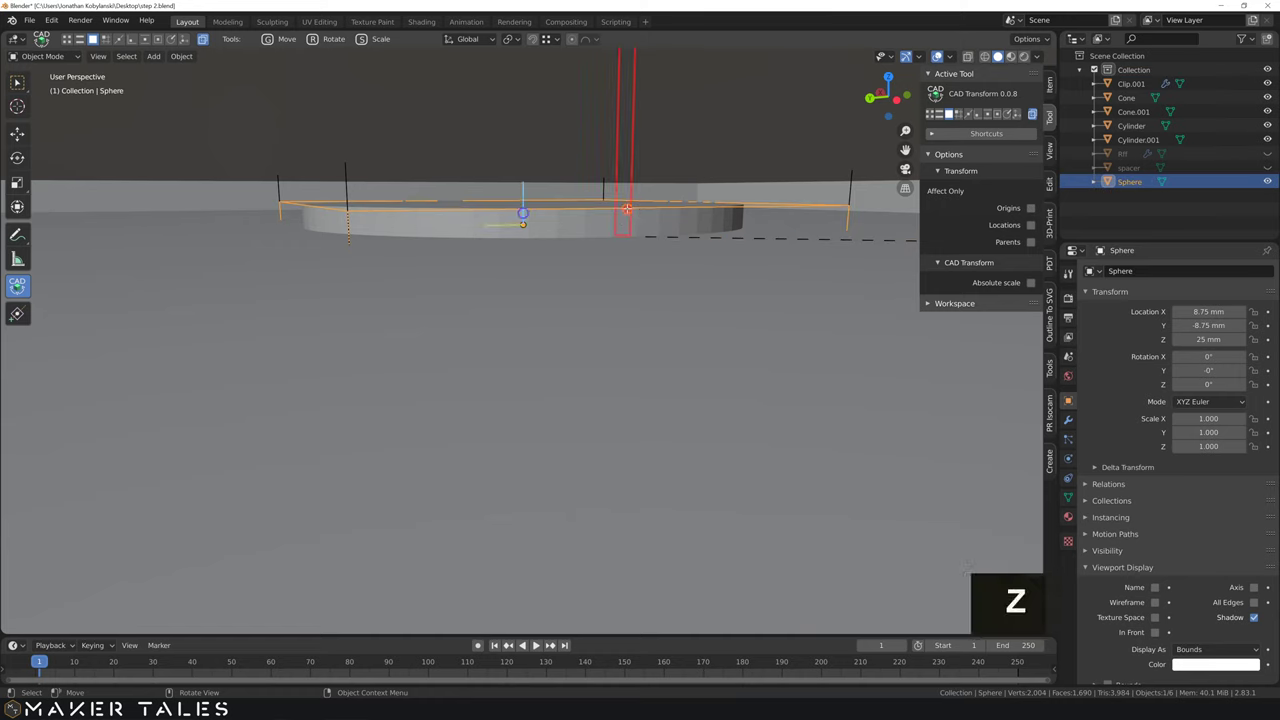
key(Tab)
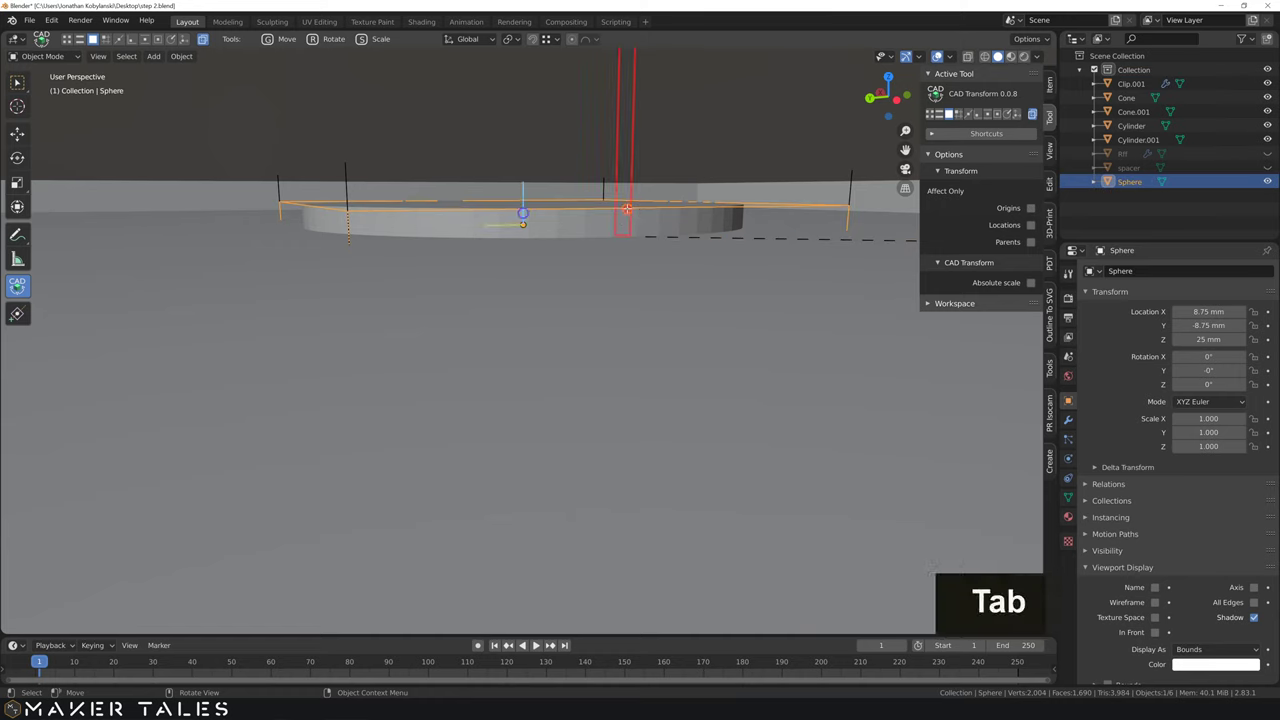
key(Escape)
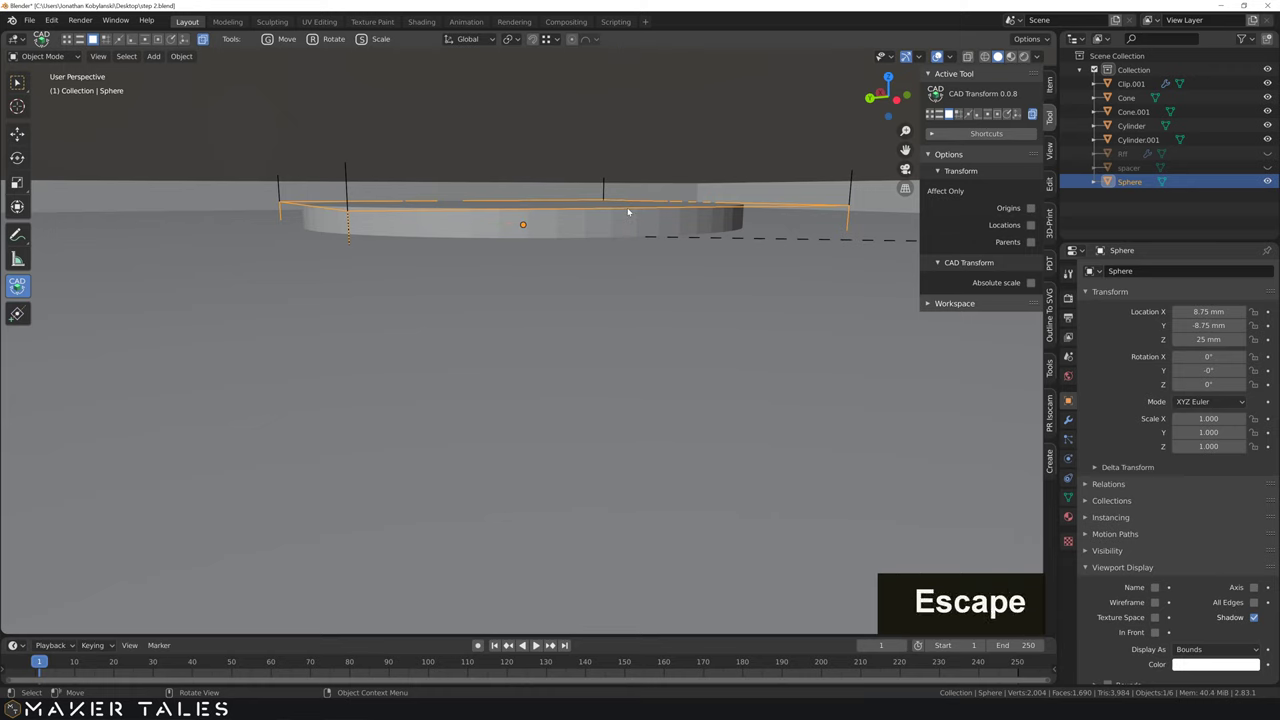
Step: Move the flattened dome 0.0001 mm along the global Z axis with Select Box as the active tool
key(w)
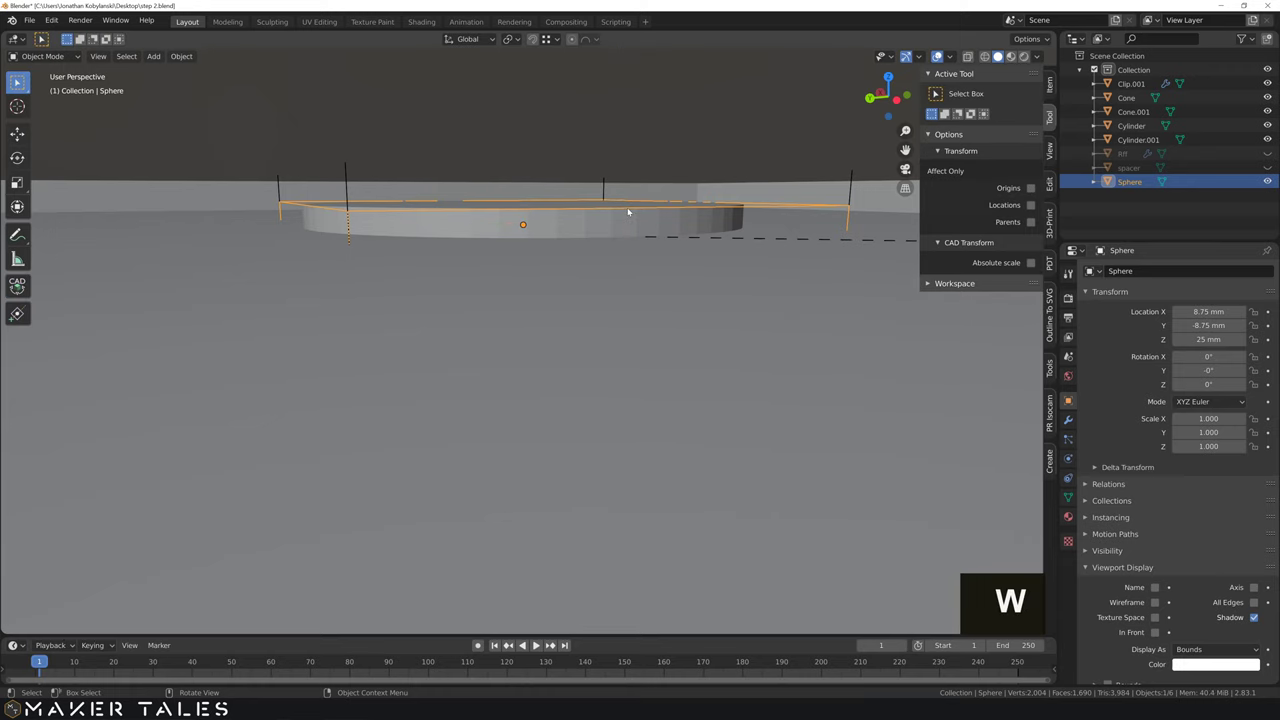
key(g)
key(z)
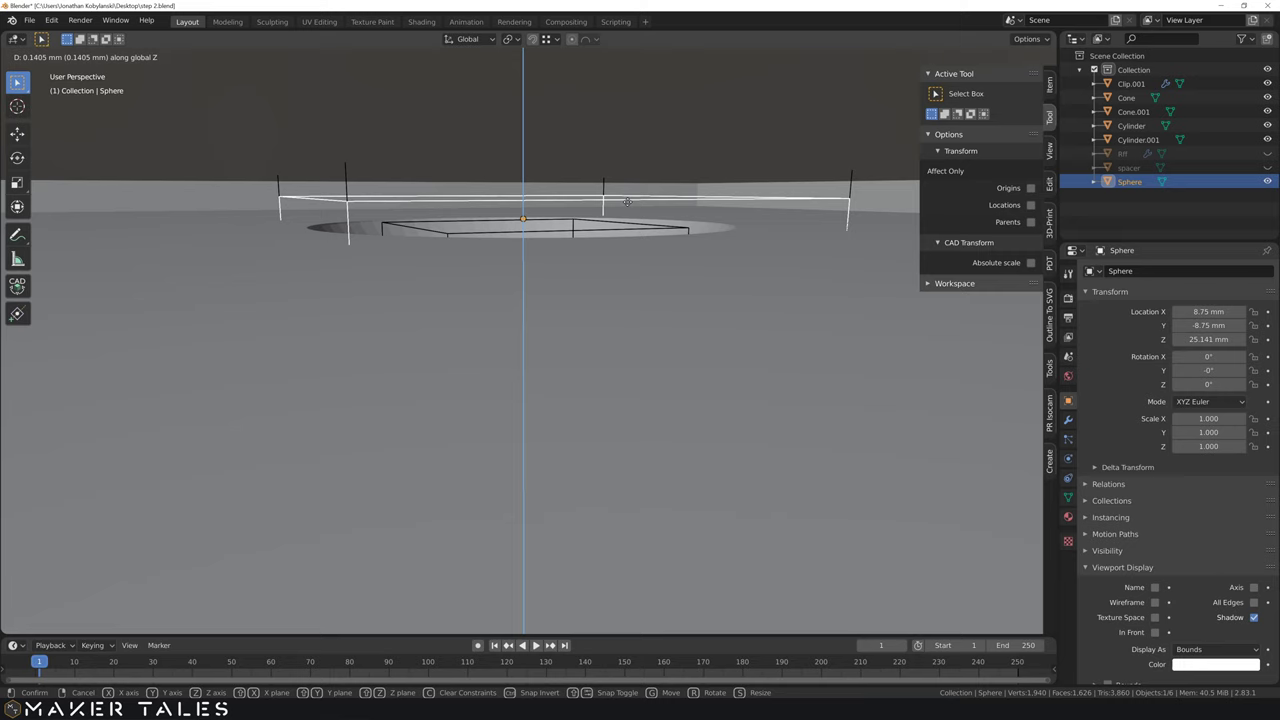
text(0.000)
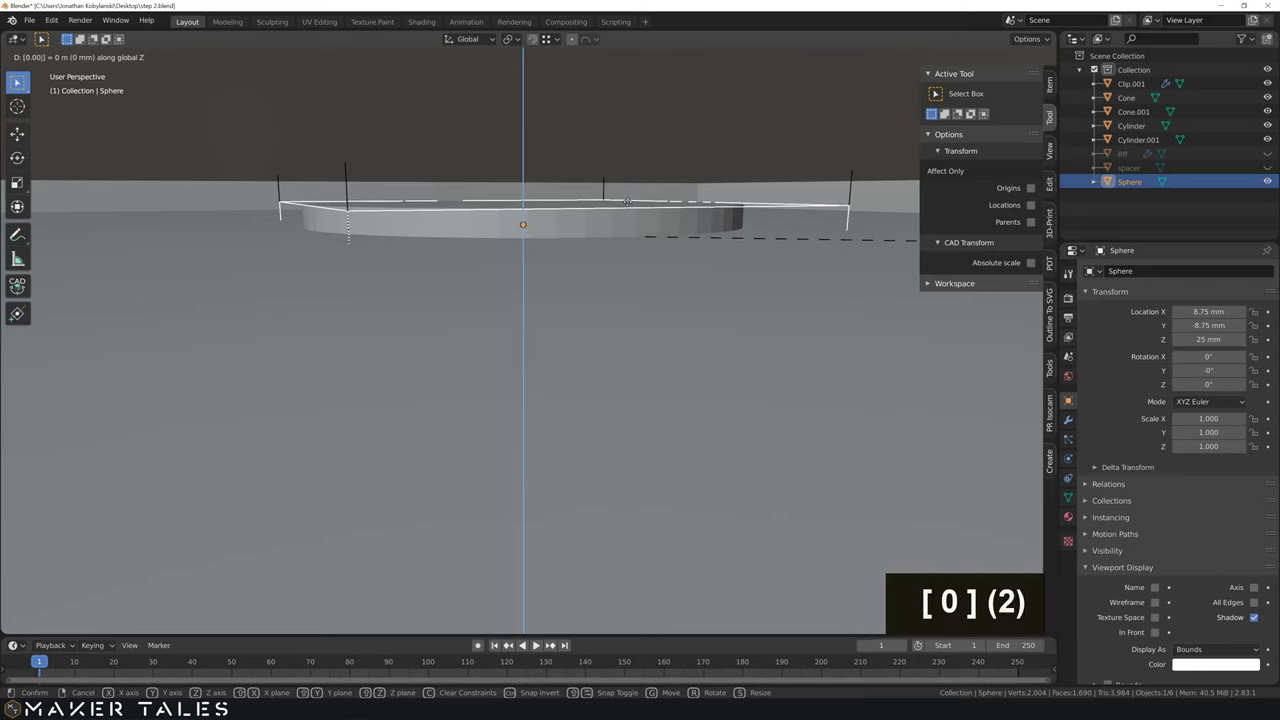
text(1)
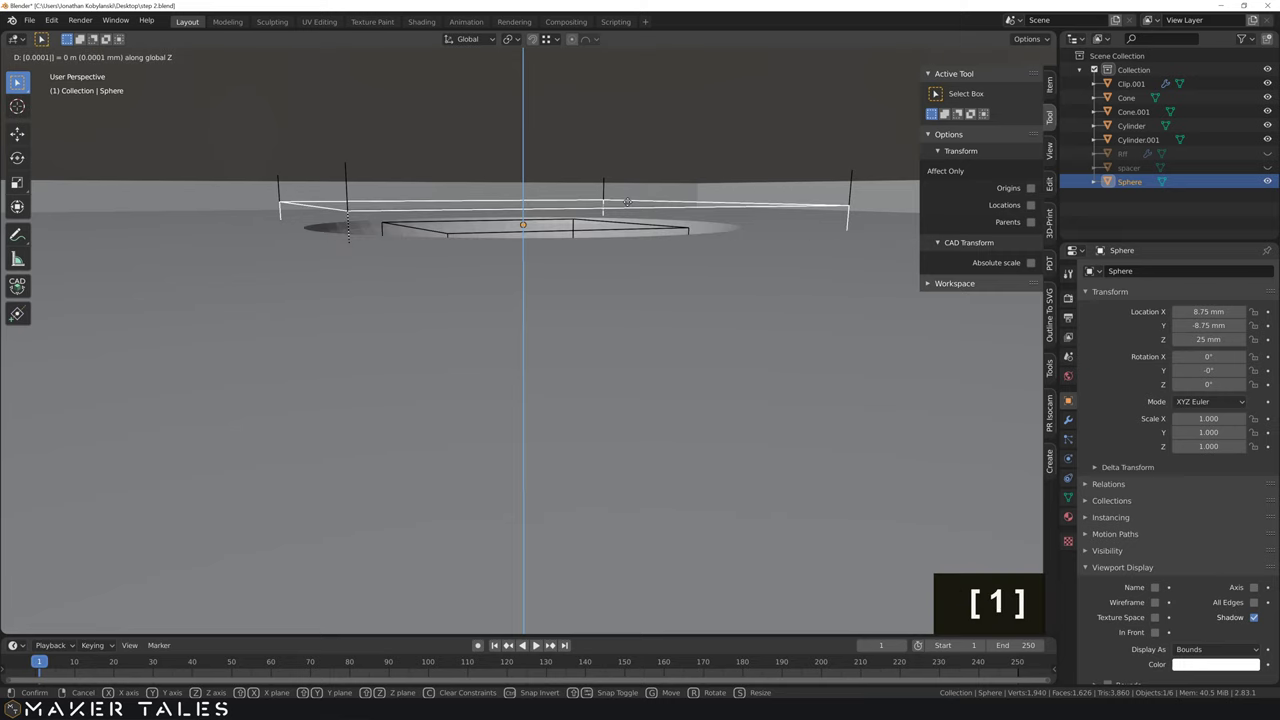
key(Return)
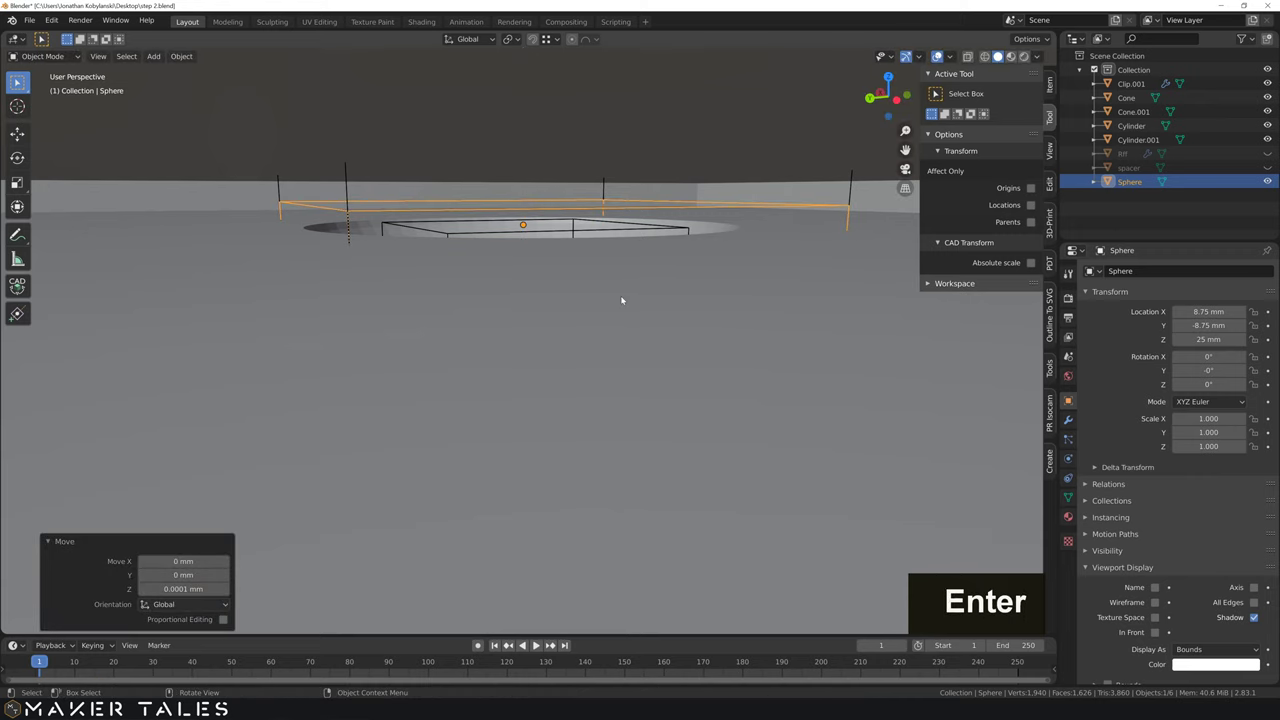
Step: In the clip's Edit Mode, select the short vertical edges at the free outer corners of the top and bottom walls
scroll(603, 309, down, 10)
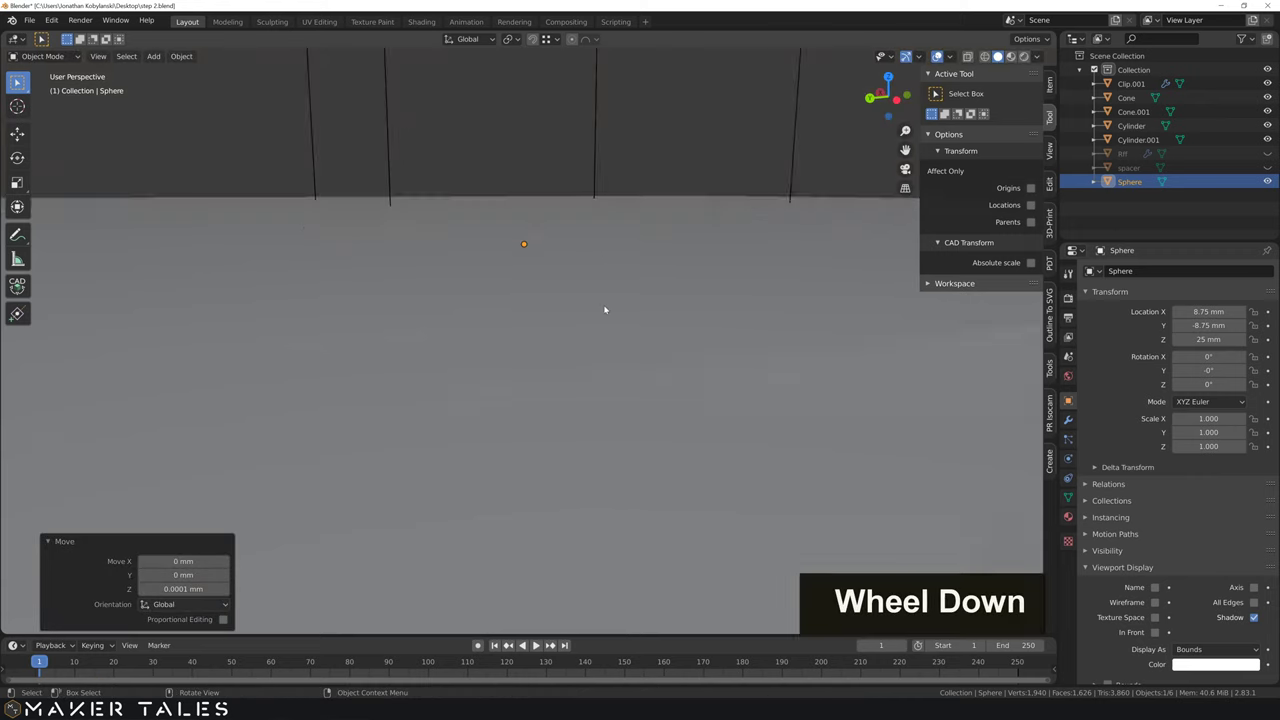
middle_drag(603, 309, 654, 203)
mouse_move(626, 277)
middle_down()
mouse_move(675, 267)
mouse_move(605, 249)
mouse_move(615, 217)
mouse_move(609, 266)
mouse_move(663, 271)
mouse_move(669, 209)
mouse_move(821, 184)
mouse_move(591, 280)
mouse_move(627, 278)
middle_up()
scroll(675, 267, down, 2)
click(613, 253)
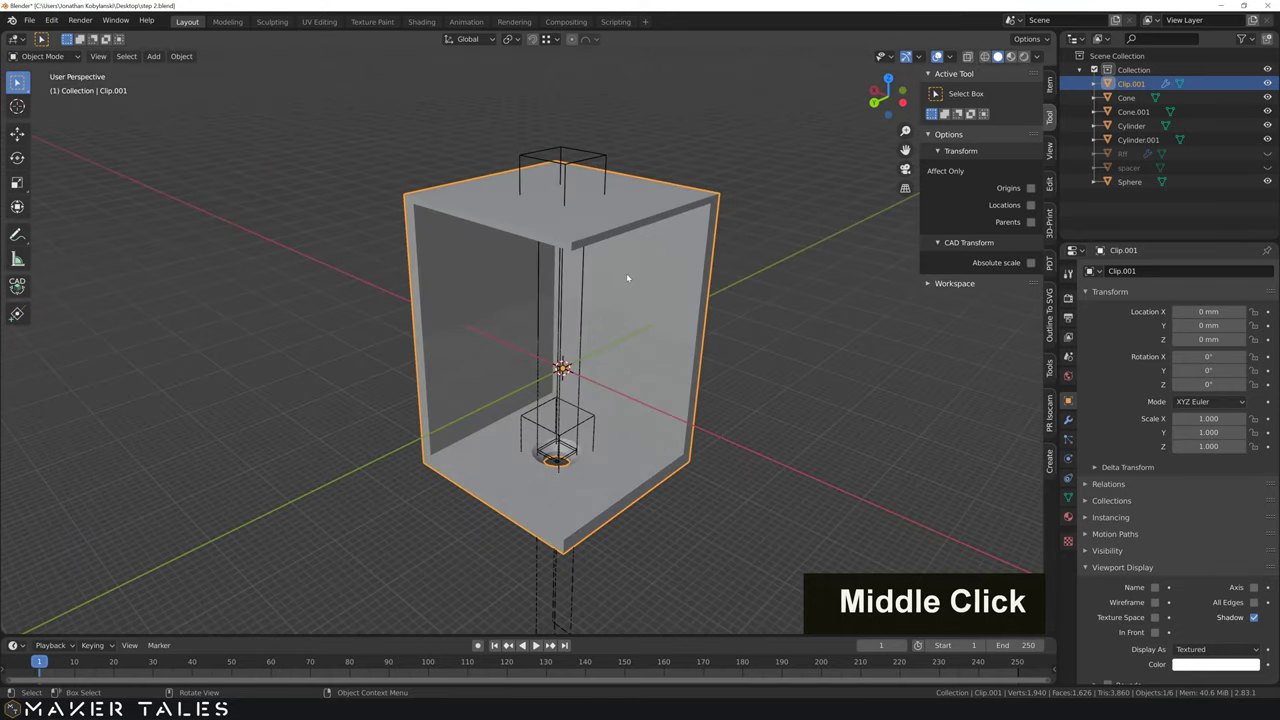
key(Tab)
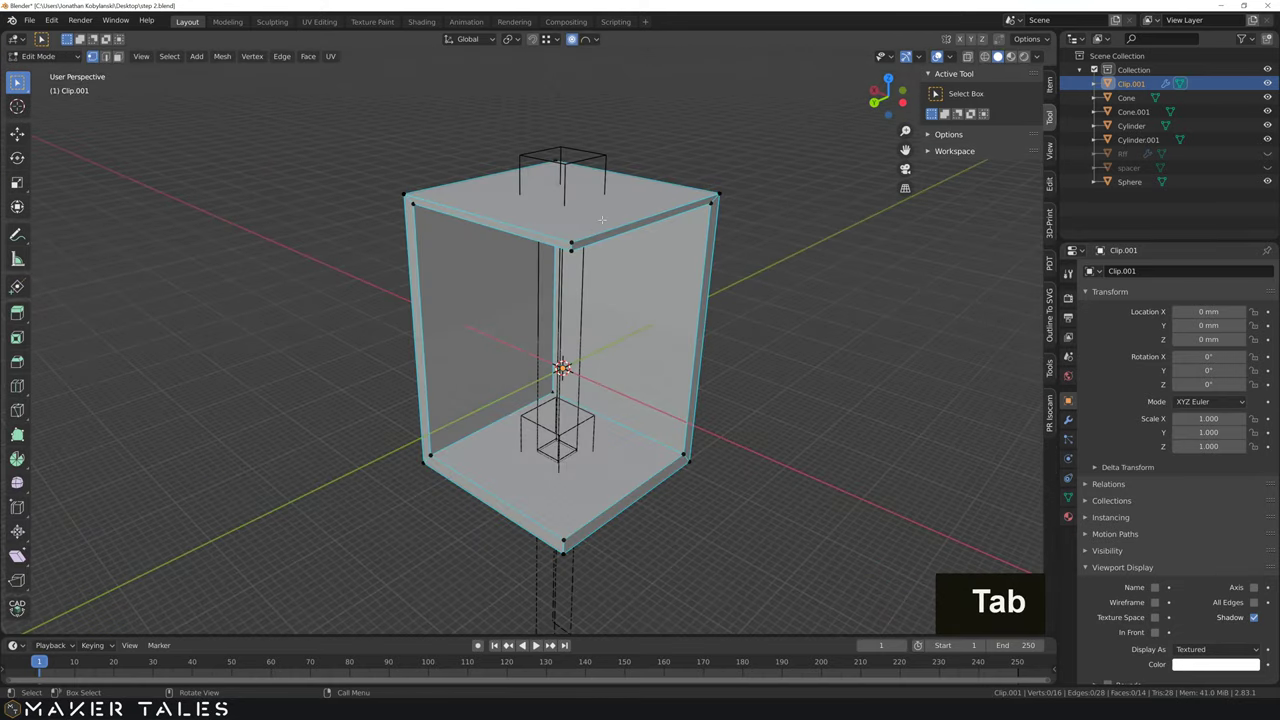
key(2)
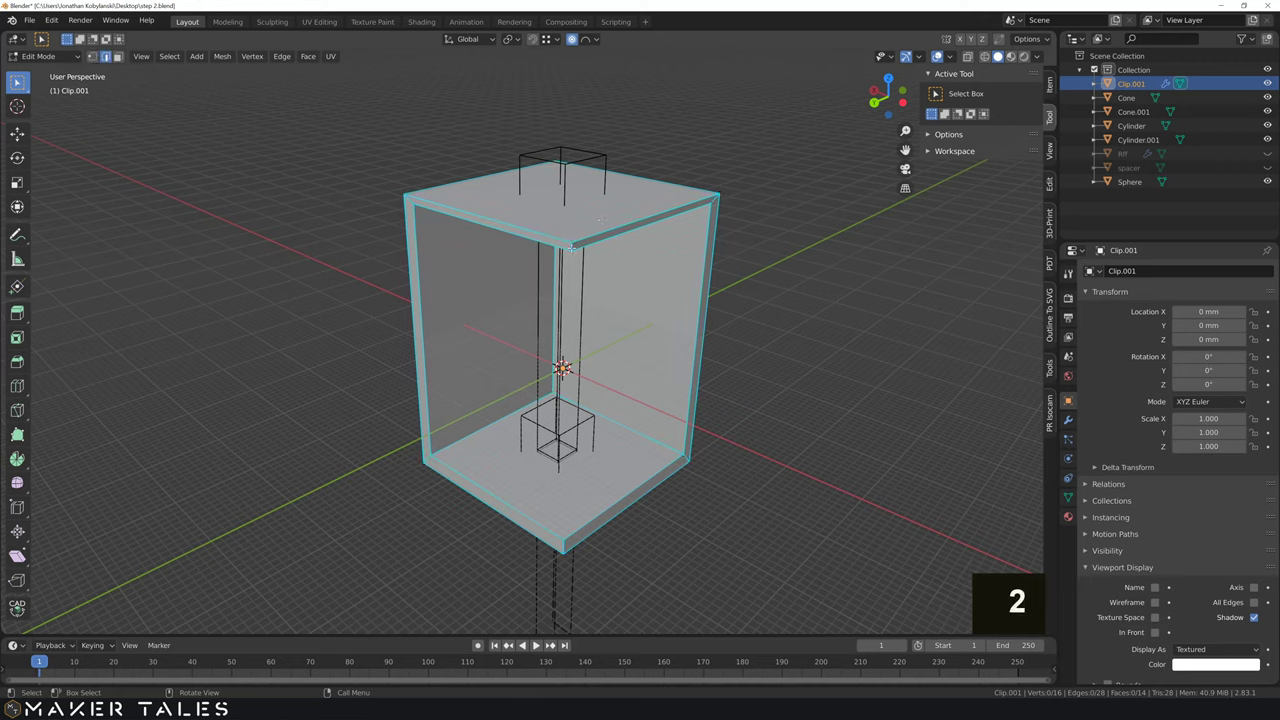
click(570, 247)
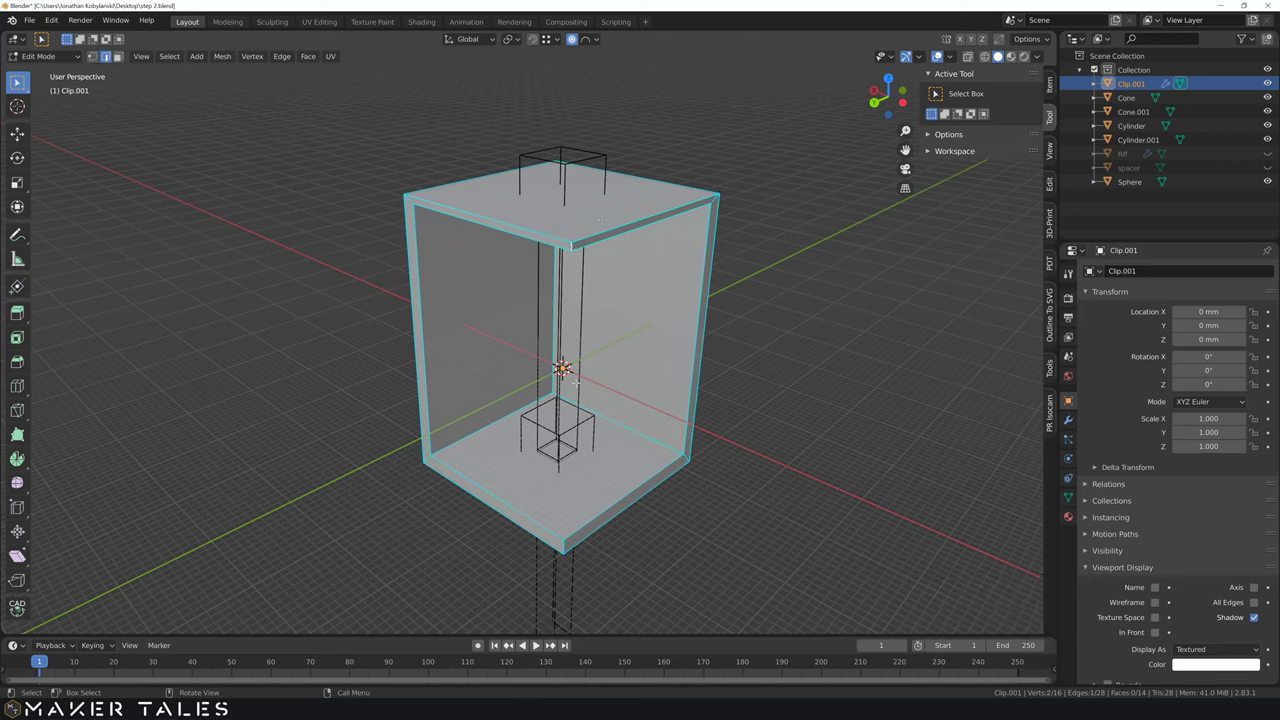
shift+click(564, 549)
shift+click(564, 549)
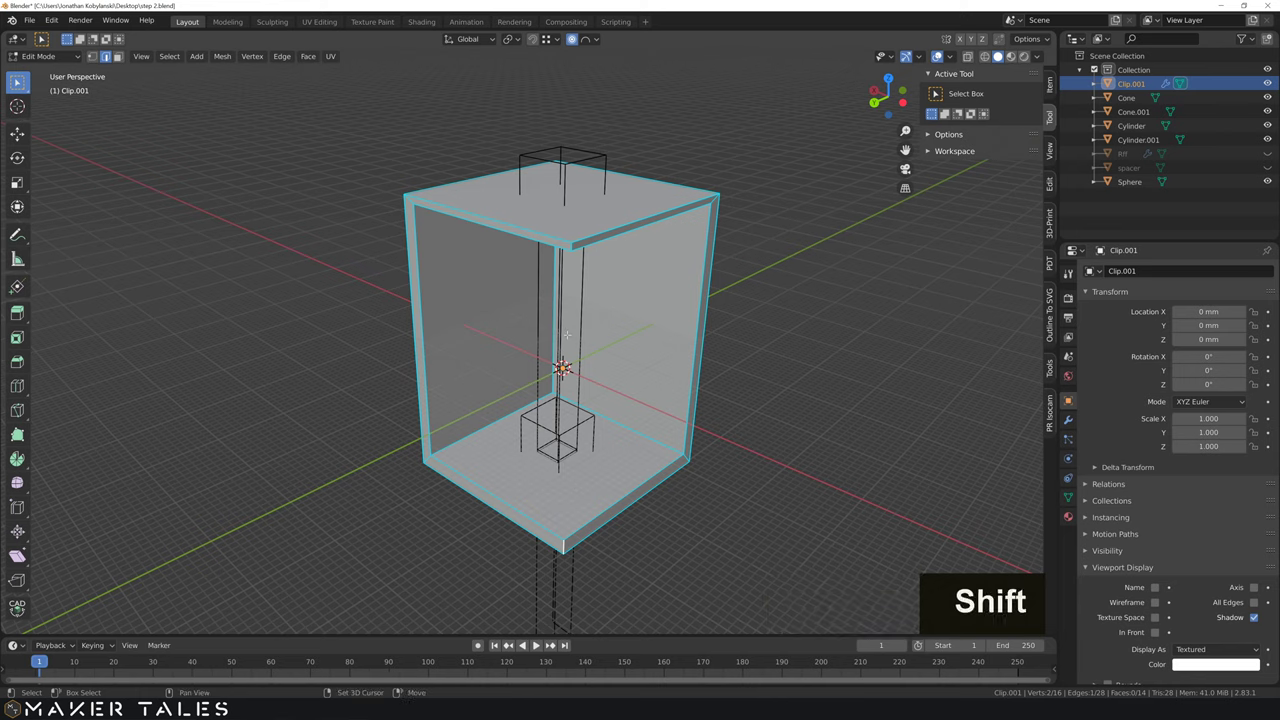
shift+click(564, 549)
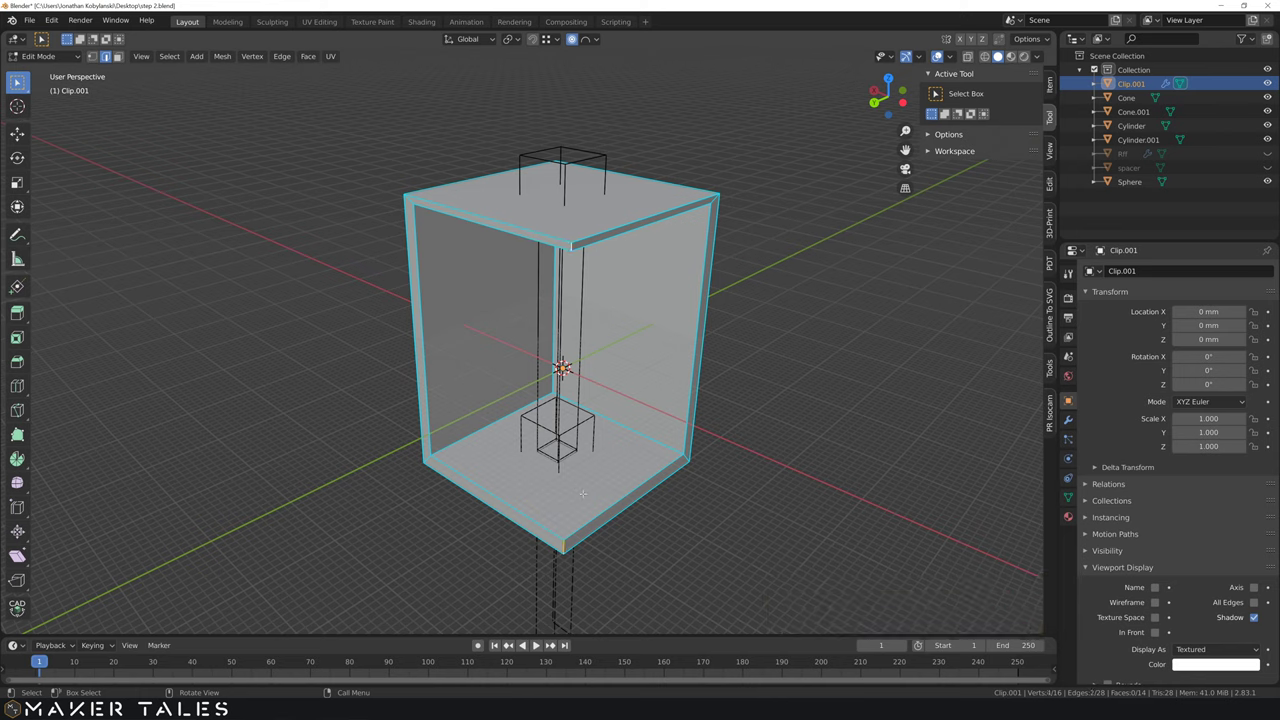
Step: Bevel the two selected corner edges with an offset of about 13.7 mm and 25 segments
key(ctrl+b)
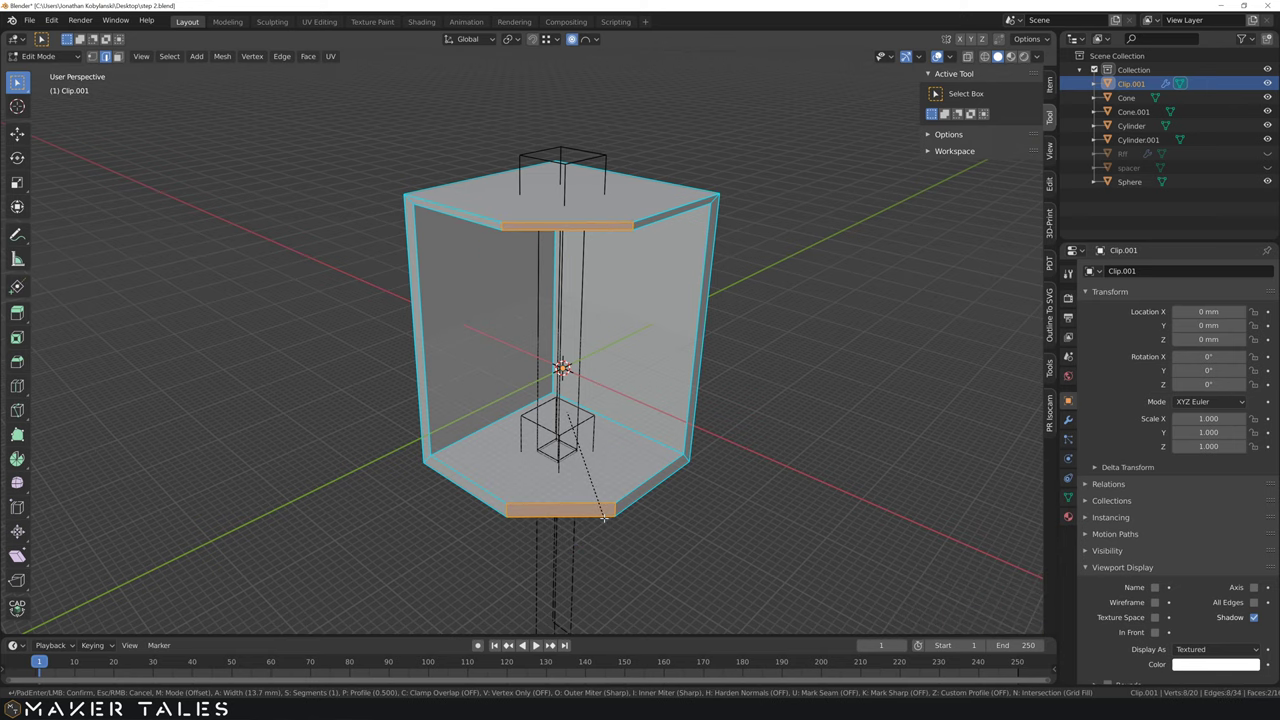
click(603, 517)
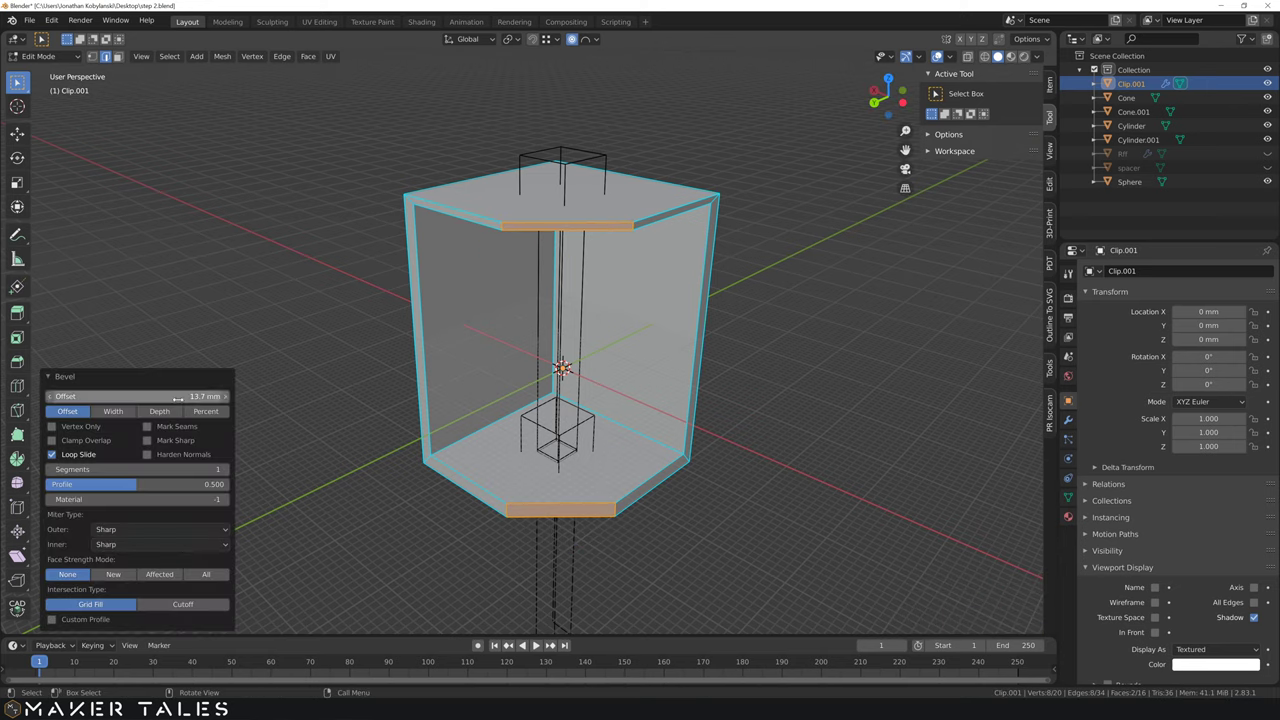
click(174, 469)
text(25)
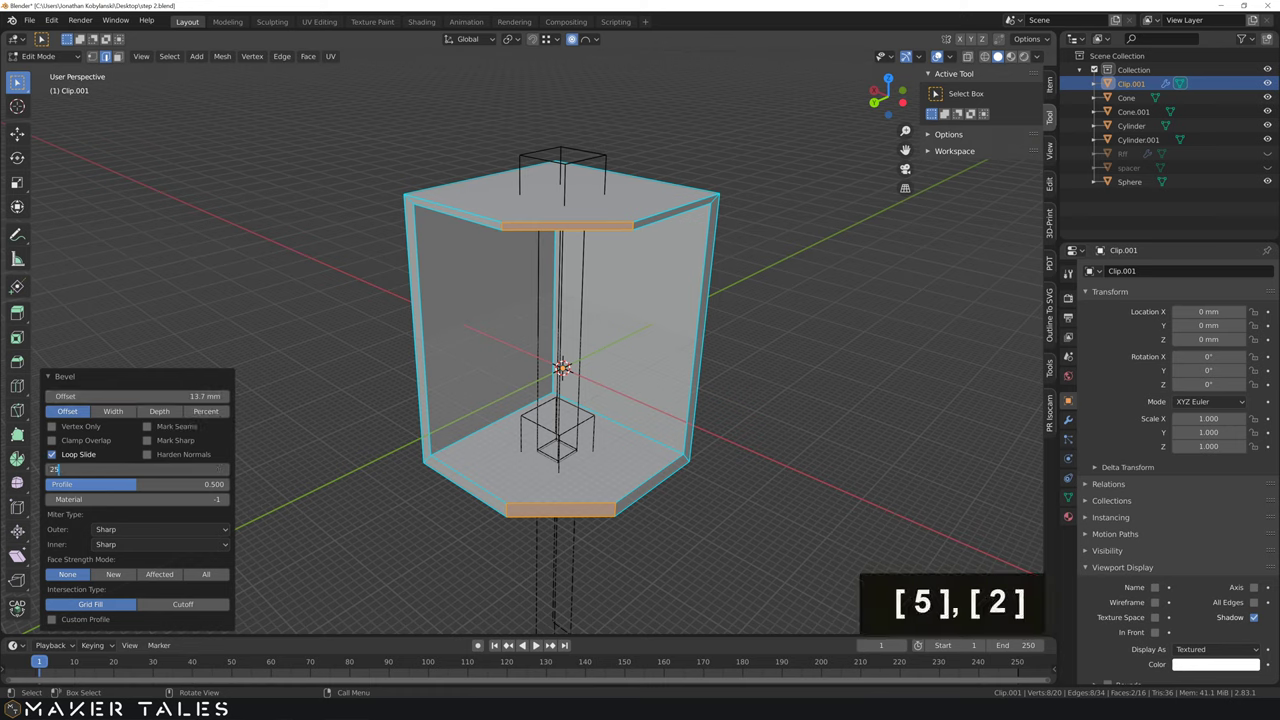
key(Return)
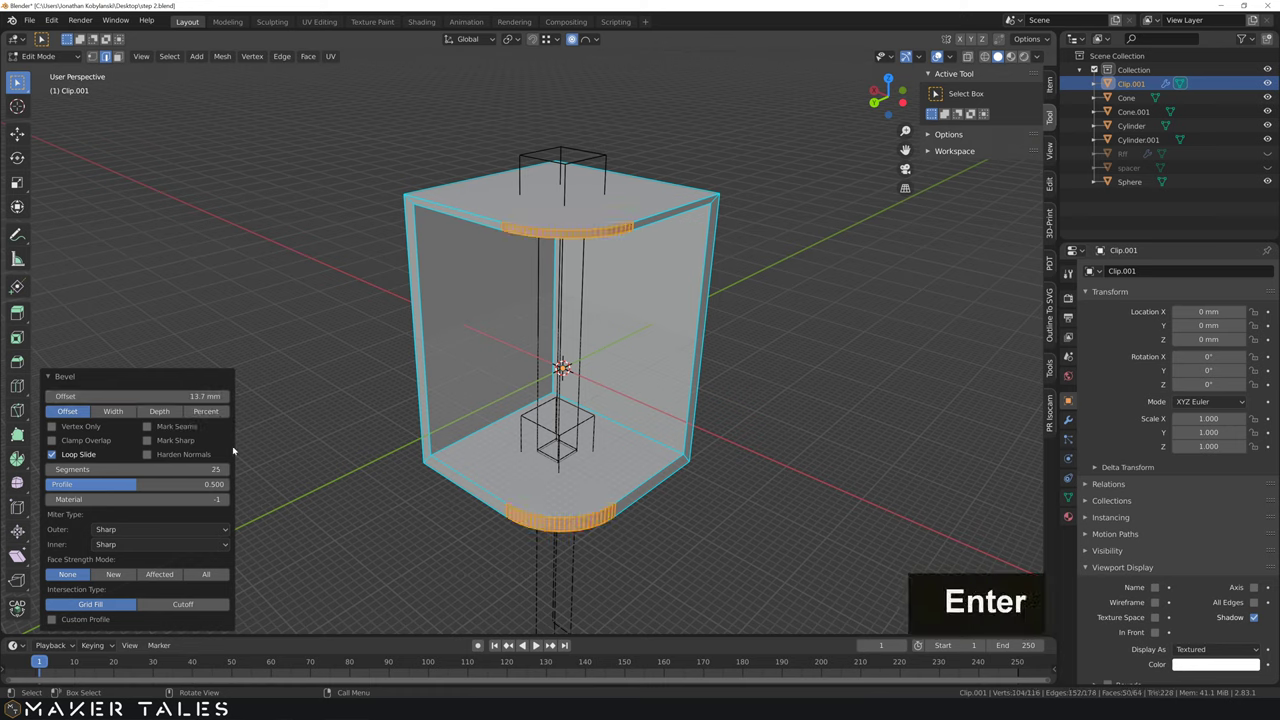
Step: Set the corner bevel's offset to 30 mm and return to Object Mode
mouse_move(150, 396)
mouse_down()
mouse_move(195, 396)
mouse_move(147, 396)
mouse_up()
click(147, 396)
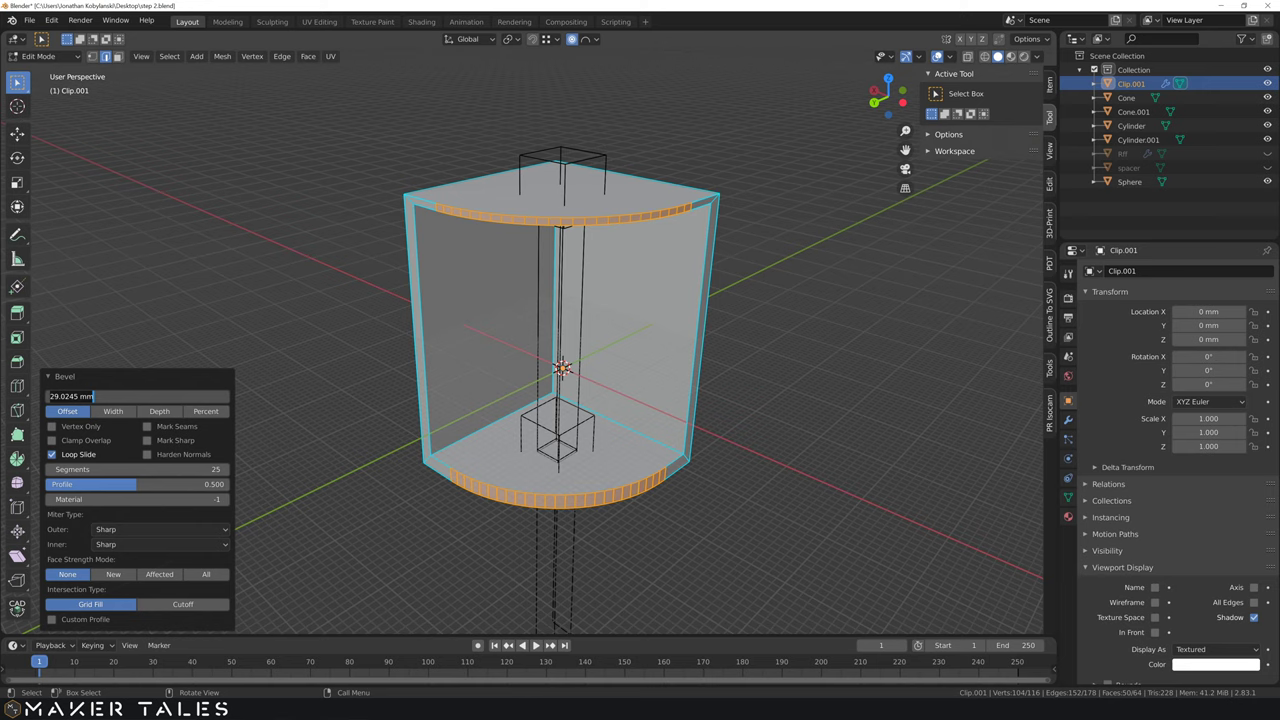
text(30)
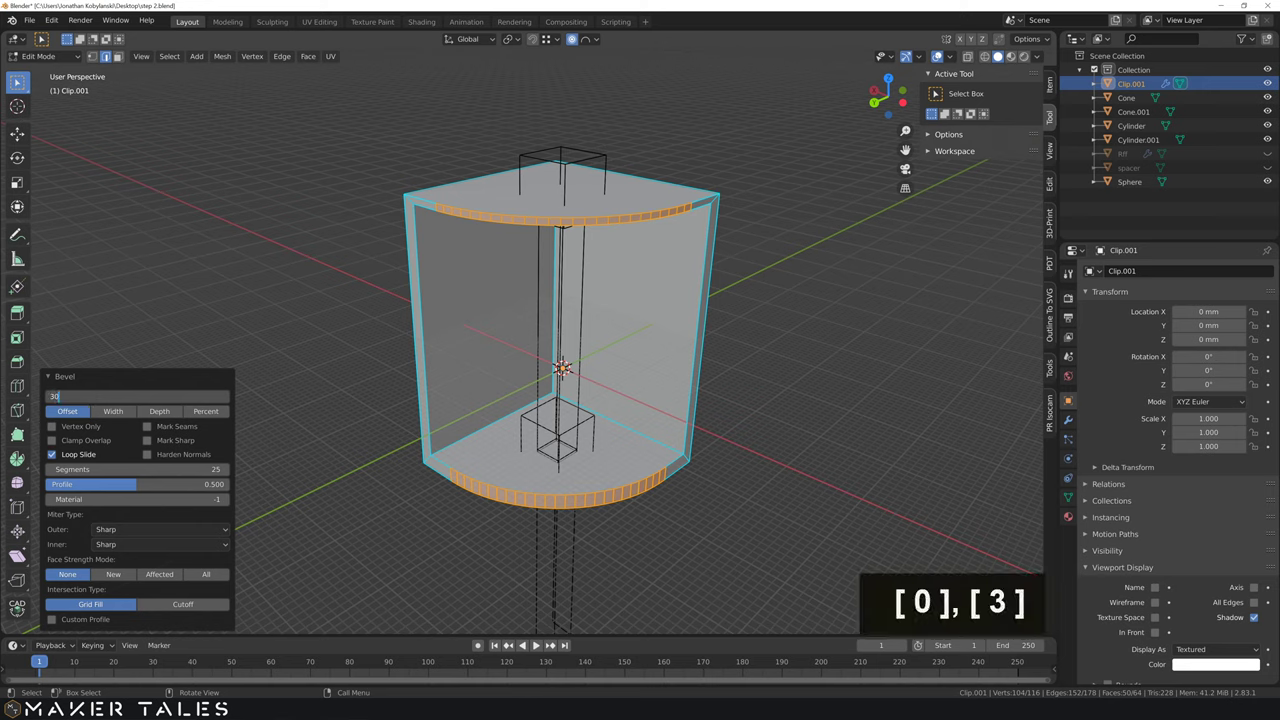
key(Return)
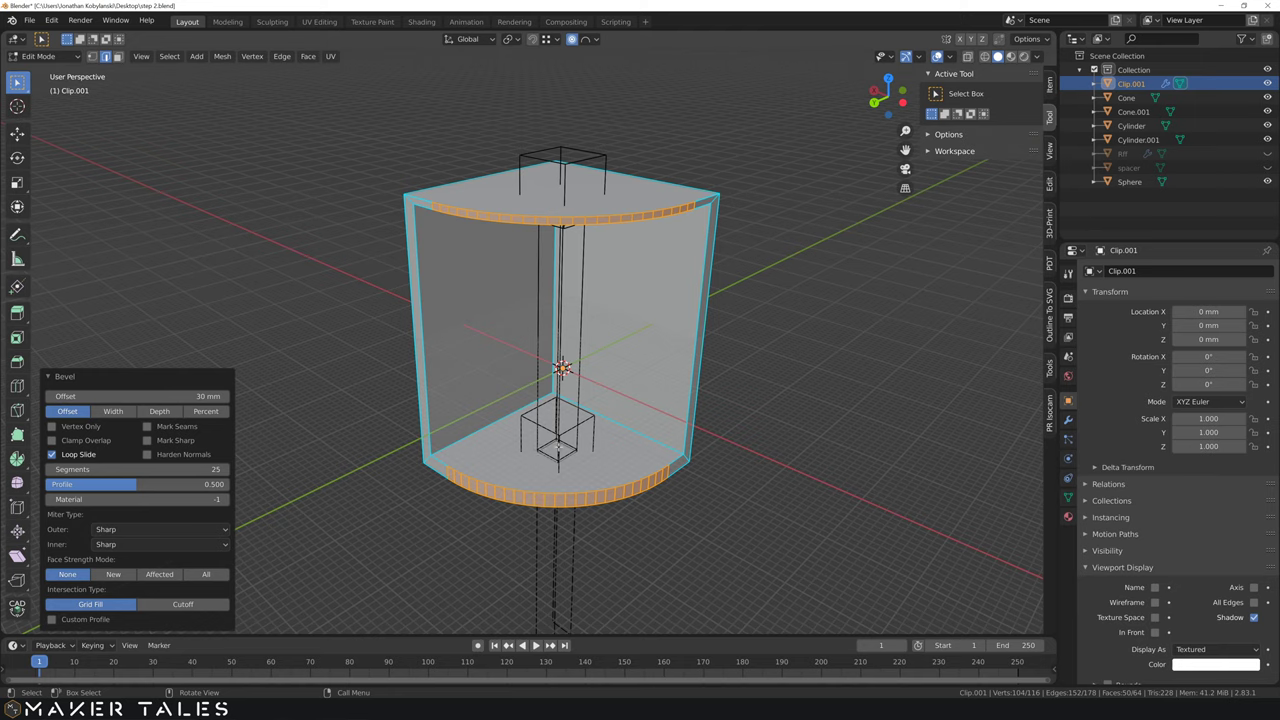
click(746, 461)
click(683, 455)
key(Tab)
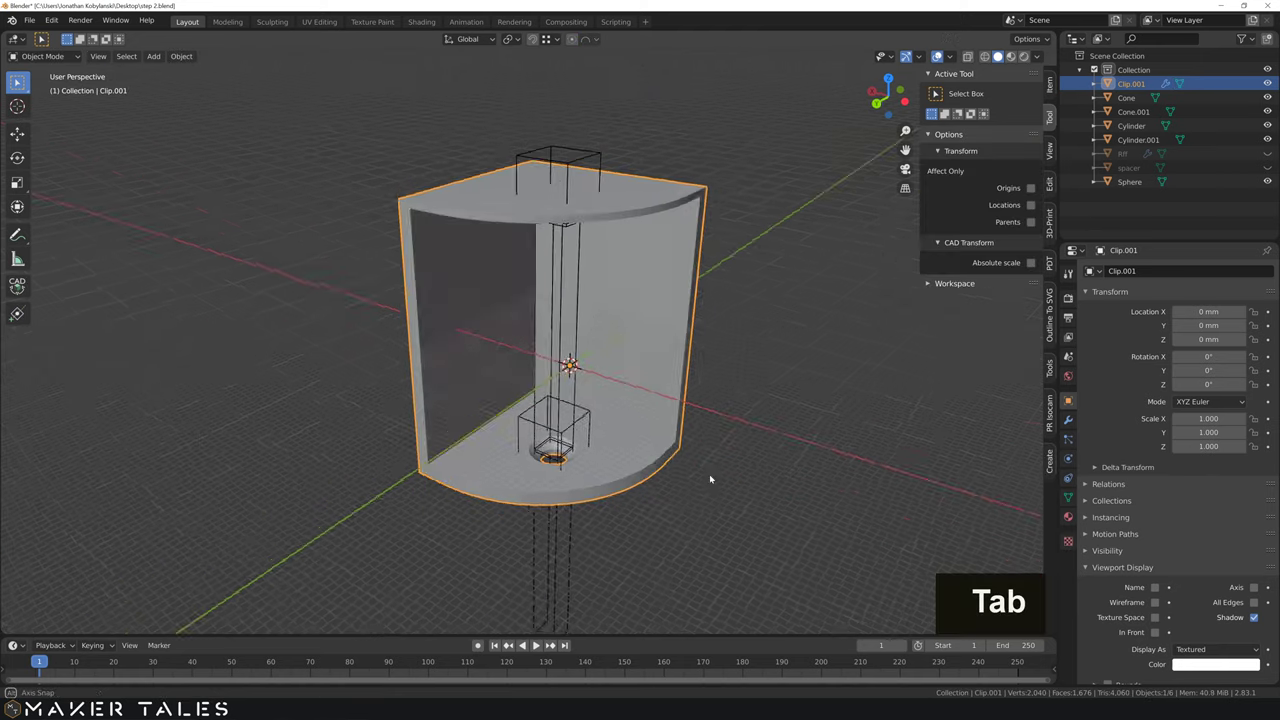
Step: Inspect the clip's rounded corners from several sides and save the file as "step 3.blend"
middle_drag(709, 477, 826, 526)
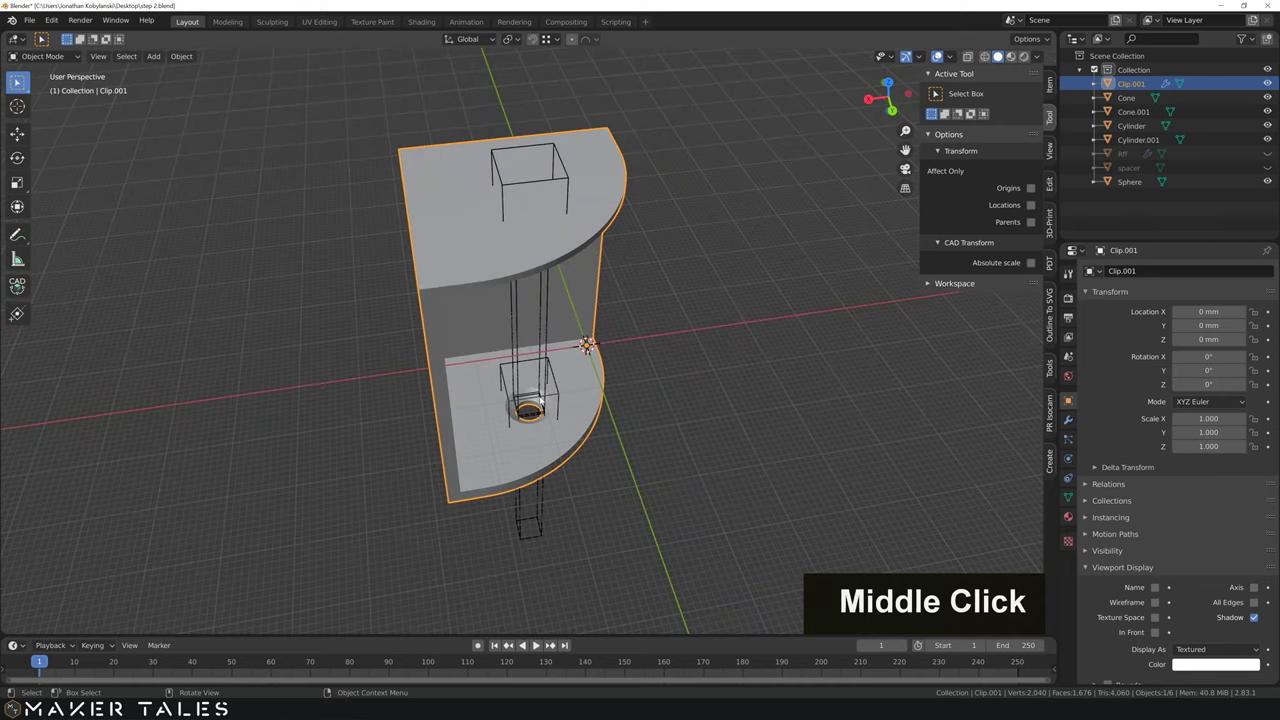
middle_drag(576, 445, 551, 466)
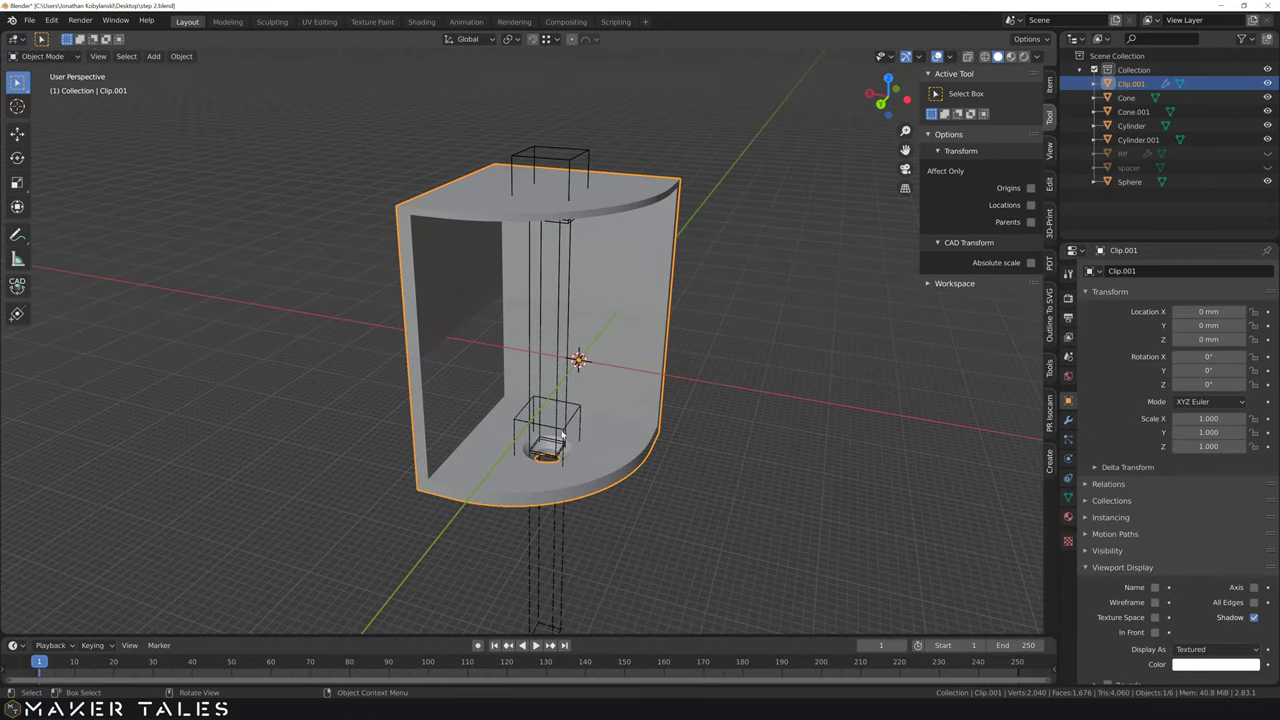
middle_drag(562, 436, 508, 372)
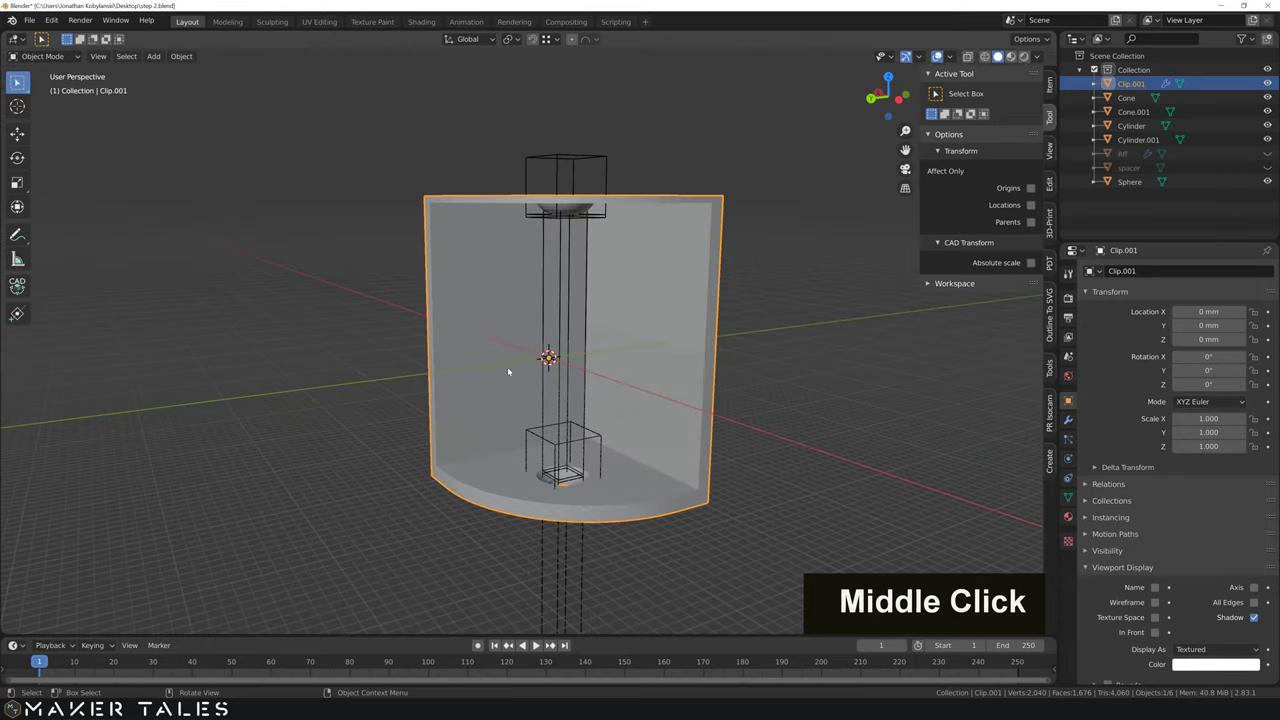
middle_drag(641, 362, 634, 311)
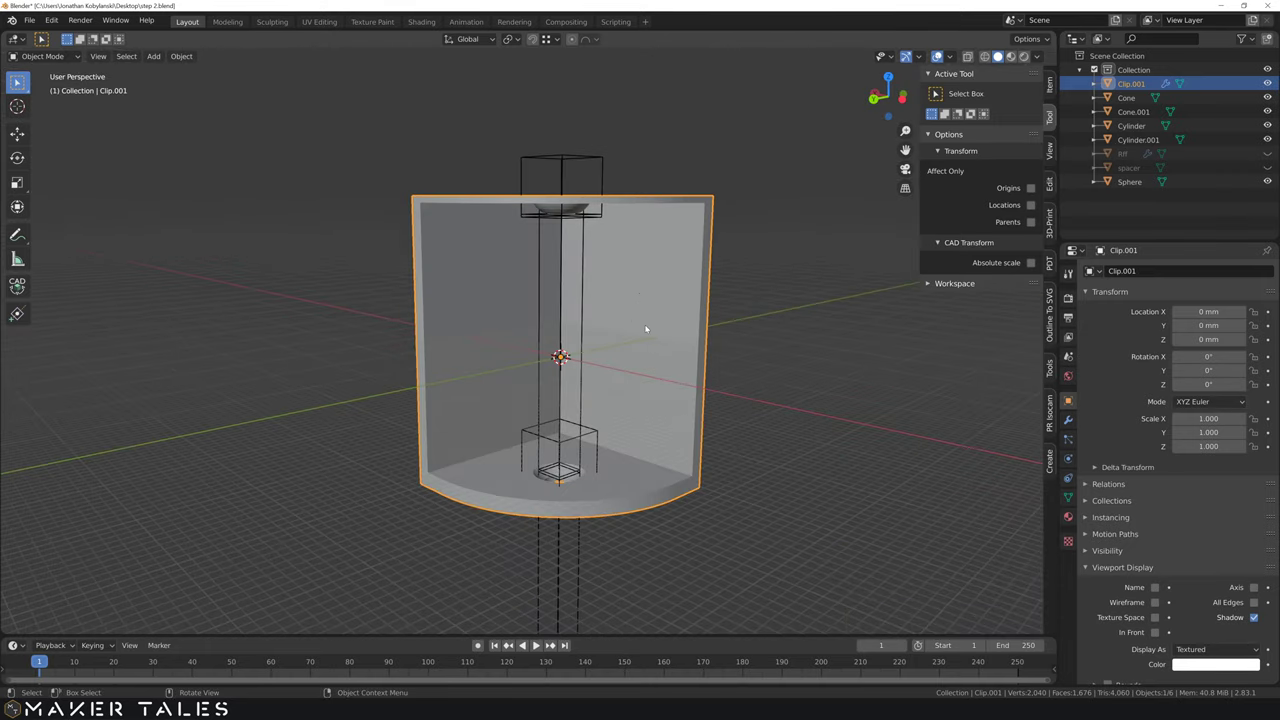
key(ctrl+alt+s)
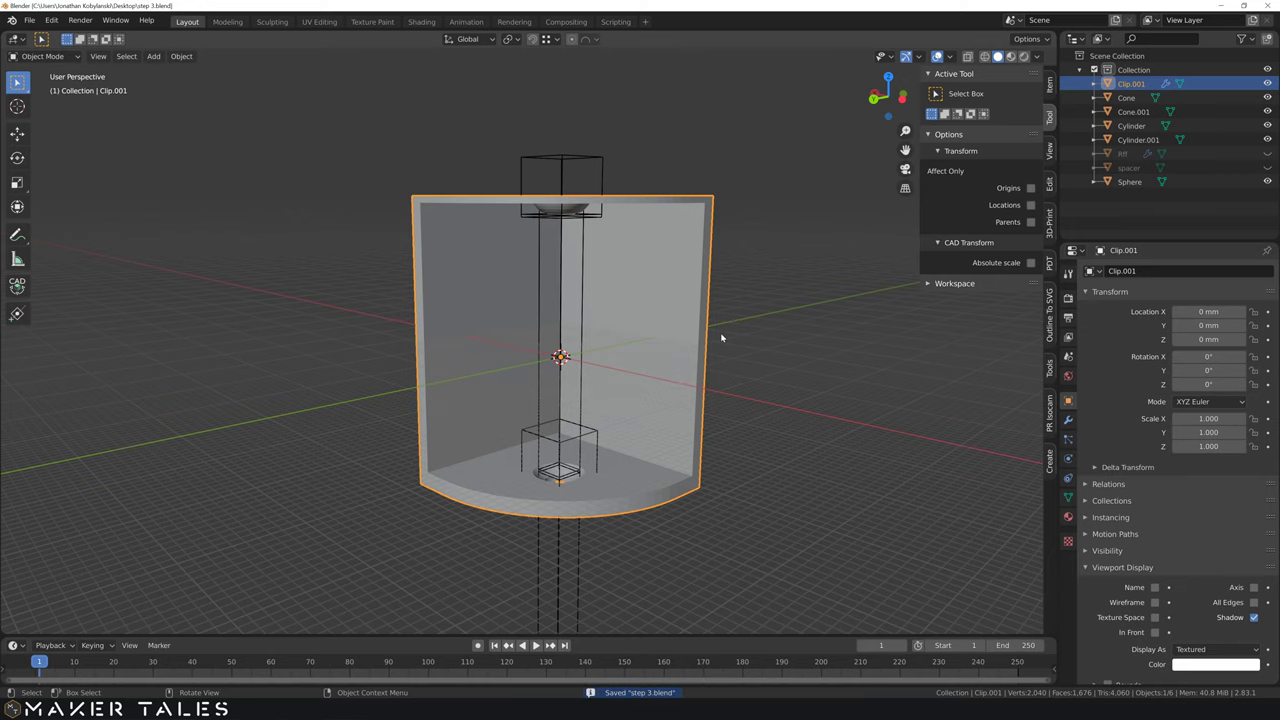
Step: Duplicate the inner faces of the clip's two side walls in place and separate the copies into their own object
middle_drag(719, 360, 721, 336)
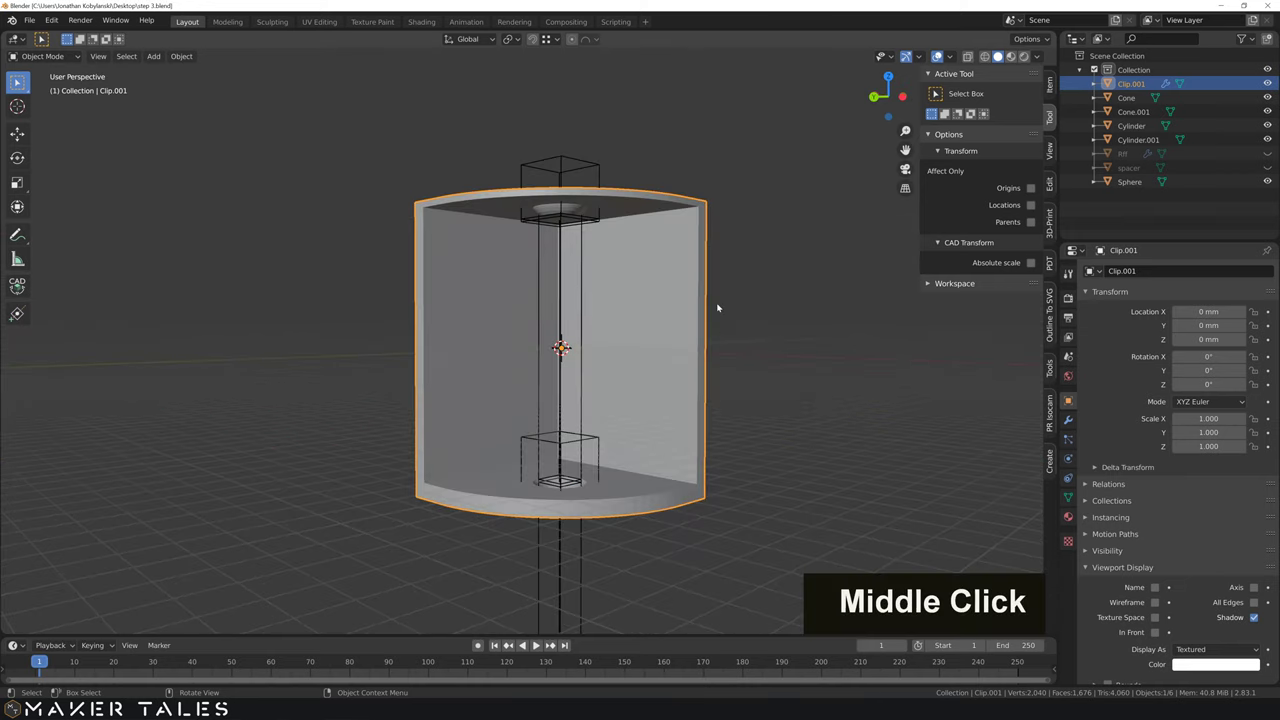
key(Tab)
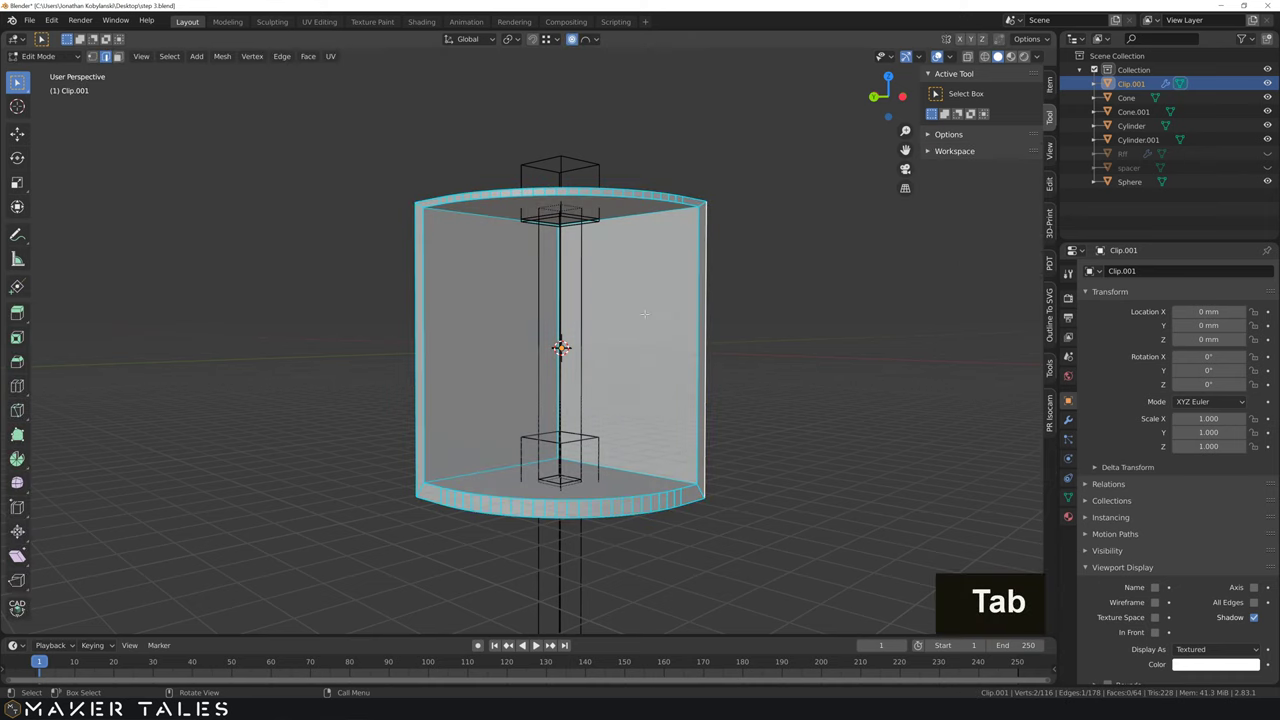
key(3)
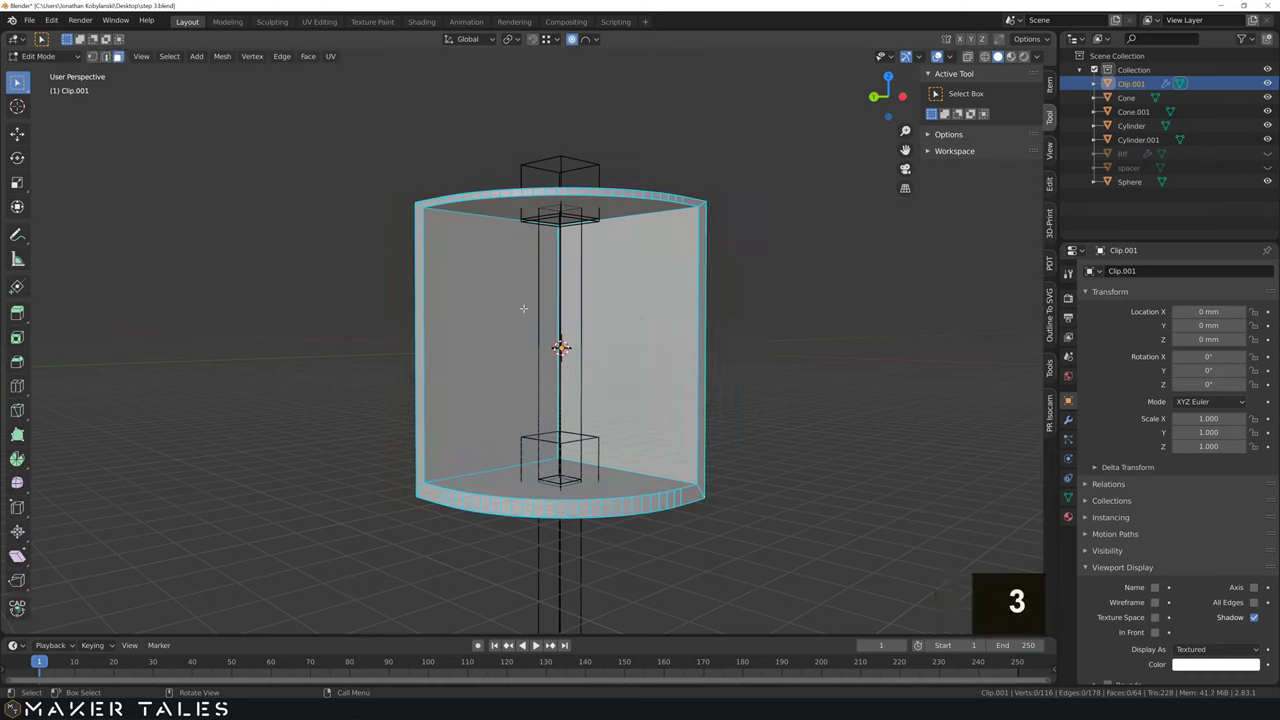
click(601, 323)
shift+click(508, 300)
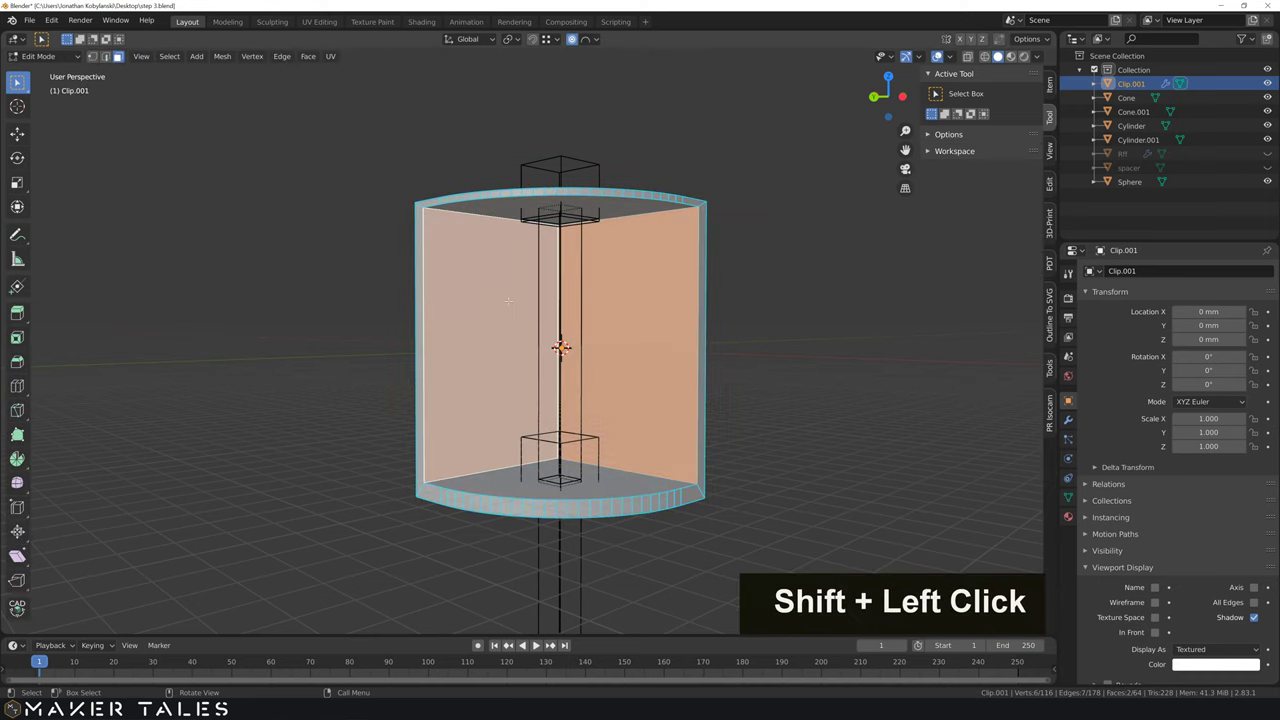
key(shift+d)
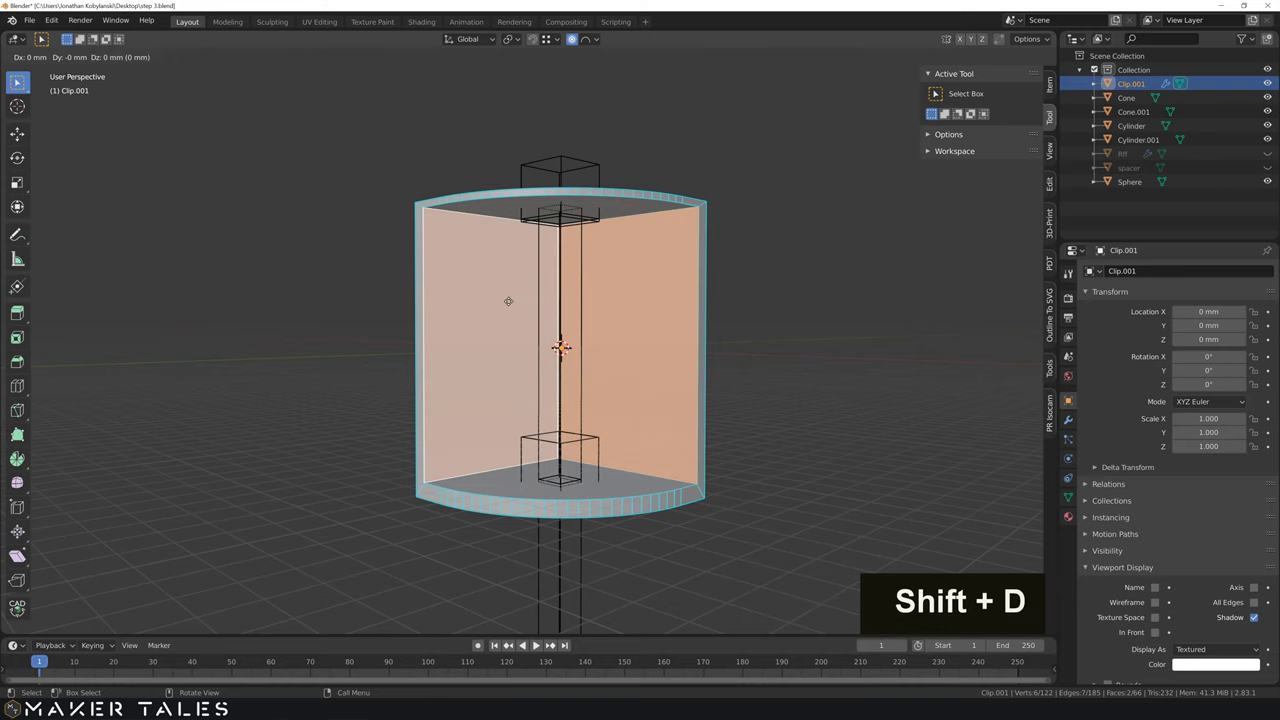
right_click(508, 300)
key(p)
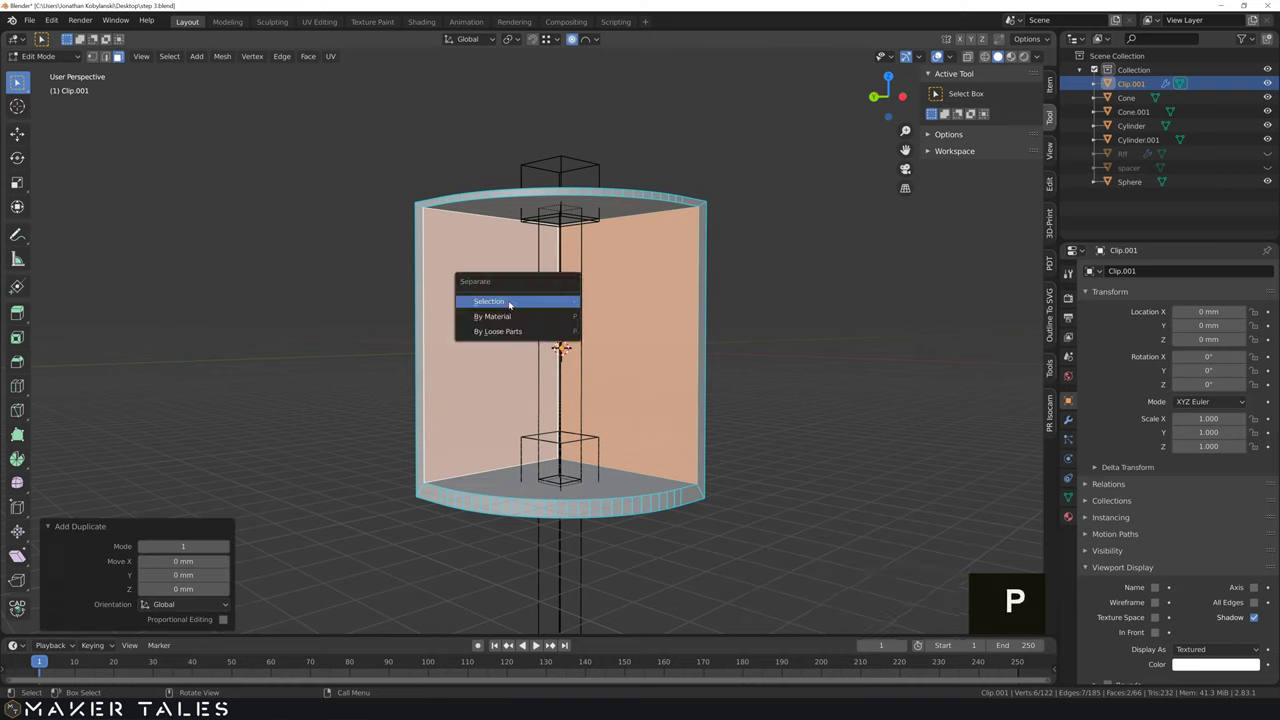
click(509, 302)
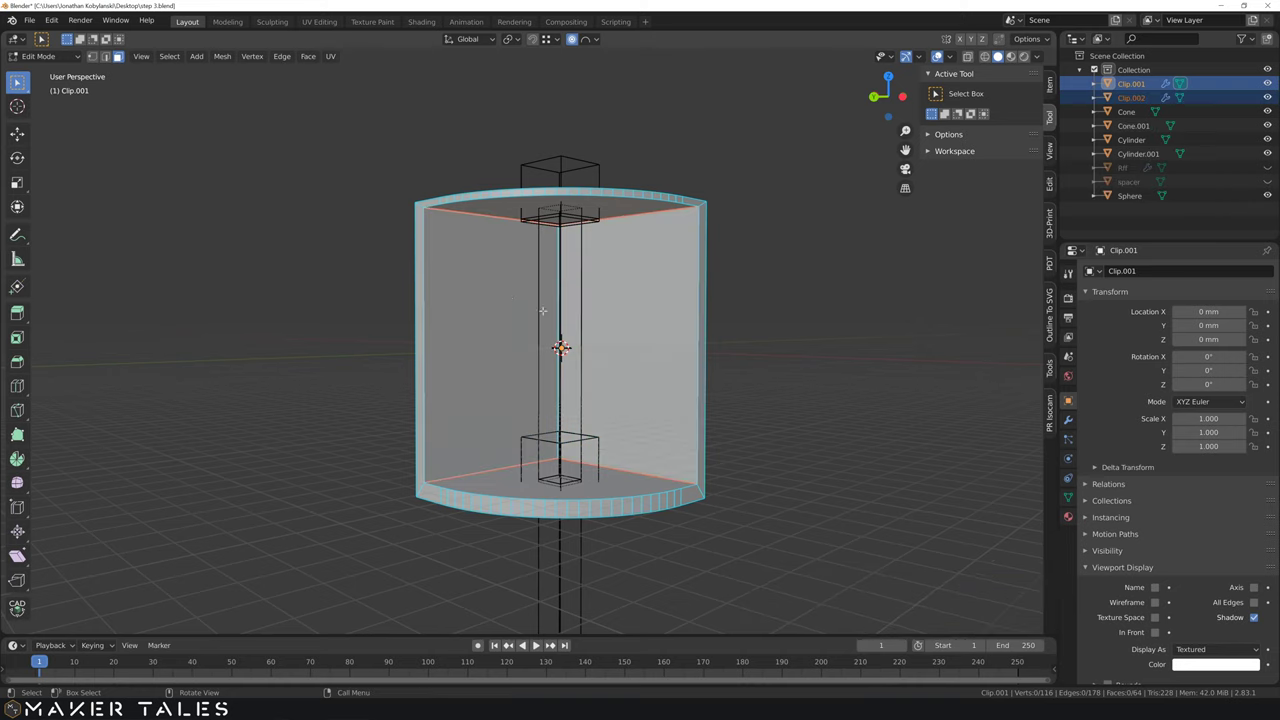
Step: Return to Object Mode and select only the separated wall faces, viewed close up
key(Tab)
click(712, 347)
click(664, 337)
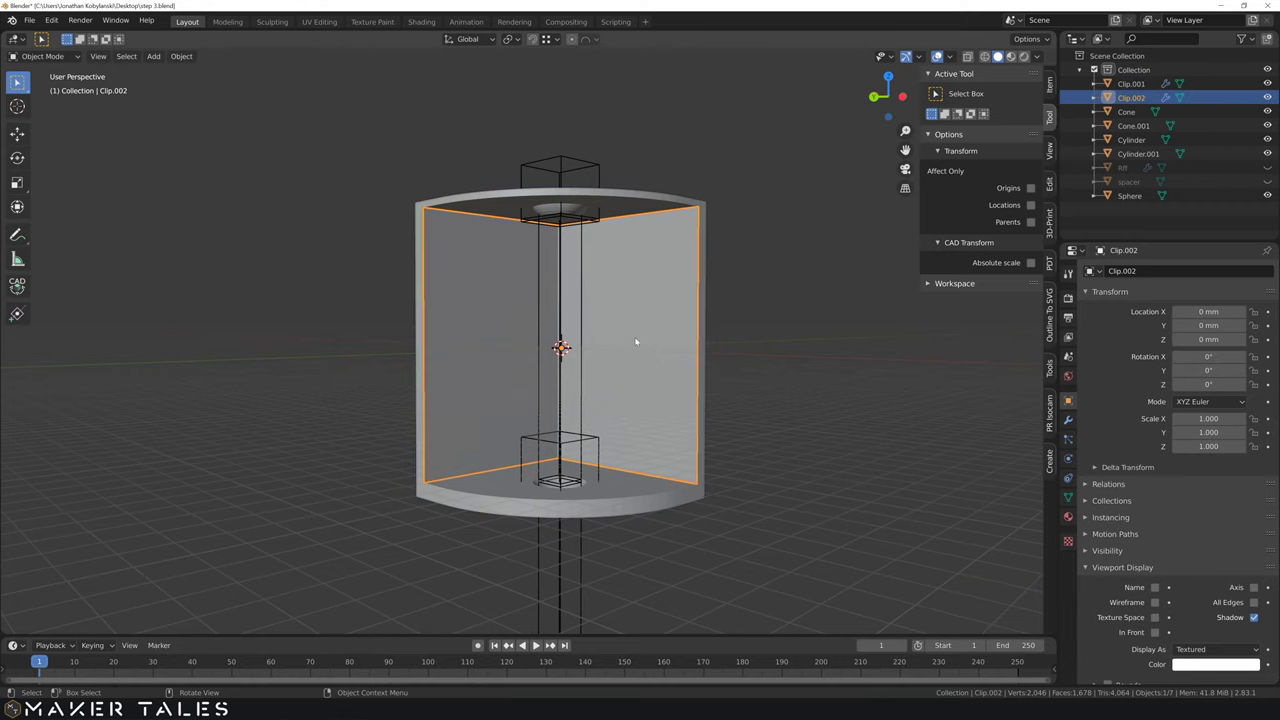
middle_drag(635, 342, 565, 353)
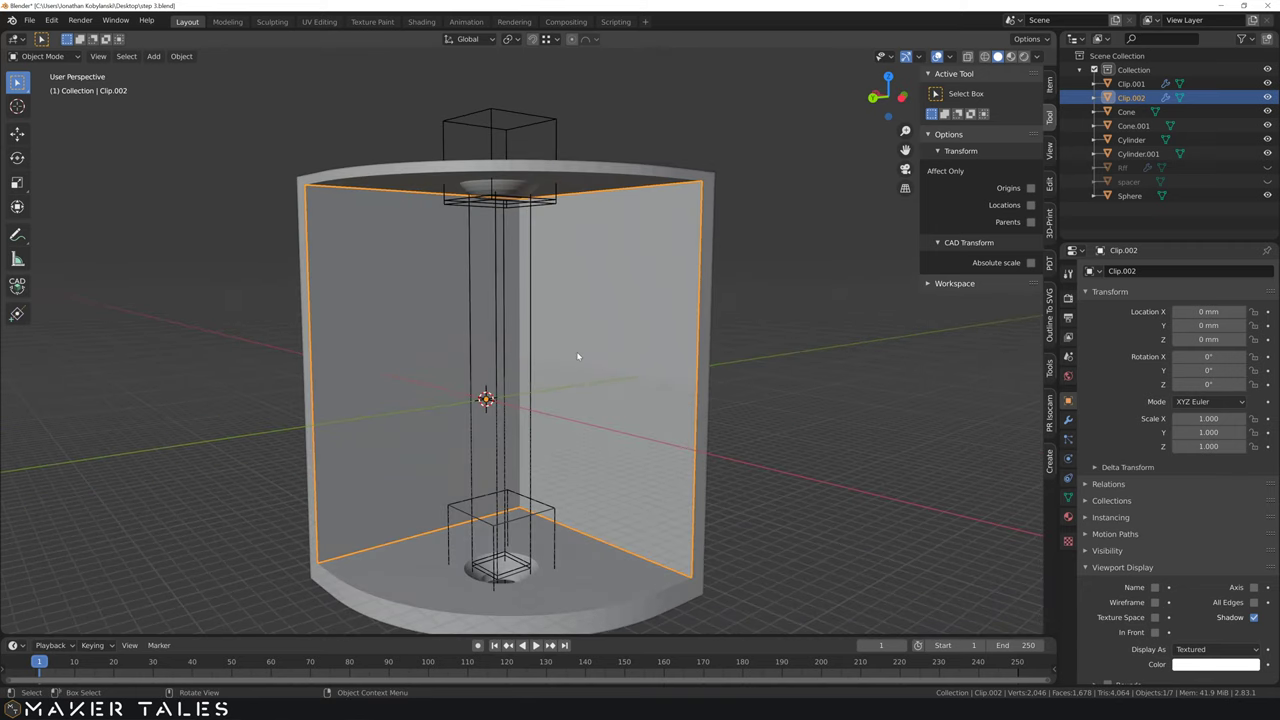
Step: Try to inset both separated wall faces together by 3 mm in Edit Mode, and undo the inset
key(Tab)
click(587, 343)
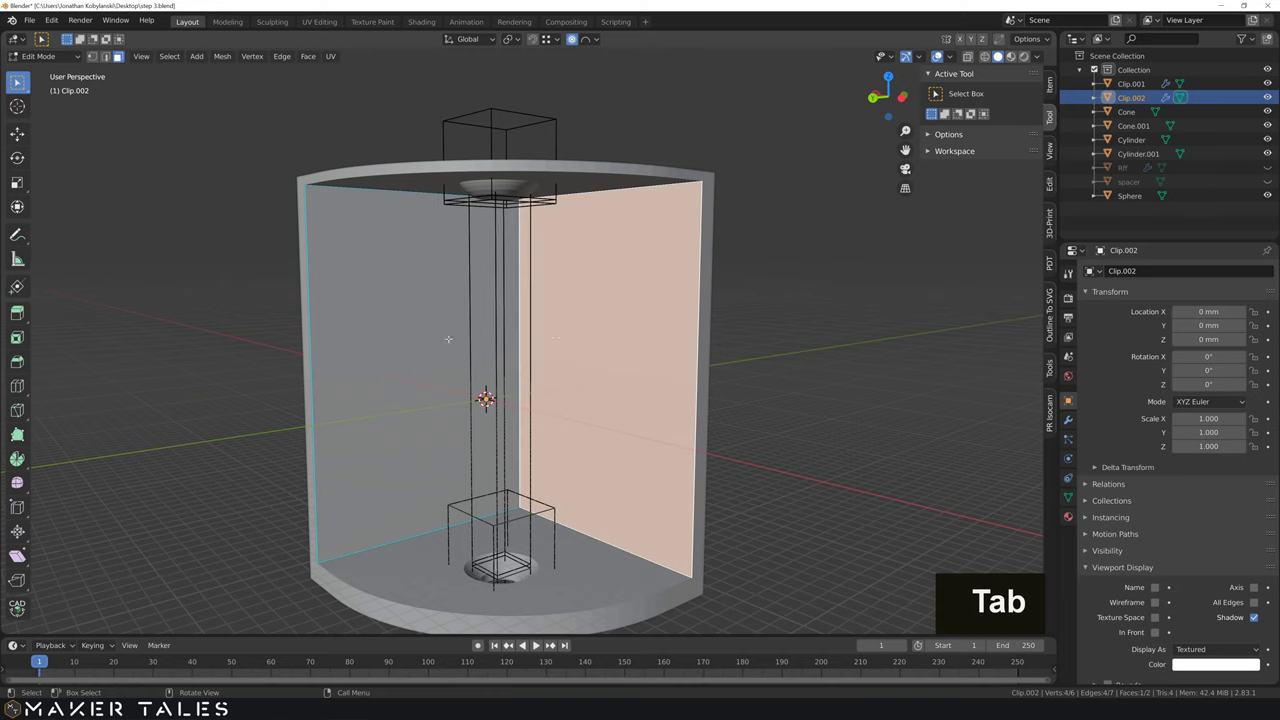
shift+click(412, 345)
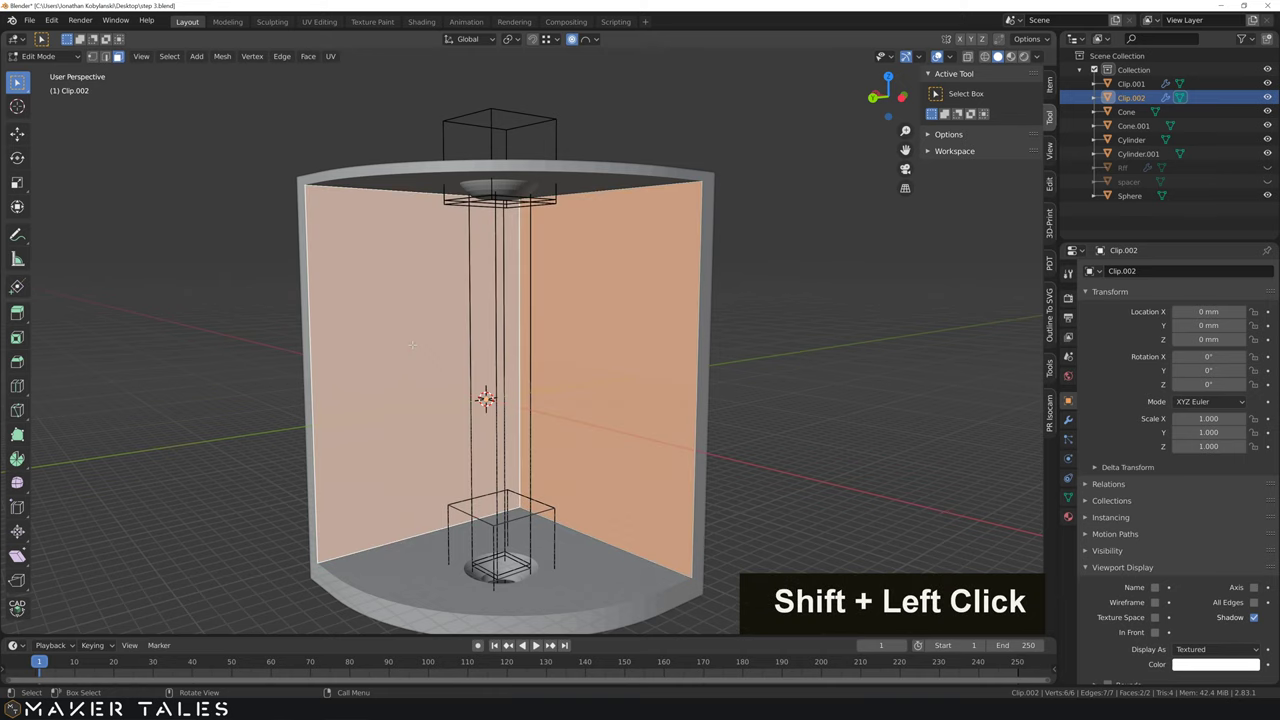
key(i)
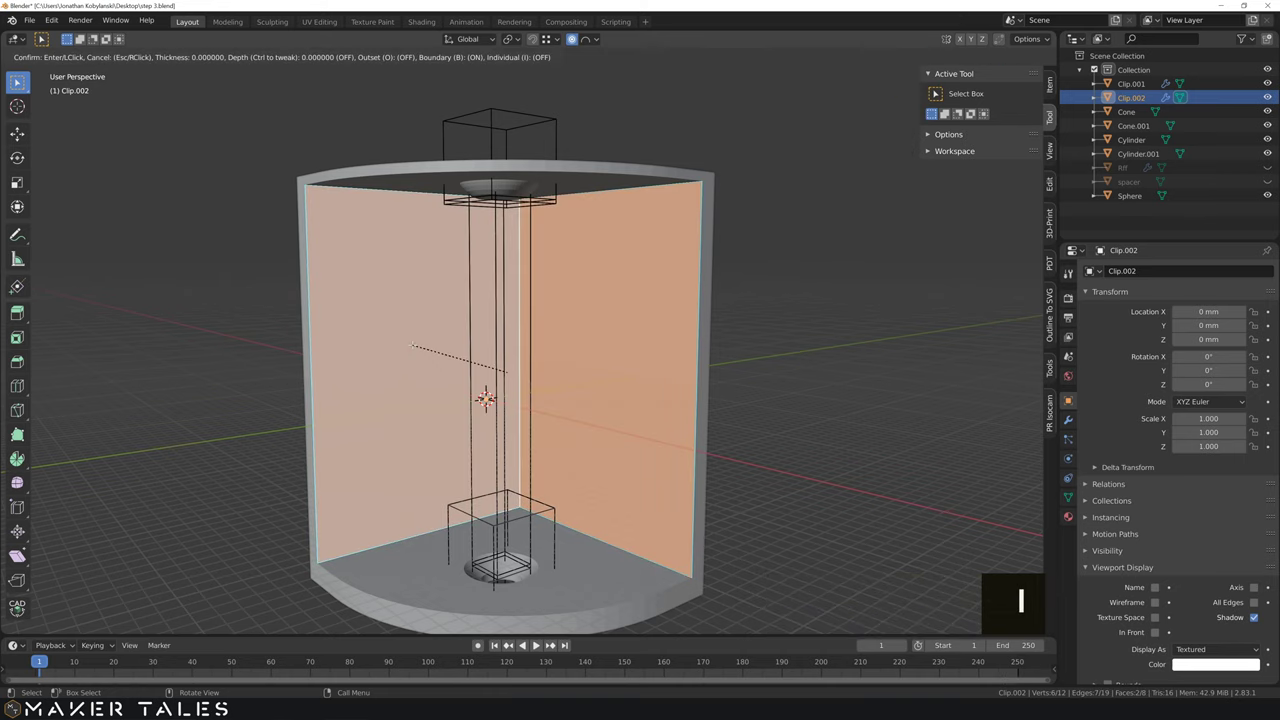
text(3)
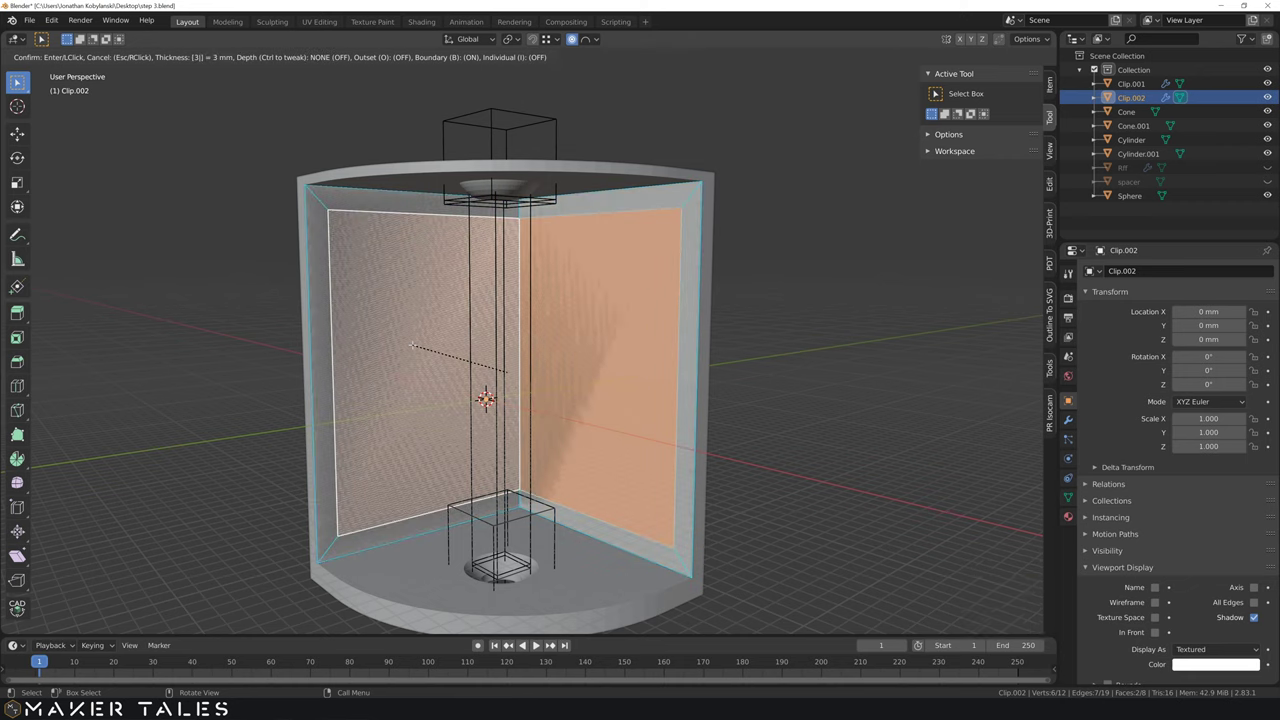
key(Return)
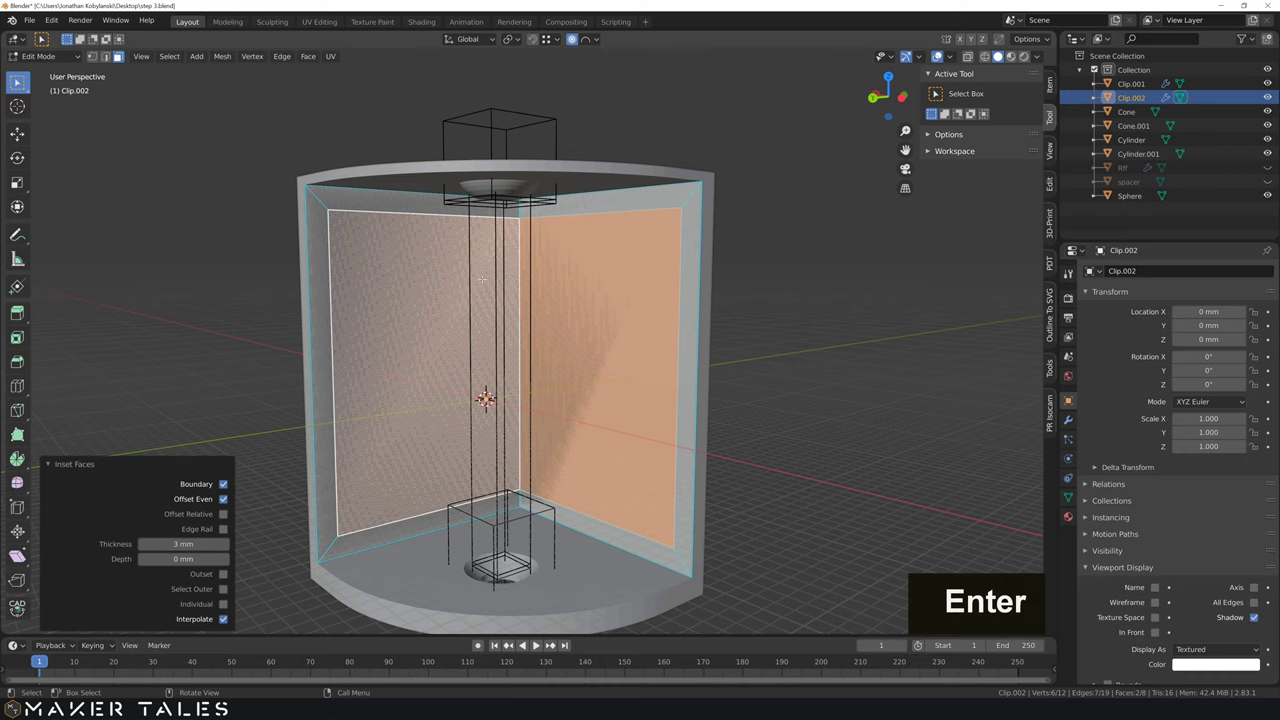
middle_drag(482, 279, 576, 258)
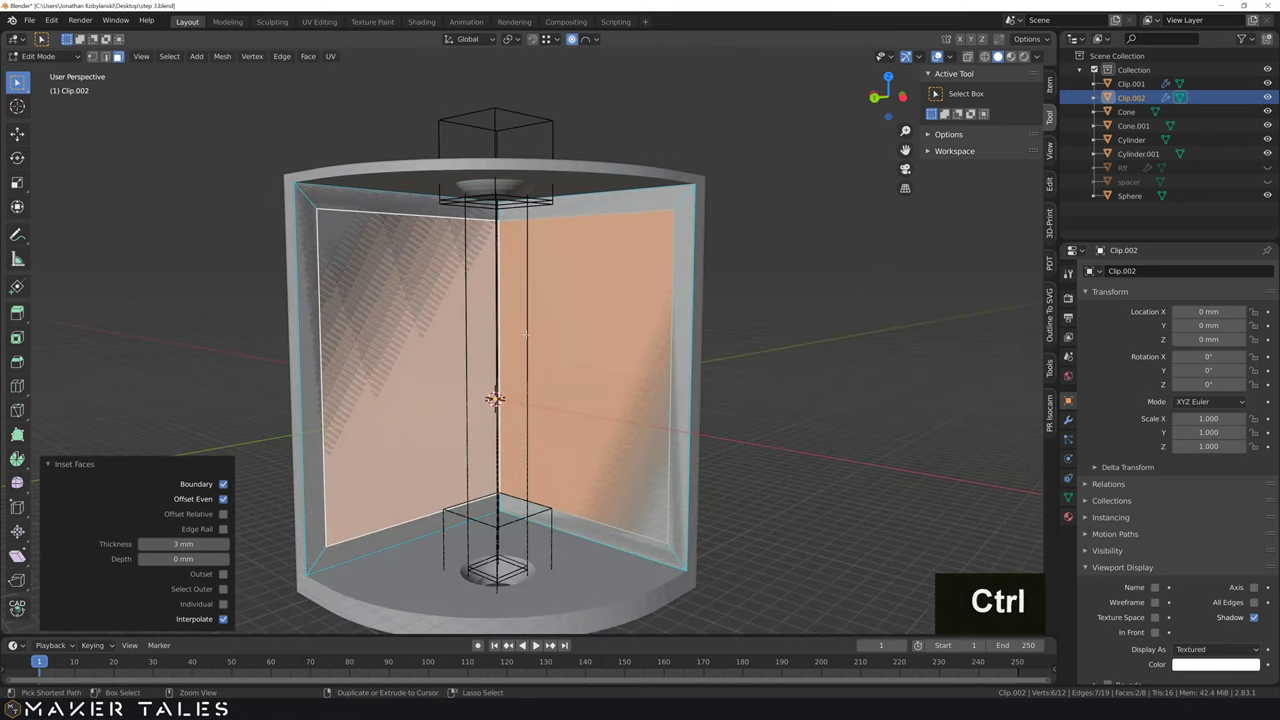
key(ctrl+z)
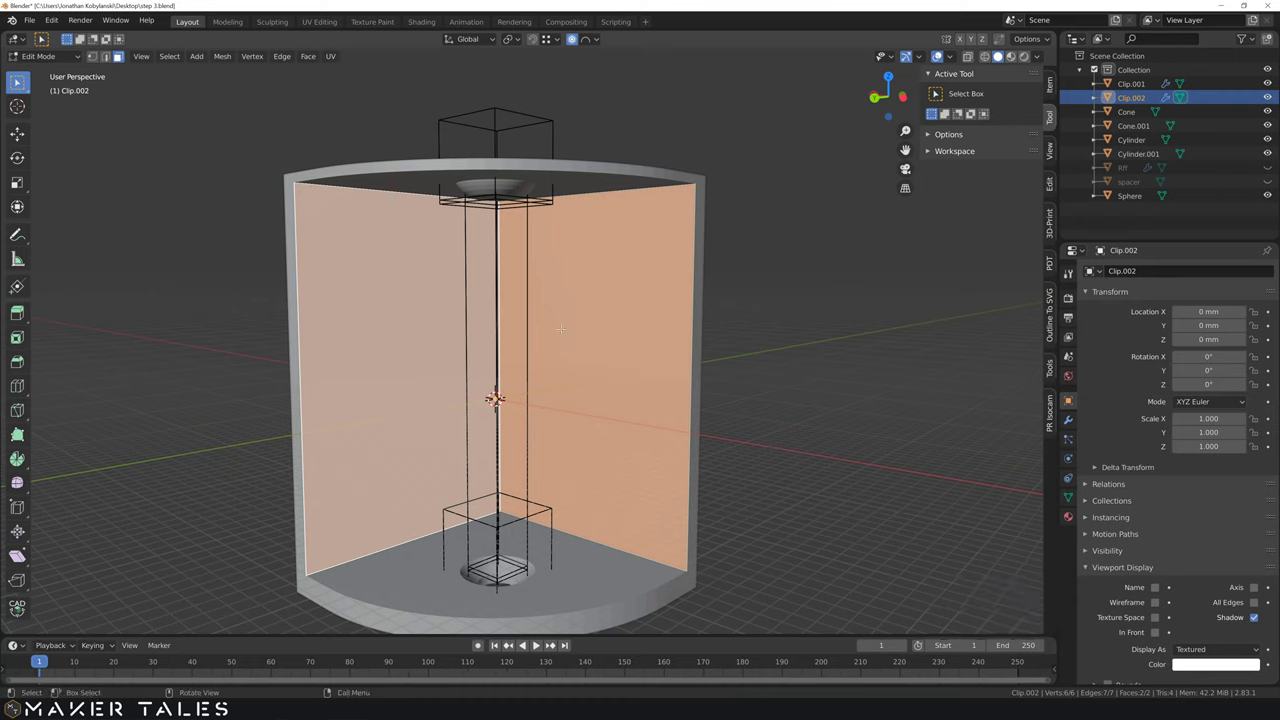
Step: Inset each of the two wall faces separately by 3 mm
key(alt+i)
click(208, 426)
click(354, 362)
key(i)
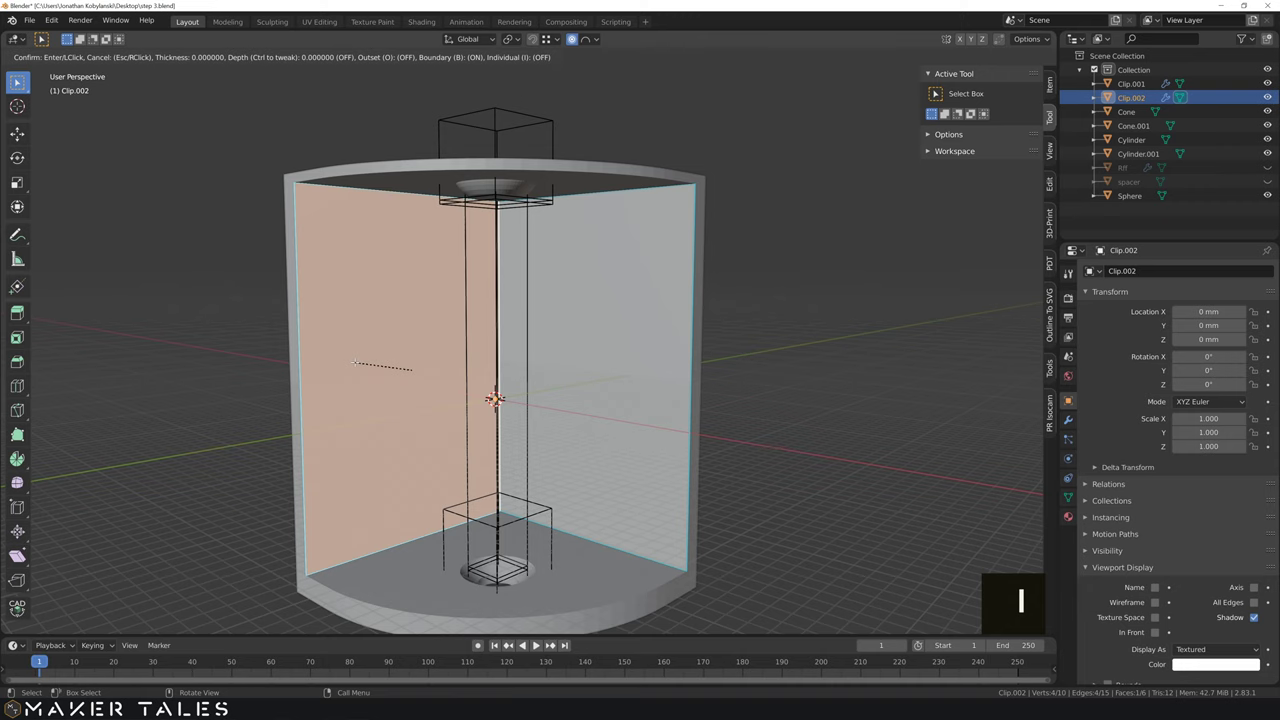
key(3)
key(Return)
click(640, 355)
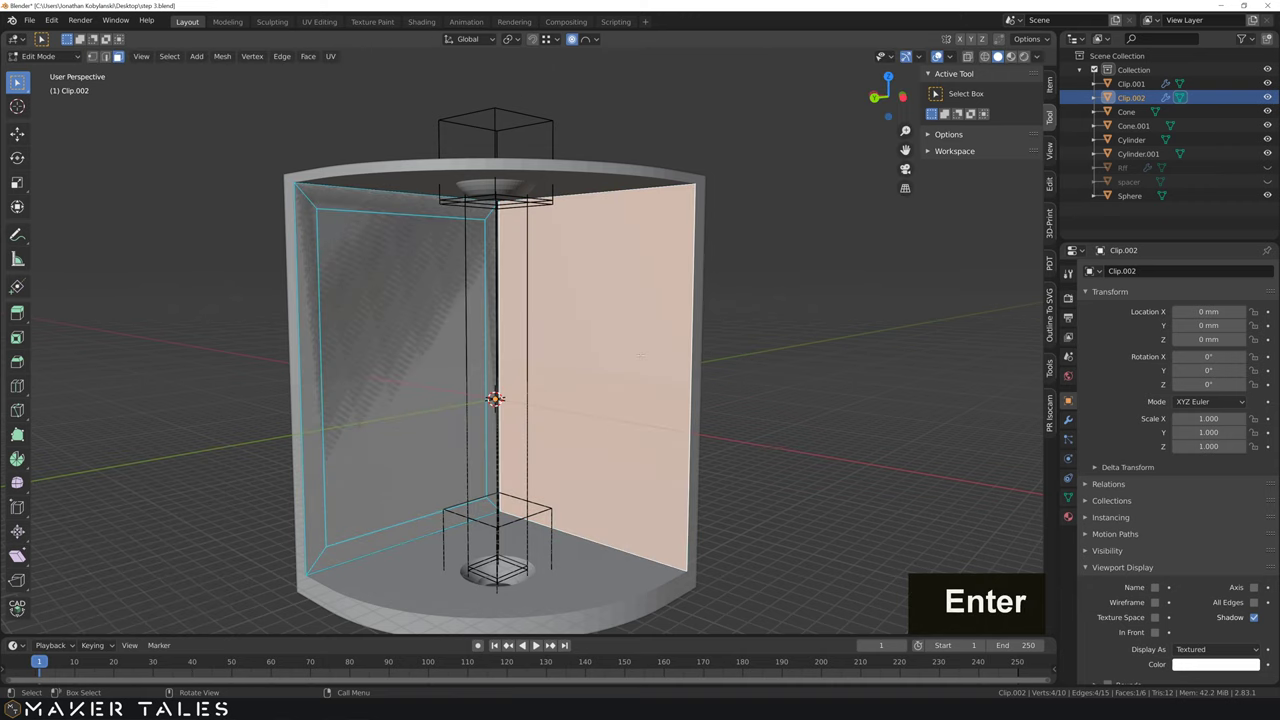
key(i)
key(3)
key(Return)
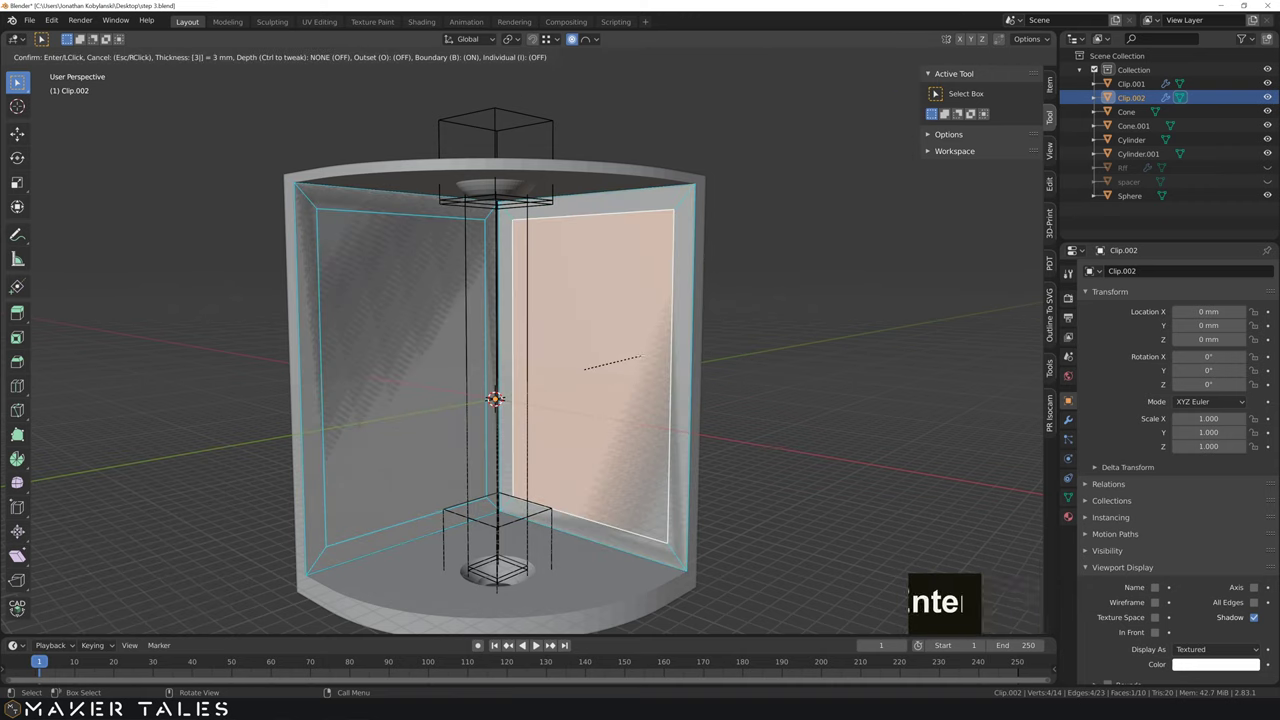
Step: Delete the border face loops around both inset panels, keeping only the inner rectangles
alt+click(684, 203)
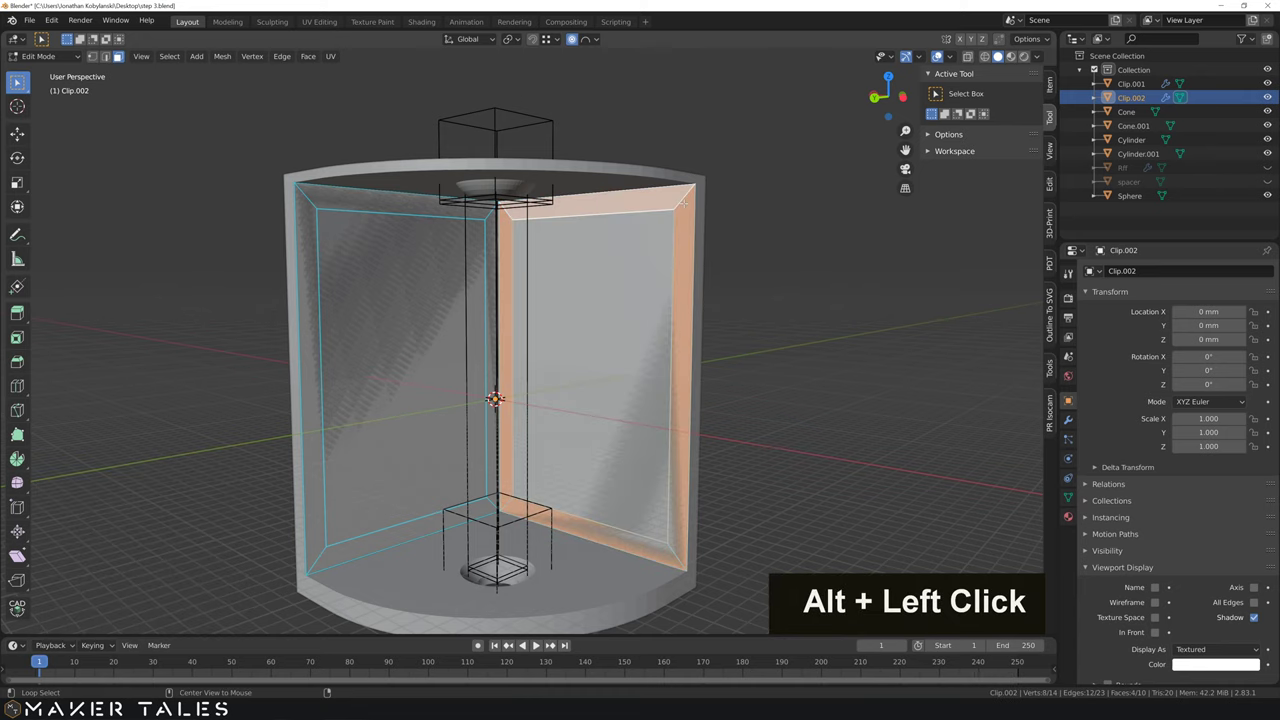
alt+shift+click(306, 208)
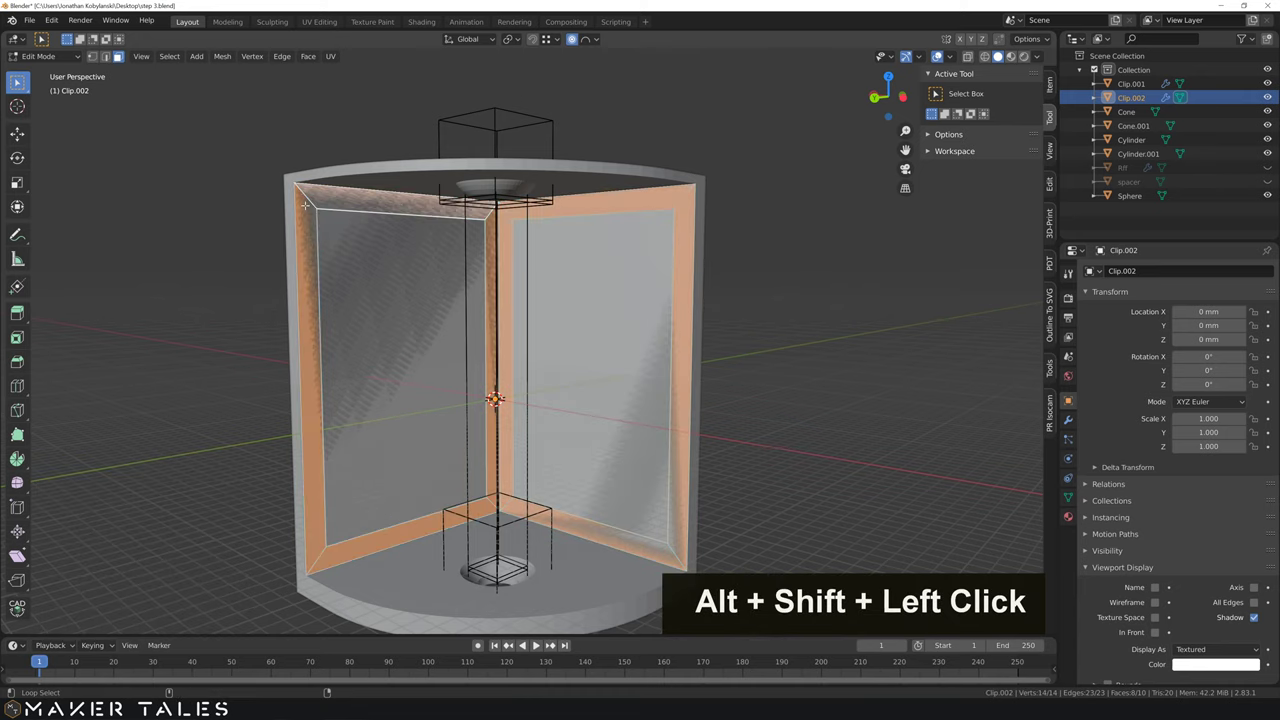
key(x)
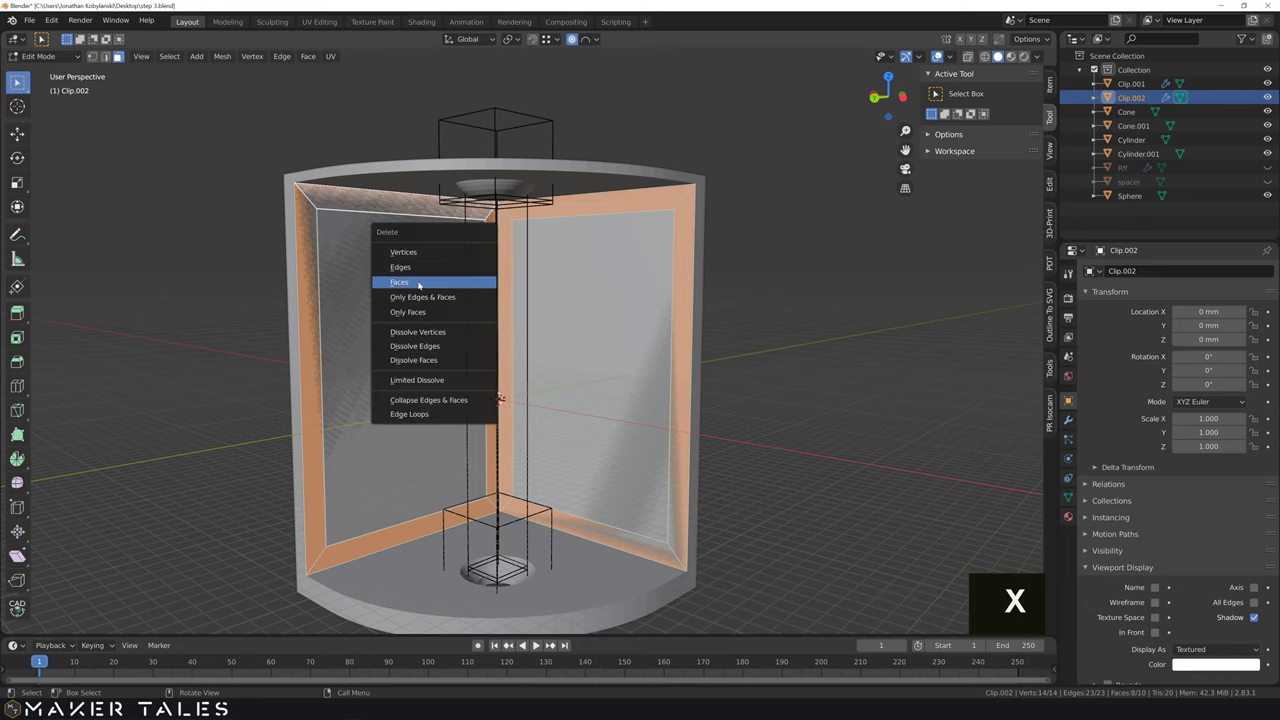
click(418, 284)
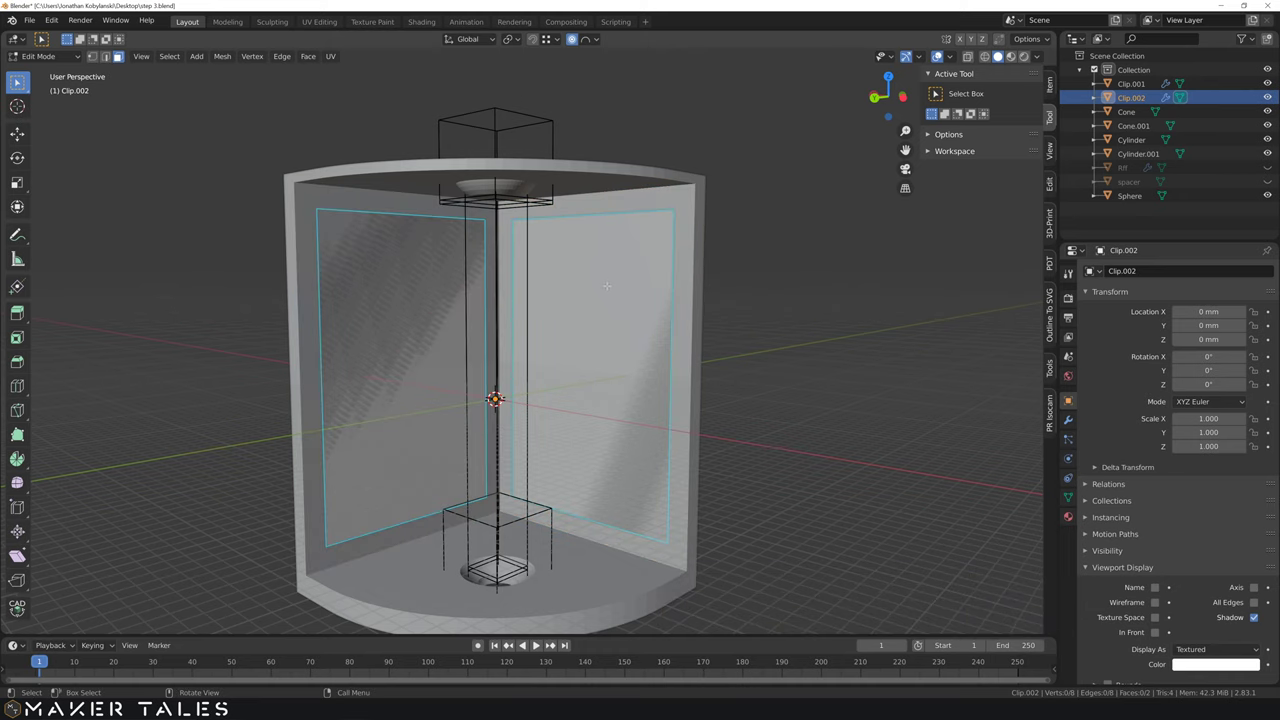
Step: Extrude both inner rectangles along their normals about 63.5 mm outward through the clip's side walls
click(606, 287)
shift+click(435, 297)
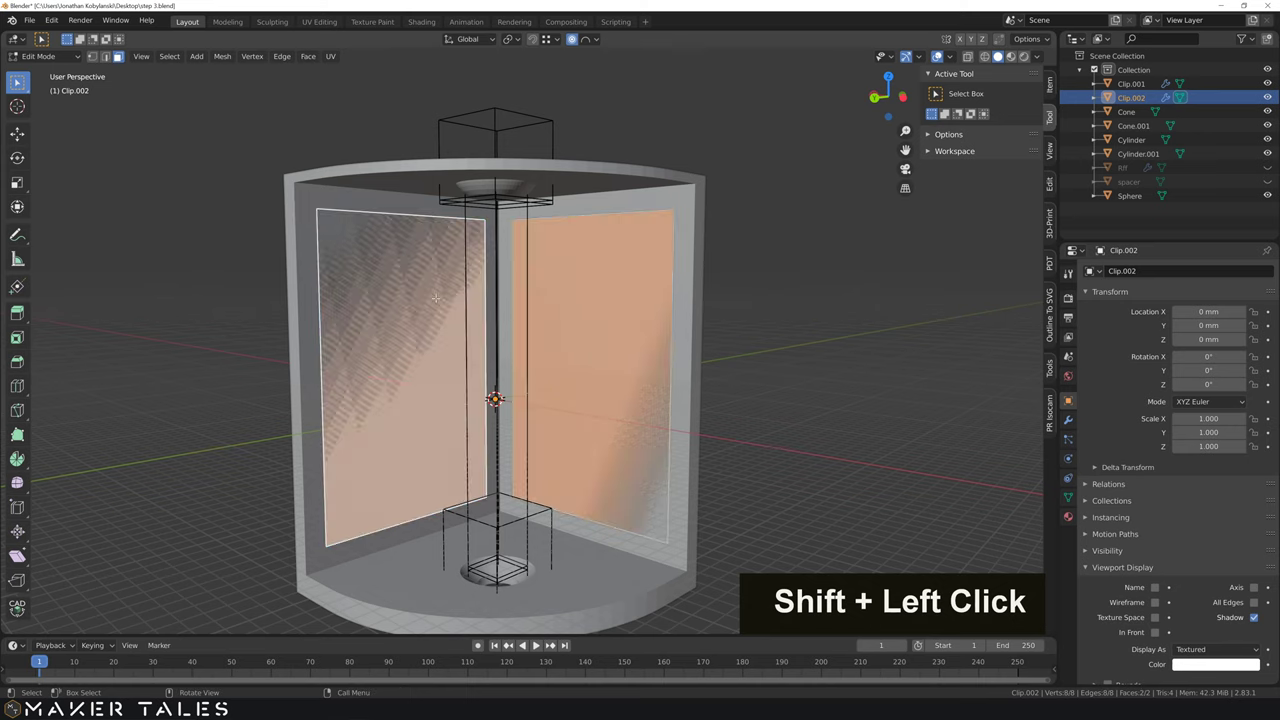
scroll(435, 297, down, 3)
middle_drag(435, 297, 445, 326)
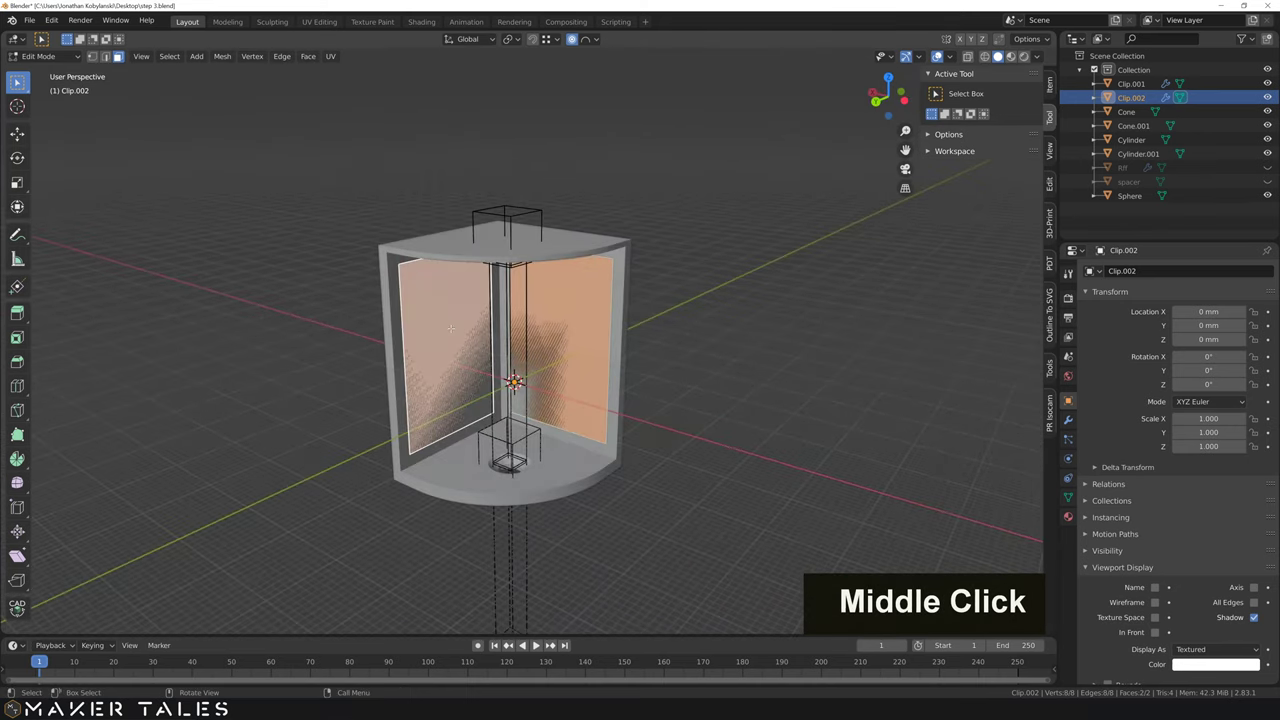
key(alt+e)
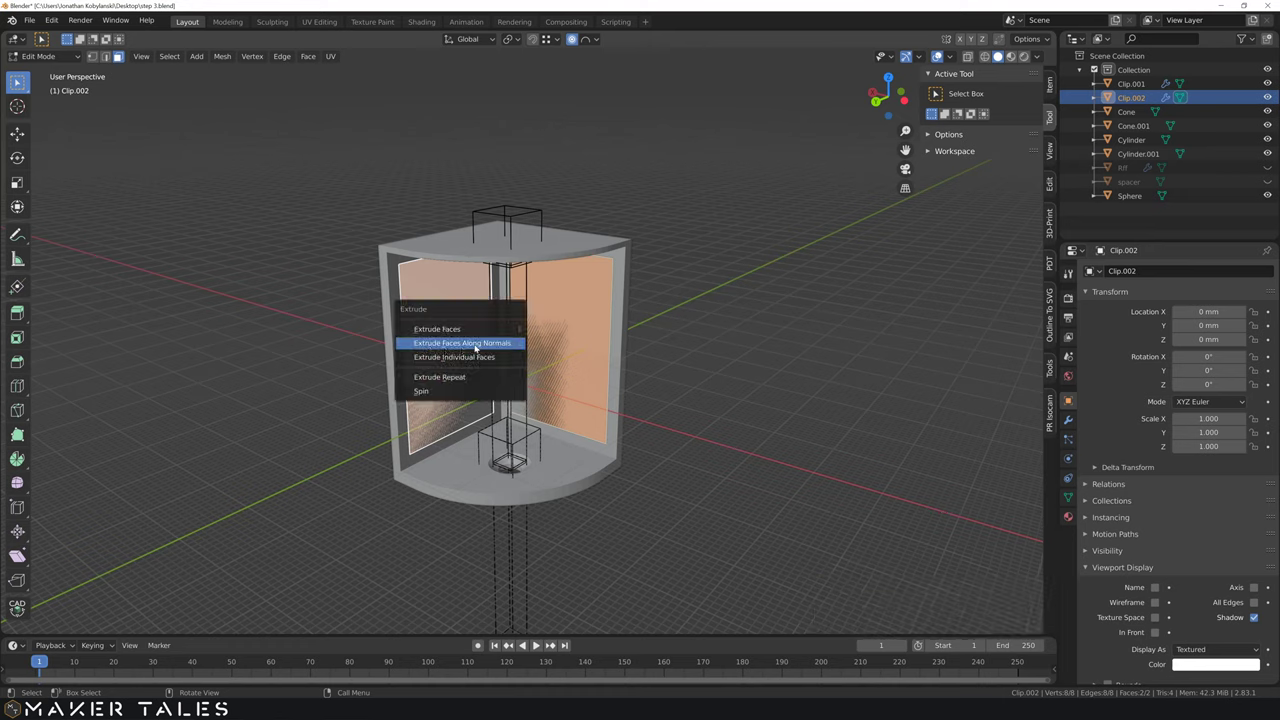
click(470, 343)
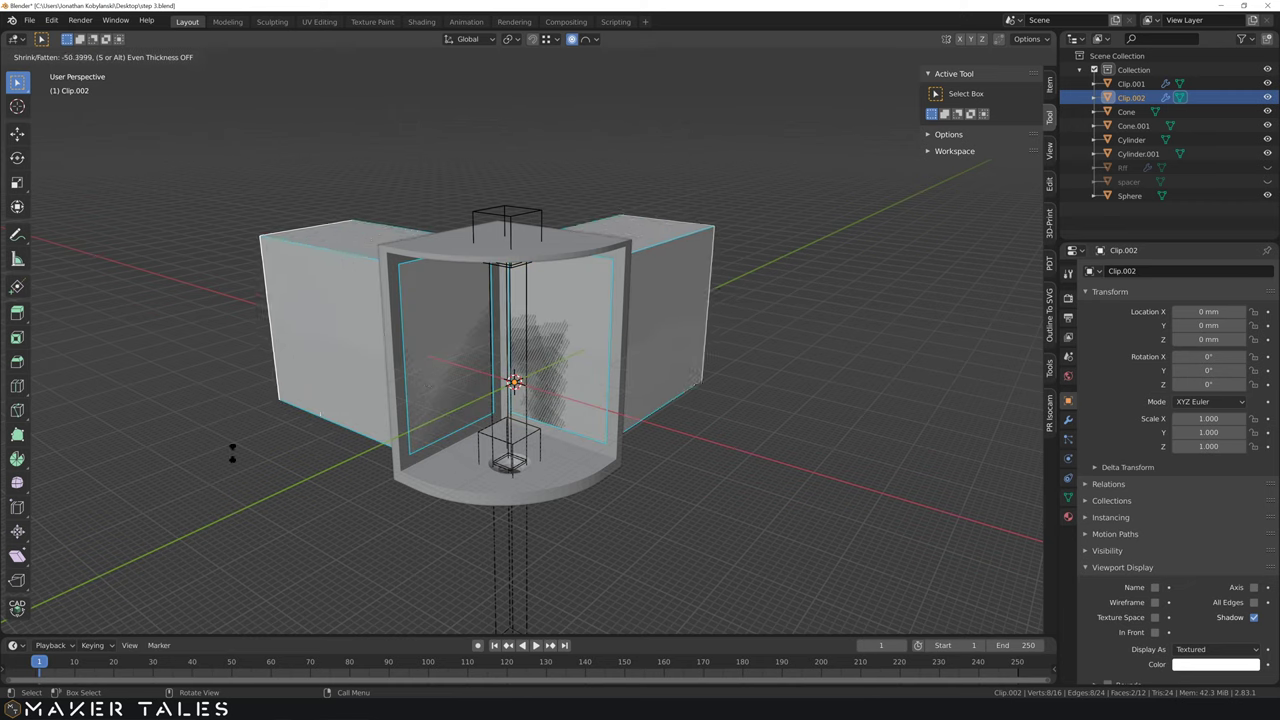
click(181, 480)
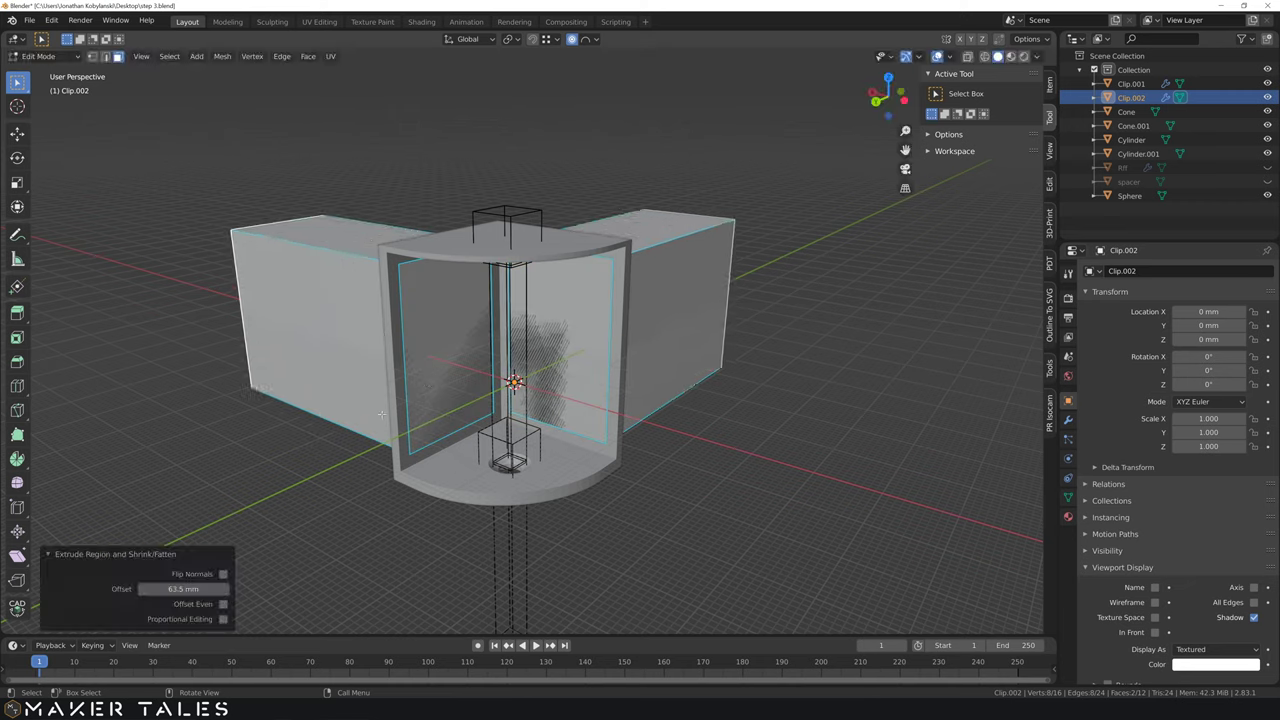
Step: Extrude the two inner rectangles along their normals about 8 mm into the clip's interior and clear the selection
click(443, 333)
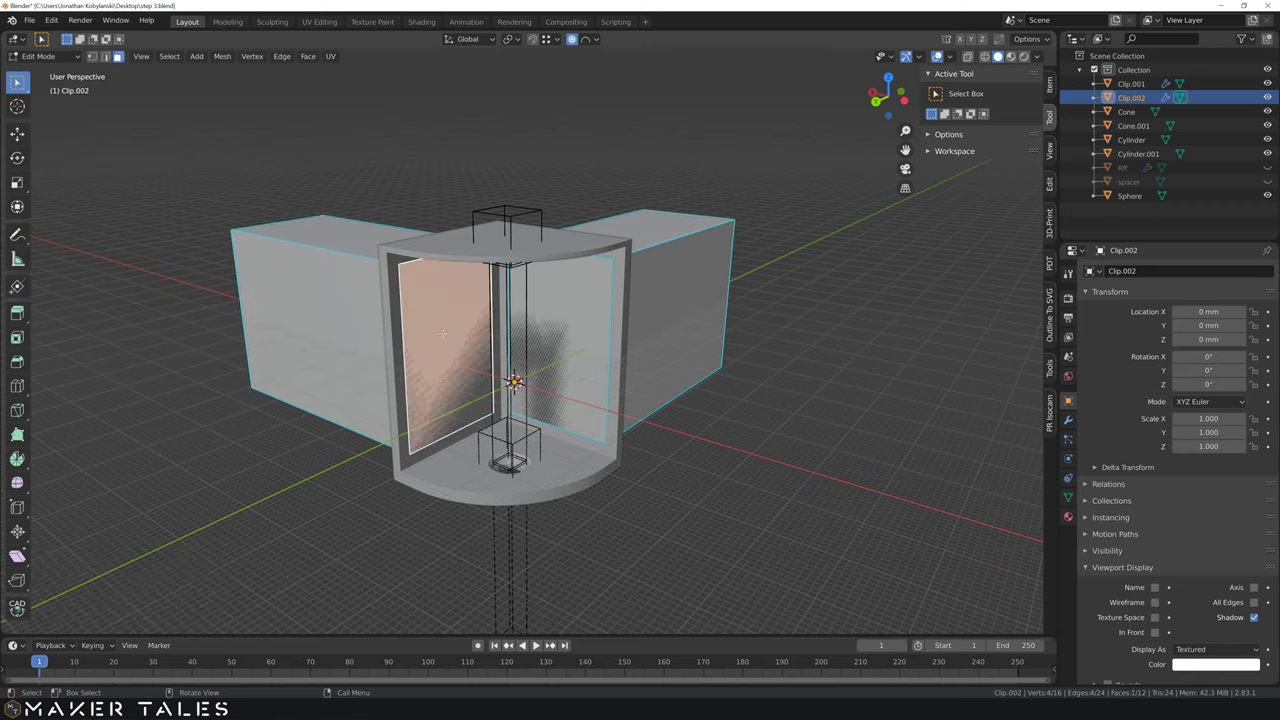
shift+click(536, 340)
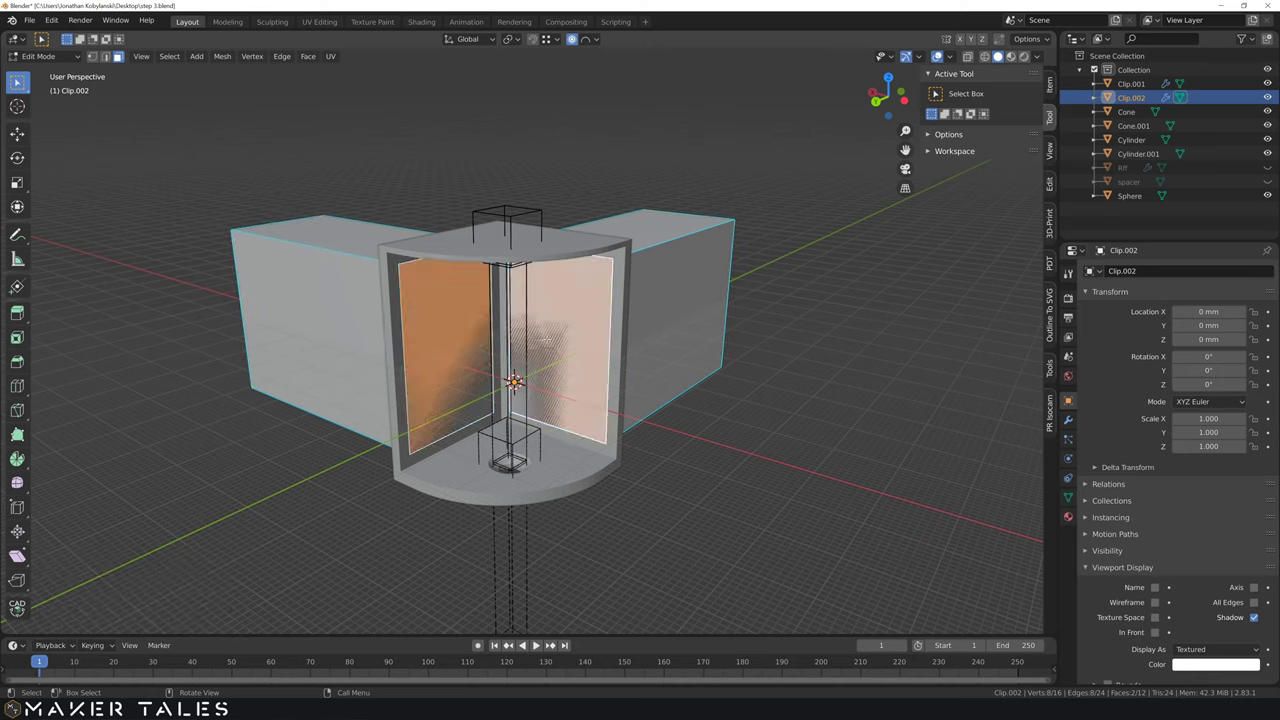
key(alt+e)
click(548, 340)
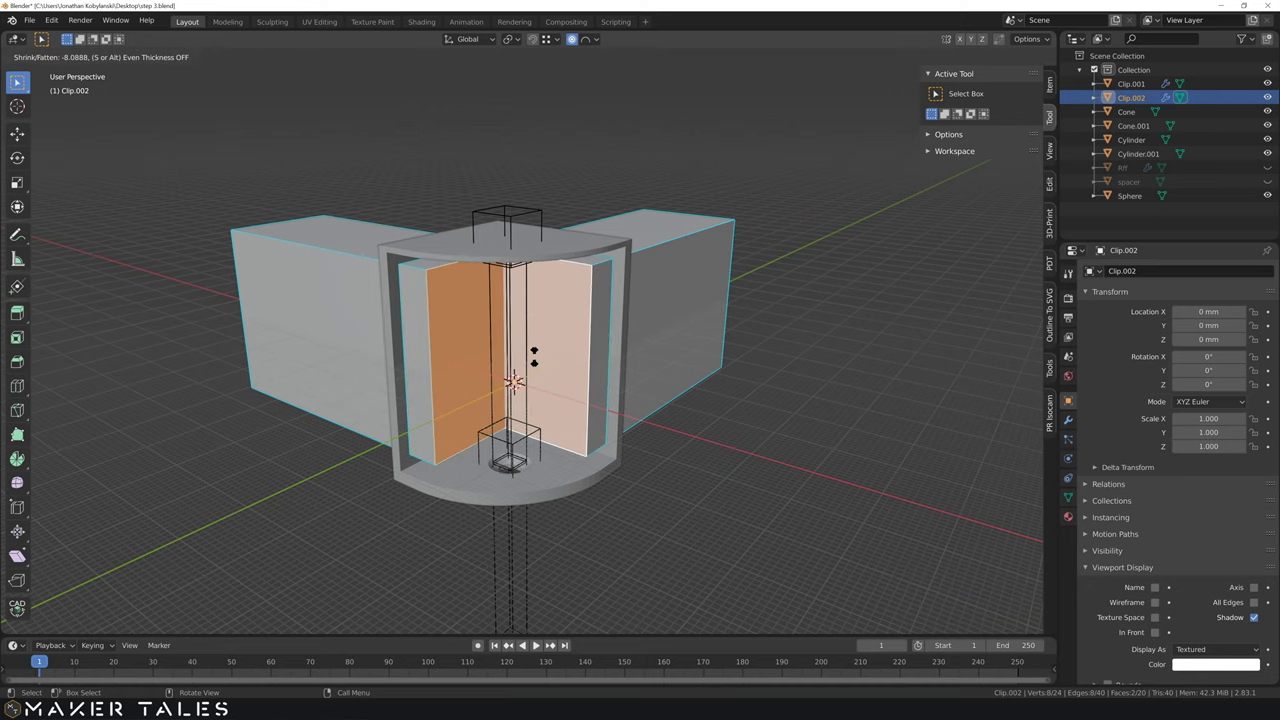
click(533, 357)
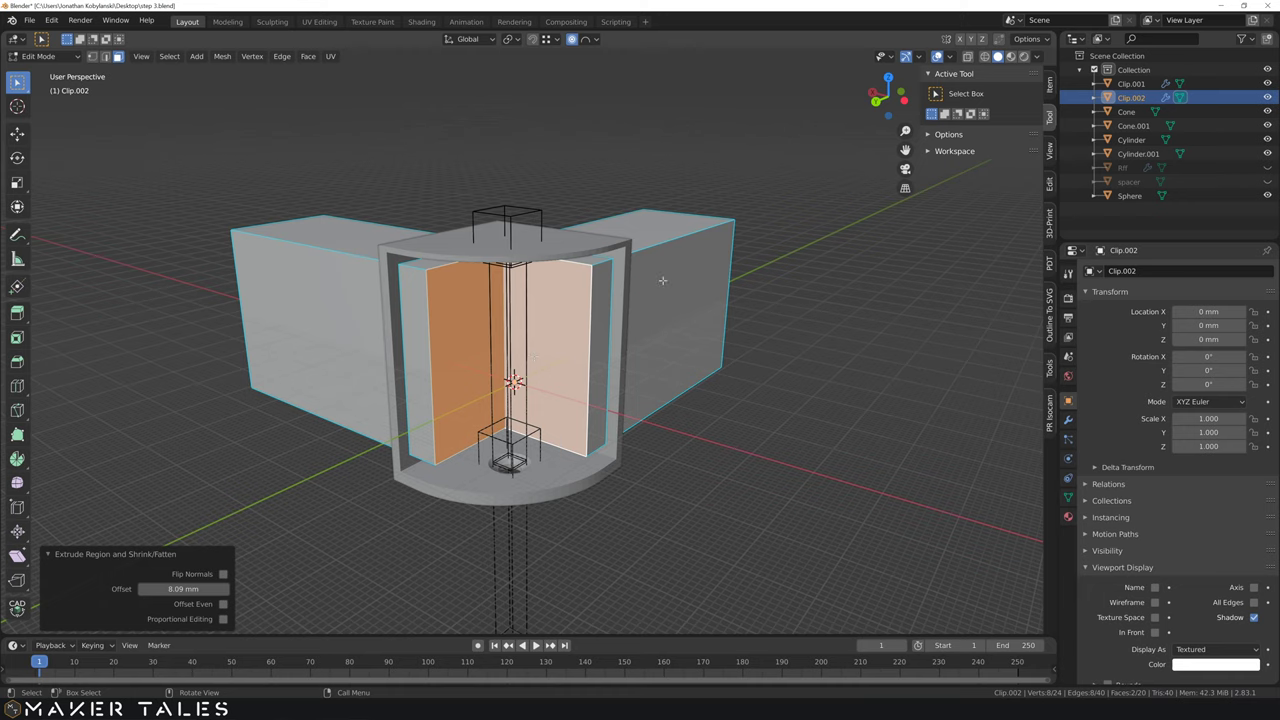
click(713, 414)
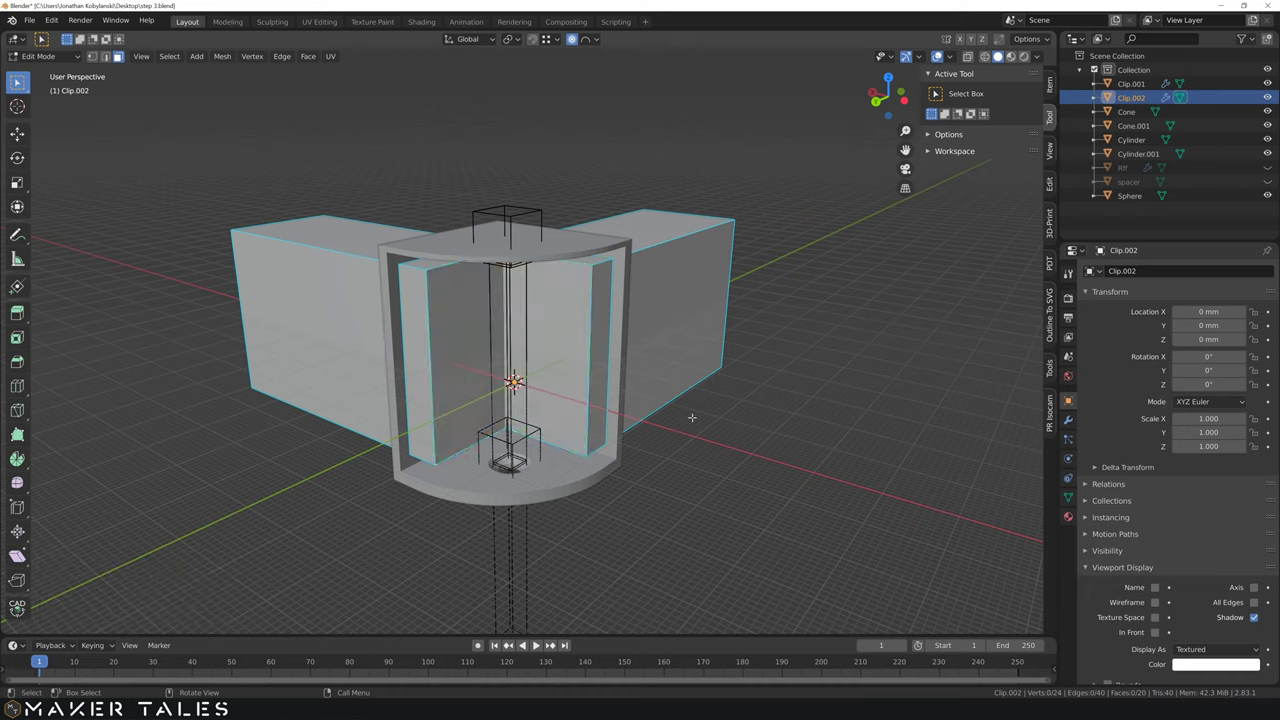
Step: Return to Object Mode and display face orientation to check the normals of the extruded blocks
key(Tab)
key(Tab)
key(Tab)
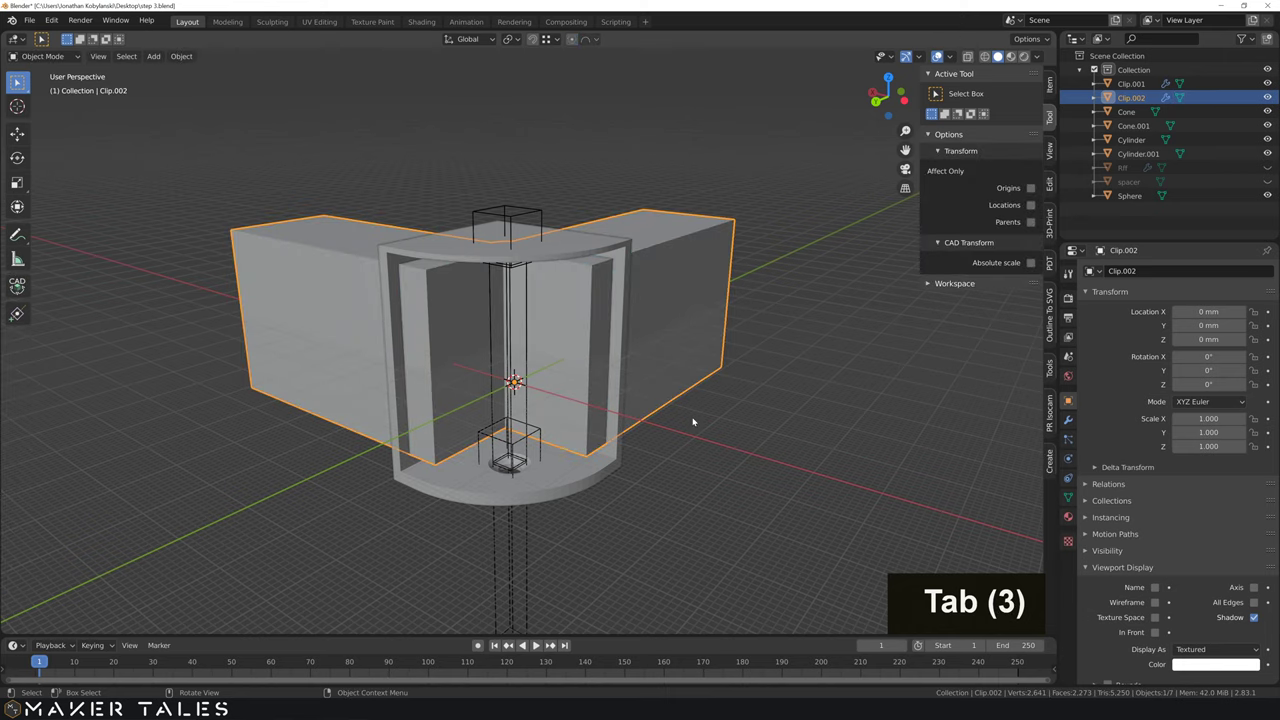
key(q)
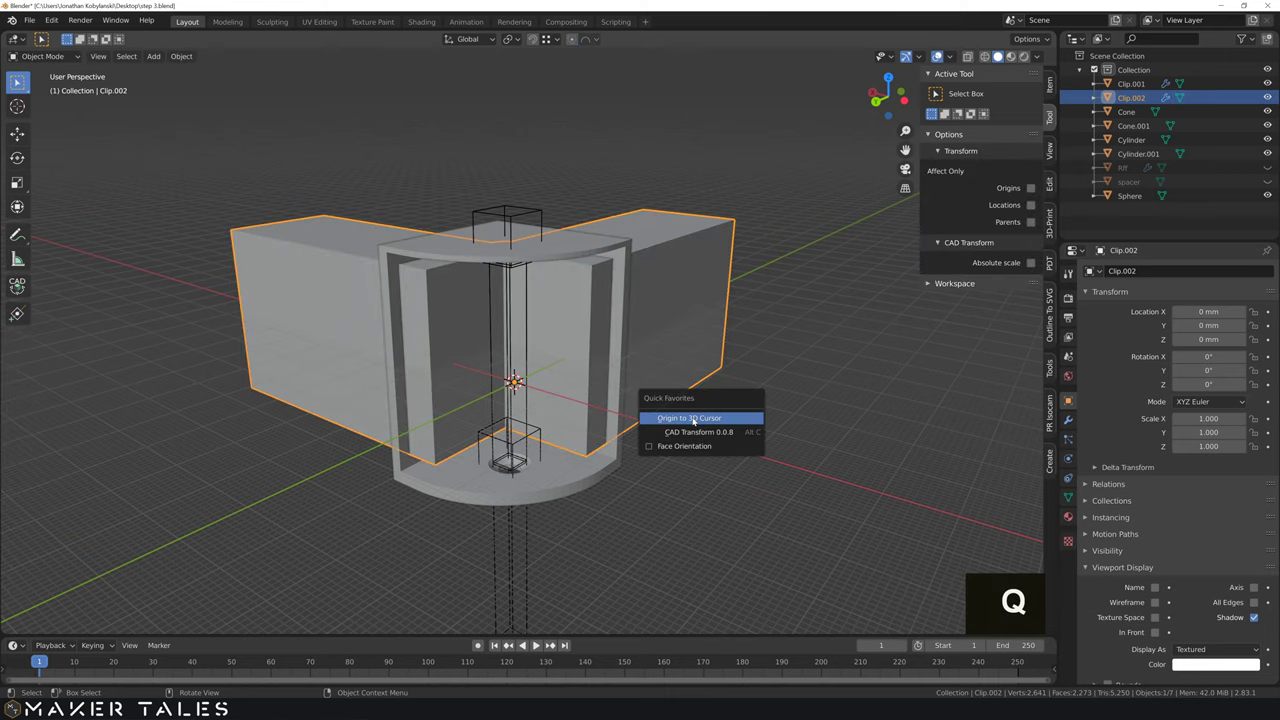
click(676, 448)
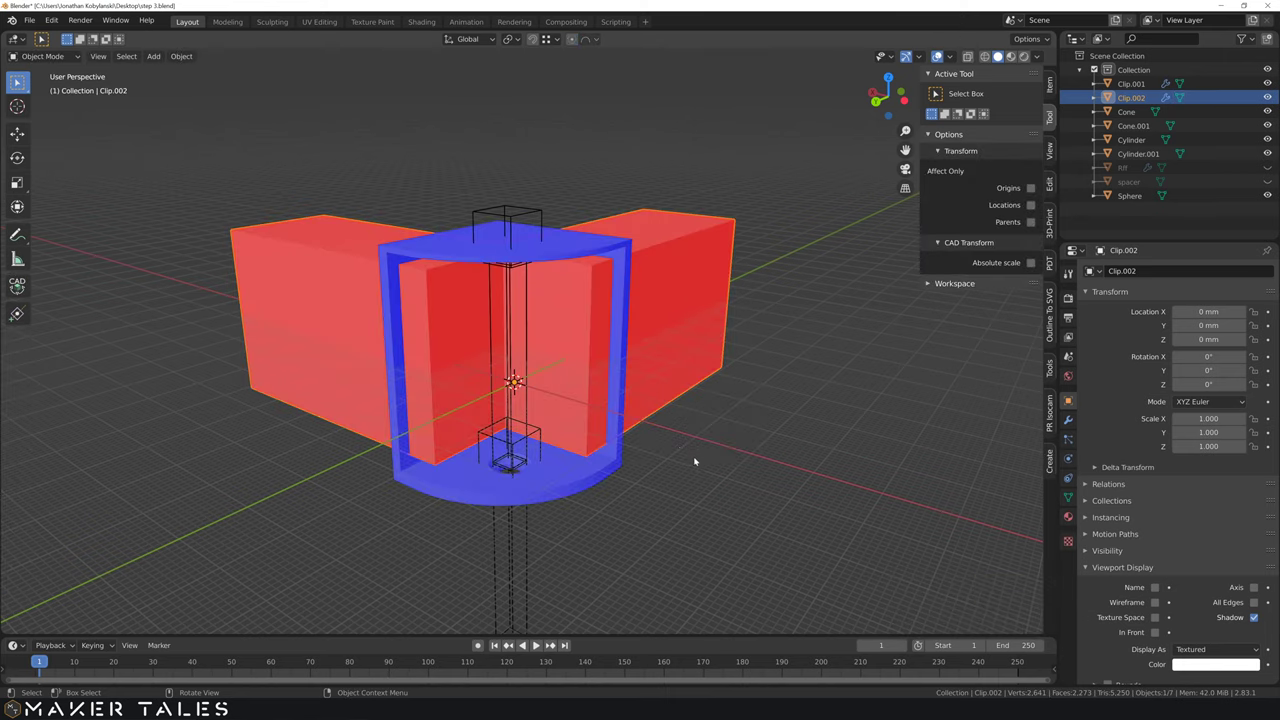
mouse_move(689, 449)
middle_down()
mouse_move(706, 360)
mouse_move(690, 439)
middle_up()
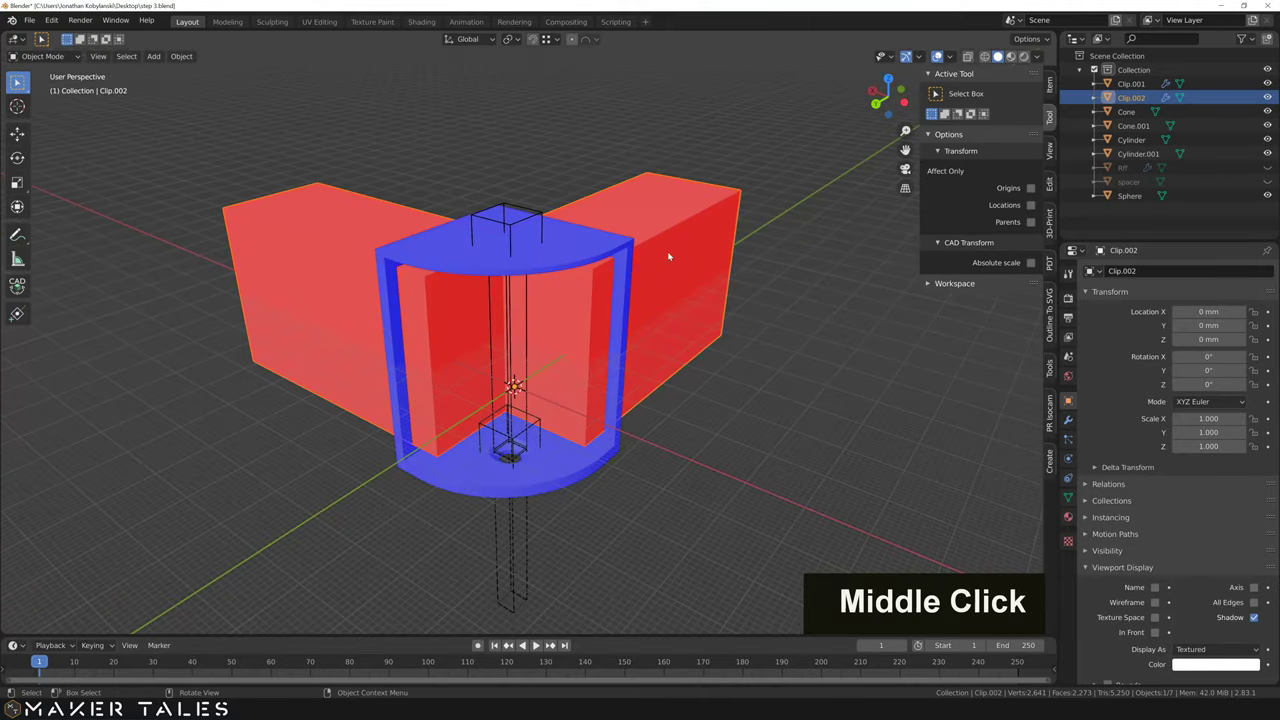
middle_drag(669, 351, 701, 353)
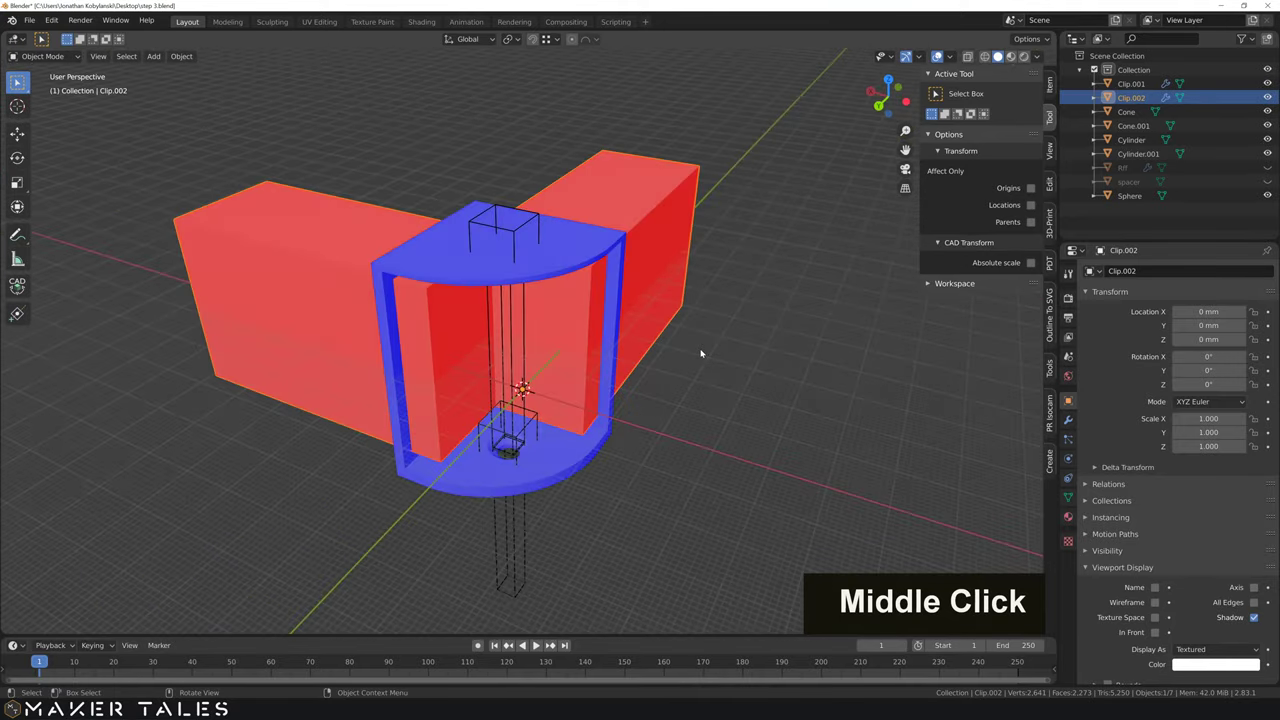
Step: Recalculate the normals of all faces on the extruded blocks to point outside, and turn off the face orientation display
key(Tab)
click(659, 256)
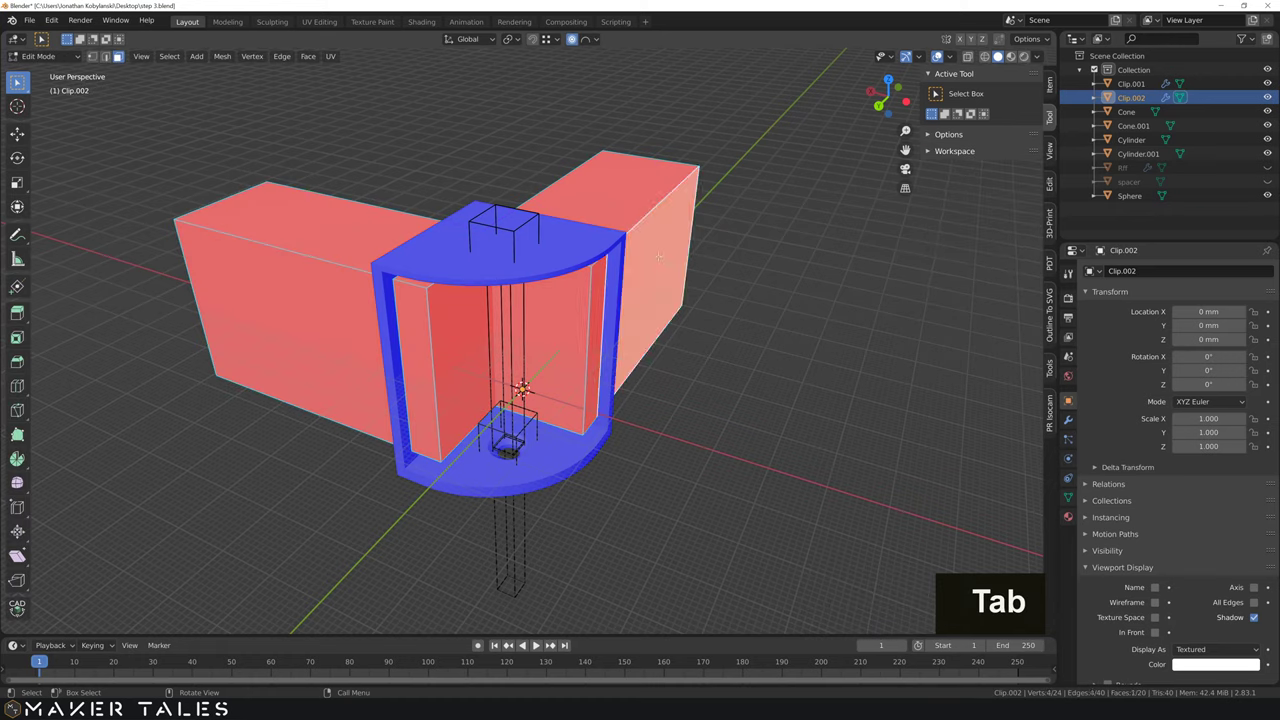
key(a)
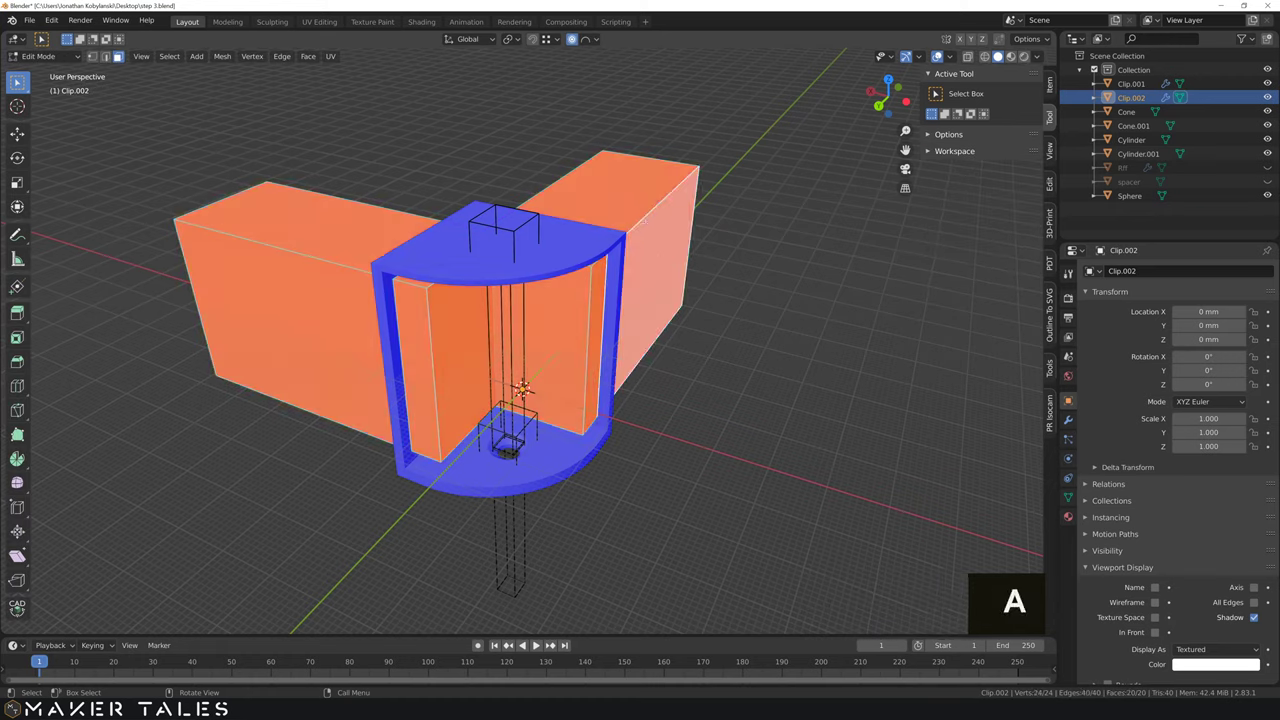
key(shift+n)
key(Tab)
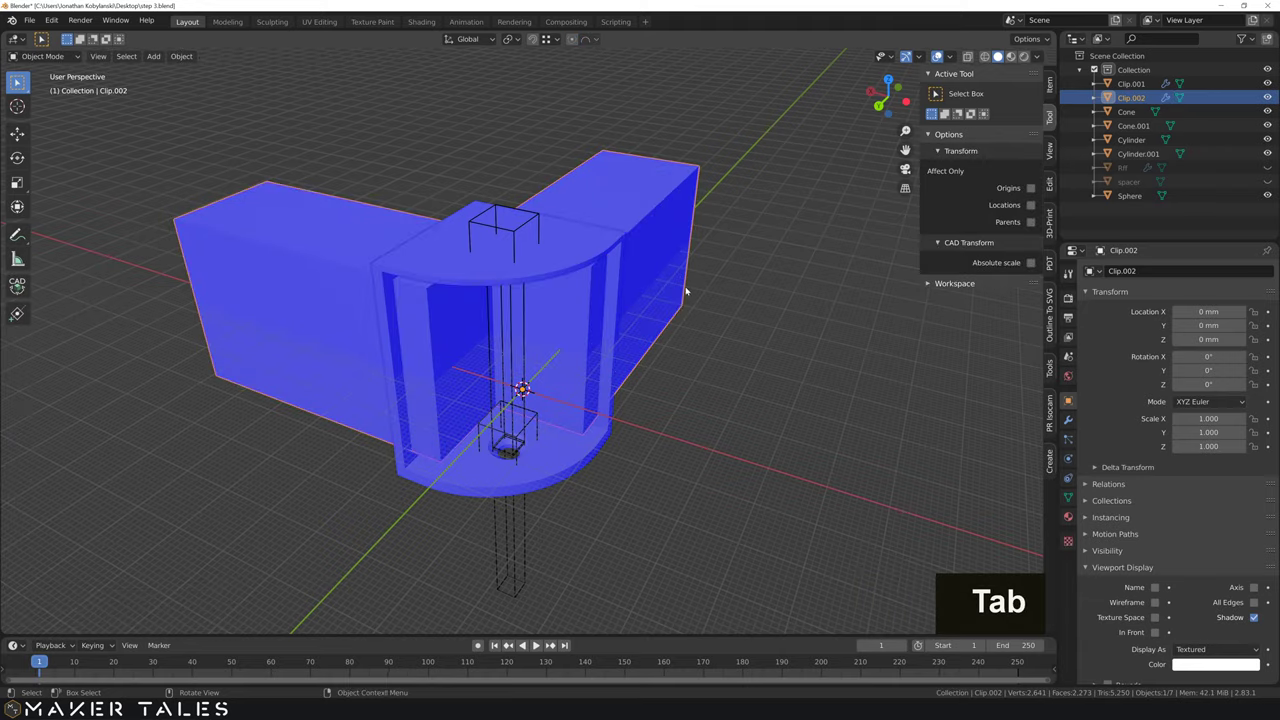
middle_drag(686, 286, 583, 283)
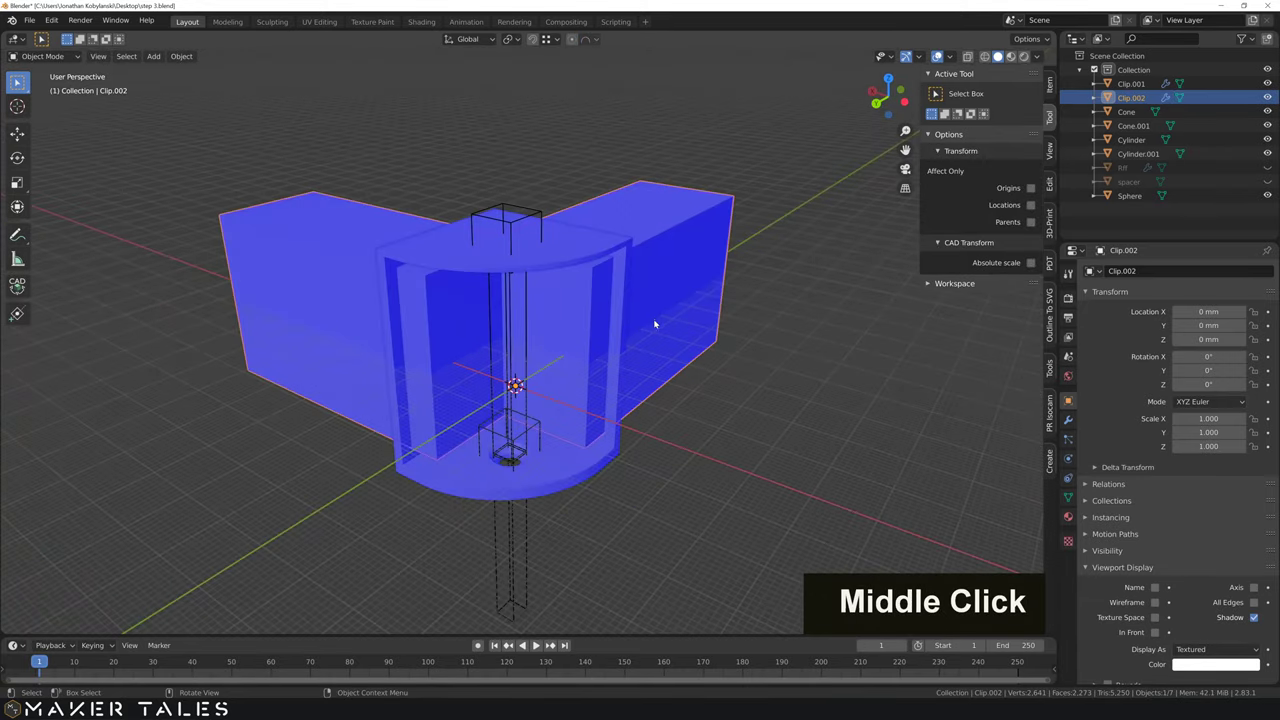
key(q)
click(690, 397)
Step: Try to cut the extruded blocks out of the clip's side walls with a Boolean difference
mouse_move(672, 371)
middle_down()
mouse_move(694, 366)
mouse_move(758, 288)
middle_up()
scroll(714, 351, up, 3)
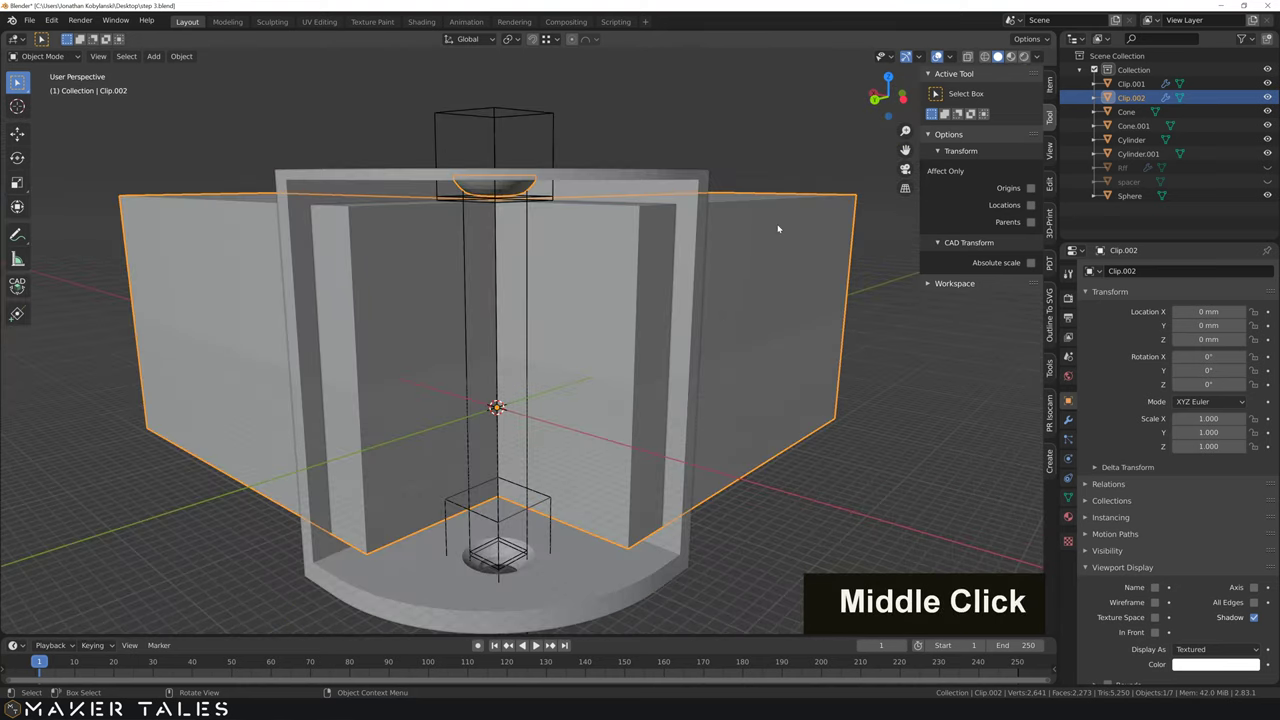
shift+click(708, 188)
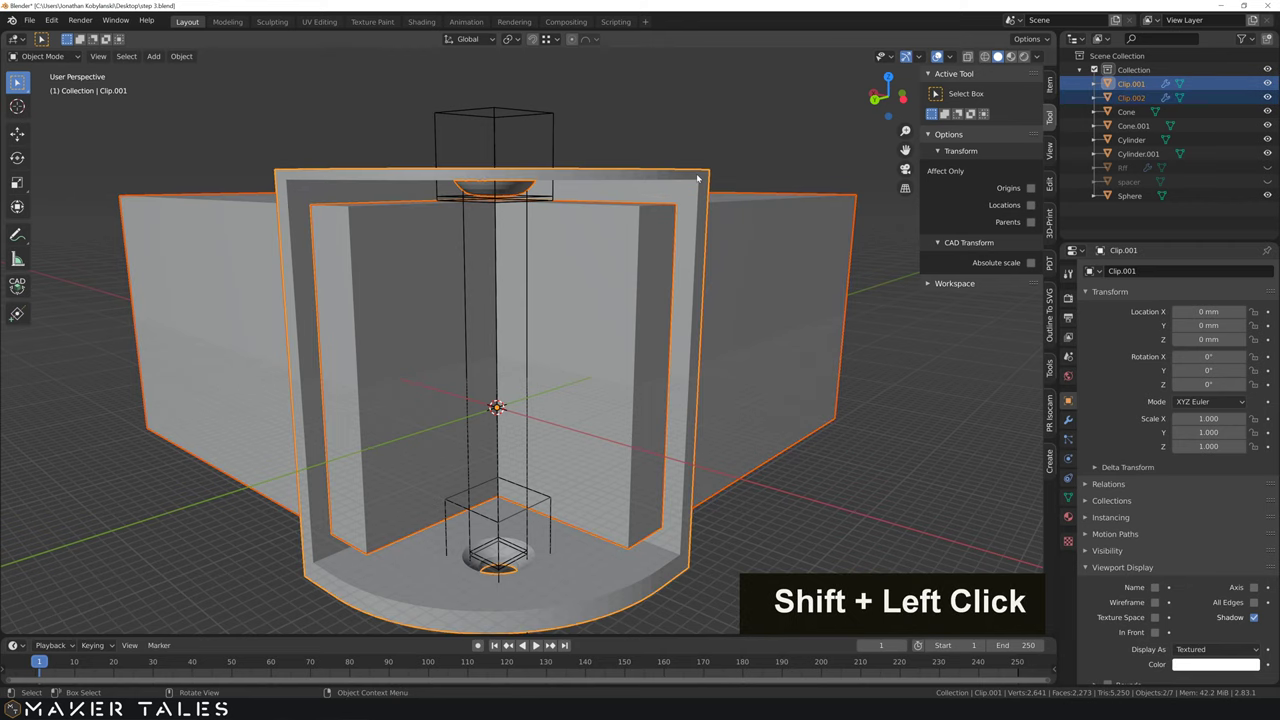
key(ctrl+KP_Subtract)
middle_drag(623, 187, 476, 296)
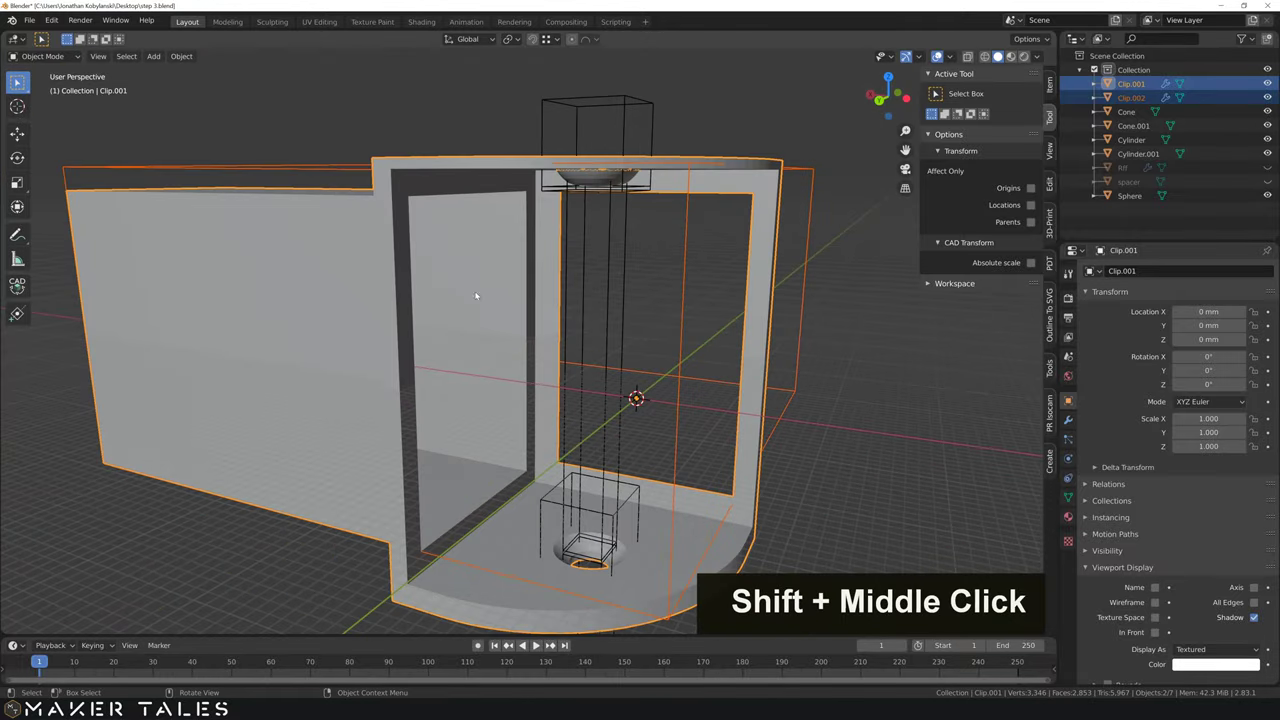
Step: Examine the clip's base mesh in Edit Mode and the Boolean cut in Object Mode from several angles
click(285, 320)
key(Tab)
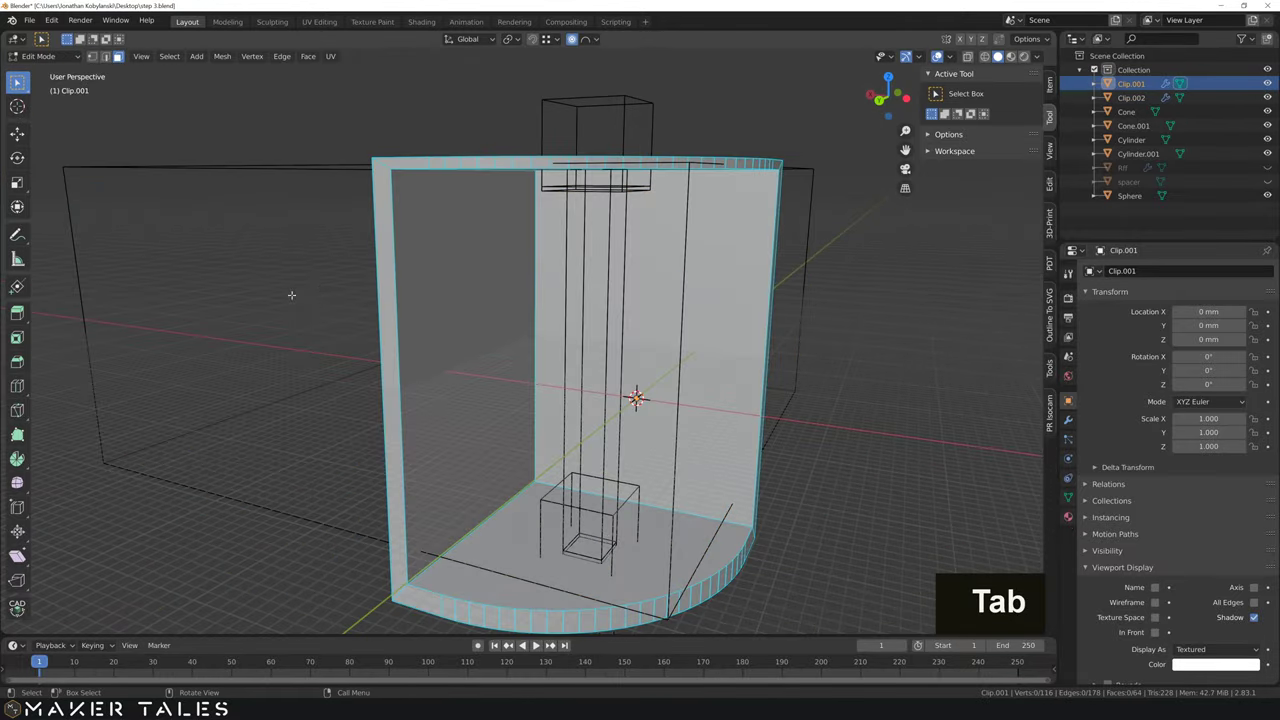
middle_drag(309, 289, 370, 310)
key(Tab)
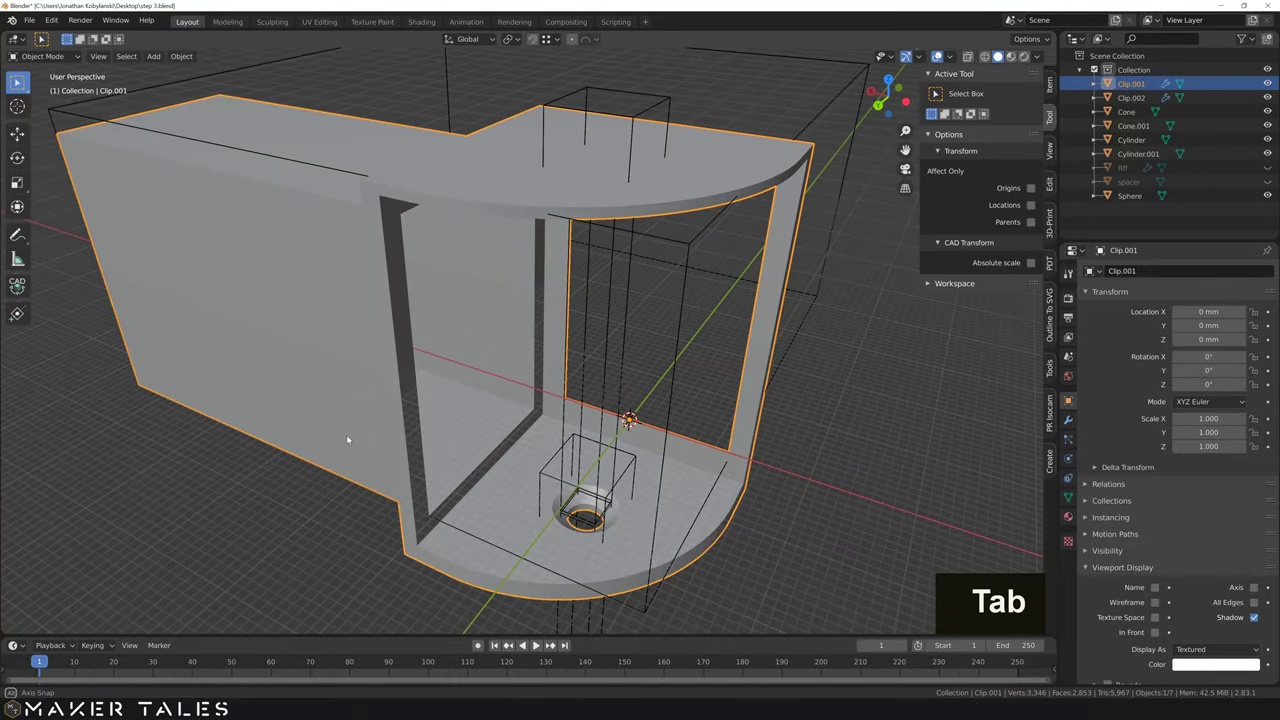
scroll(347, 439, down, 5)
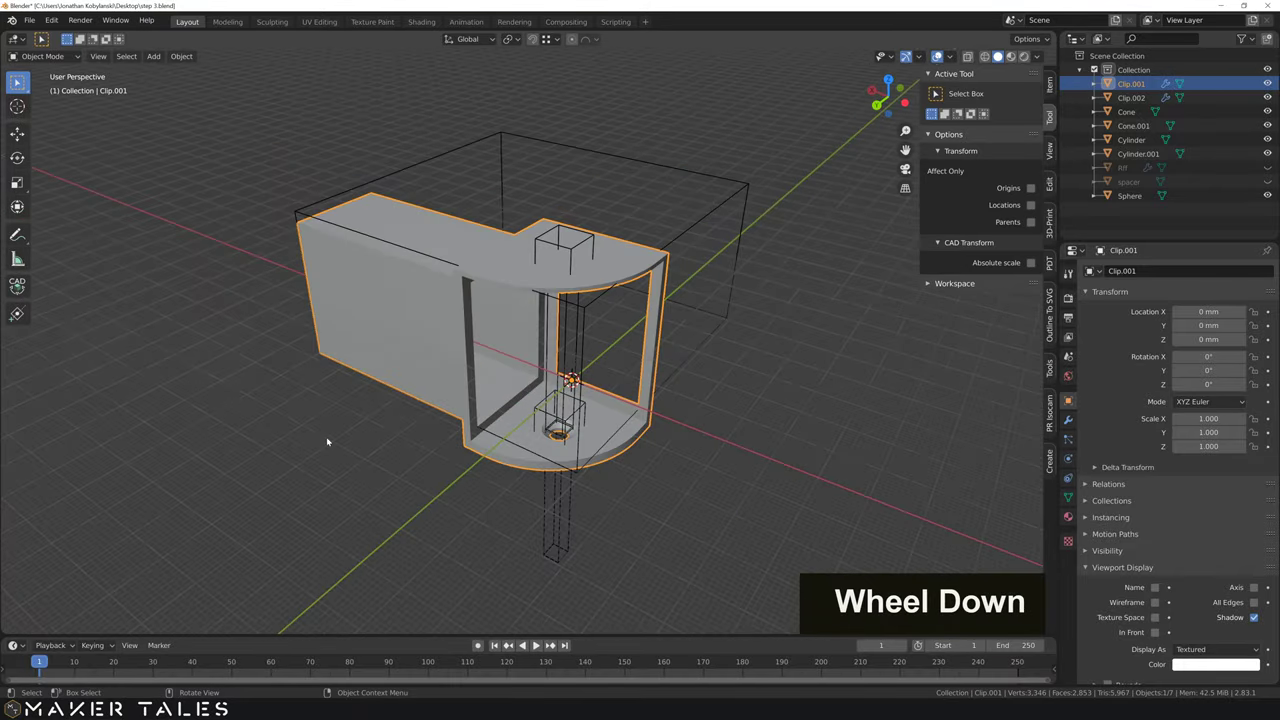
middle_drag(423, 443, 443, 389)
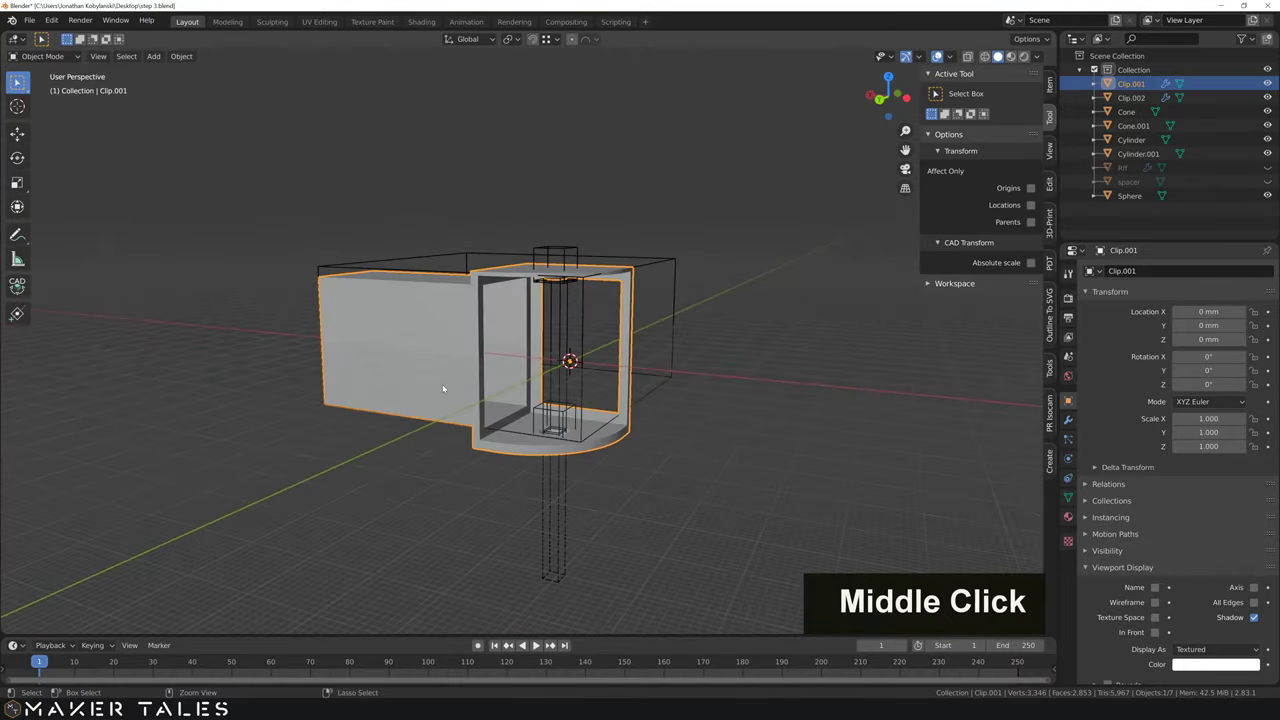
Step: Undo the Boolean cut, restoring the selection of the blocks and the clip
key(ctrl+z)
key(ctrl+z)
key(ctrl+z)
key(ctrl+z)
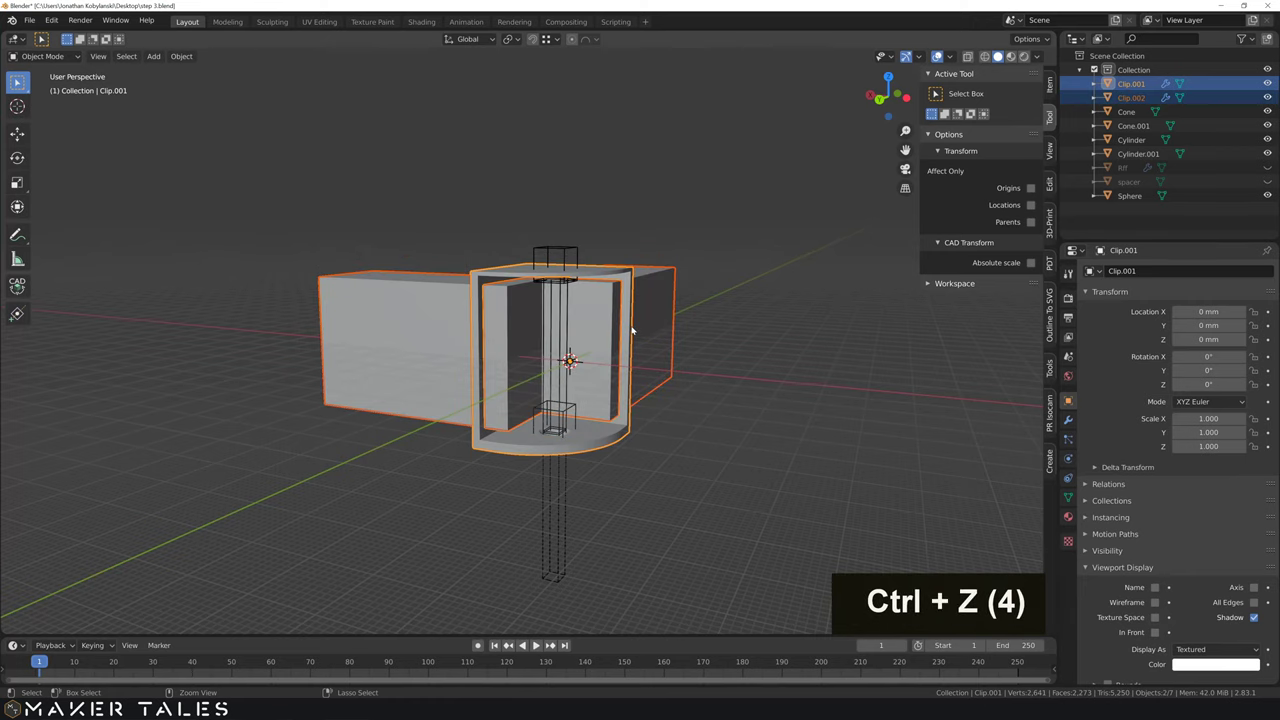
Step: Dissolve the edge loop around the first extruded block where it passes through the clip's side wall
scroll(628, 321, up, 6)
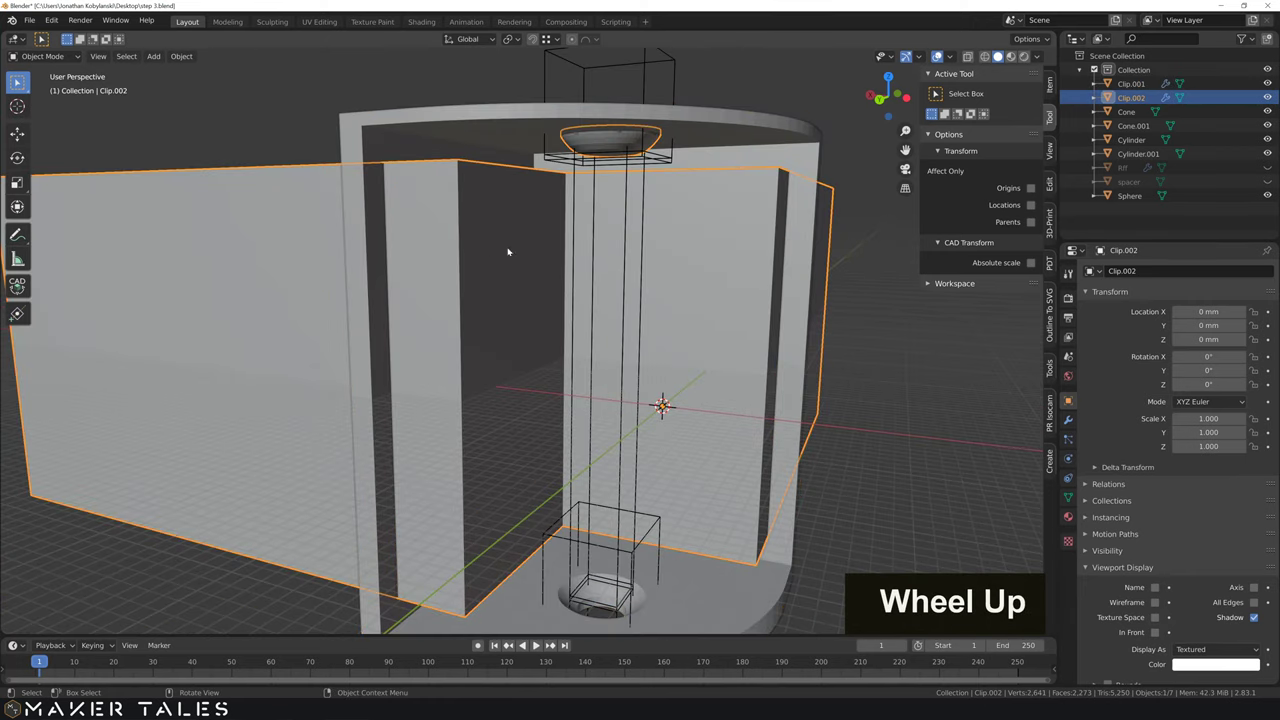
click(422, 247)
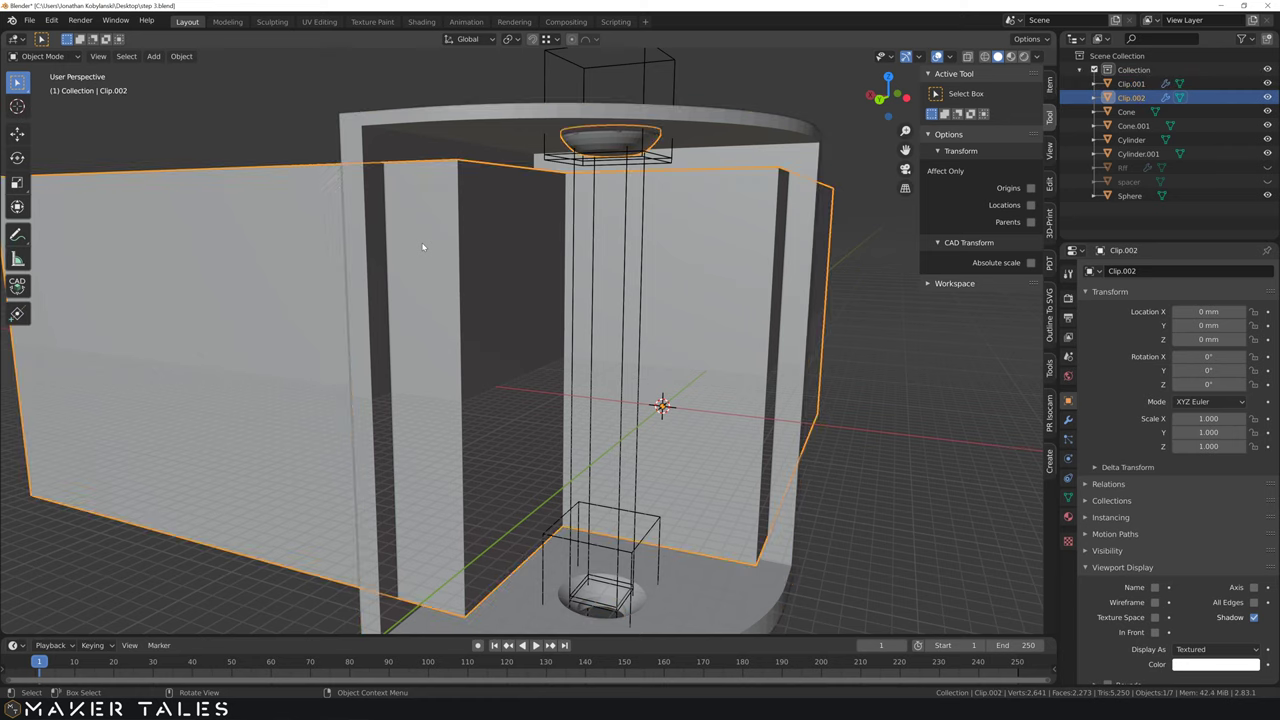
key(Tab)
middle_drag(420, 248, 398, 258)
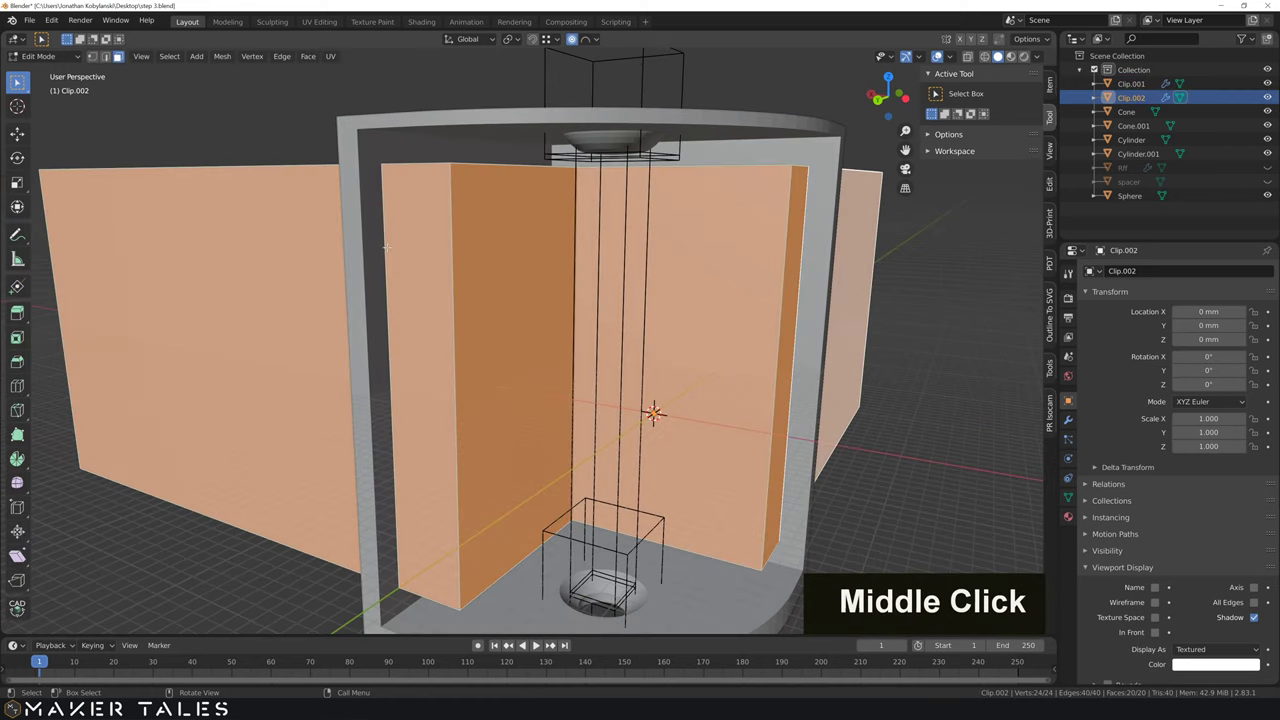
key(2)
alt+click(410, 245)
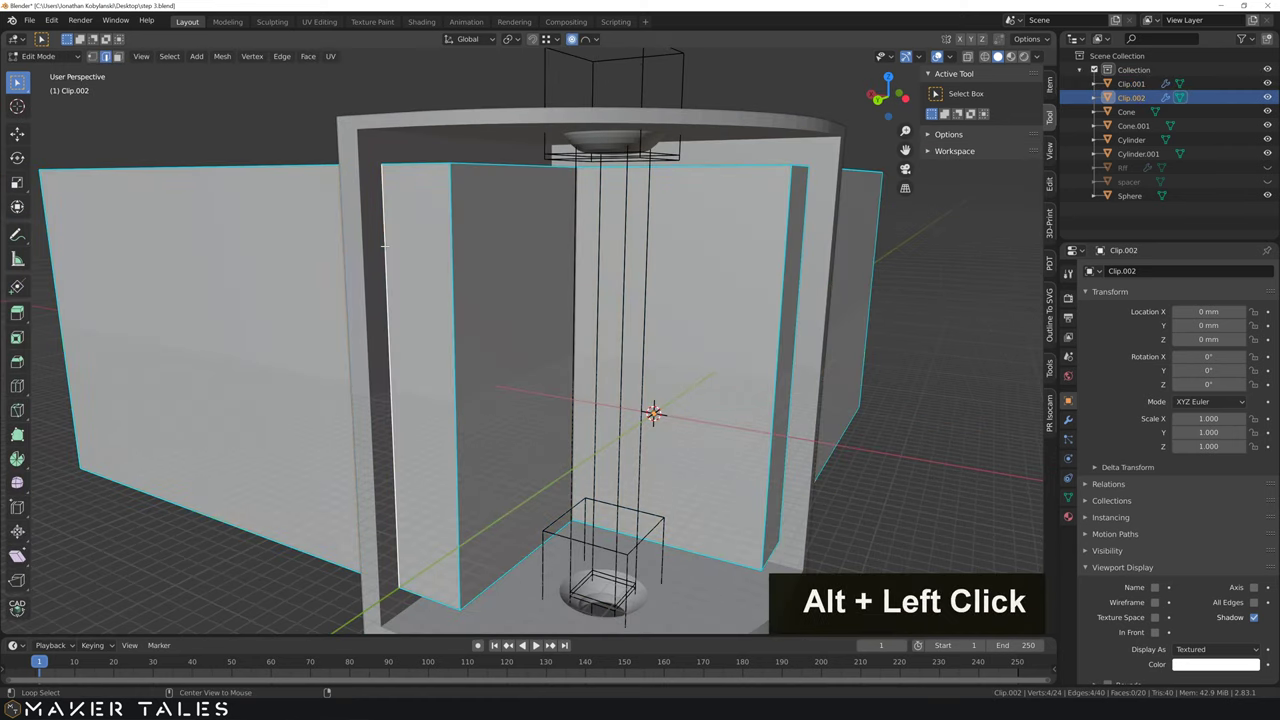
key(x)
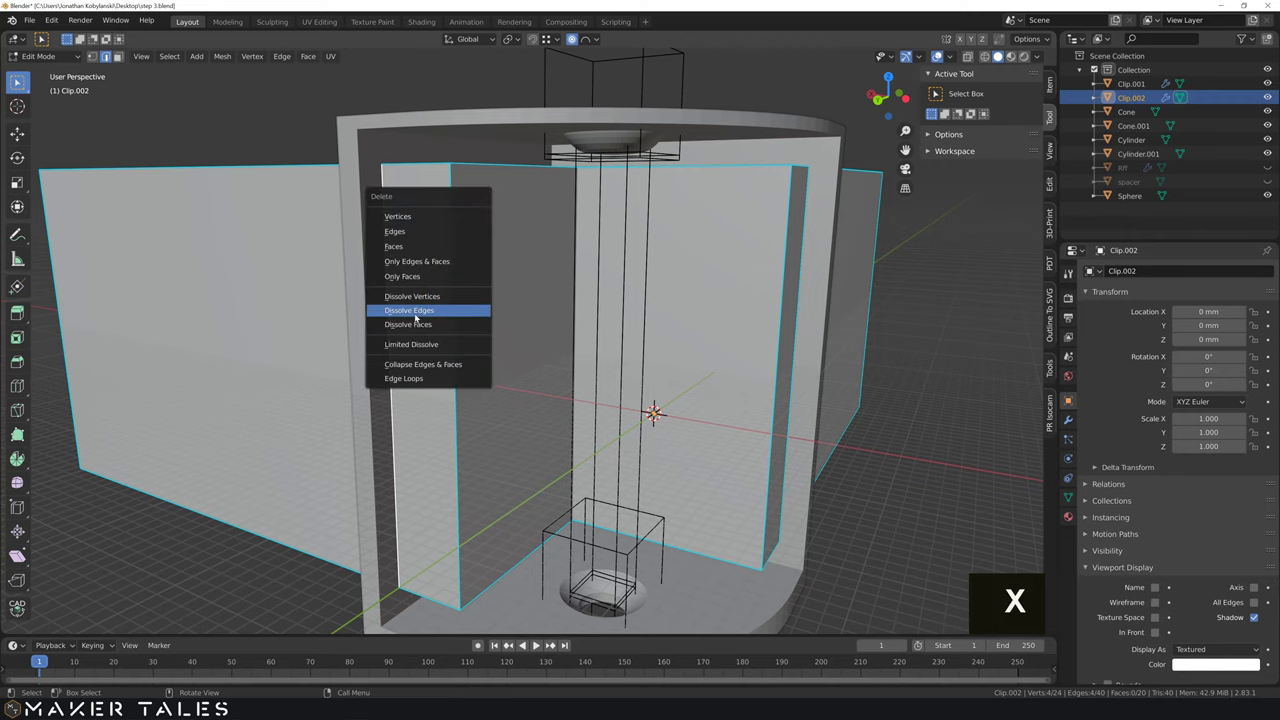
click(416, 318)
Step: Dissolve the matching edge loop around the second extruded block and return to Object Mode
middle_drag(430, 320, 847, 284)
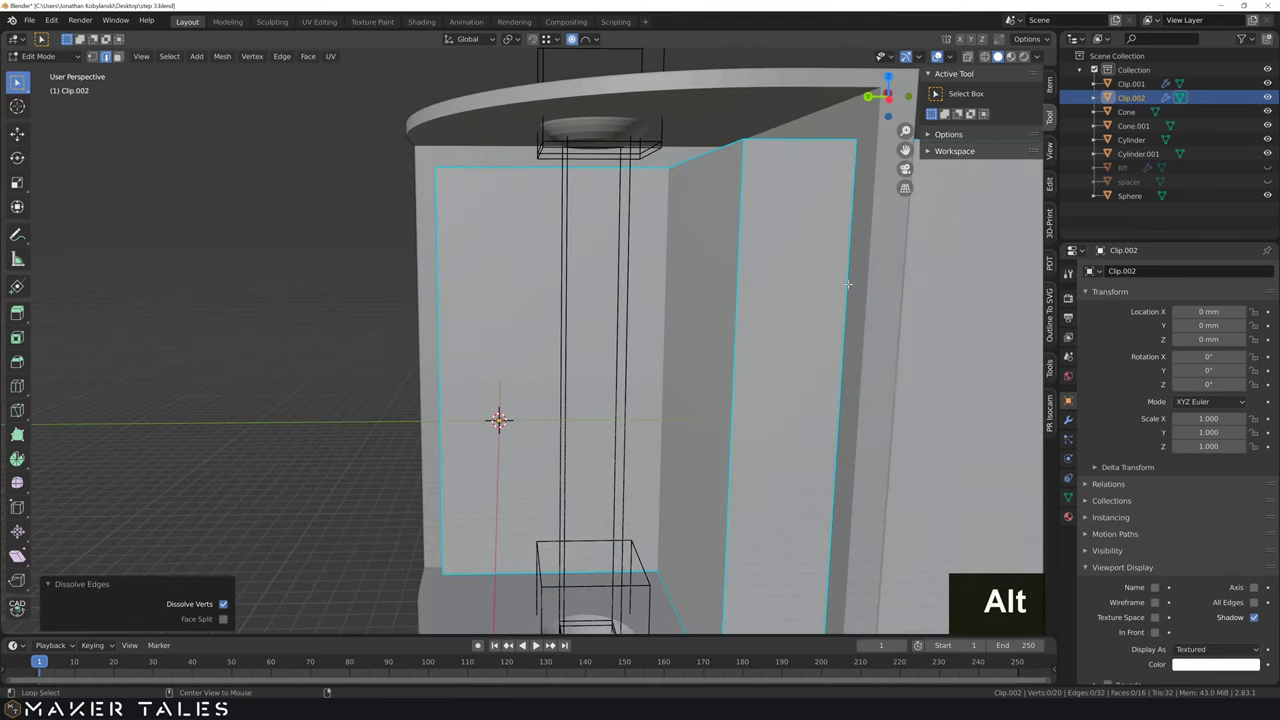
alt+click(847, 284)
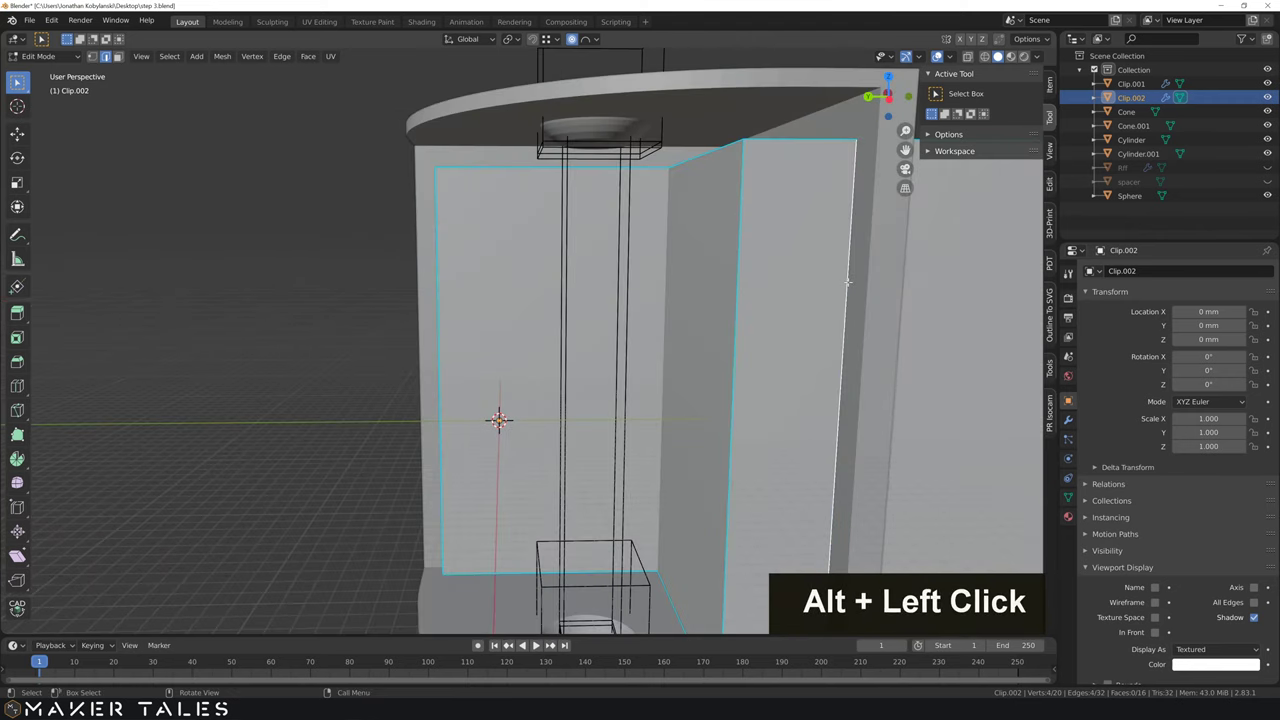
key(x)
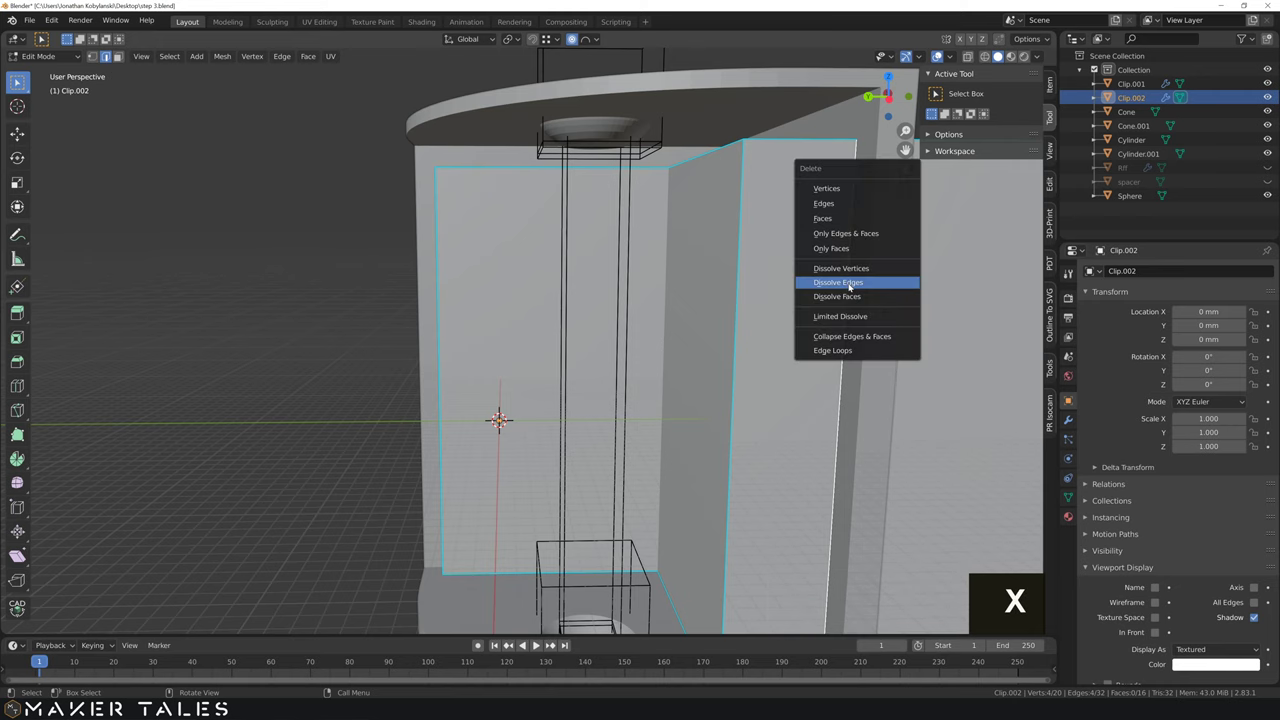
click(849, 284)
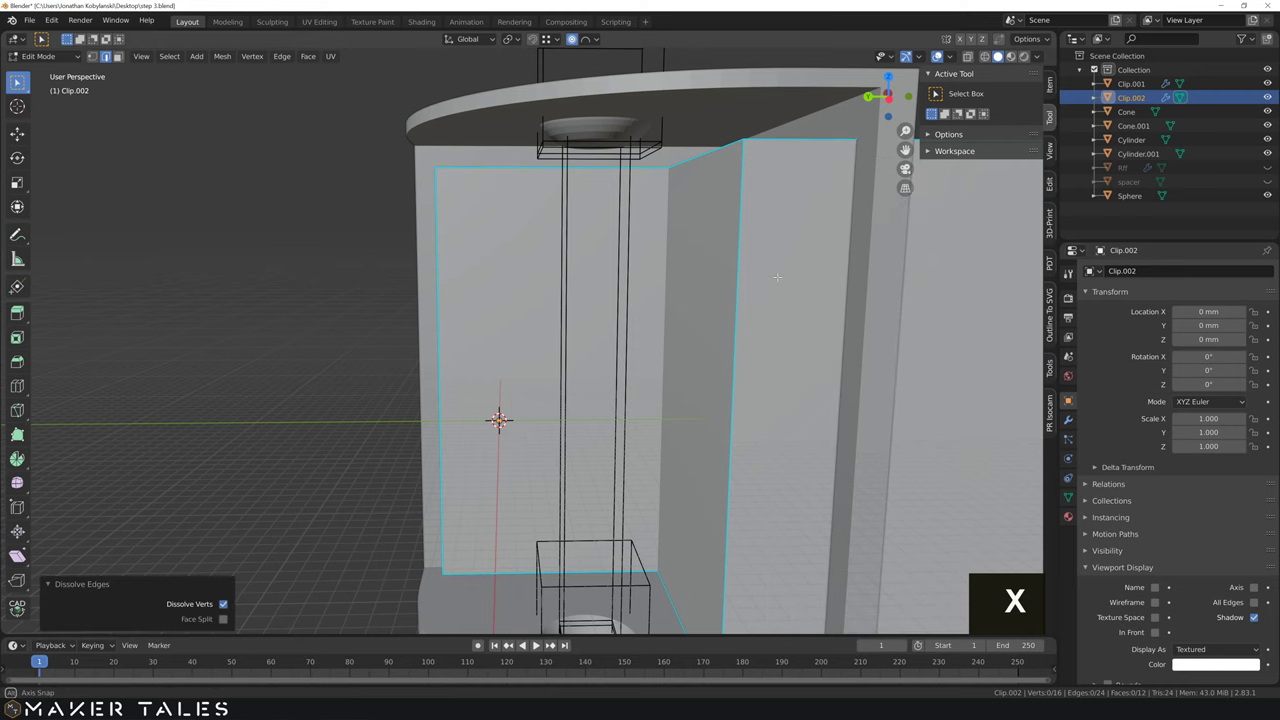
middle_drag(849, 284, 860, 260)
scroll(860, 260, down, 3)
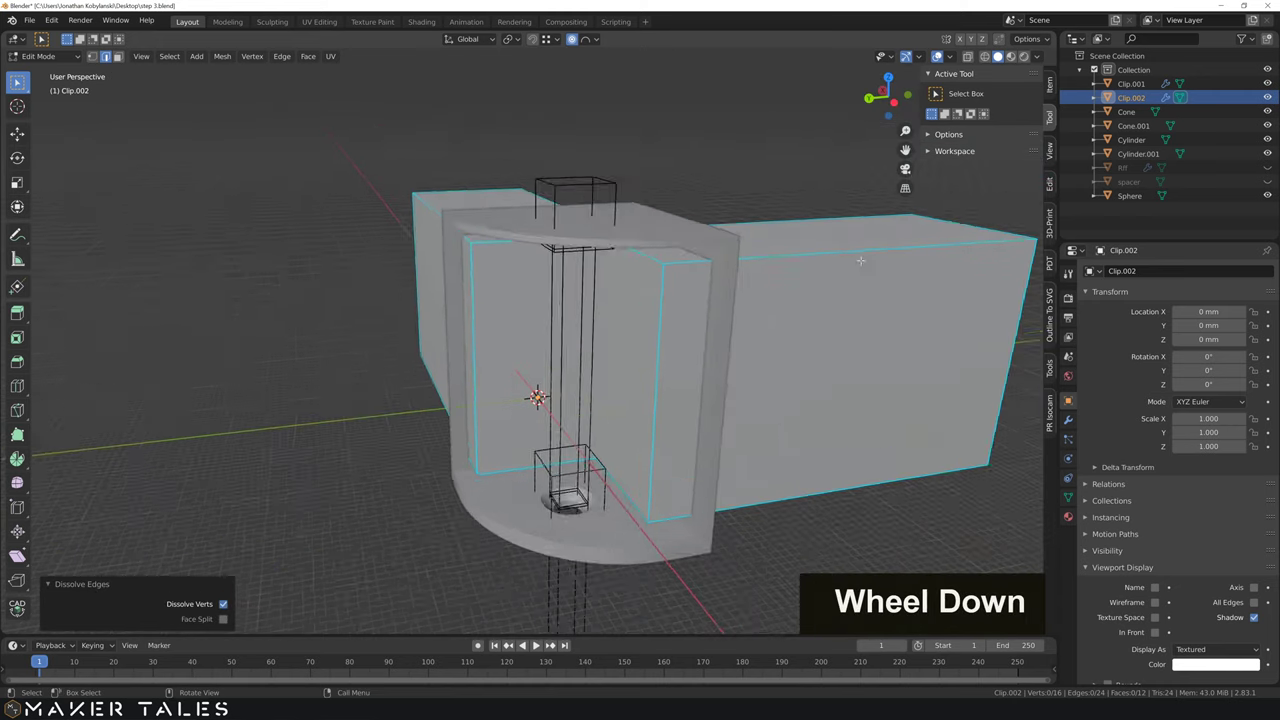
scroll(860, 260, down, 2)
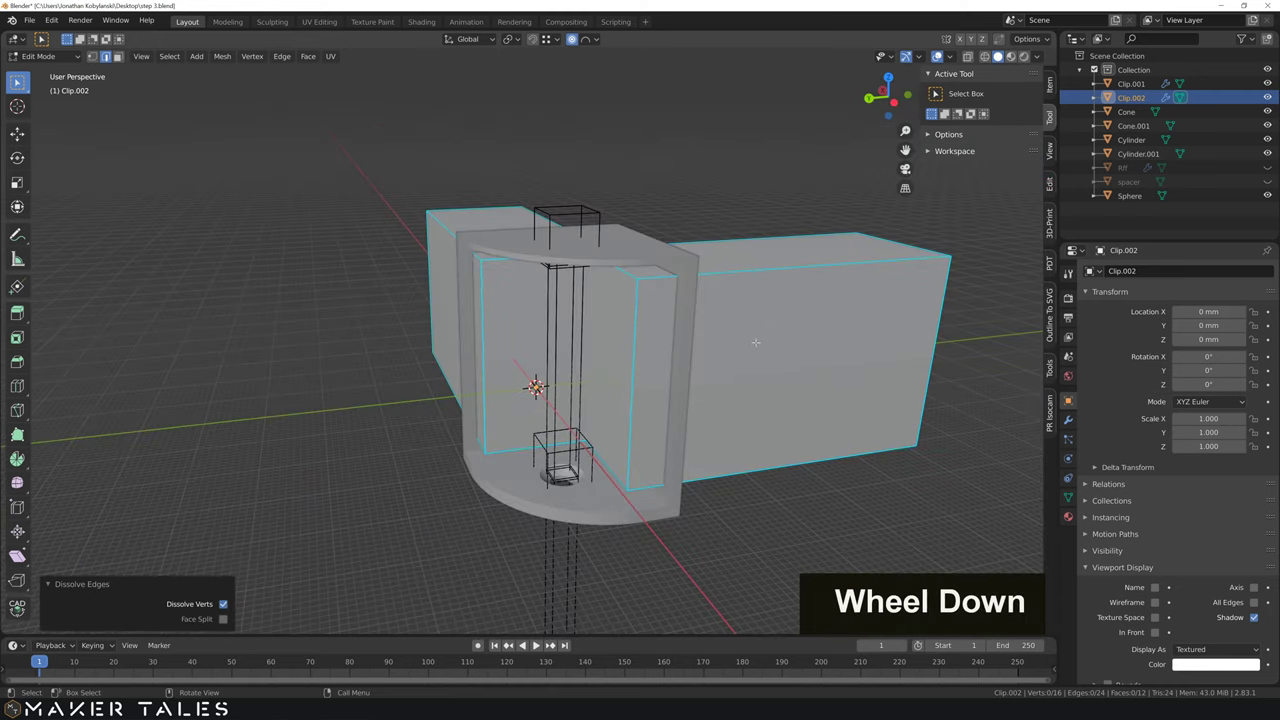
middle_drag(686, 346, 743, 320)
key(Tab)
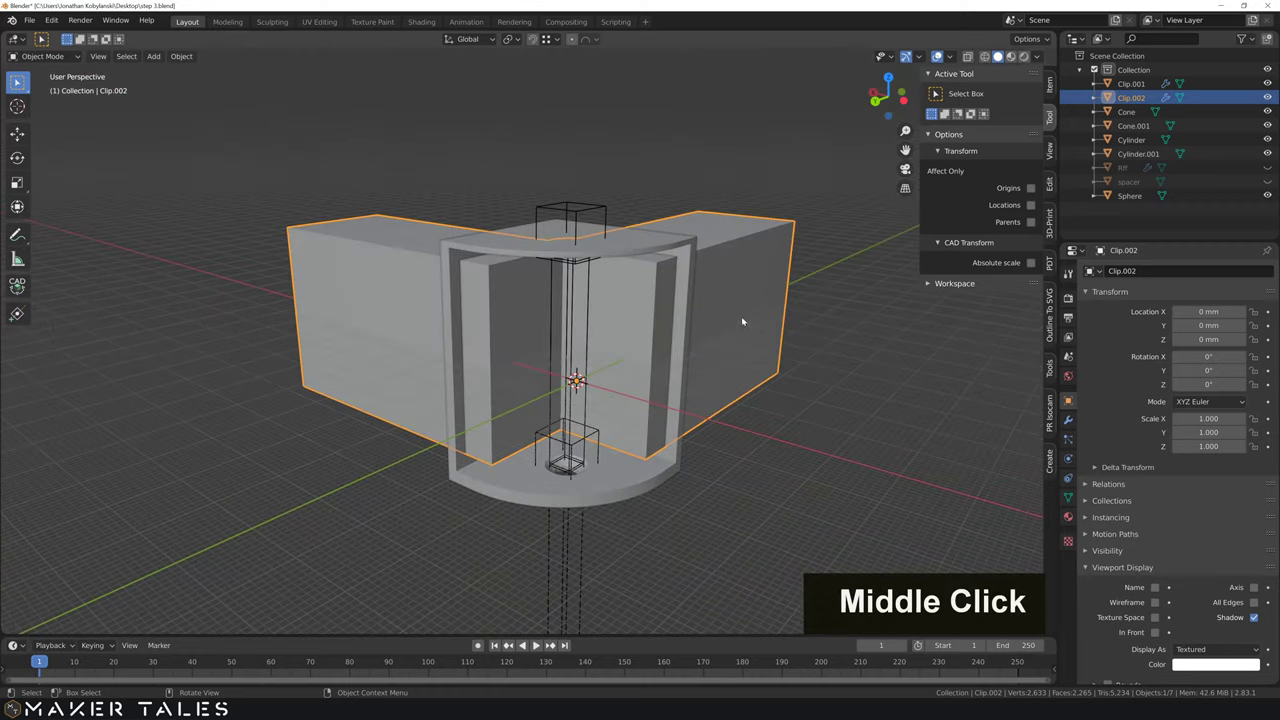
Step: Subtract the cleaned-up blocks from the clip with a Boolean difference to open windows in both side walls
shift+click(711, 343)
shift+click(751, 277)
shift+click(663, 241)
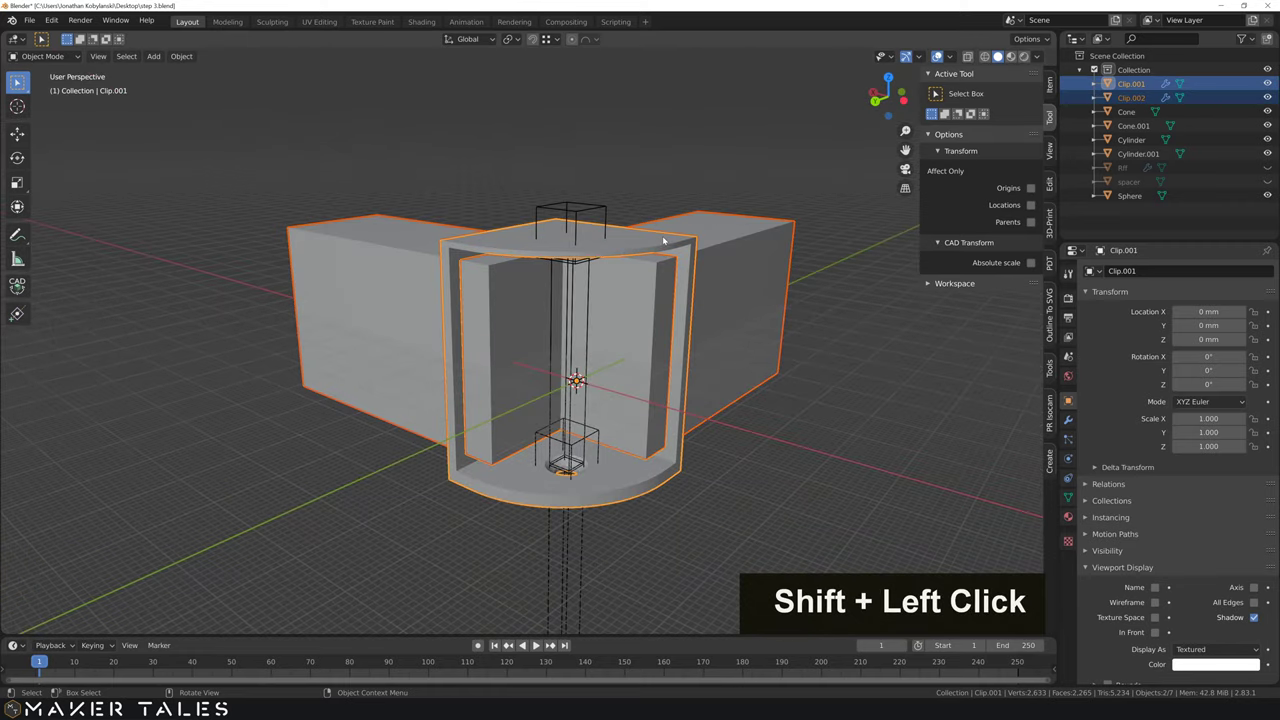
key(ctrl+minus)
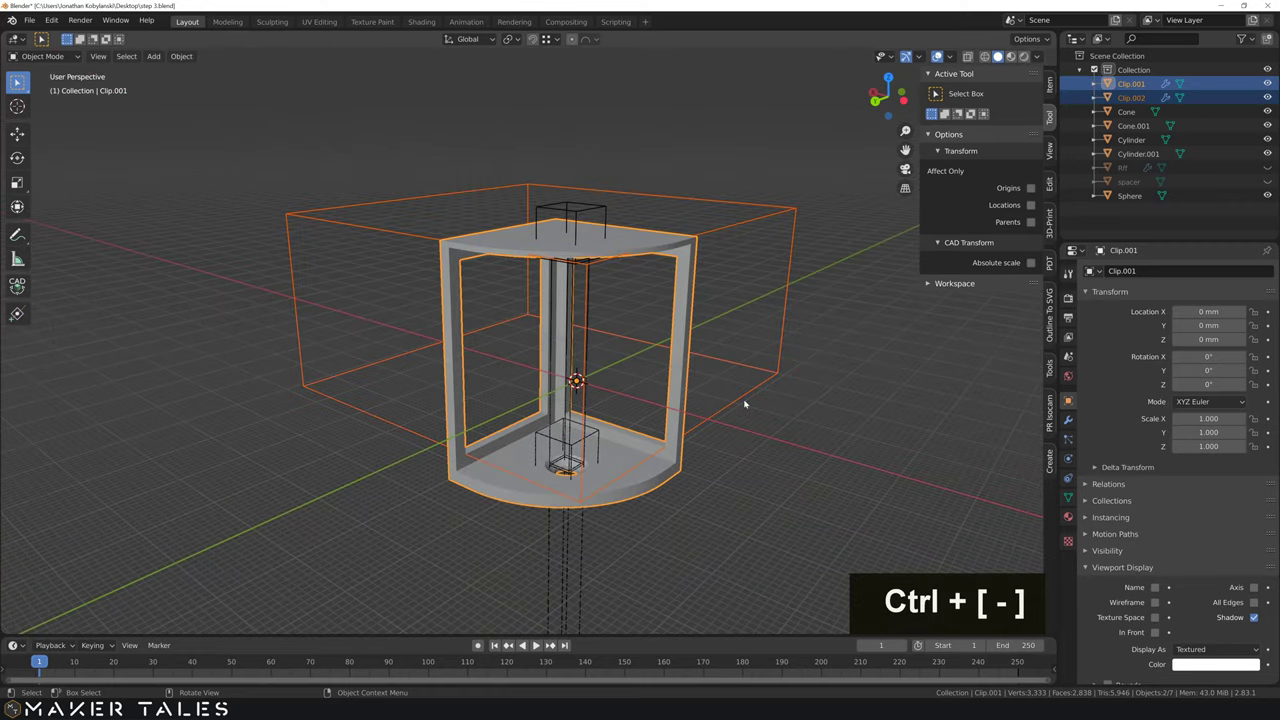